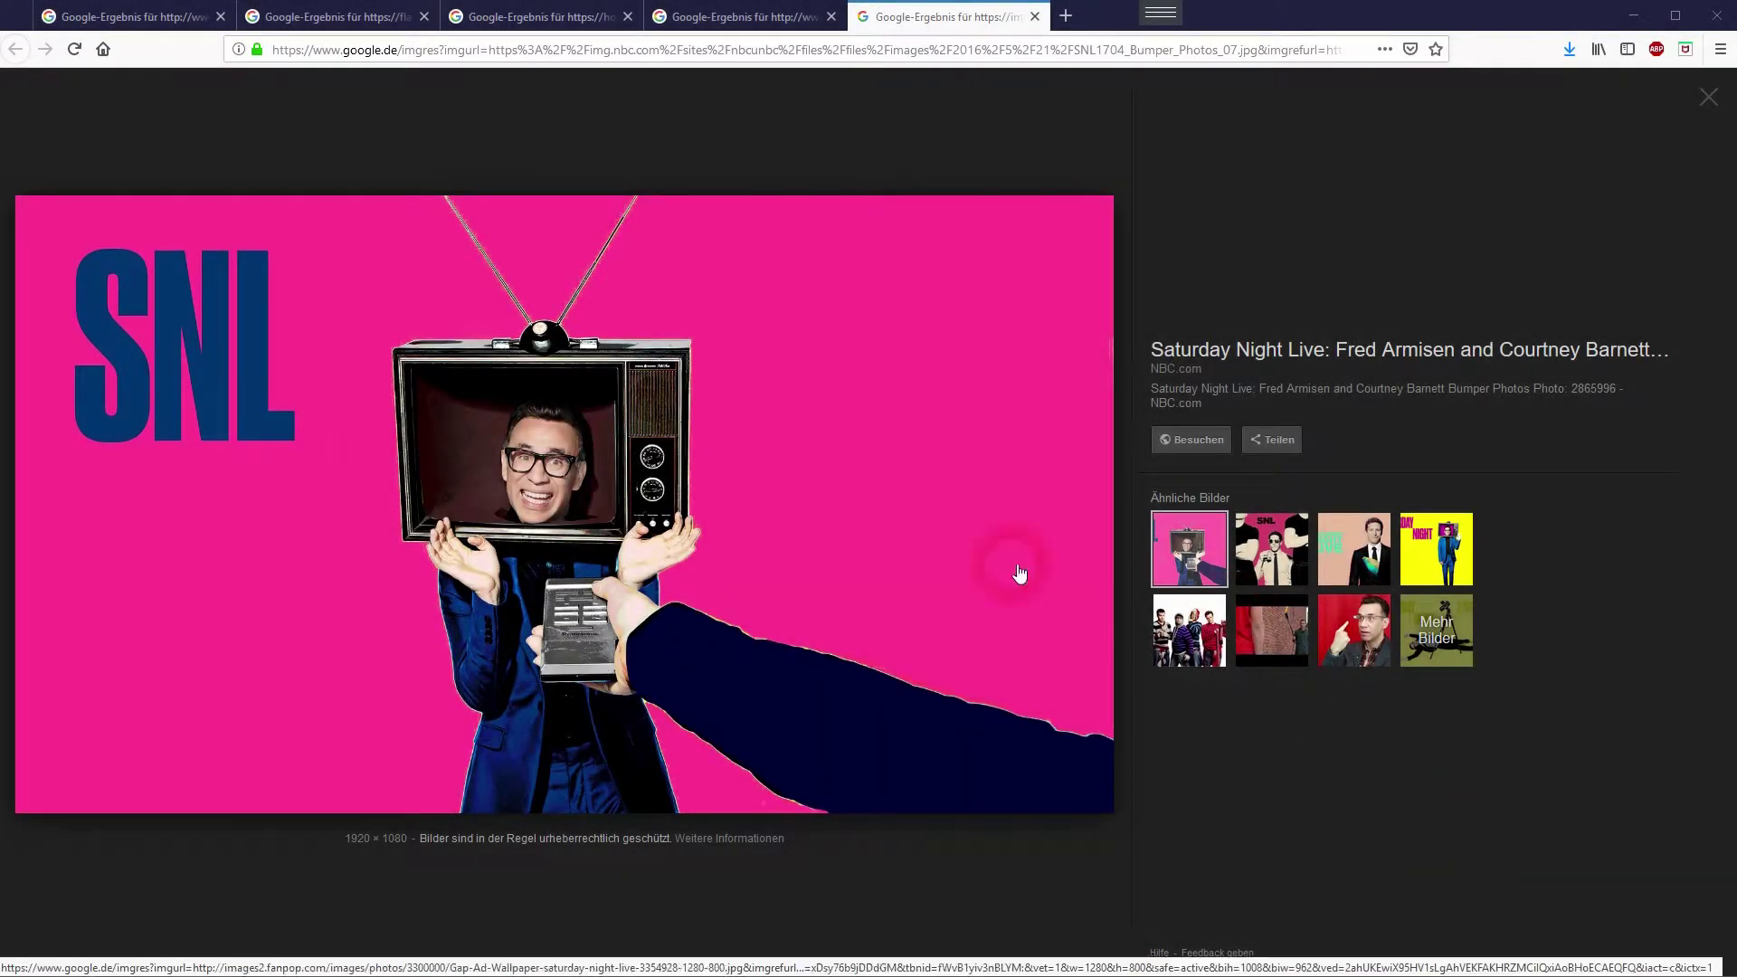
# Look through the SNL bumper photos open in the browser as design references.
pyautogui.click(749, 27)
pyautogui.click(506, 18)
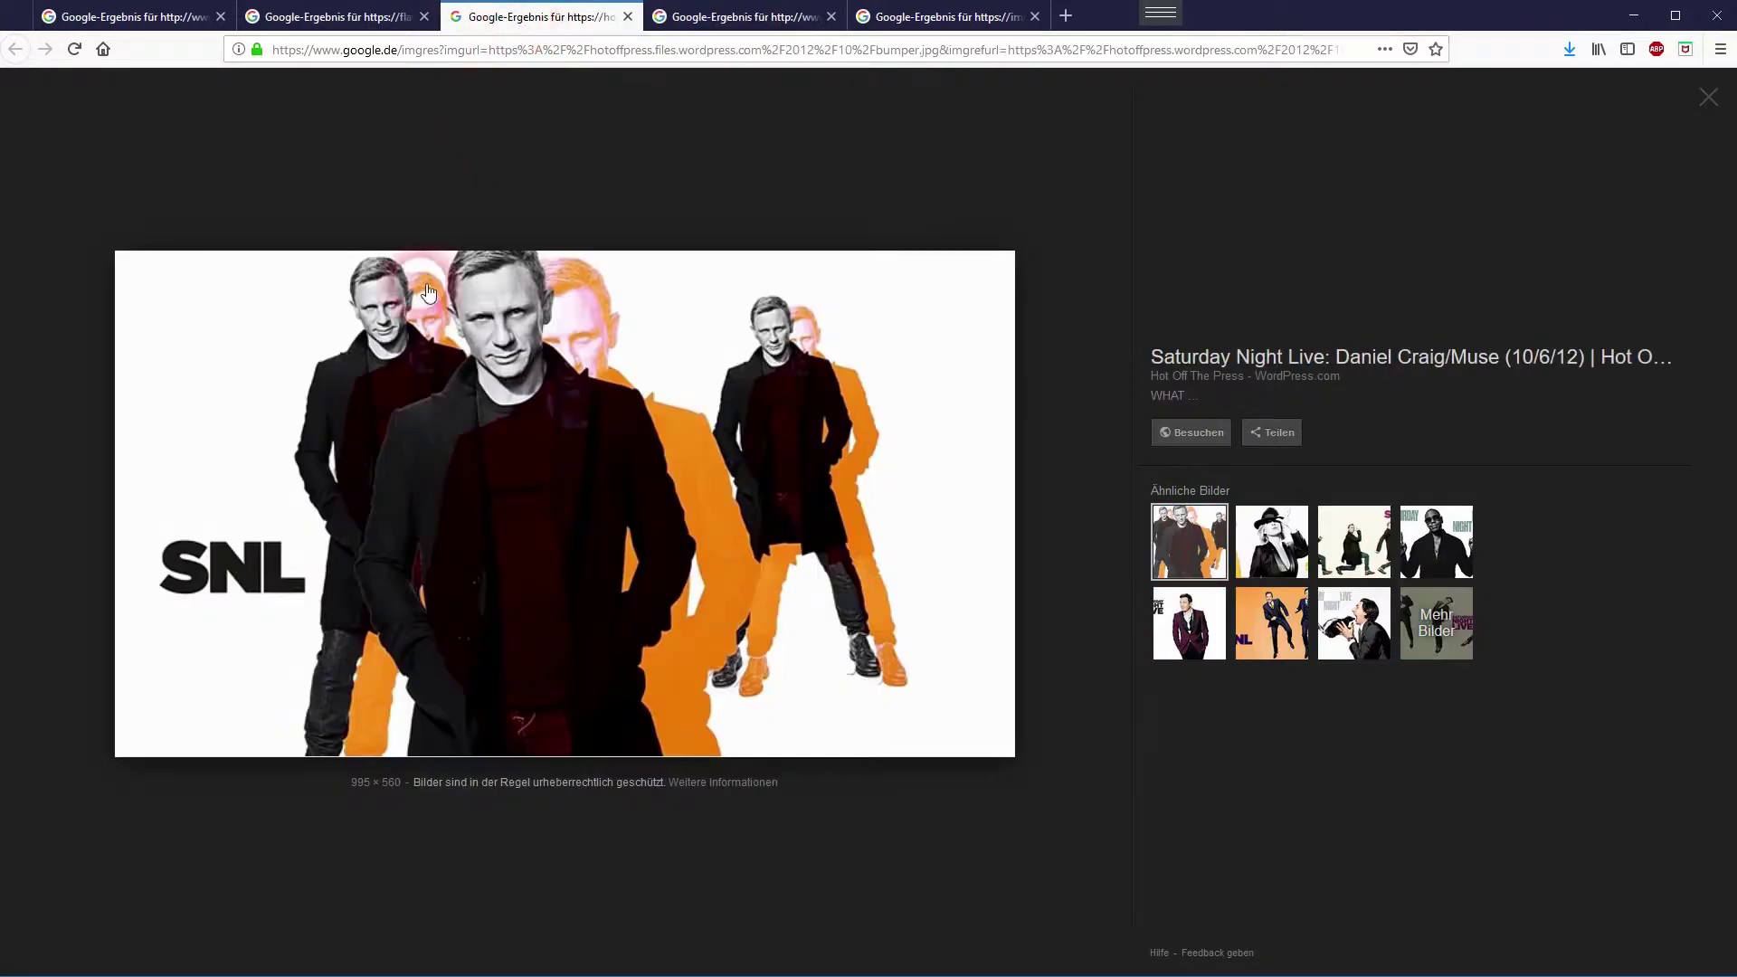
pyautogui.click(289, 22)
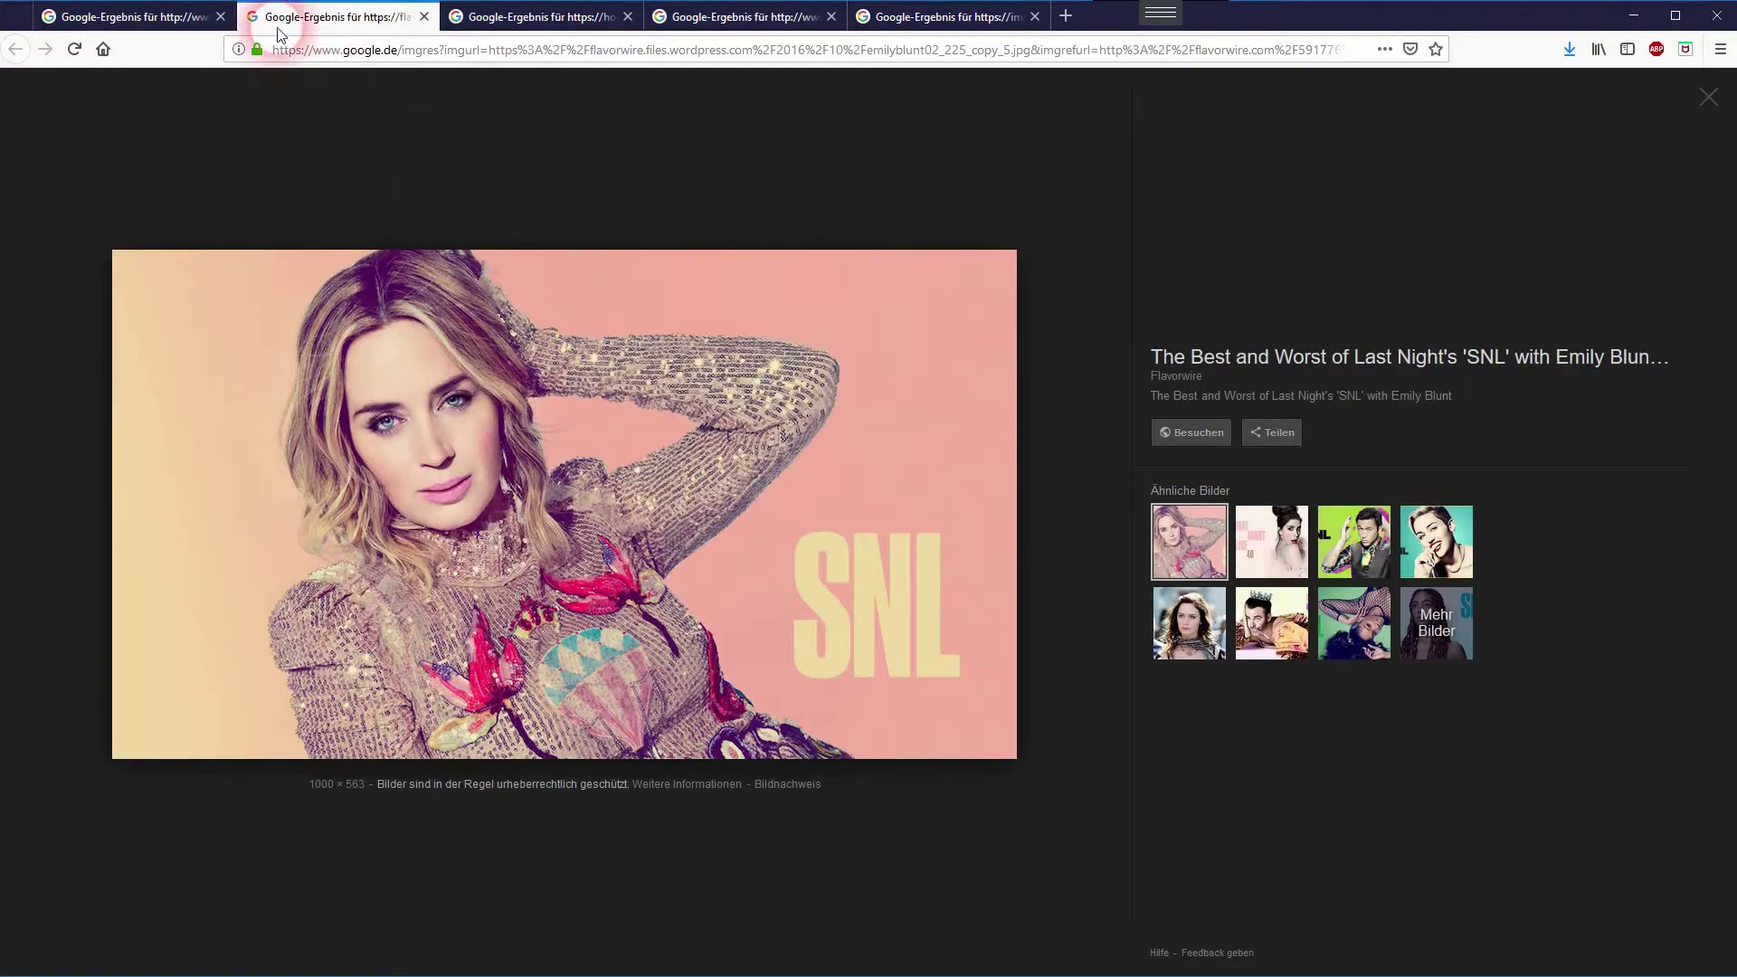
pyautogui.click(182, 23)
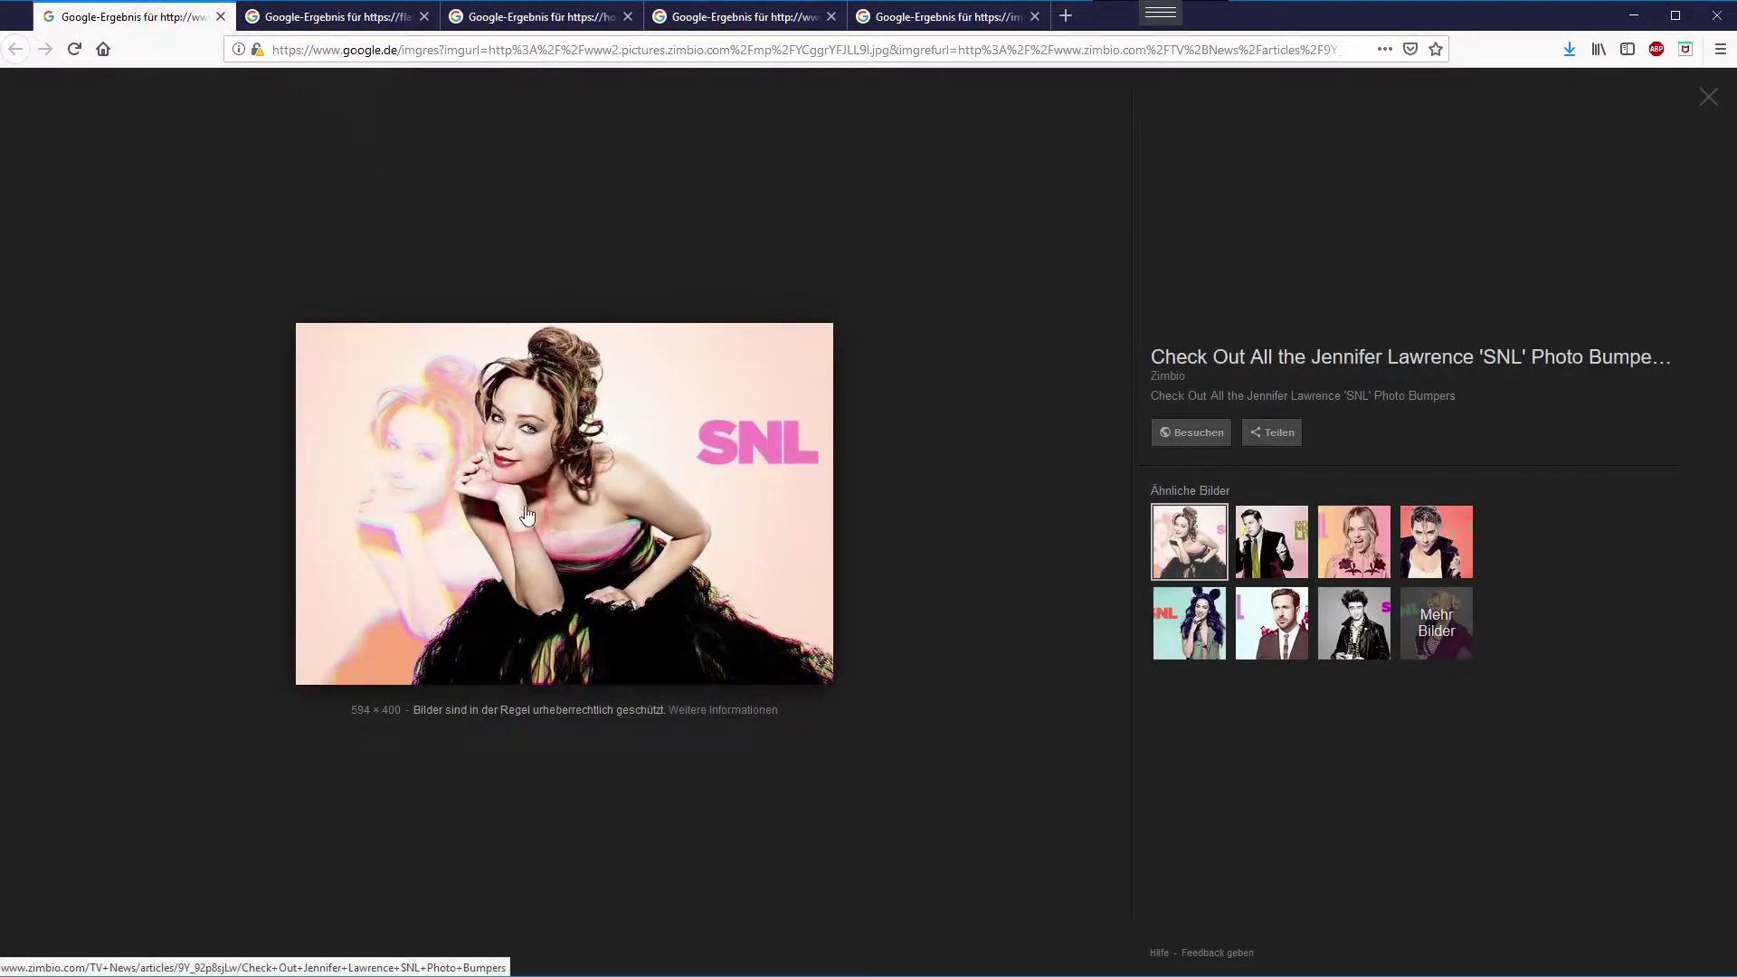
pyautogui.click(315, 23)
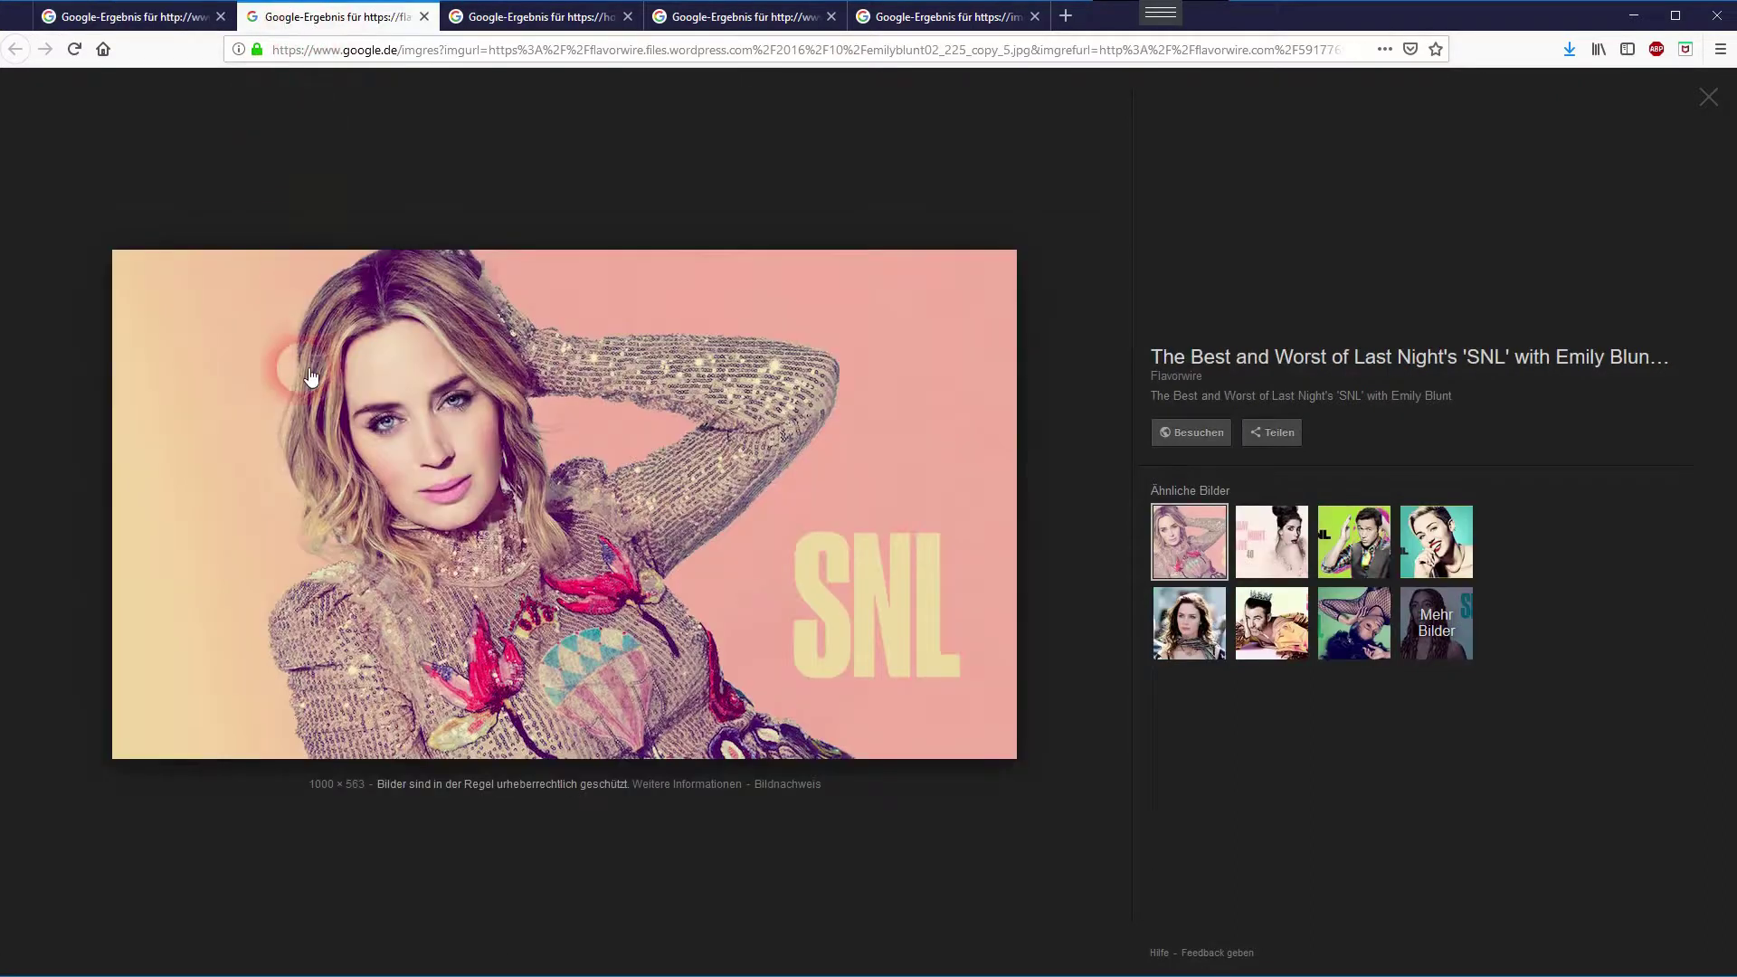
pyautogui.click(541, 19)
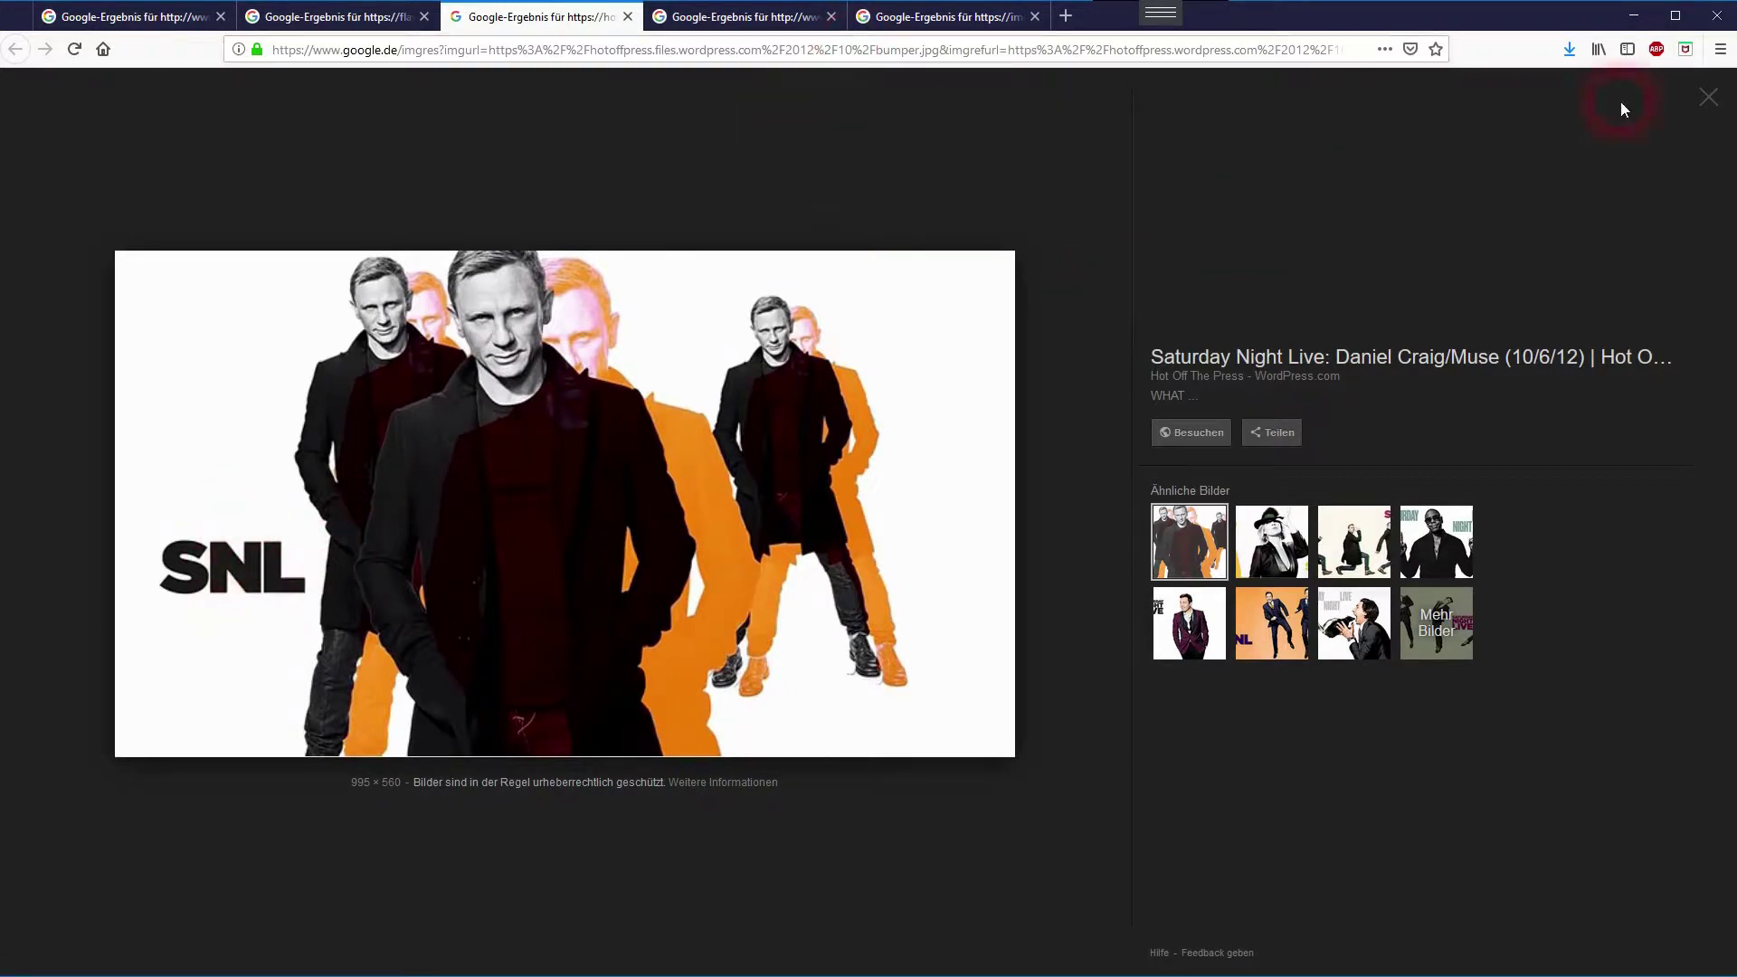
# Switch to Photoshop and create a new 1920 × 1080 px document at 72 ppi from the Web Large preset.
pyautogui.click(1634, 16)
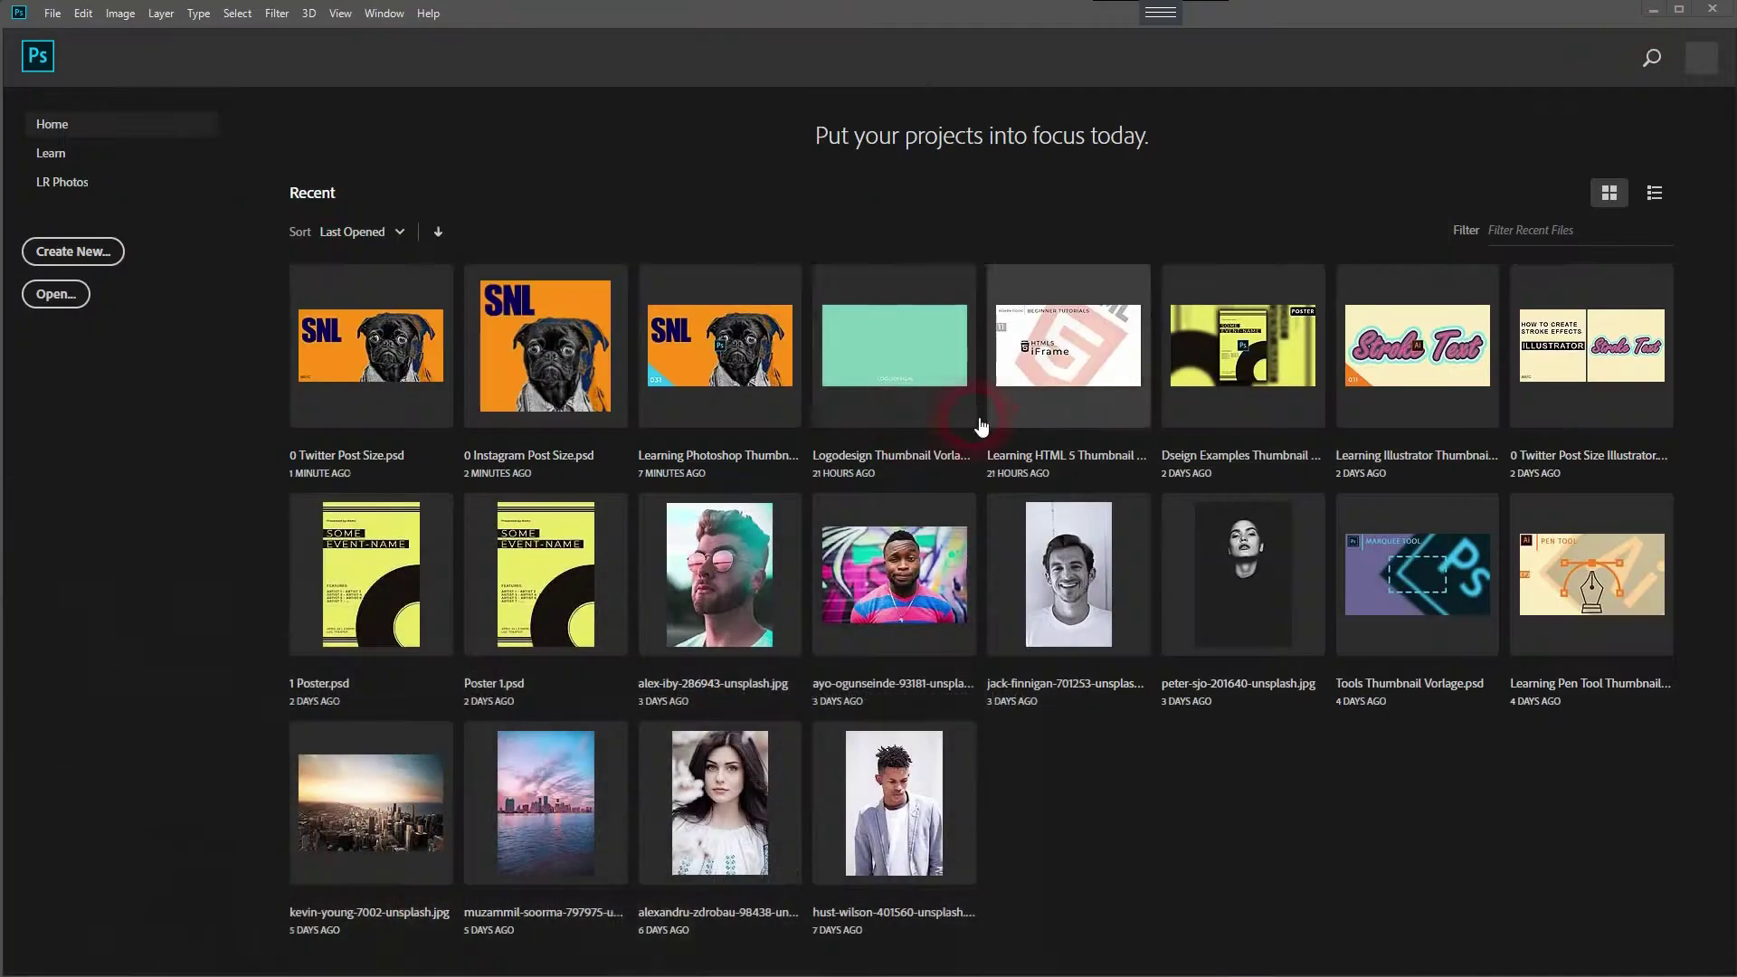
pyautogui.click(90, 262)
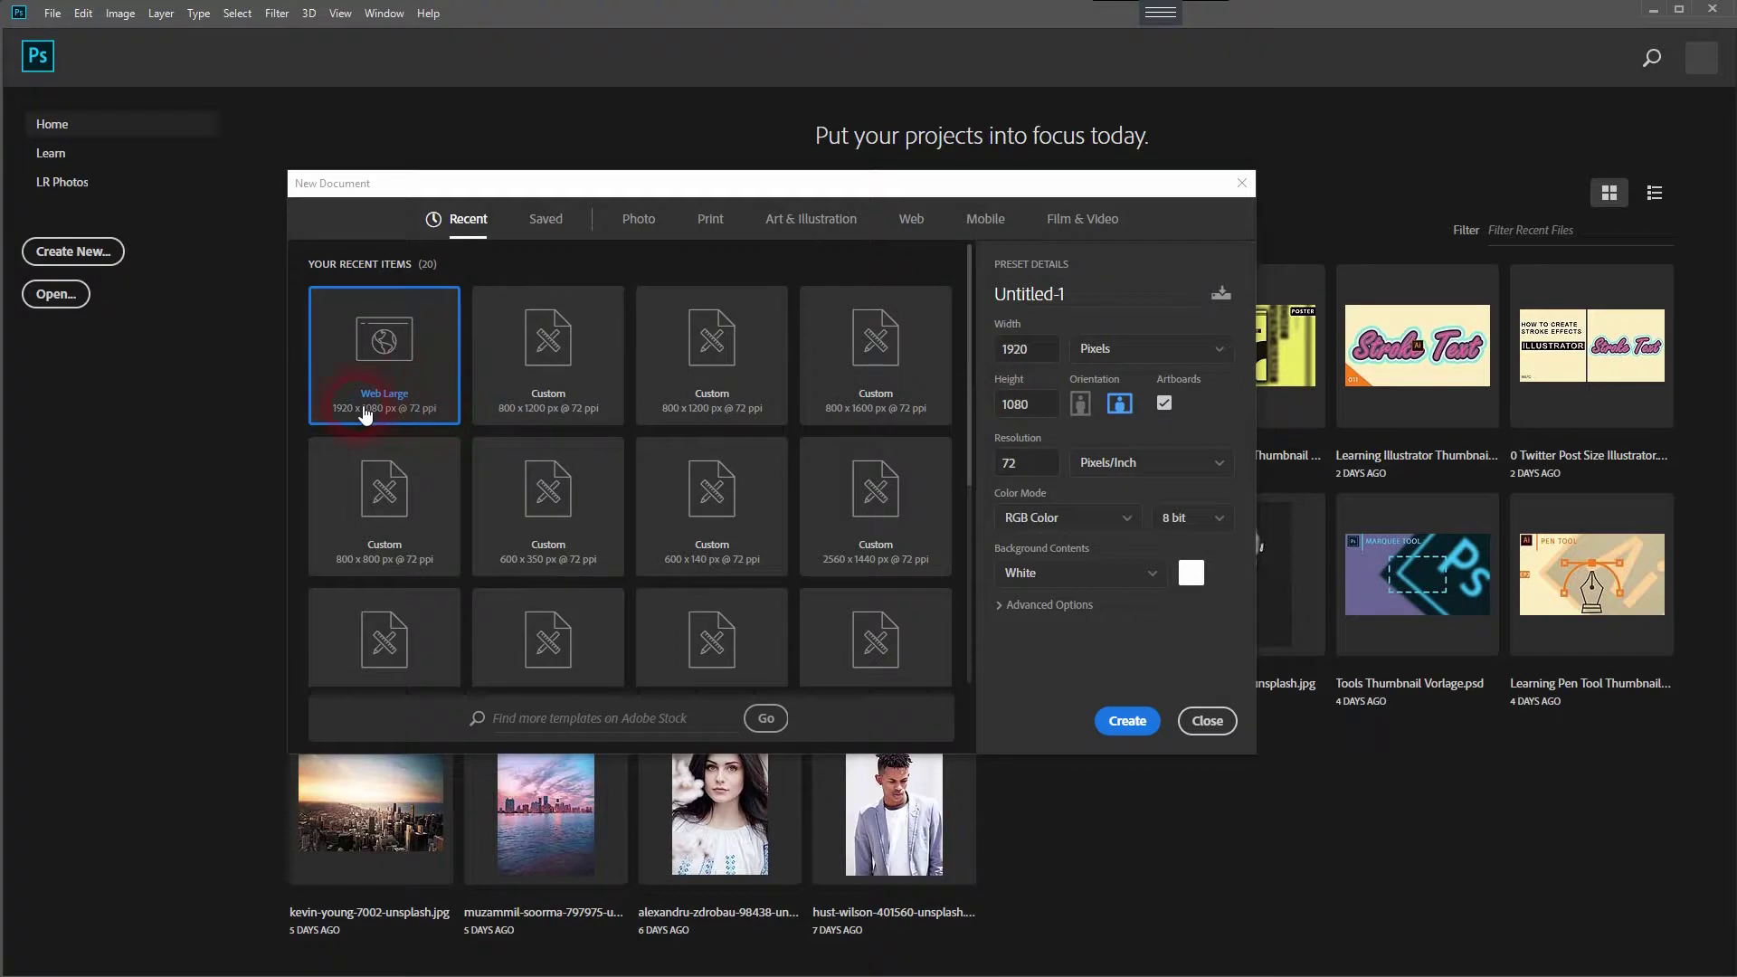
pyautogui.click(1155, 724)
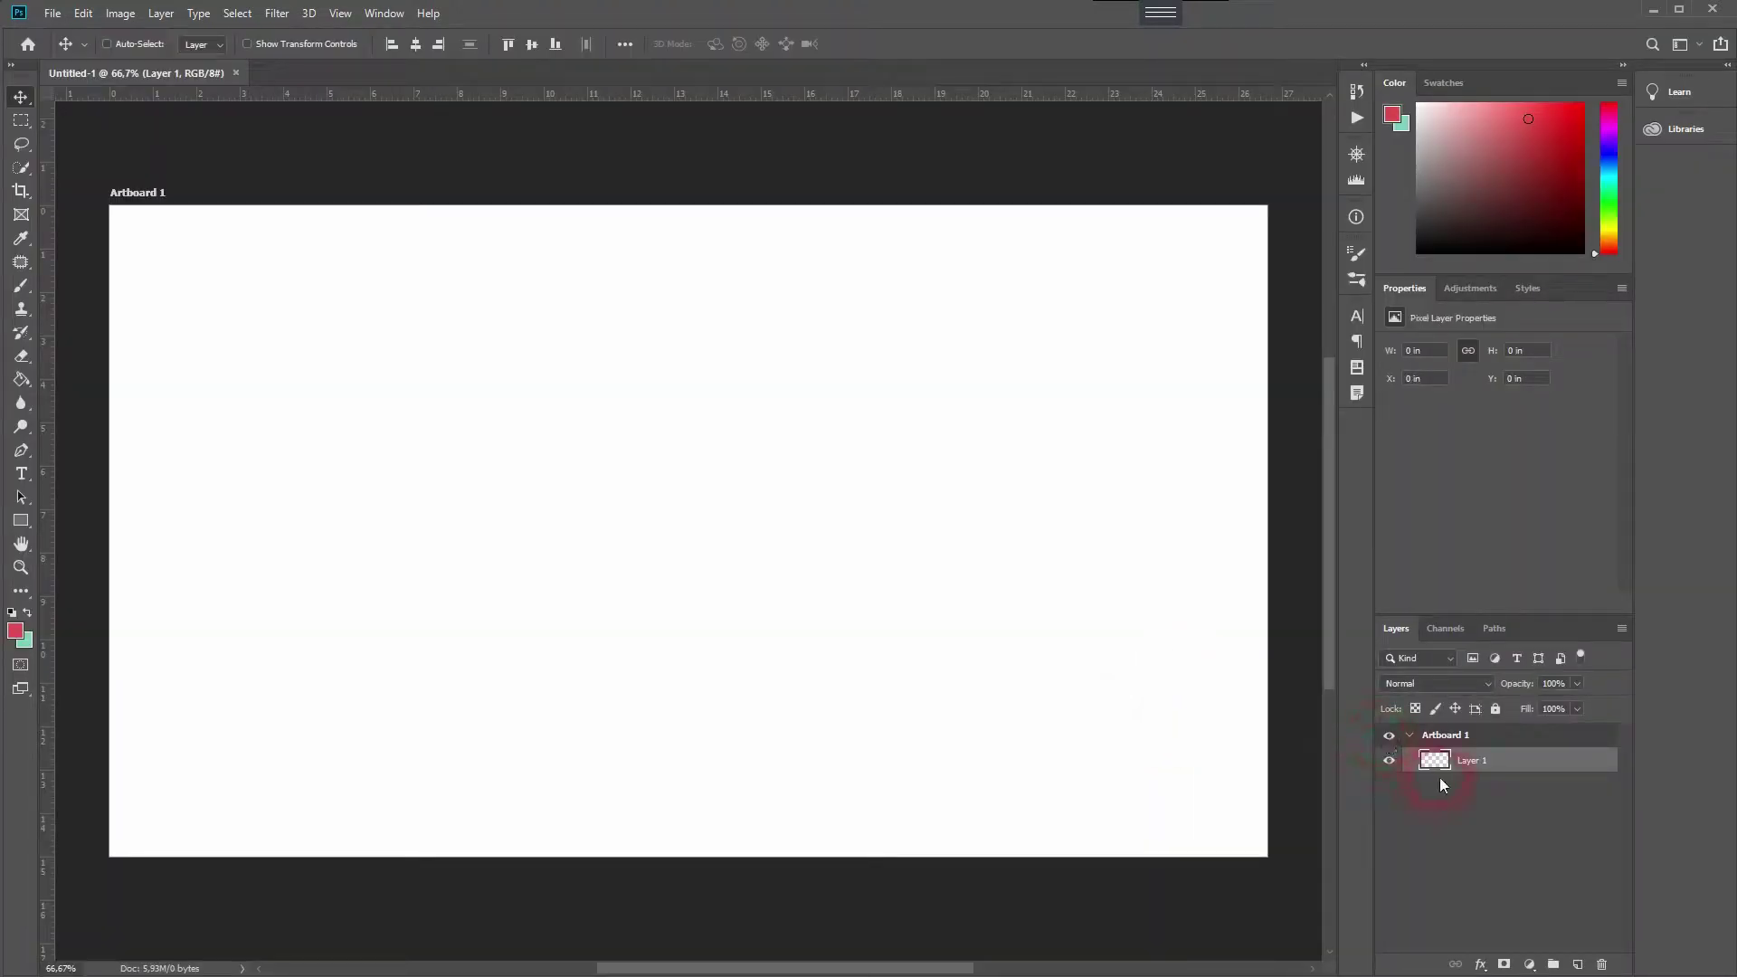
# Place the pug photo charles-550068-unsplash in the middle of the artboard at full artboard height.
pyautogui.doubleClick(1475, 761)
pyautogui.press('Return')
pyautogui.moveTo(539, 570); pyautogui.dragTo(480, 489)
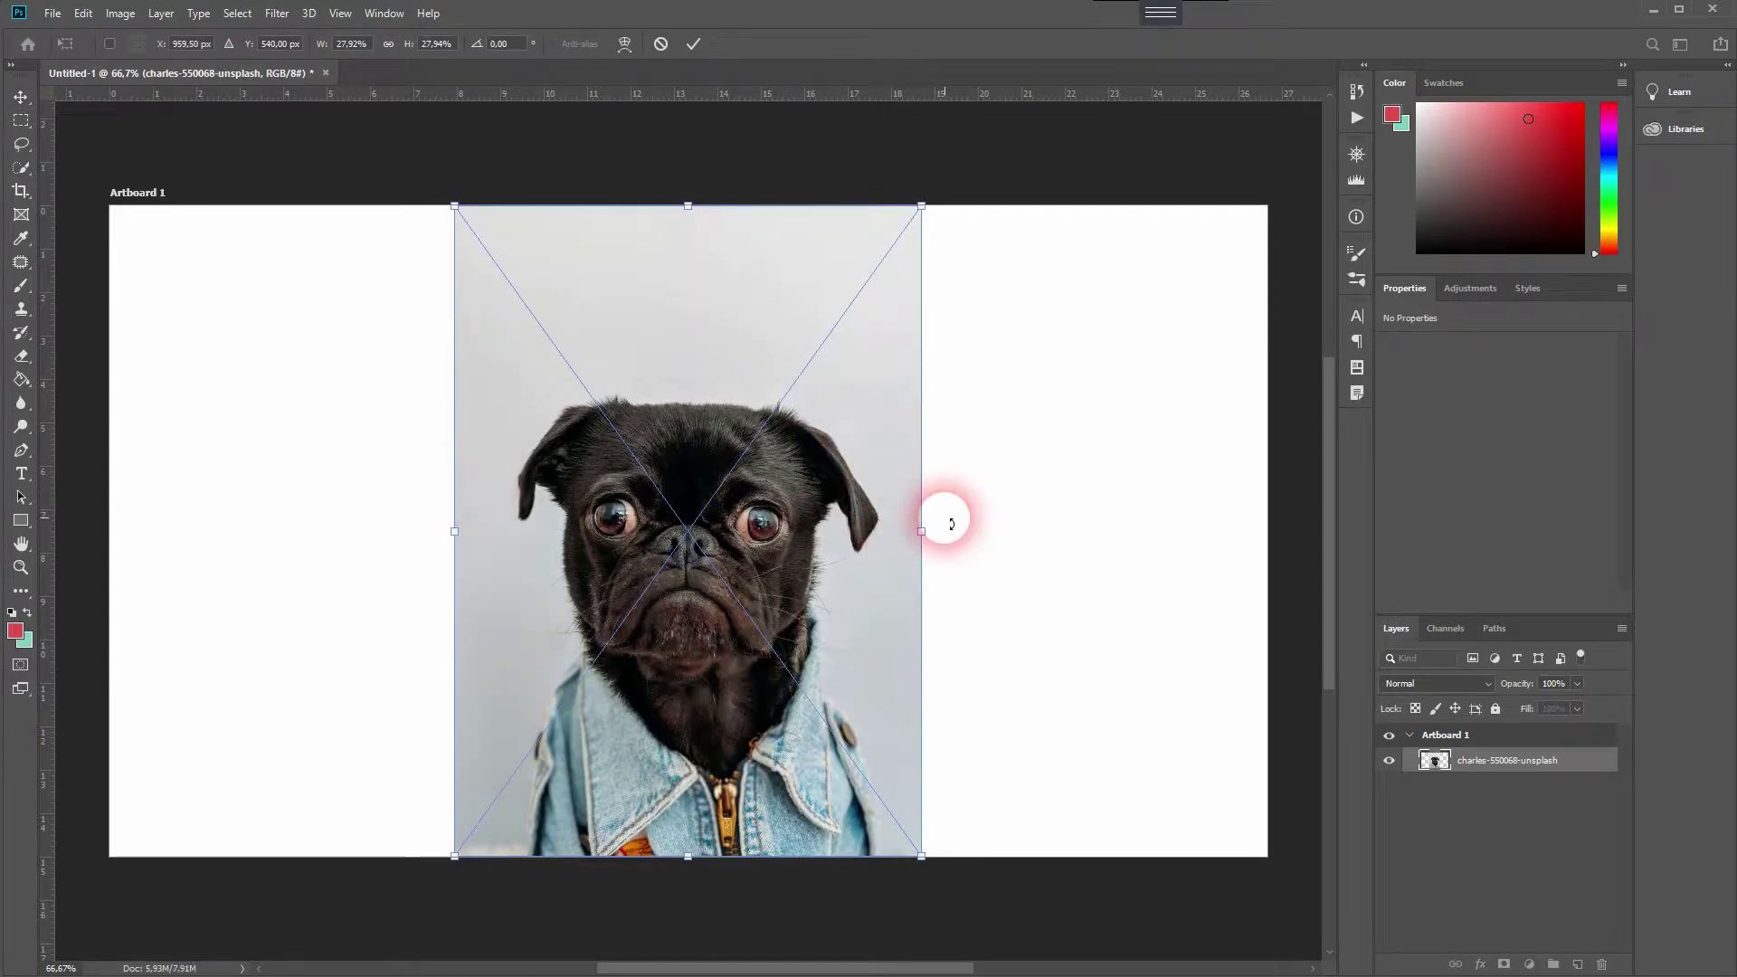
pyautogui.press('Return')
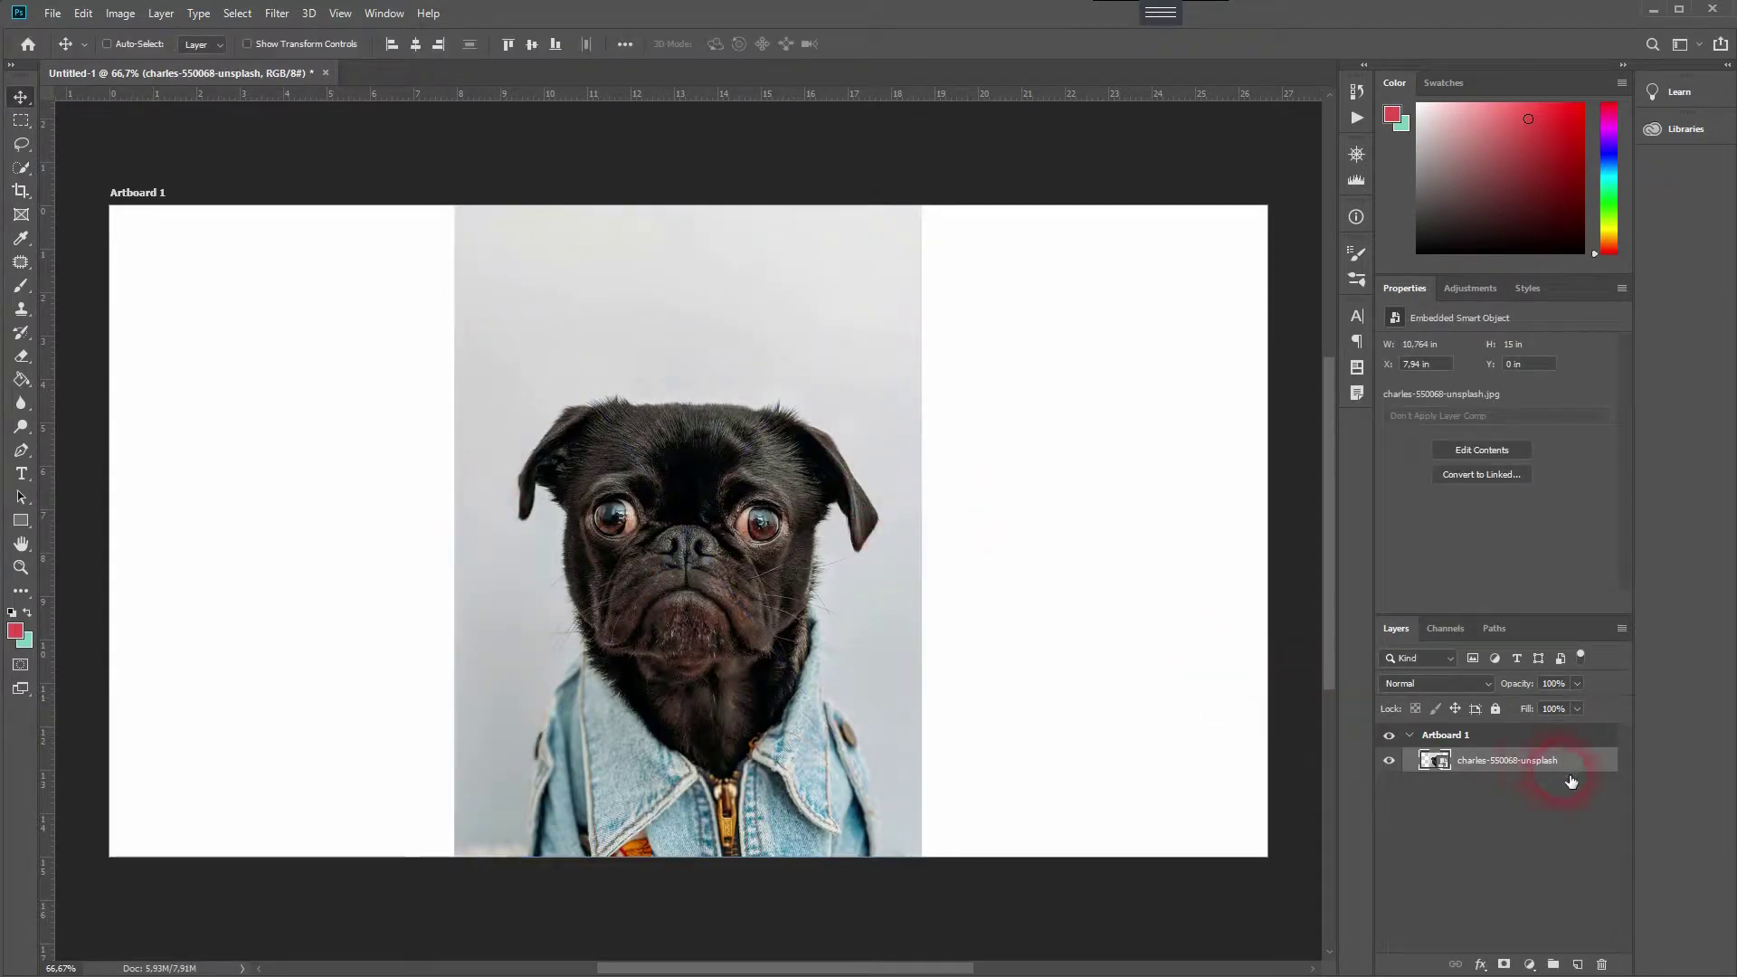
# Add a new layer below the pug photo and name it bg.
pyautogui.click(1578, 965)
pyautogui.moveTo(1510, 771); pyautogui.dragTo(1492, 812)
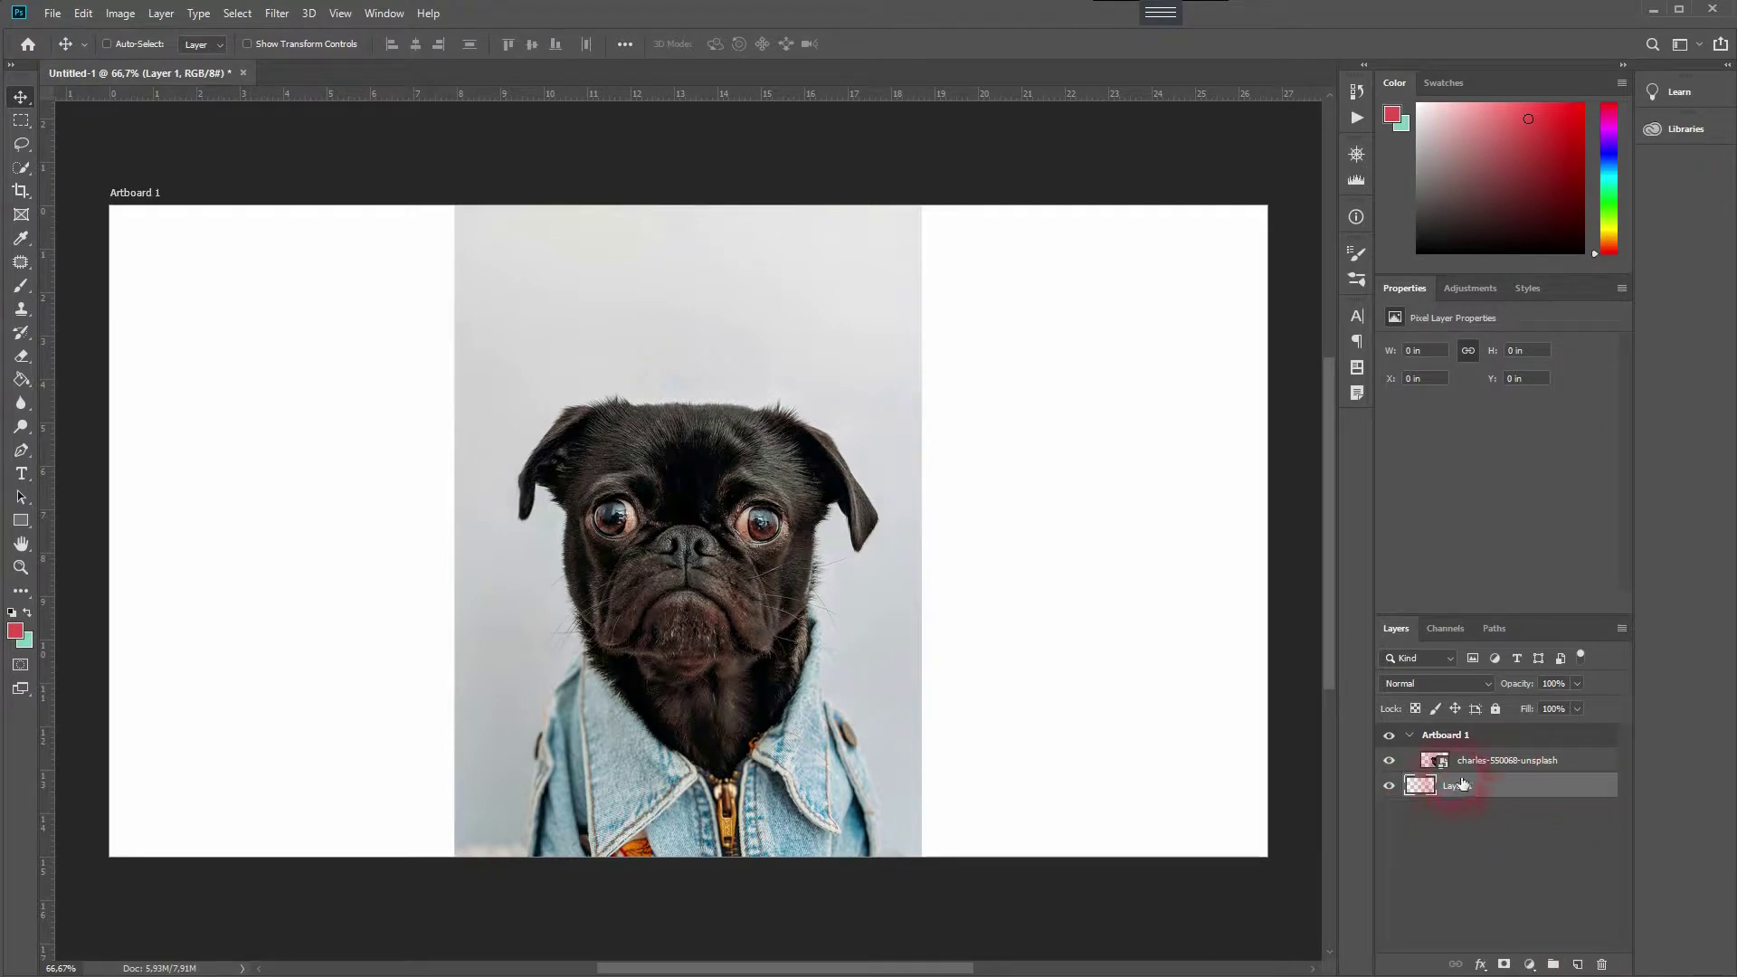
pyautogui.click(1466, 799)
pyautogui.write('bg')
pyautogui.press('Return')
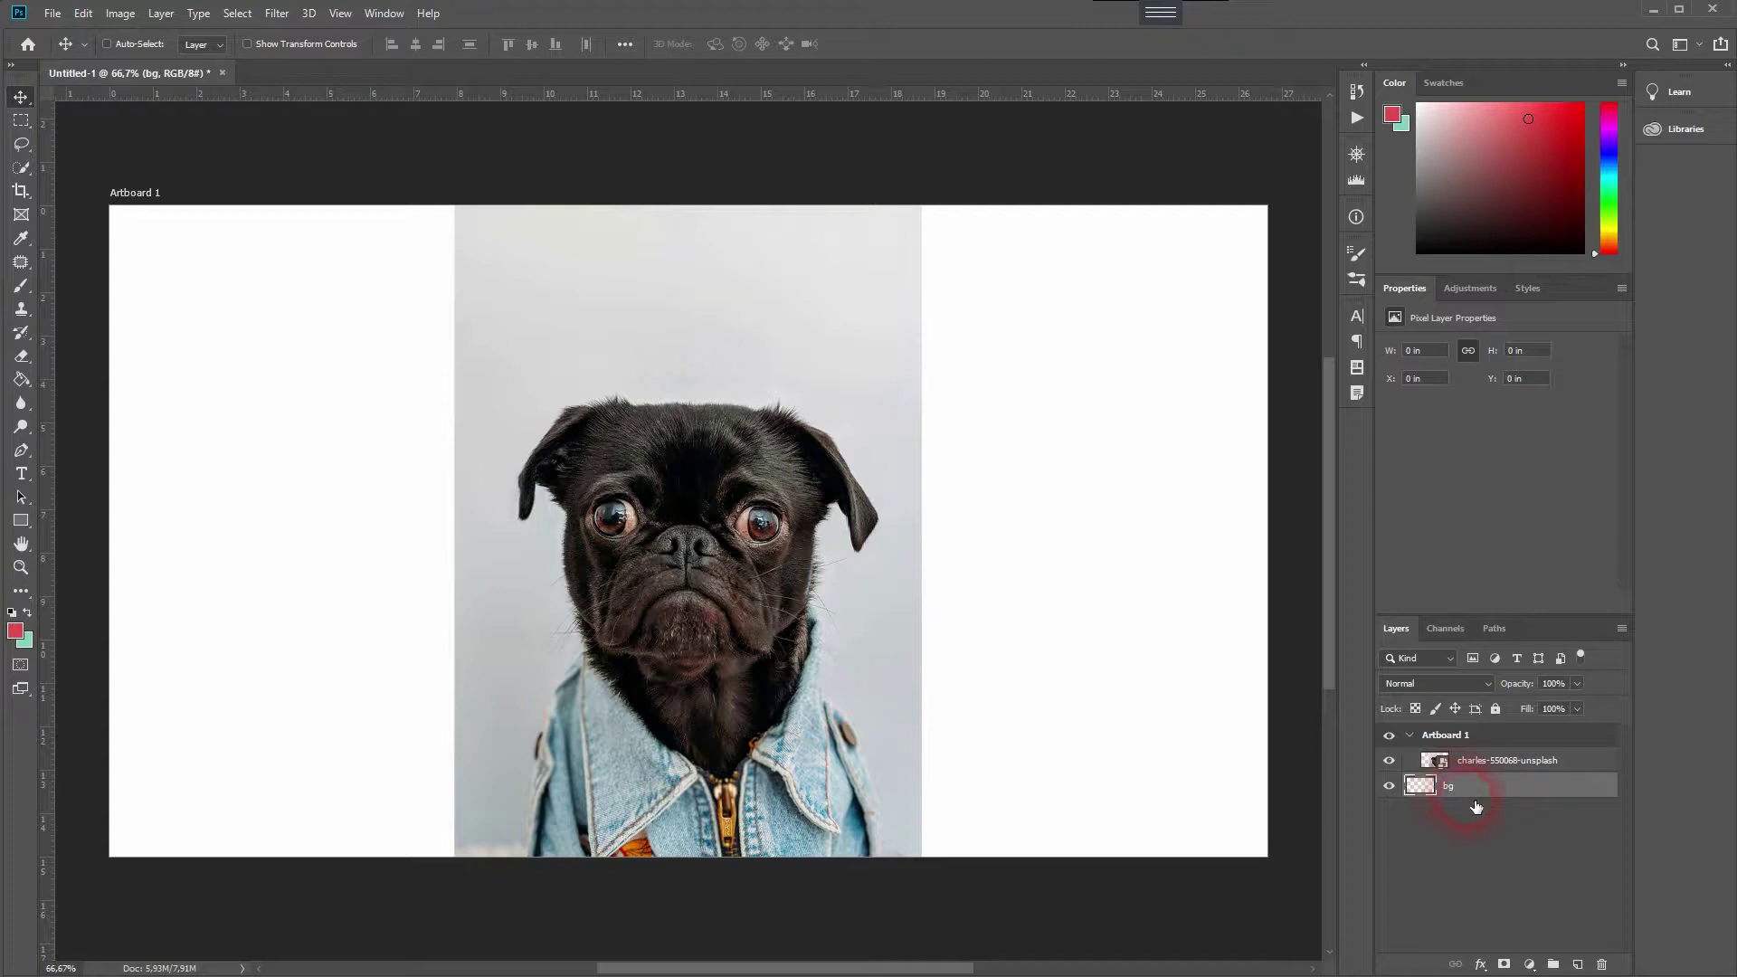
# Try out different hues for the foreground color and set it to the red e54a4a.
pyautogui.click(15, 633)
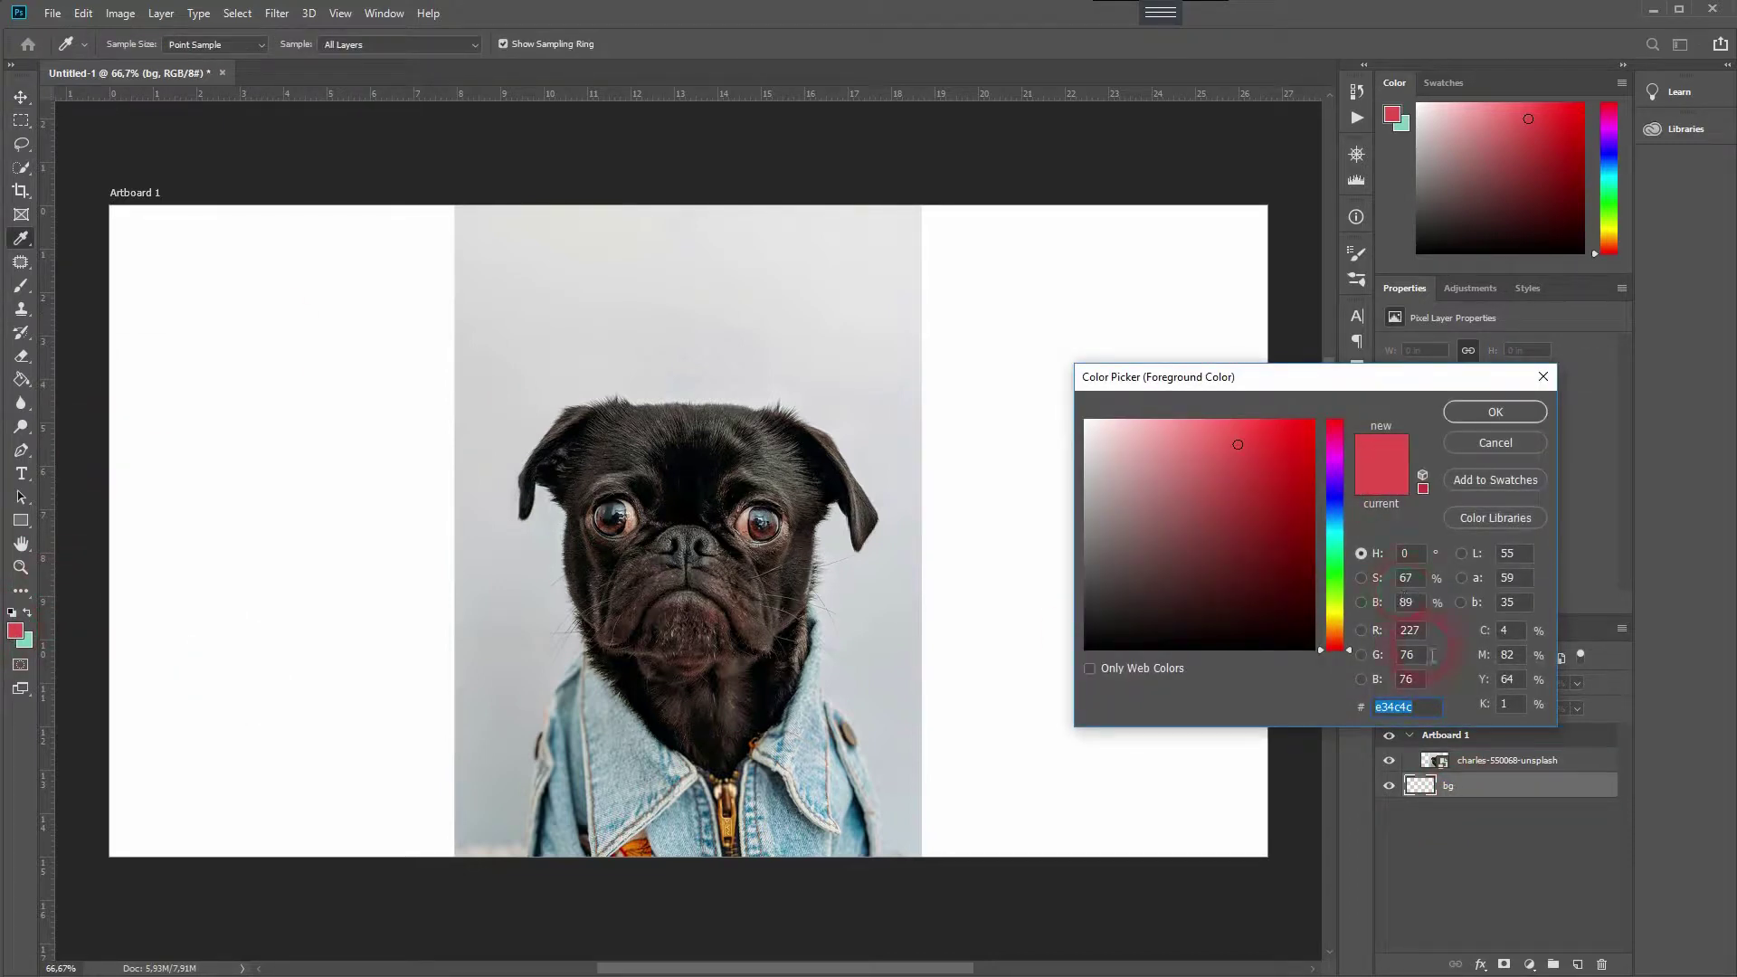
pyautogui.moveTo(1434, 708); pyautogui.dragTo(1407, 721)
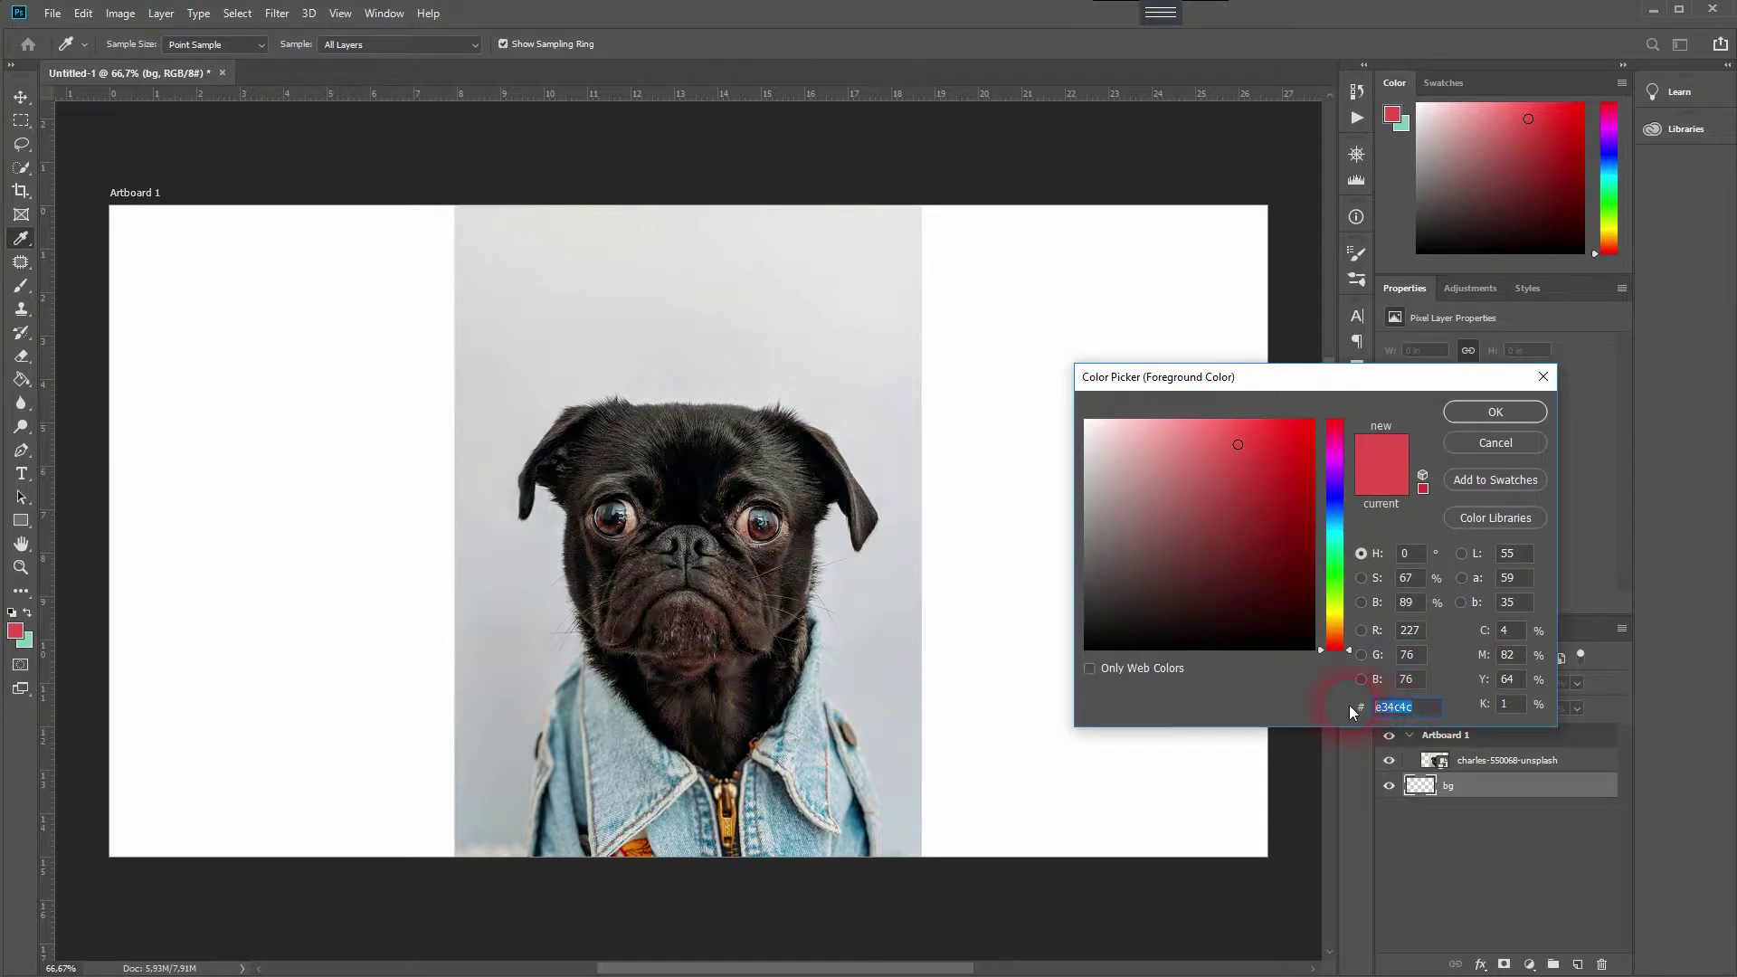
pyautogui.click(1338, 493)
pyautogui.click(1333, 454)
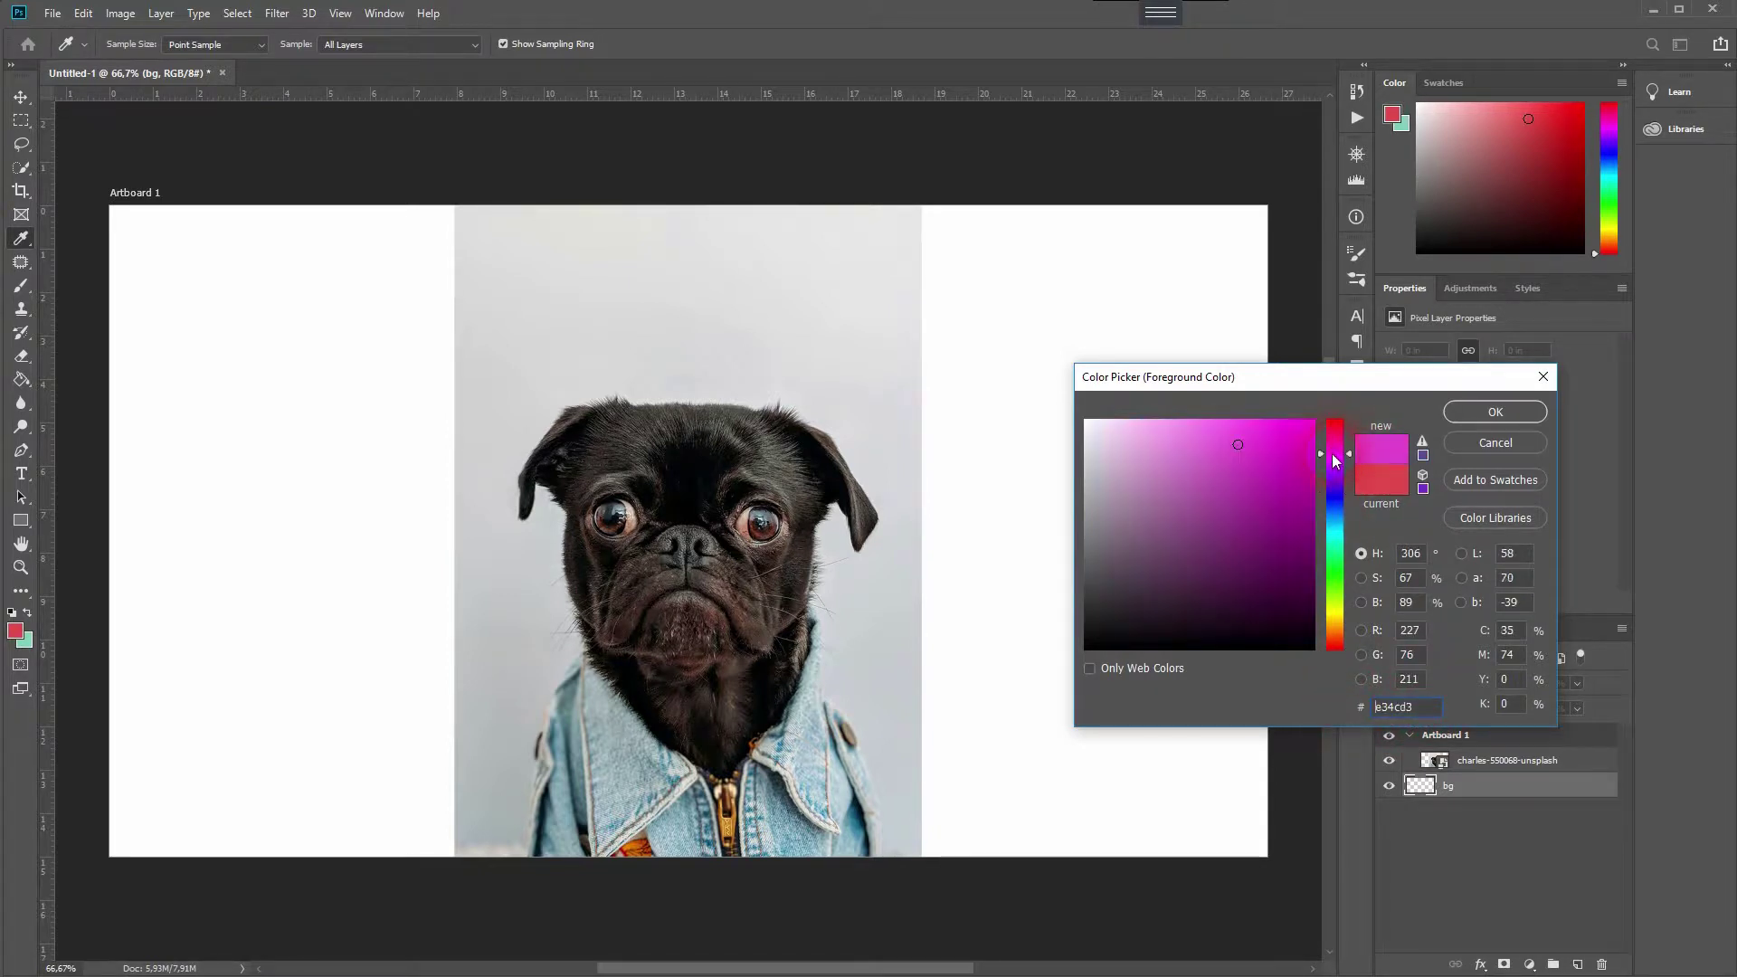
pyautogui.click(1332, 577)
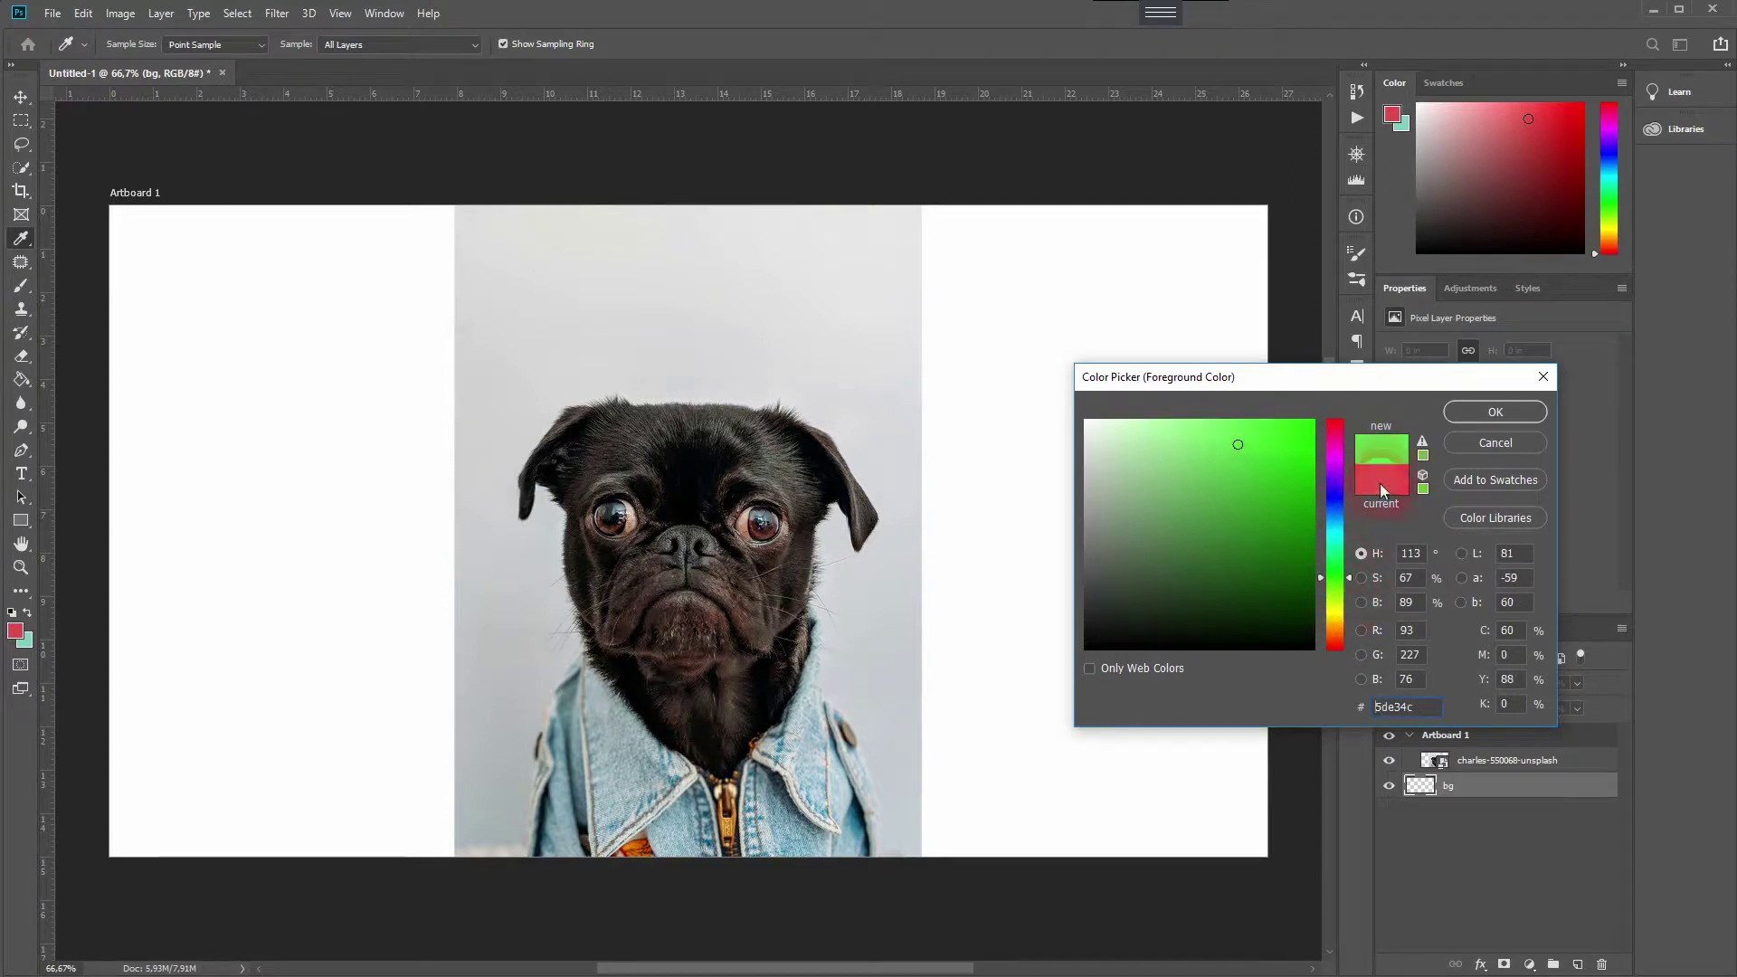
pyautogui.click(1236, 479)
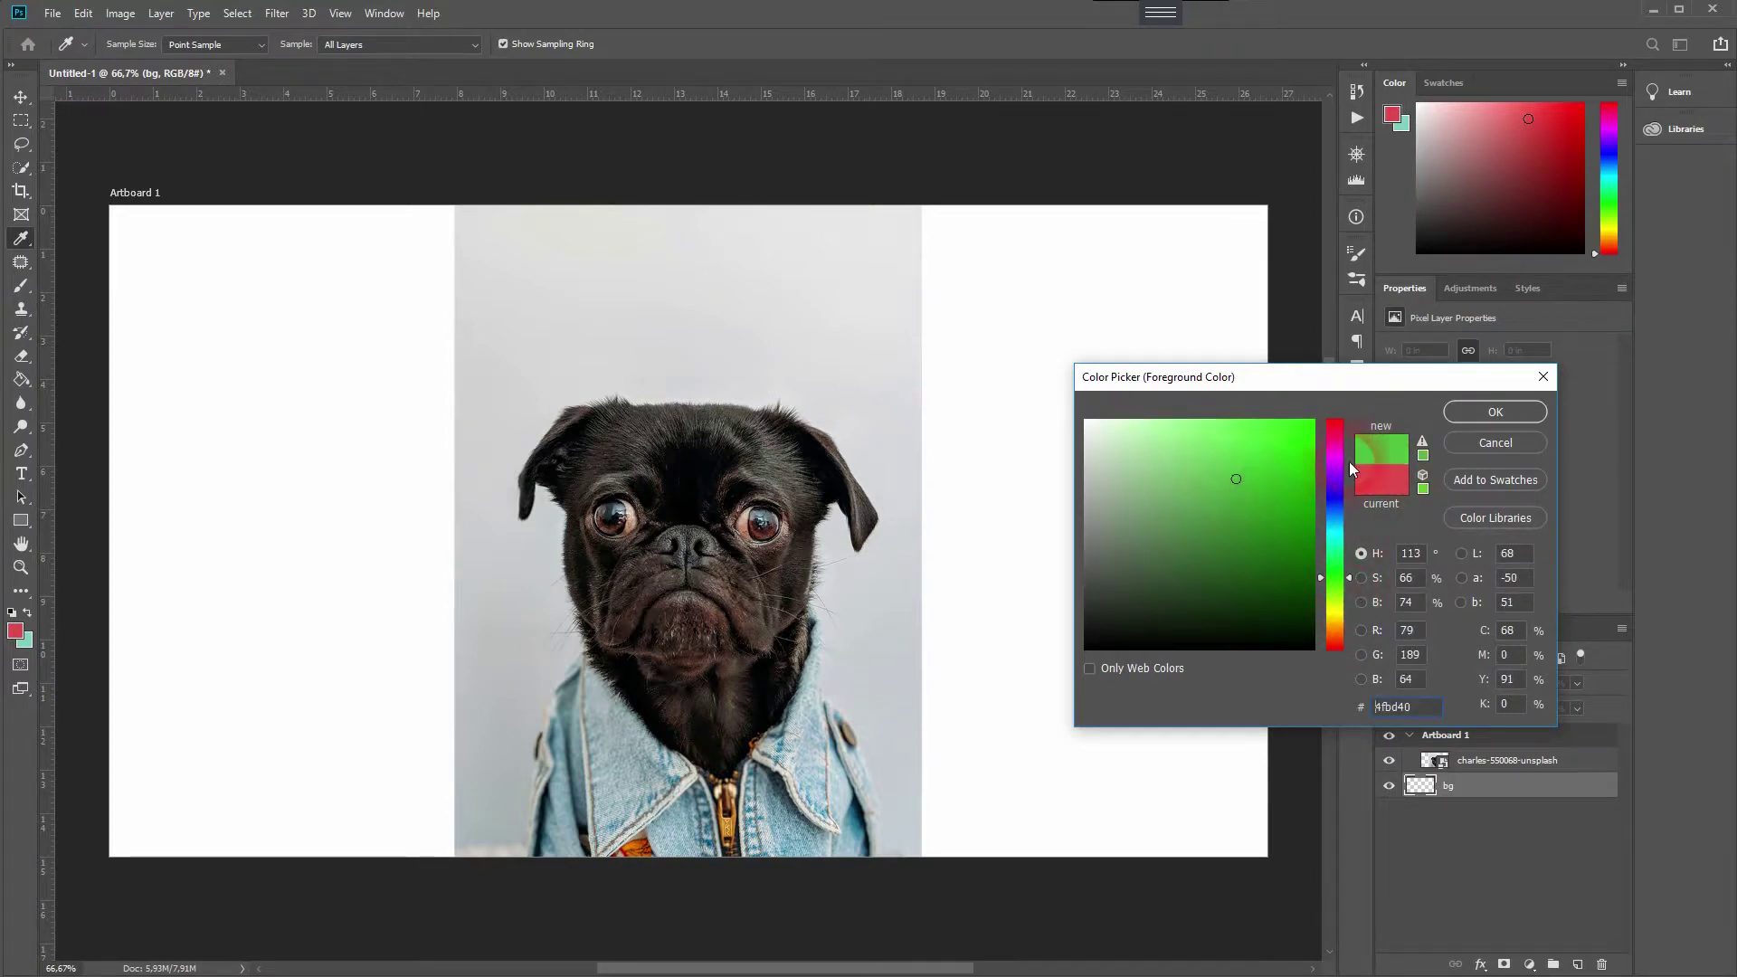
pyautogui.moveTo(1251, 490)
pyautogui.mouseDown()
pyautogui.moveTo(1236, 422)
pyautogui.moveTo(1241, 450)
pyautogui.moveTo(1334, 445)
pyautogui.moveTo(1321, 413)
pyautogui.mouseUp()
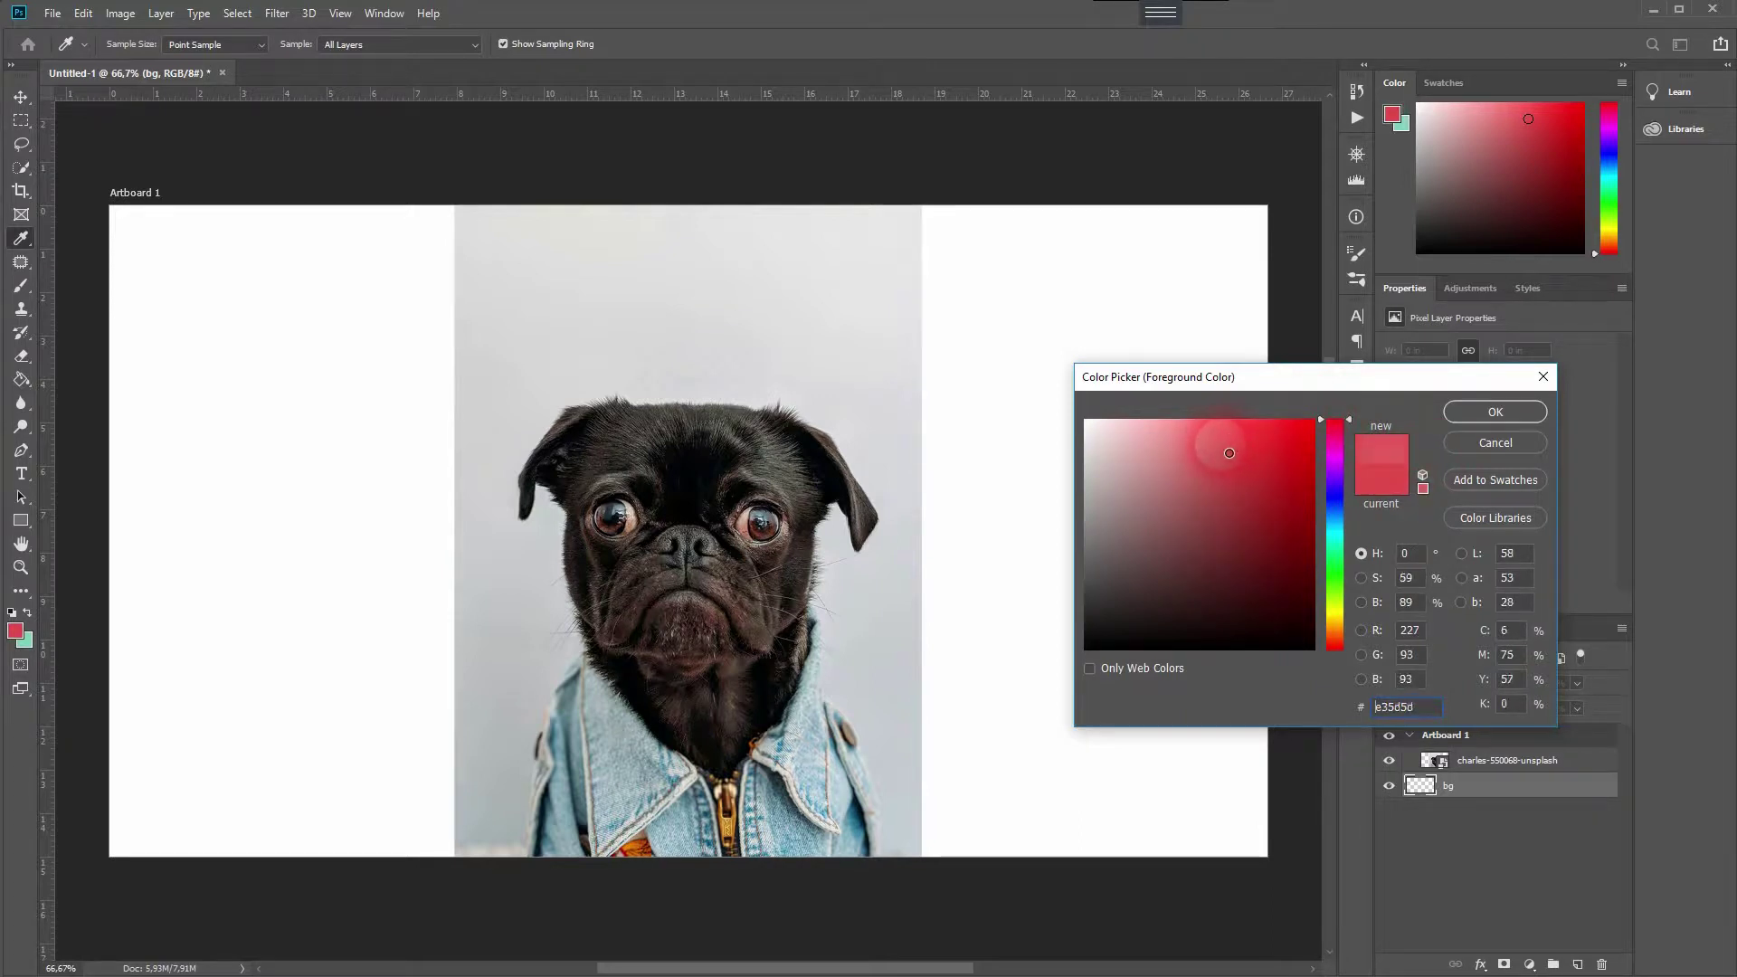
pyautogui.moveTo(1240, 452); pyautogui.dragTo(1247, 450)
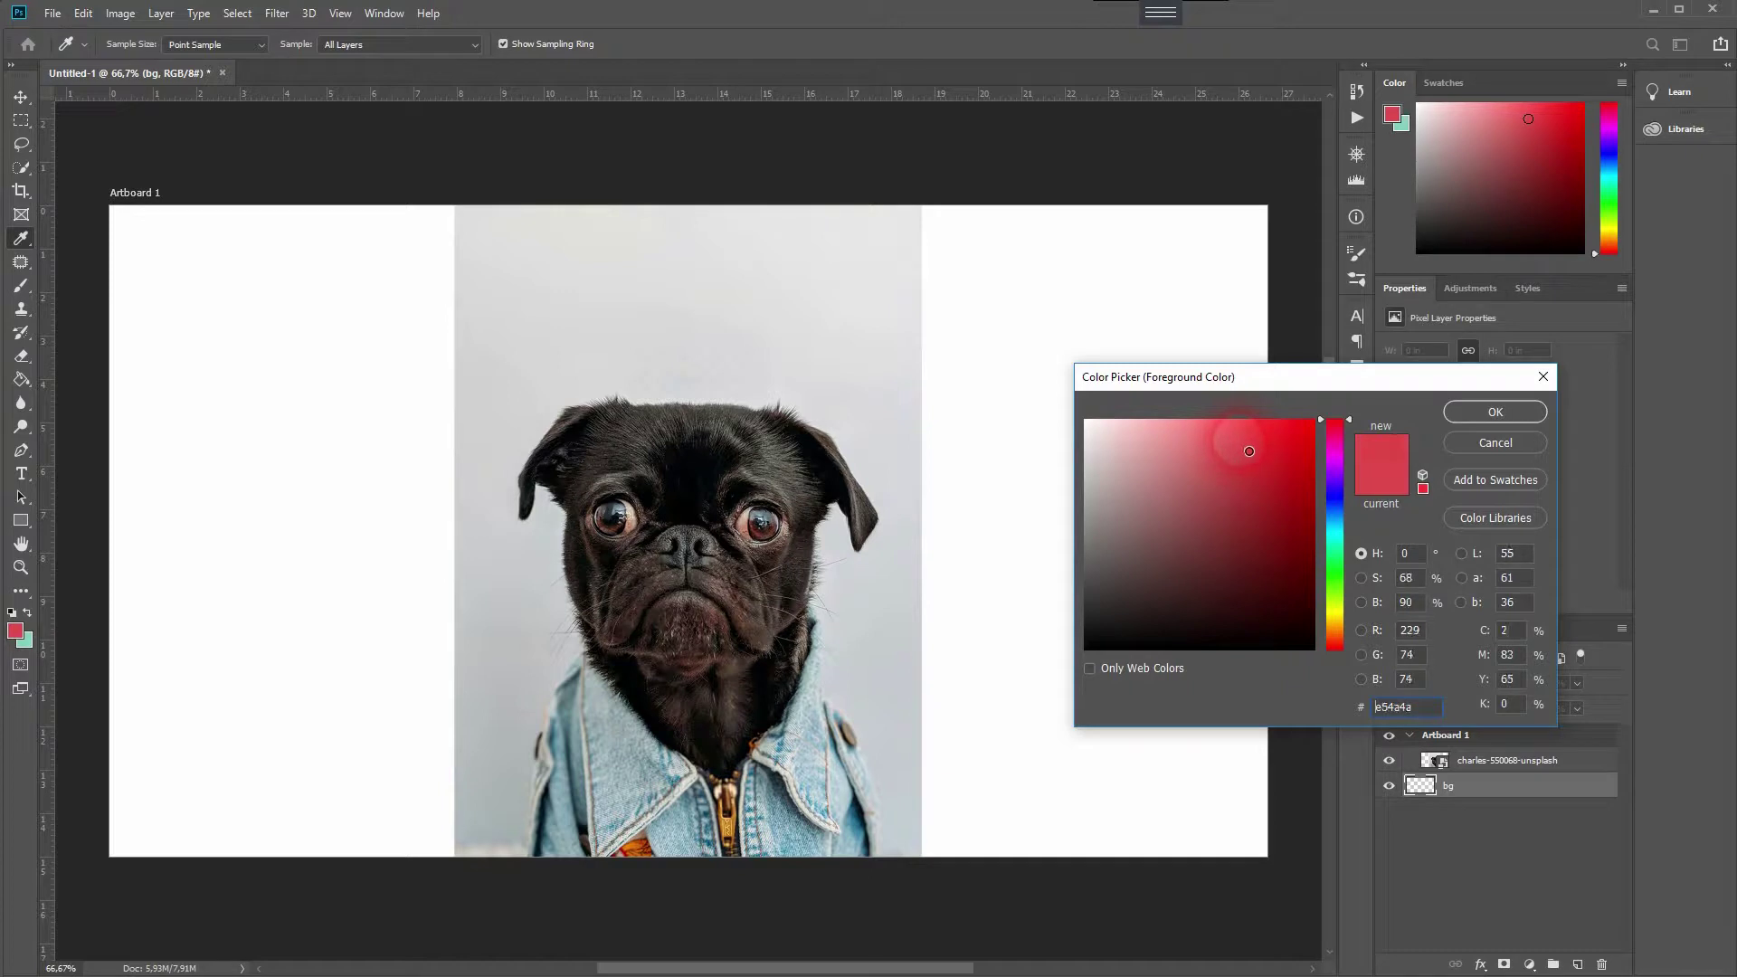
pyautogui.click(1495, 413)
# Fill the bg layer with the red foreground color using the Paint Bucket tool.
pyautogui.press('v')
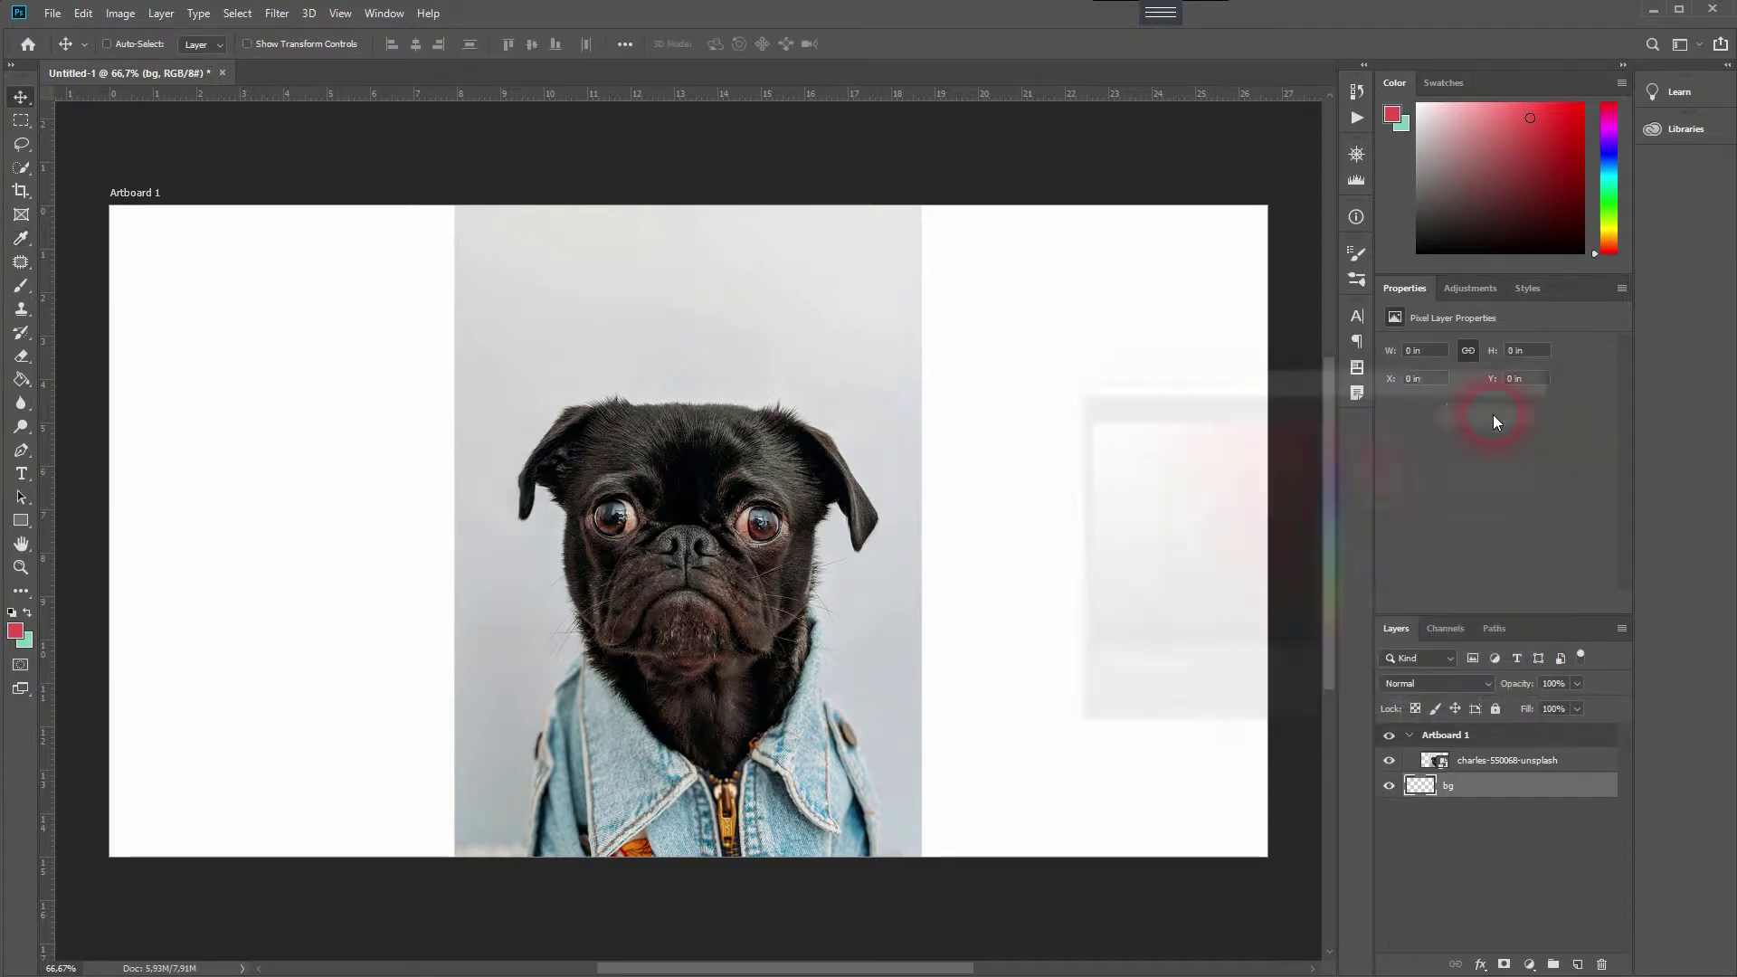
pyautogui.click(20, 380)
pyautogui.click(109, 391)
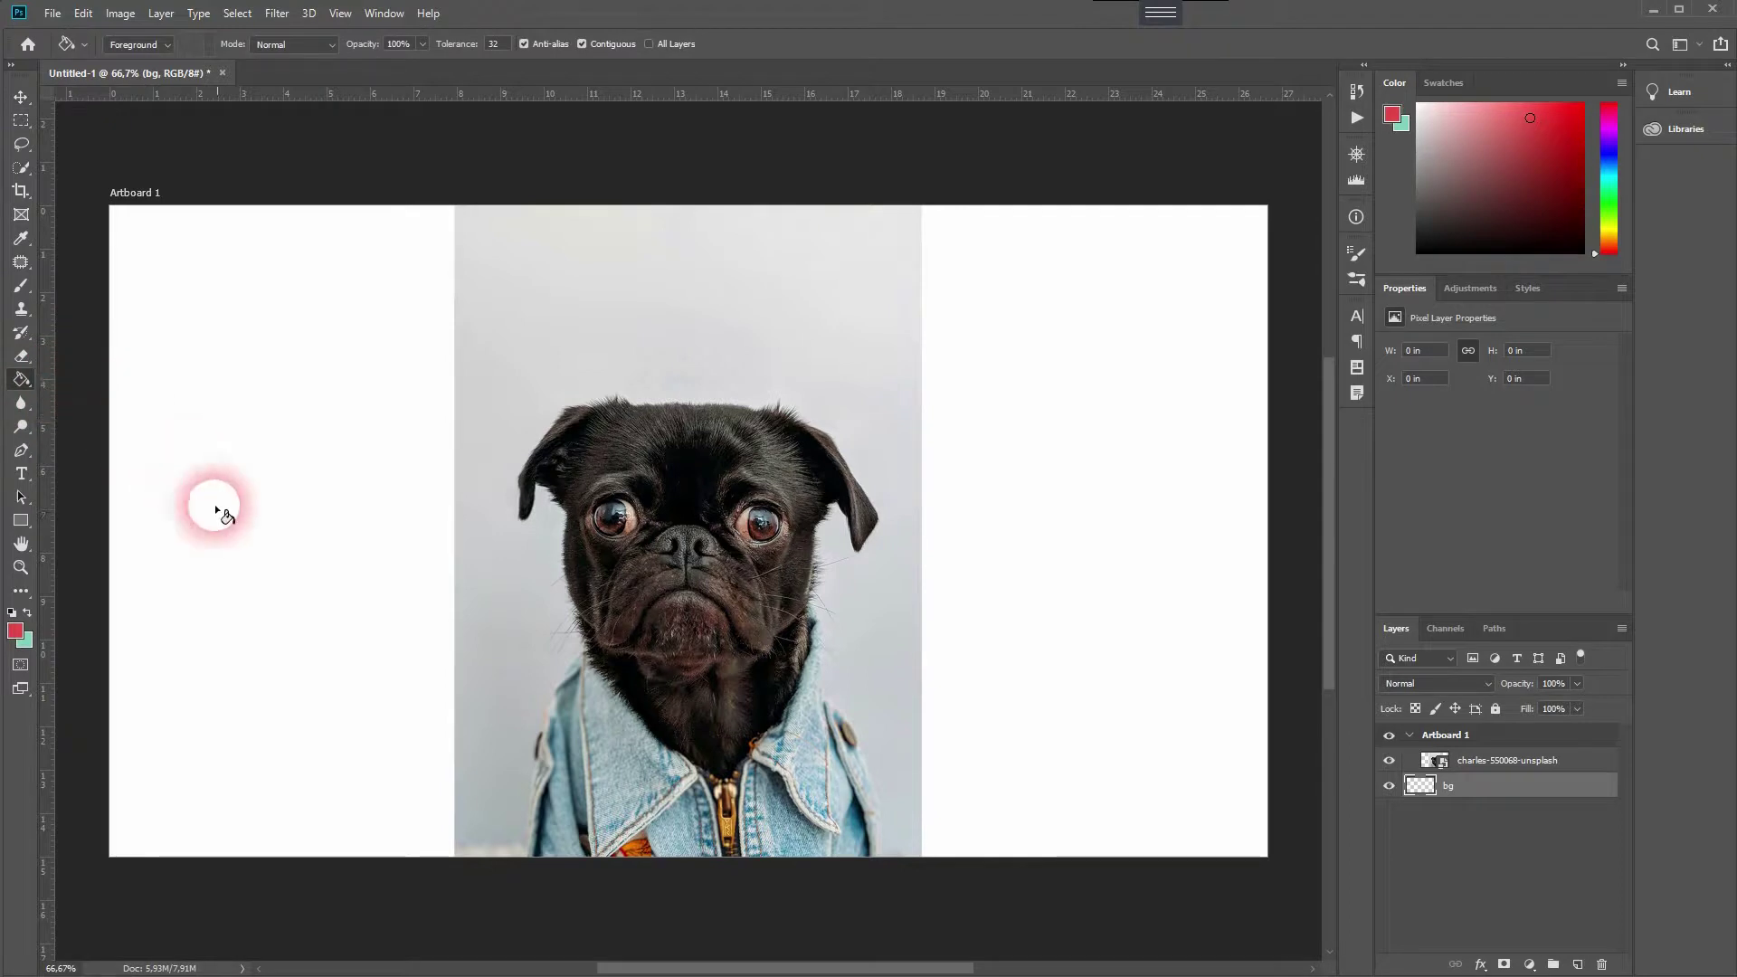
pyautogui.click(252, 548)
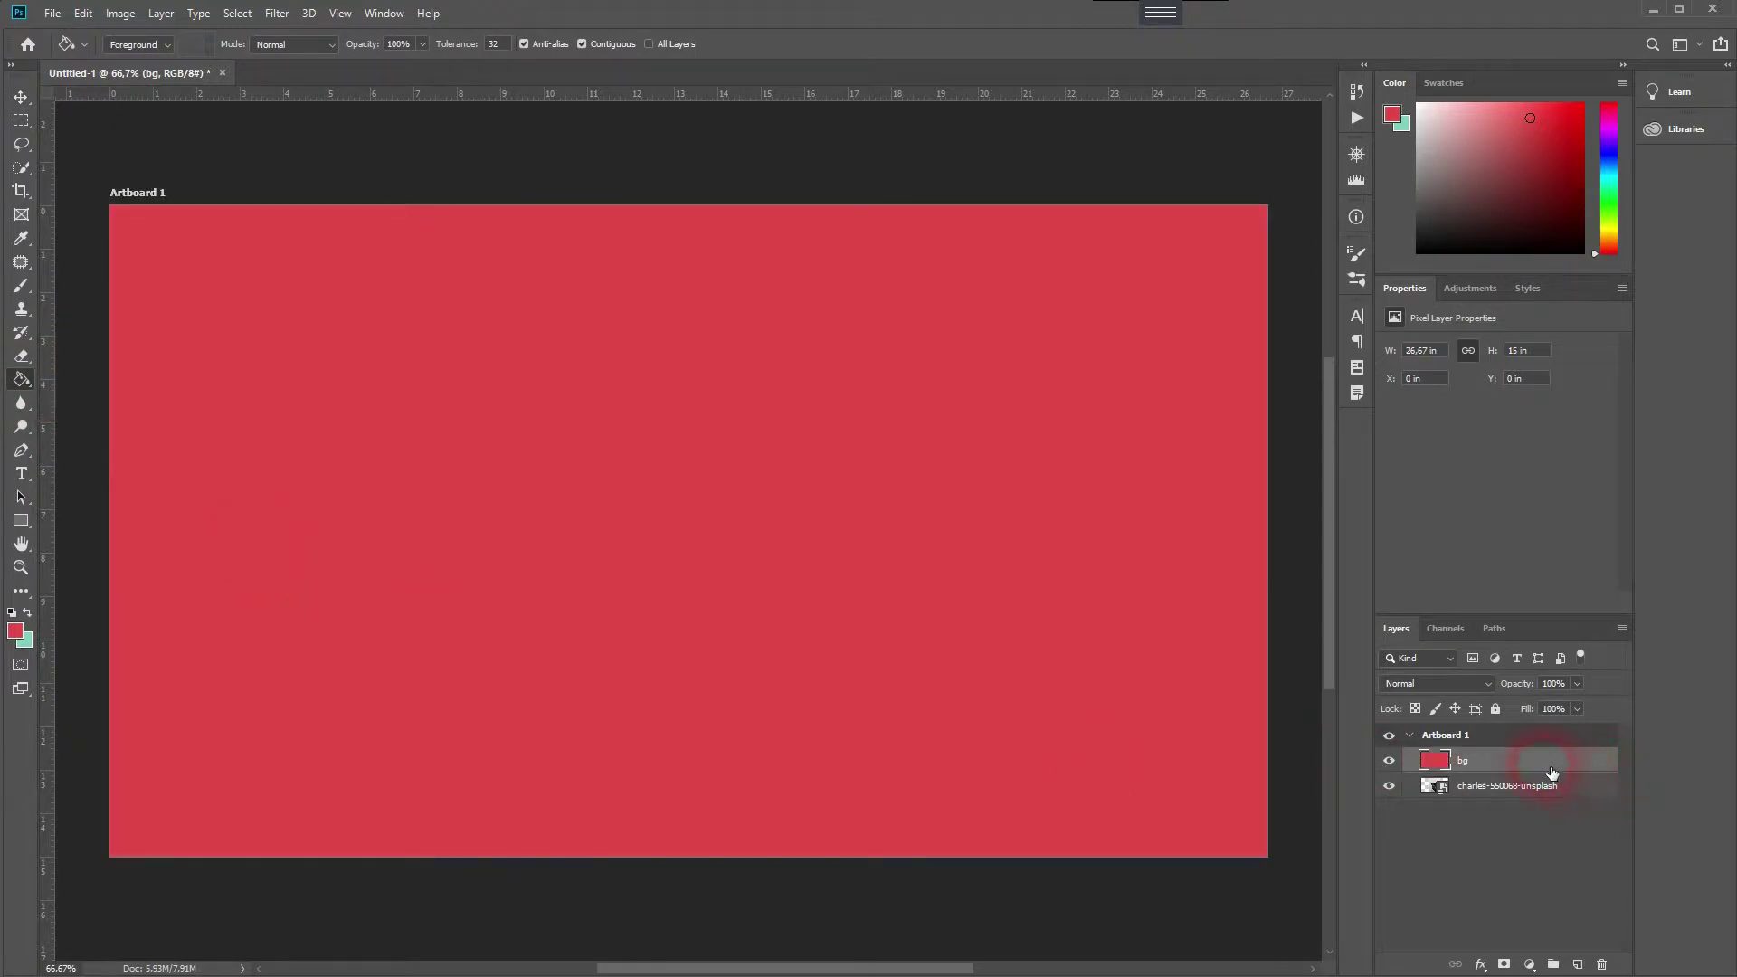
# Arrange the pug photo layer above the bg layer and rename it img.
pyautogui.moveTo(1550, 766); pyautogui.dragTo(1505, 756)
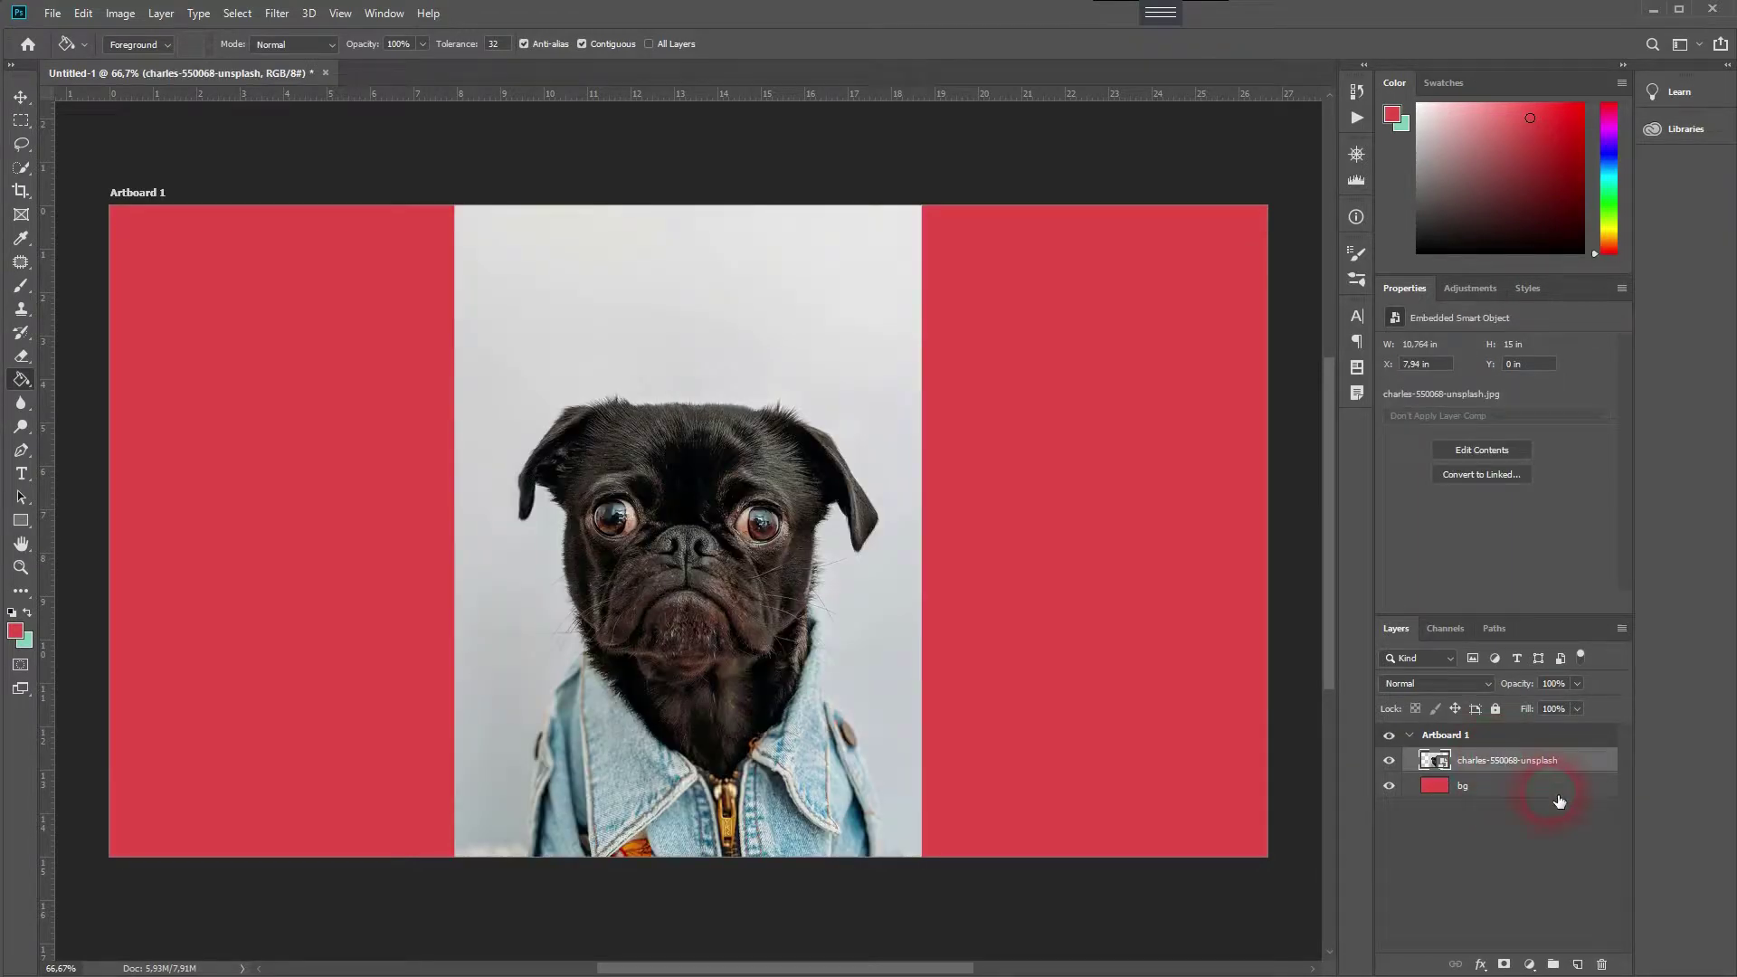
pyautogui.doubleClick(1475, 767)
pyautogui.write('img')
pyautogui.press('Return')
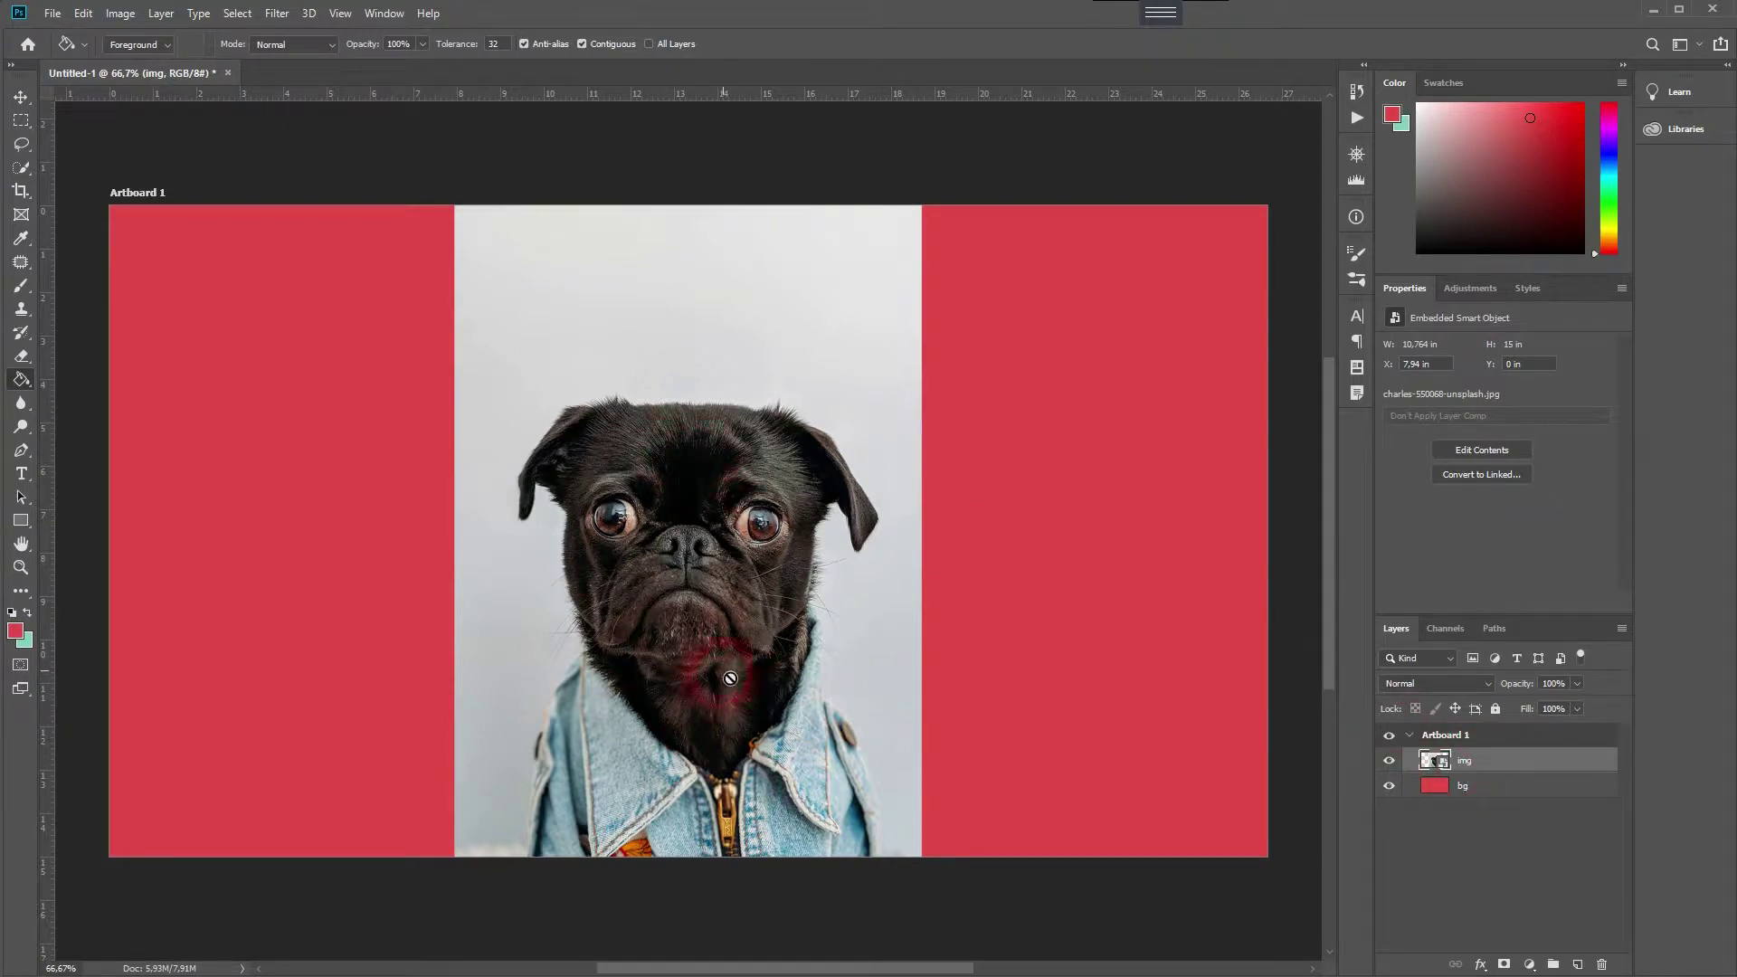
# Select the pug and its denim jacket with the Quick Selection tool.
pyautogui.rightClick(30, 170)
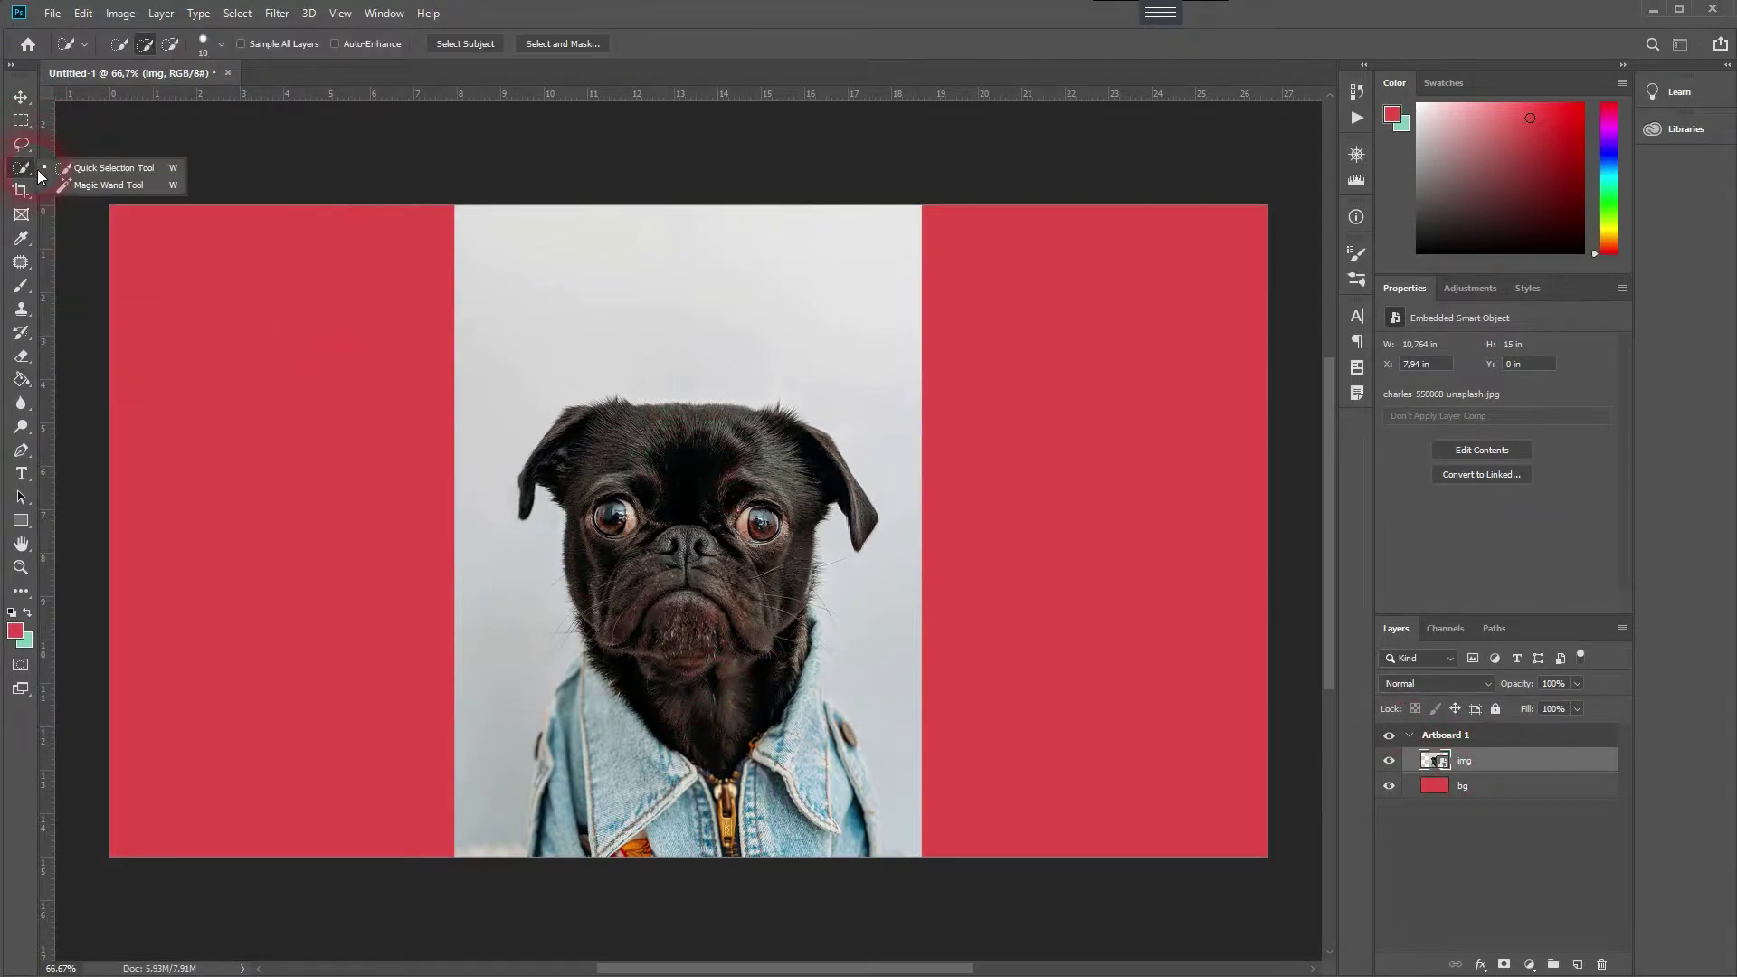
pyautogui.click(90, 173)
pyautogui.moveTo(674, 455)
pyautogui.mouseDown()
pyautogui.moveTo(600, 828)
pyautogui.moveTo(484, 829)
pyautogui.mouseUp()
pyautogui.moveTo(548, 585); pyautogui.dragTo(548, 687)
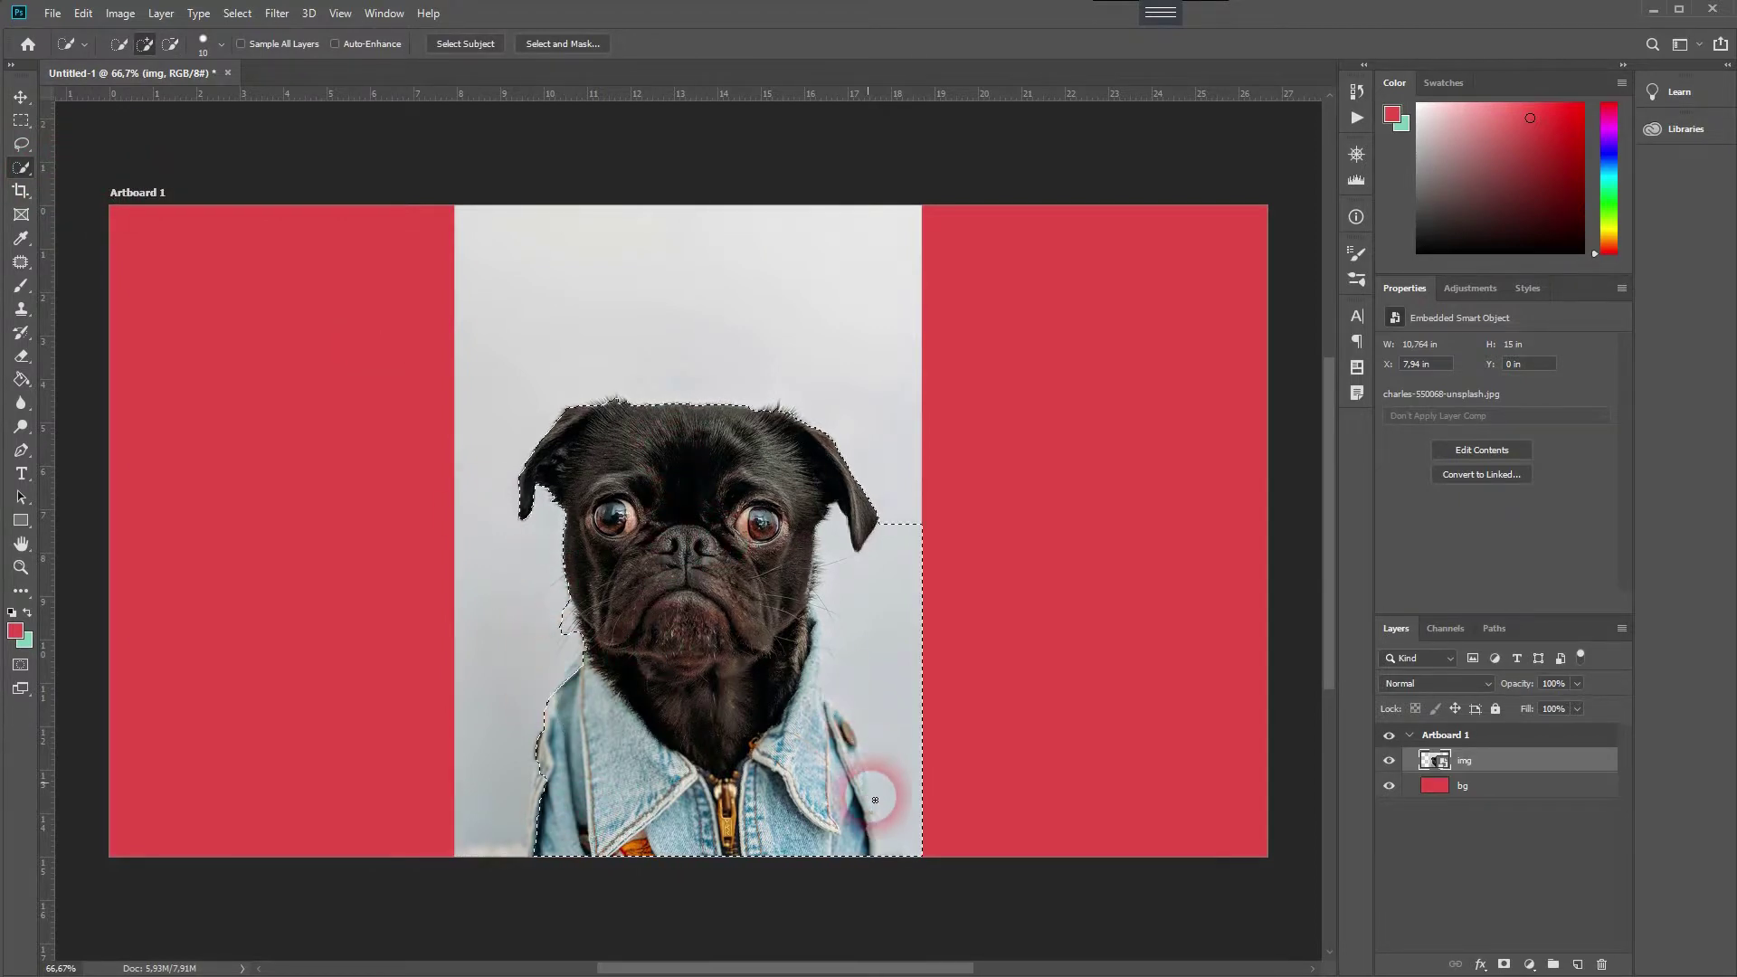
# Remove the gray background beside the jacket from the selection and turn the selection into a layer mask on the img layer.
pyautogui.moveTo(873, 798); pyautogui.dragTo(884, 850)
pyautogui.scroll(6, 563, 624)
pyautogui.moveTo(516, 859); pyautogui.dragTo(673, 552)
pyautogui.moveTo(735, 664); pyautogui.dragTo(880, 643)
pyautogui.moveTo(609, 370); pyautogui.dragTo(593, 721)
pyautogui.scroll(-2, 893, 729)
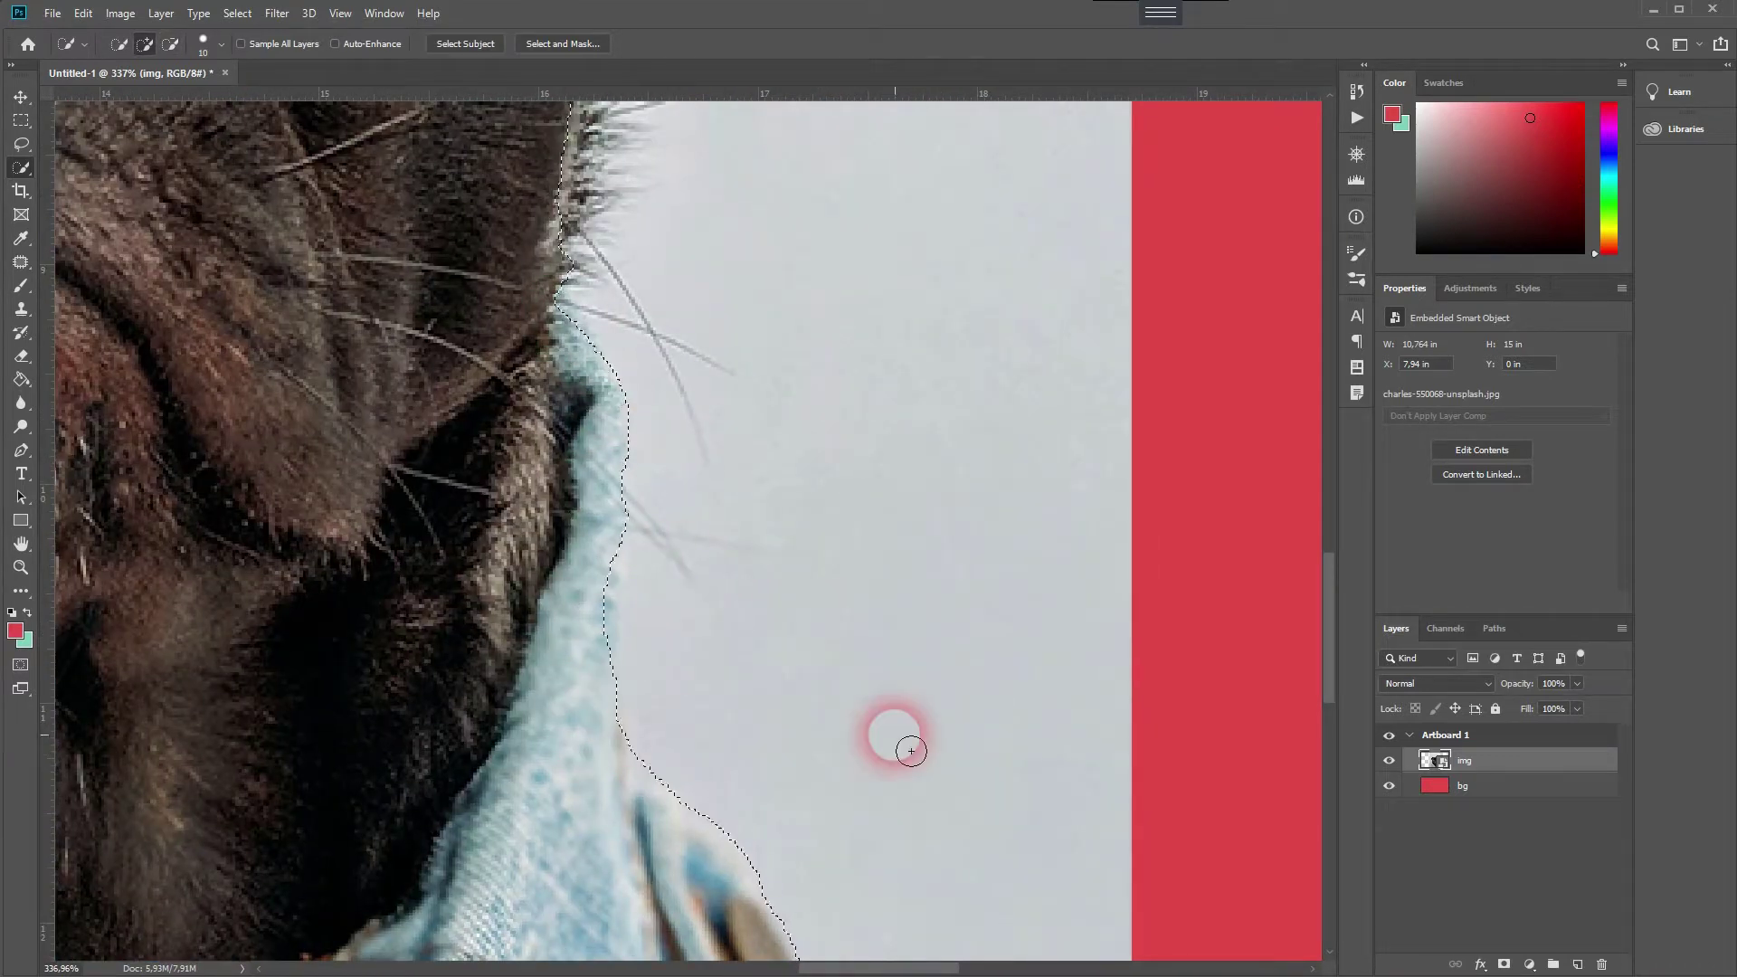
pyautogui.scroll(-2, 660, 576)
pyautogui.scroll(-2, 660, 576)
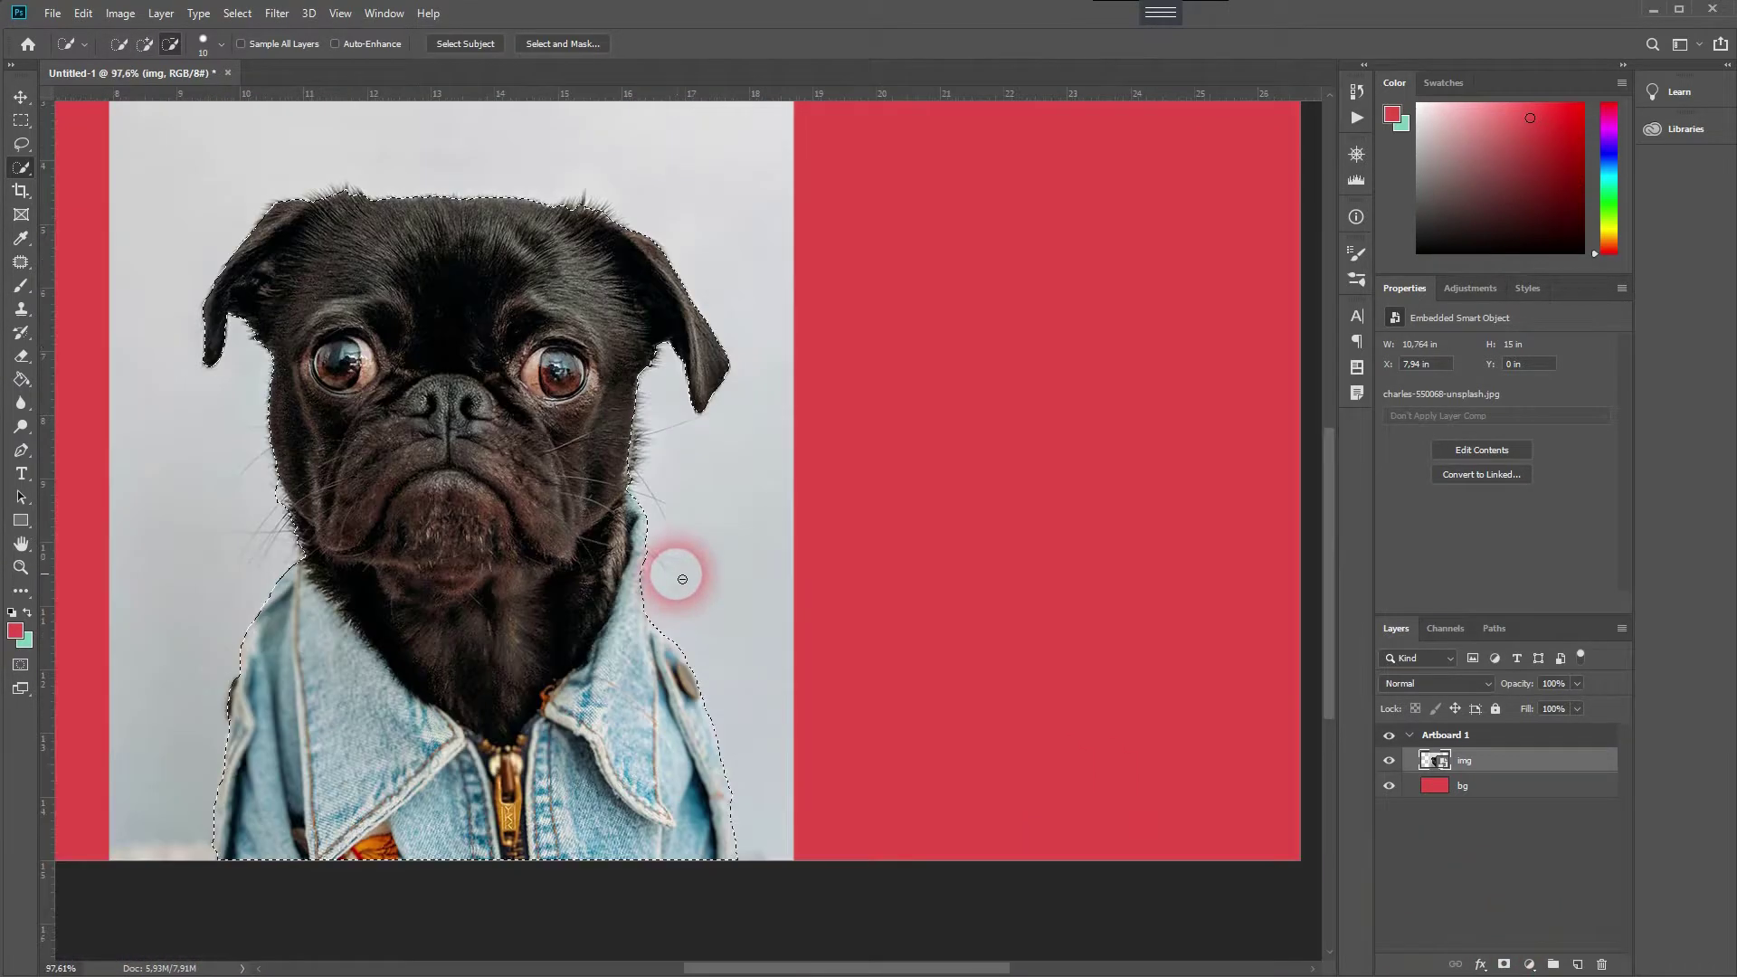
pyautogui.click(1504, 964)
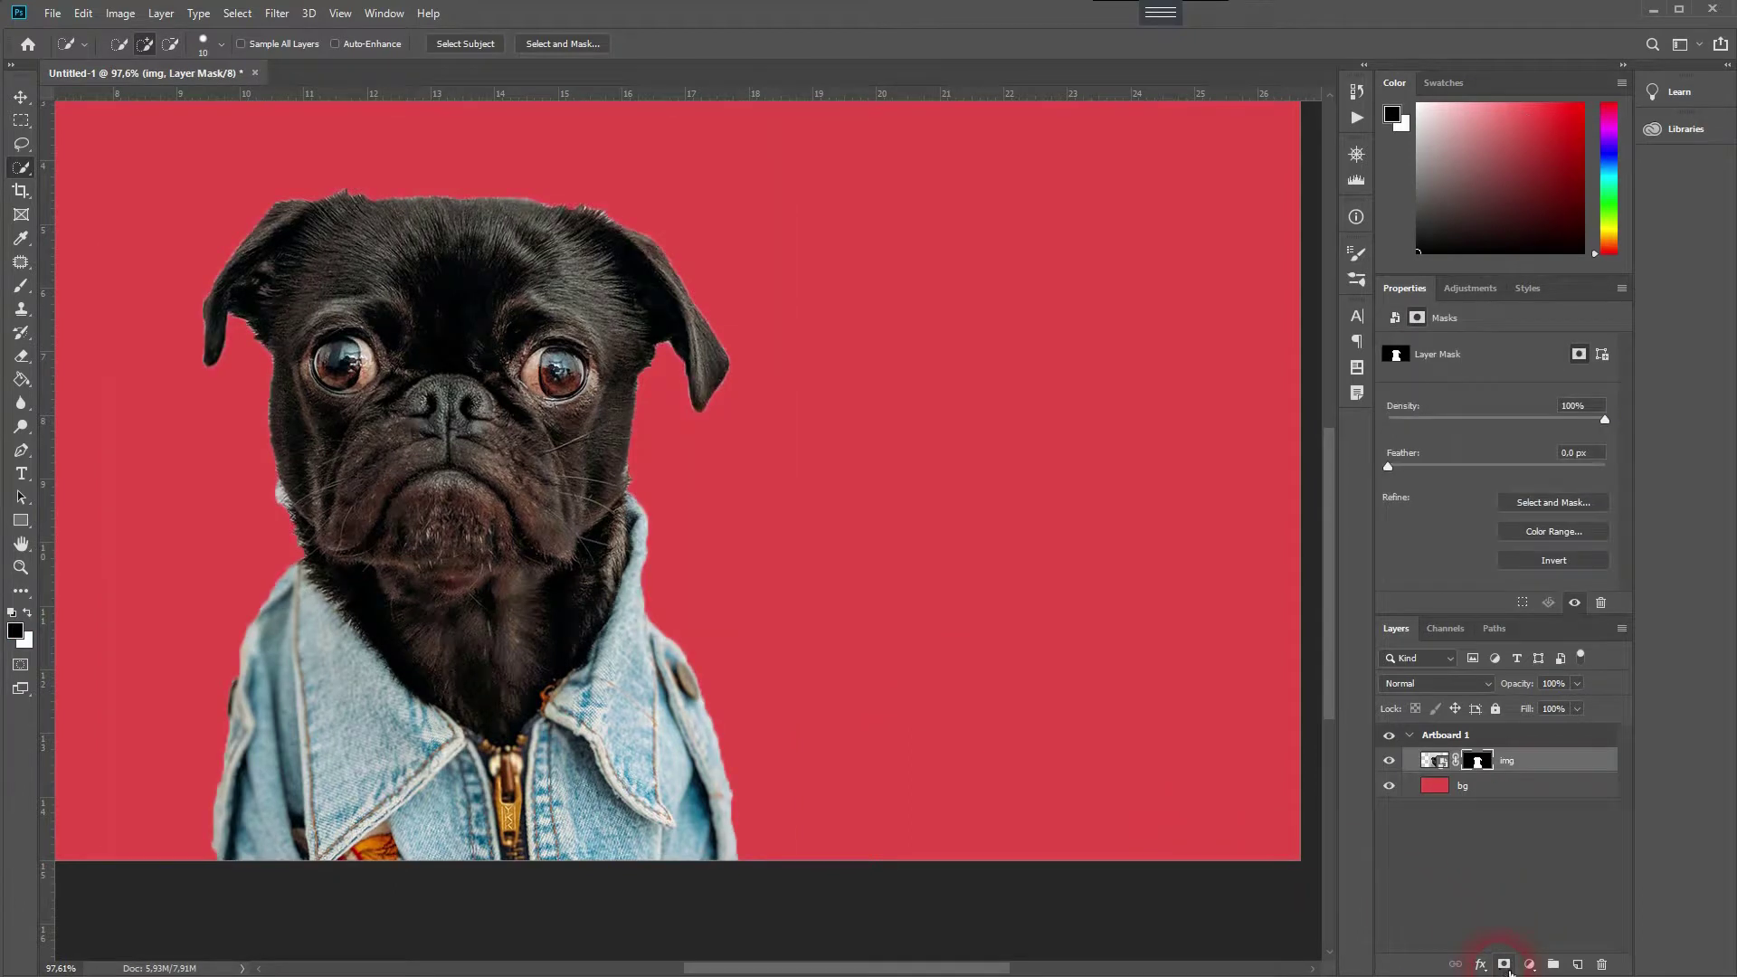
# Refine the img layer mask in Select and Mask with a 4 px edge radius, brushing along the pug's cheeks, neck and head.
pyautogui.click(1572, 505)
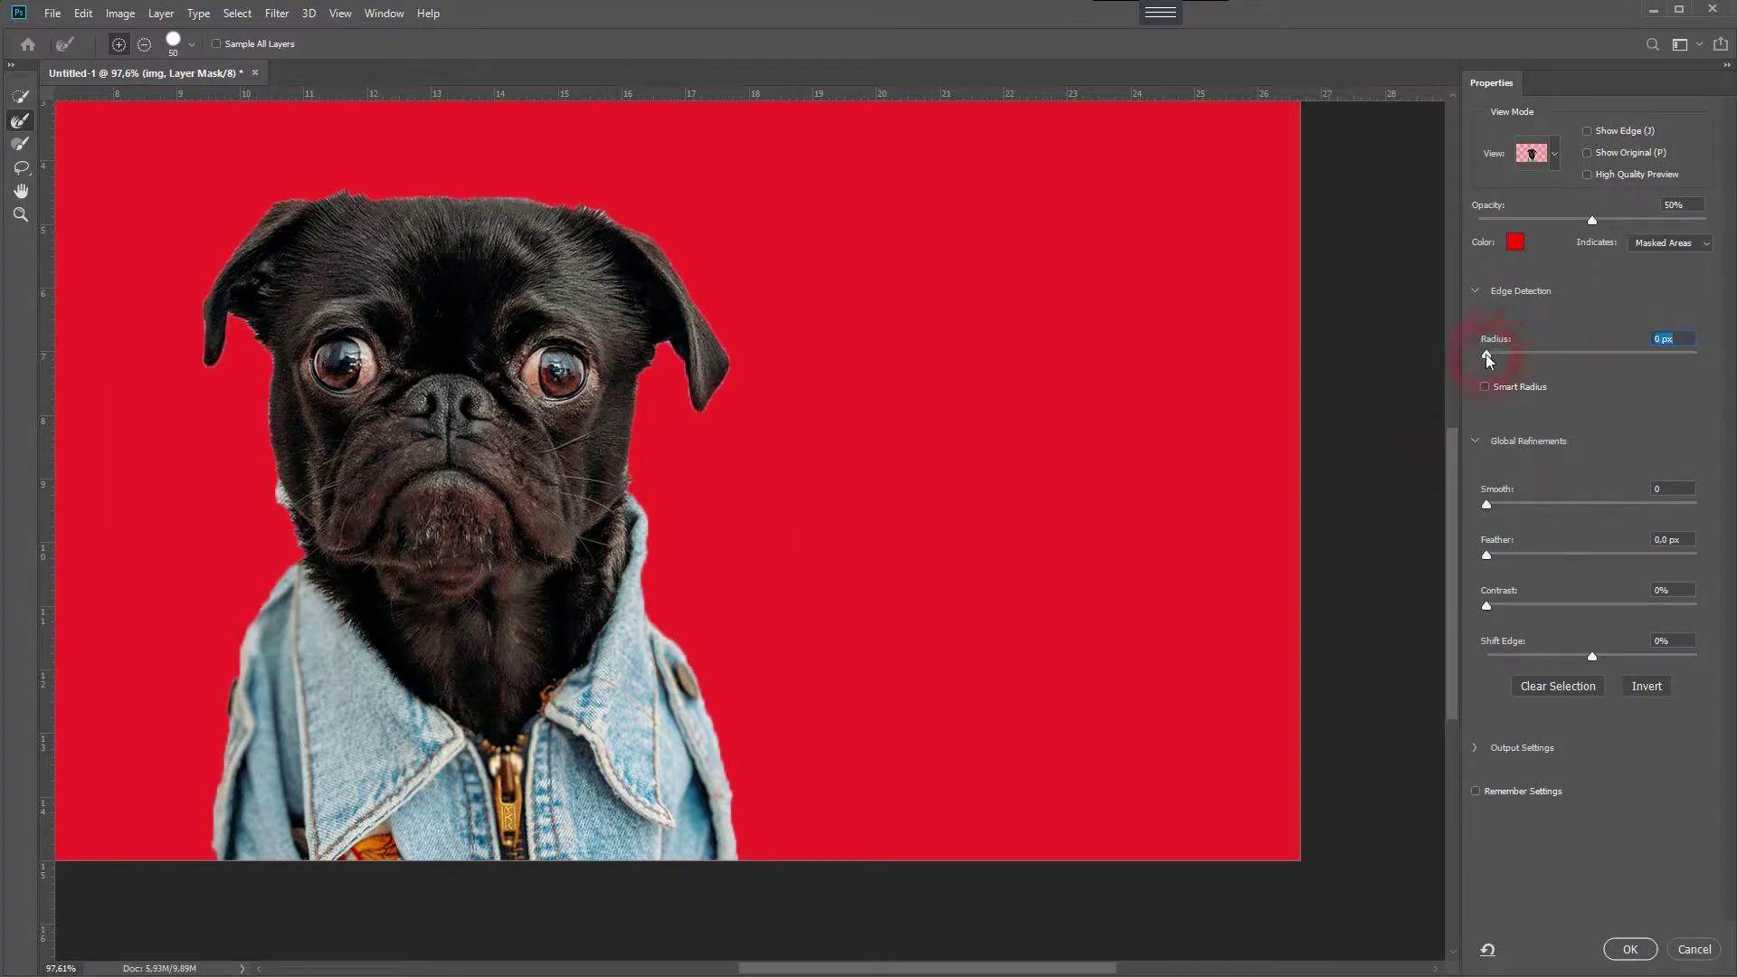
pyautogui.moveTo(1485, 355); pyautogui.dragTo(1500, 353)
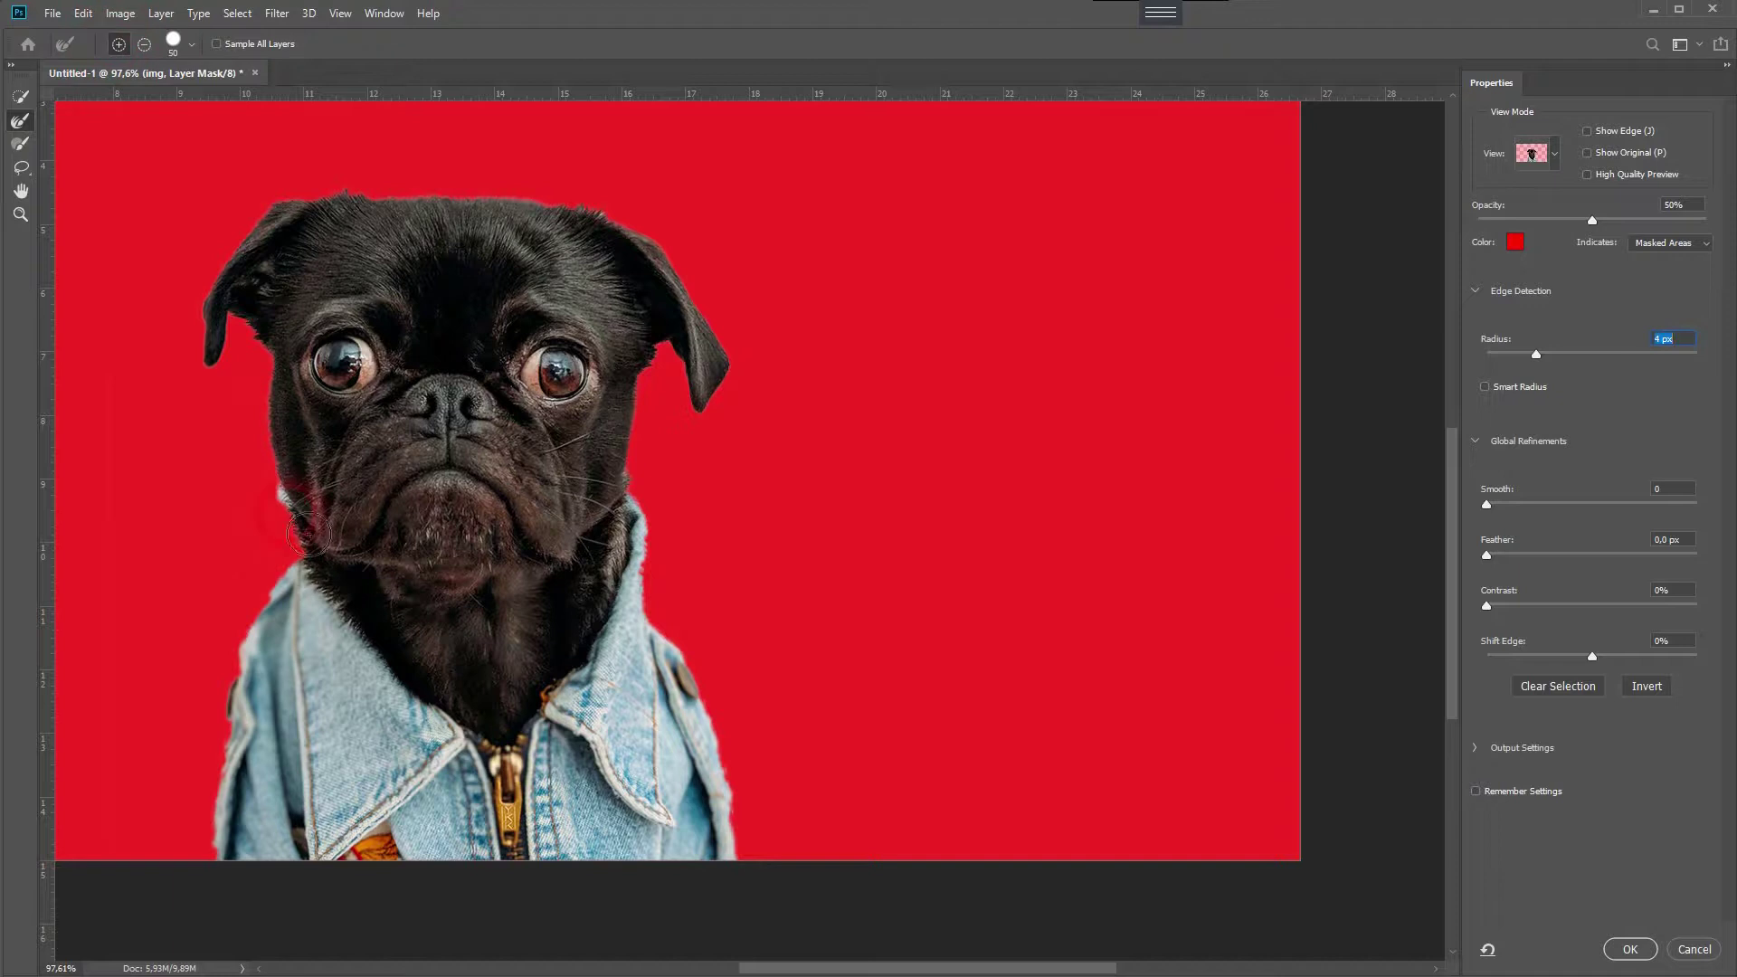
pyautogui.moveTo(308, 534)
pyautogui.mouseDown()
pyautogui.moveTo(301, 503)
pyautogui.moveTo(310, 579)
pyautogui.mouseUp()
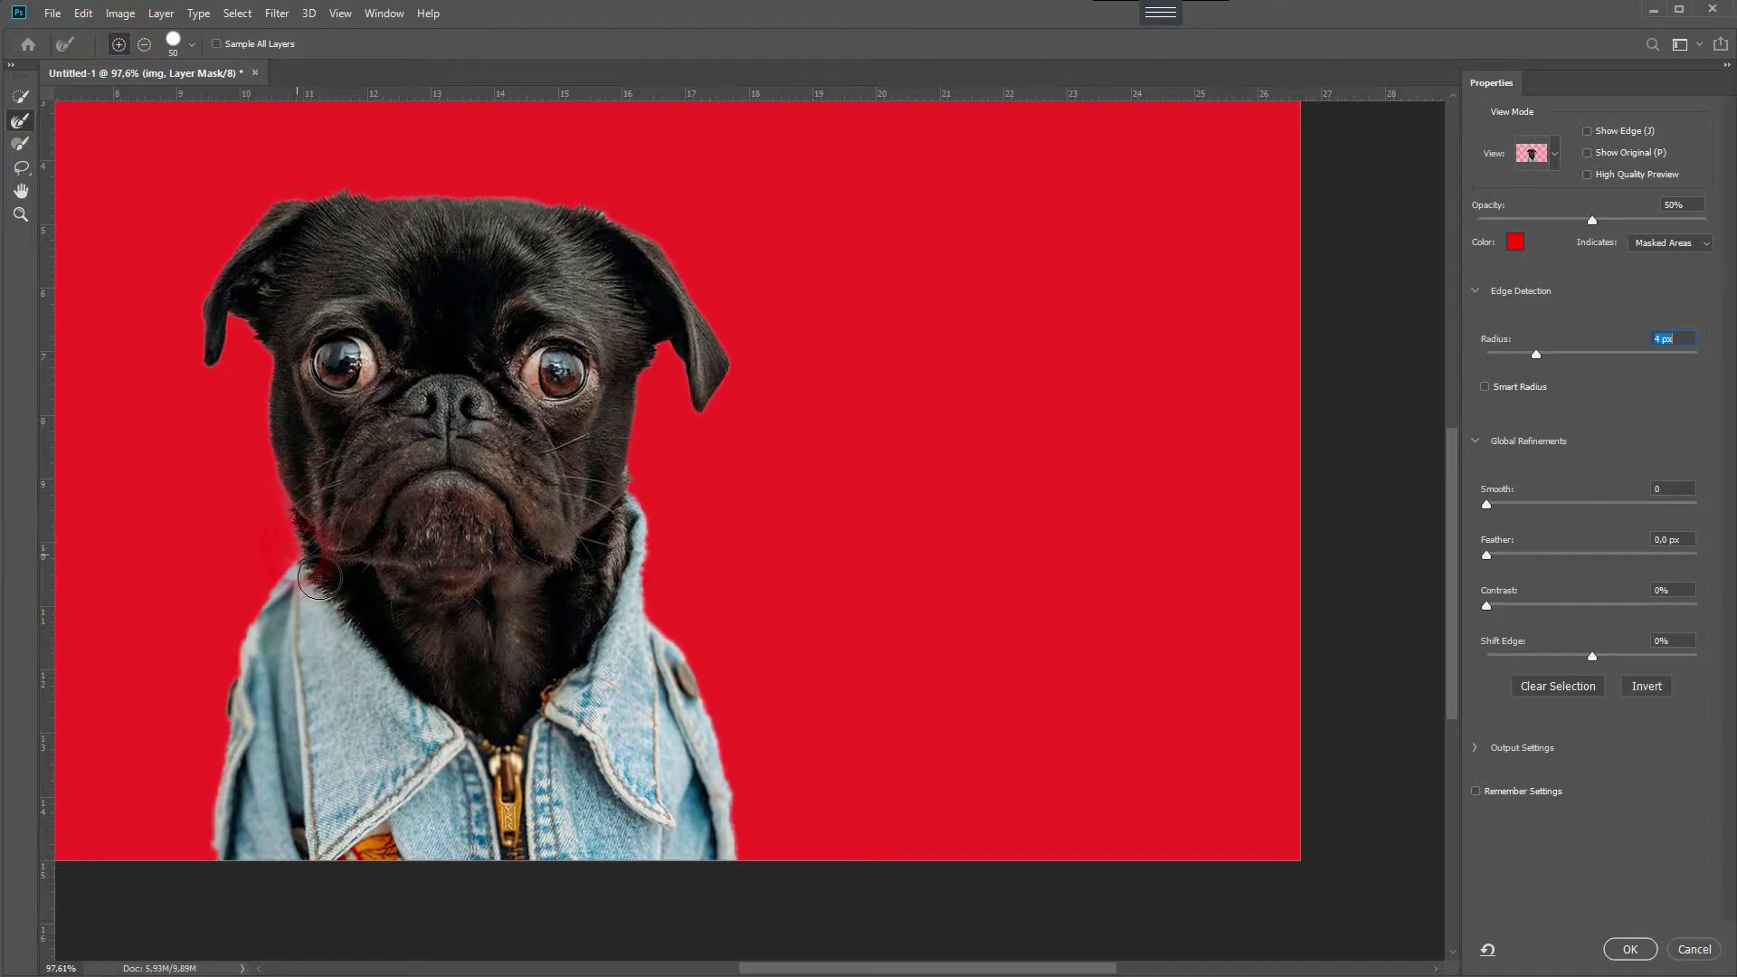
pyautogui.moveTo(659, 500); pyautogui.dragTo(657, 499)
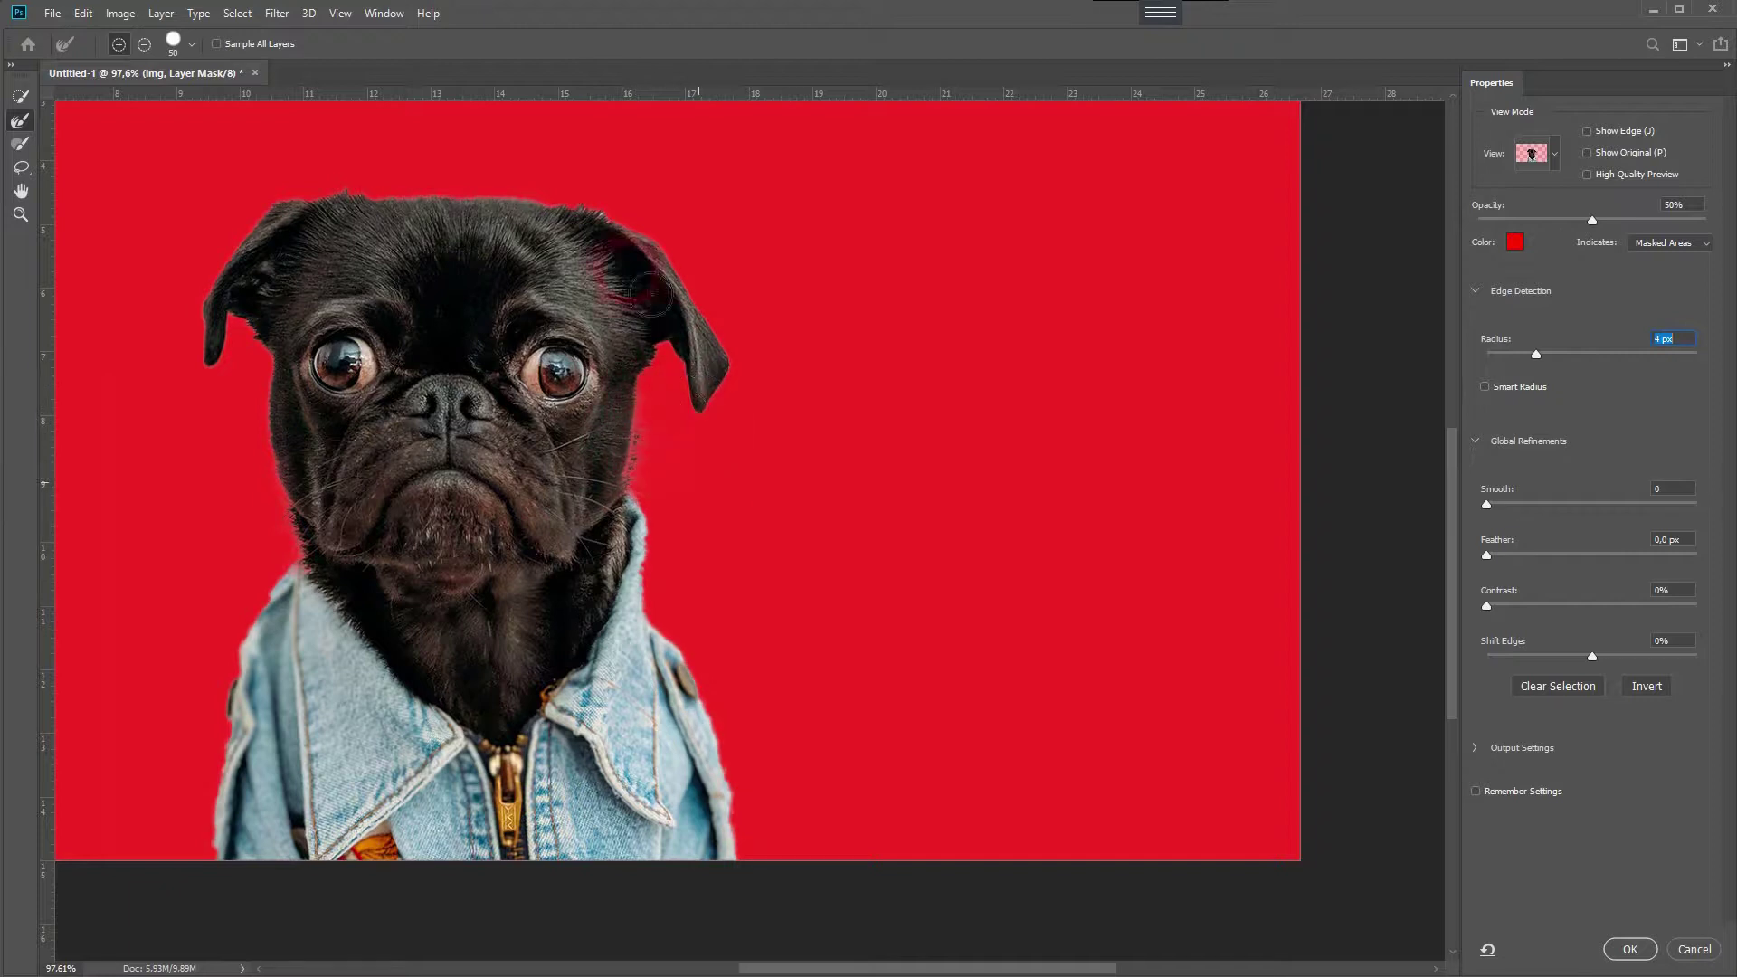
pyautogui.moveTo(310, 233)
pyautogui.mouseDown()
pyautogui.moveTo(334, 218)
pyautogui.moveTo(526, 222)
pyautogui.moveTo(658, 247)
pyautogui.mouseUp()
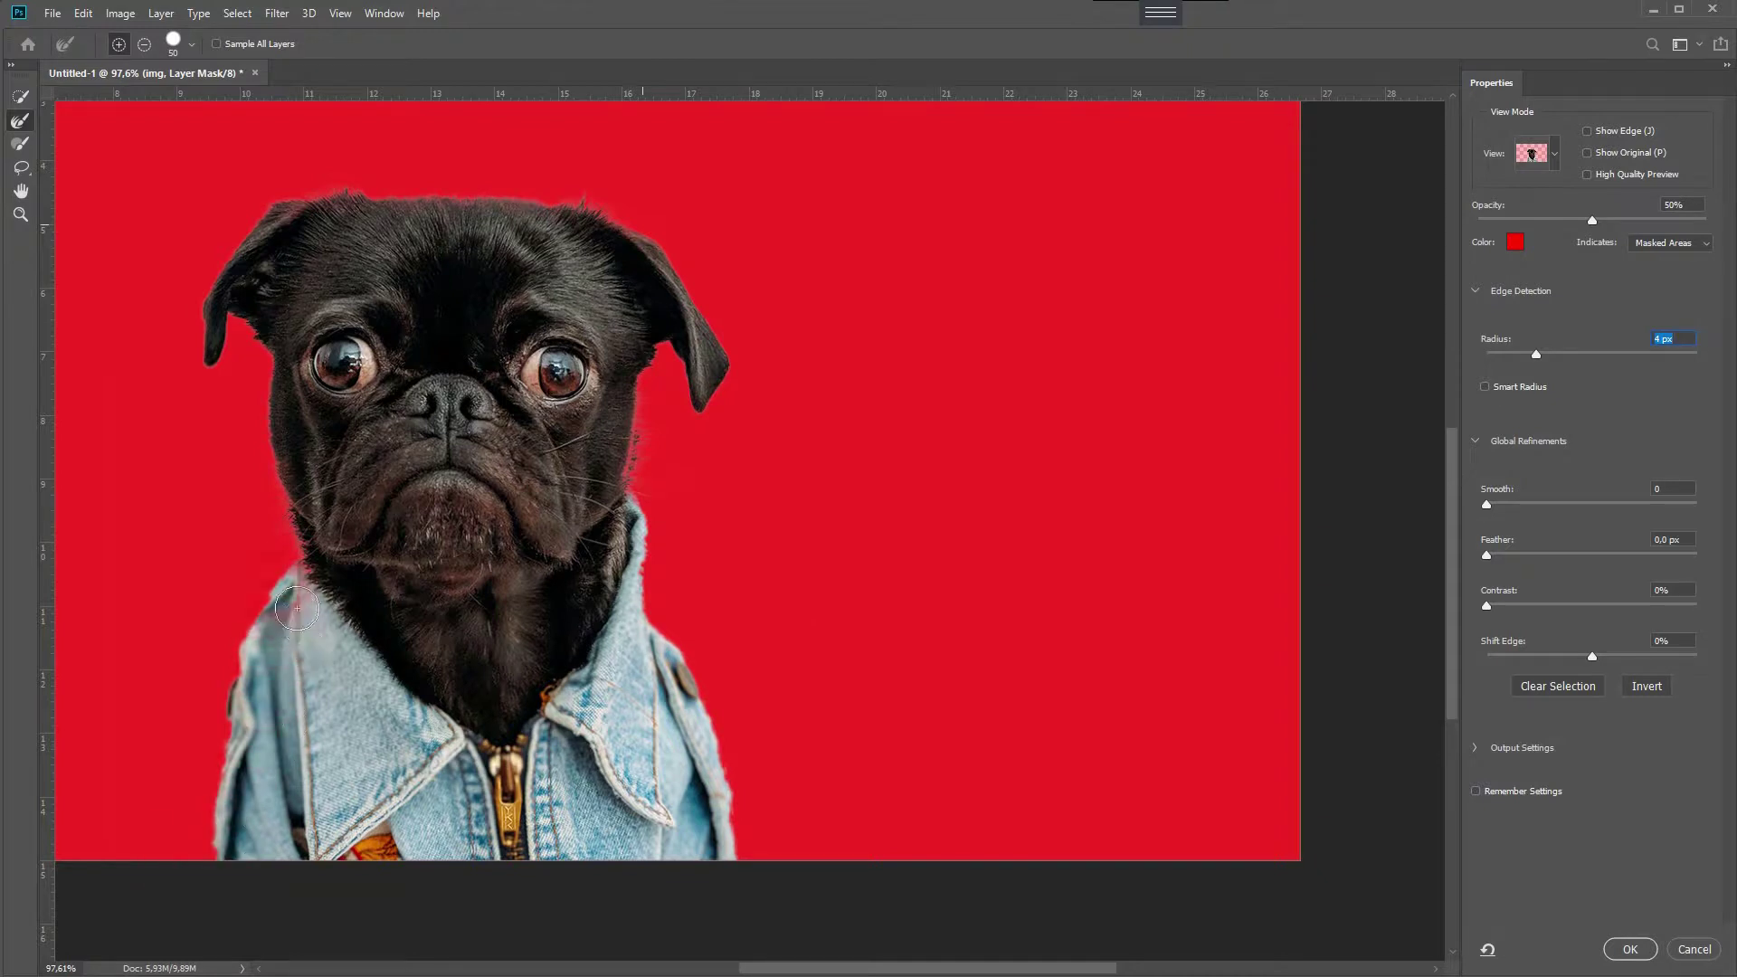
pyautogui.moveTo(297, 584); pyautogui.dragTo(274, 652)
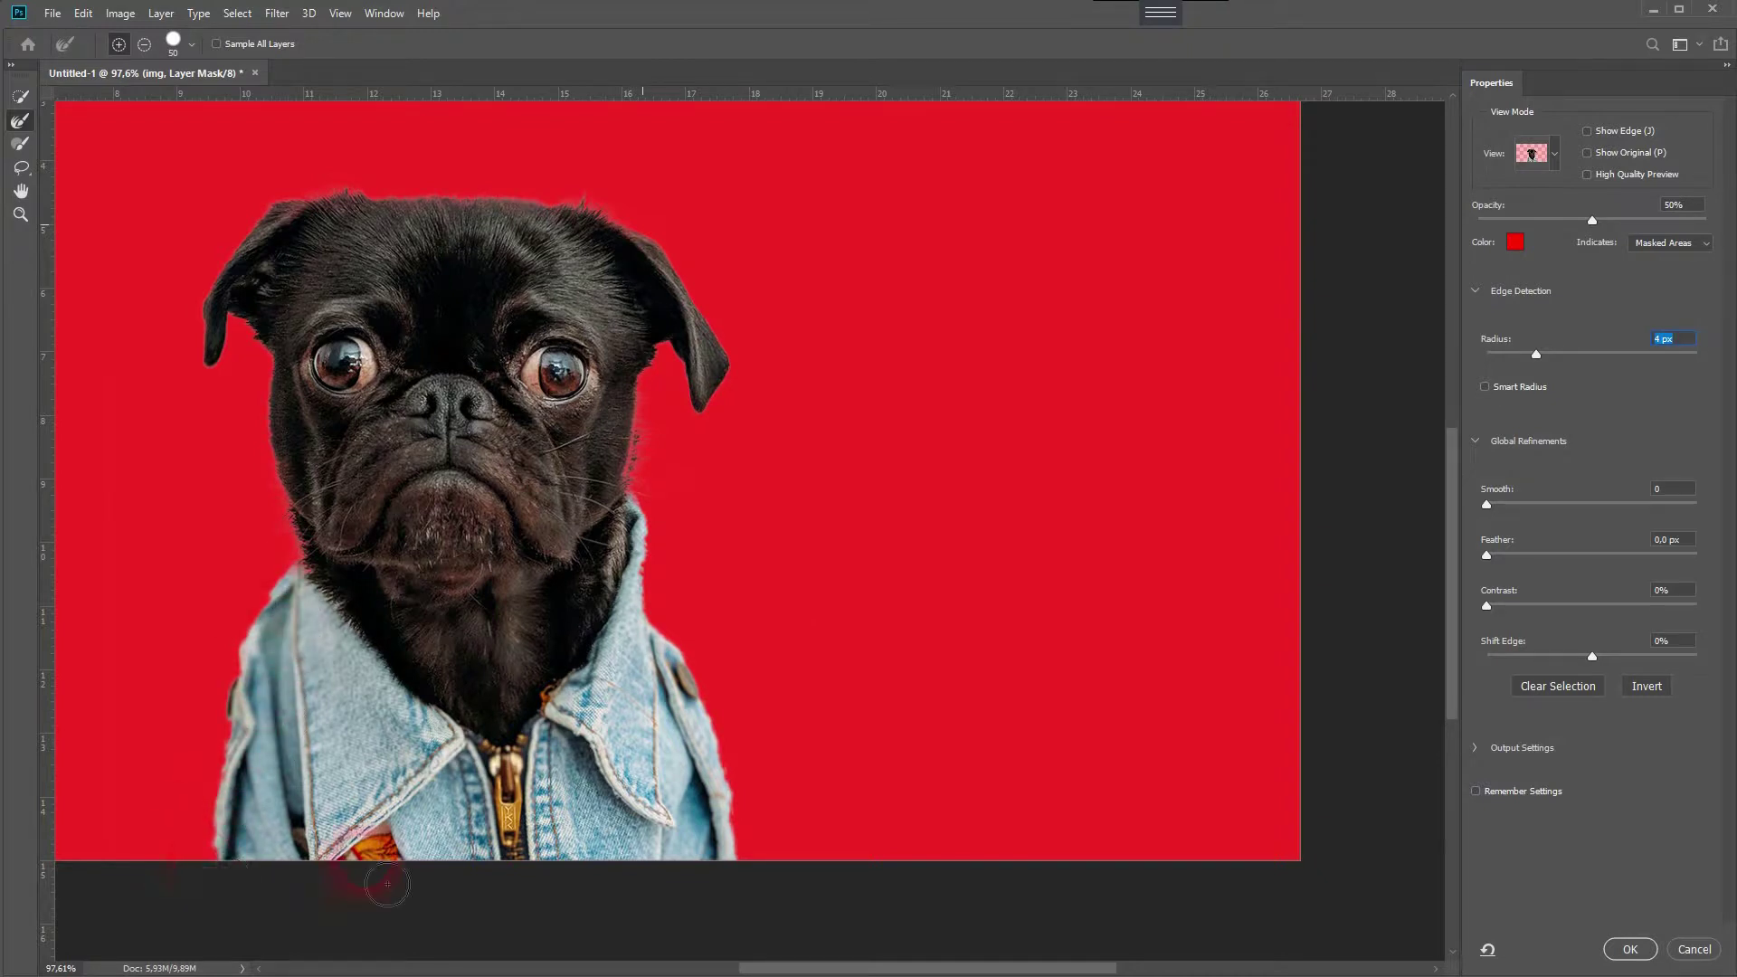
pyautogui.click(1624, 949)
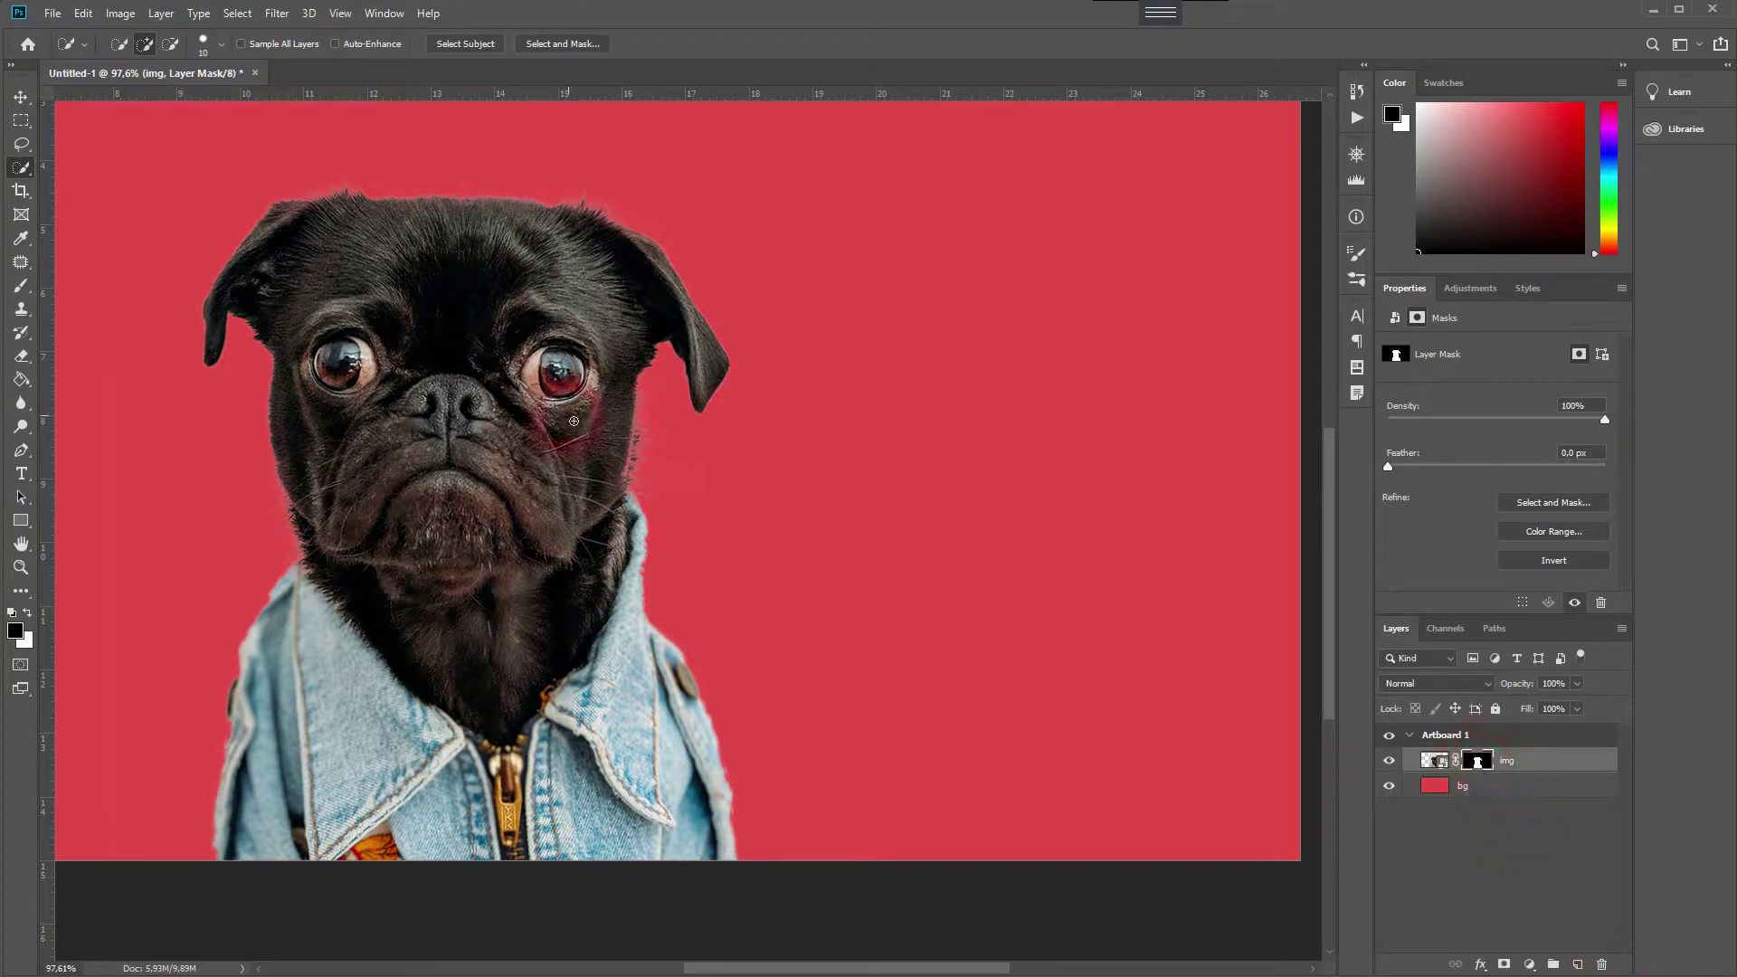
# Touch up the img layer mask along the denim jacket's lower left edge with a 50 px brush, alternating white and black.
pyautogui.rightClick(22, 289)
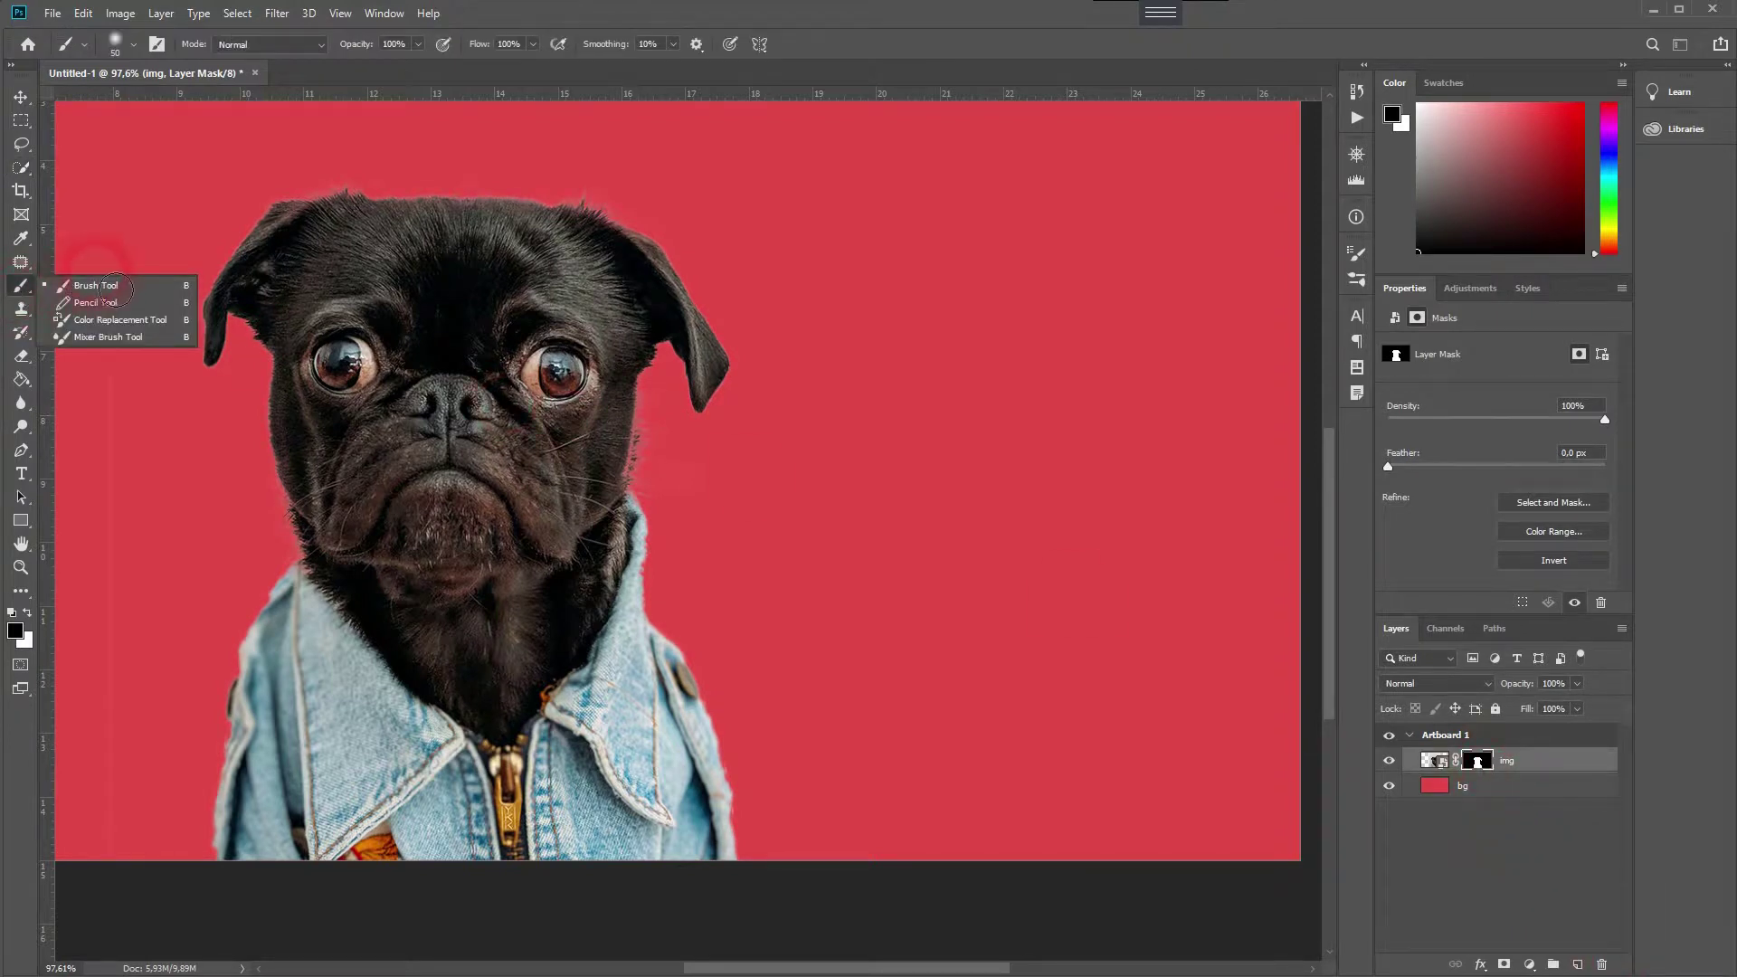
pyautogui.moveTo(106, 290); pyautogui.dragTo(106, 291)
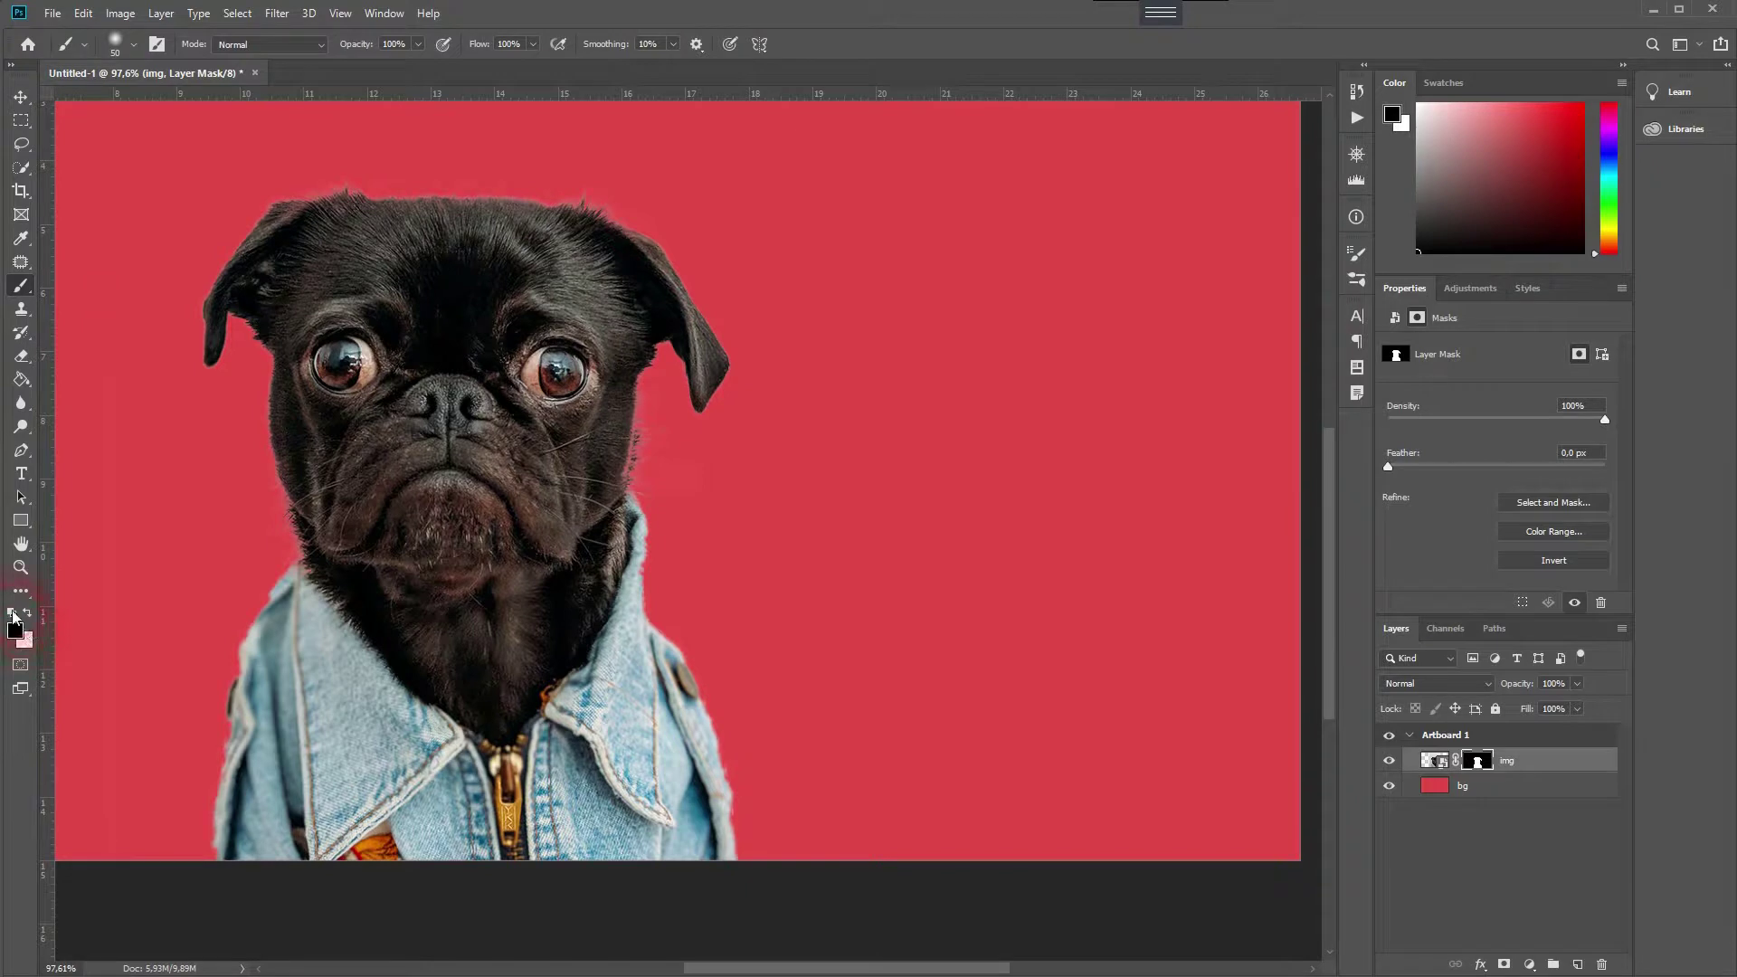
pyautogui.click(13, 613)
pyautogui.click(26, 613)
pyautogui.press('d')
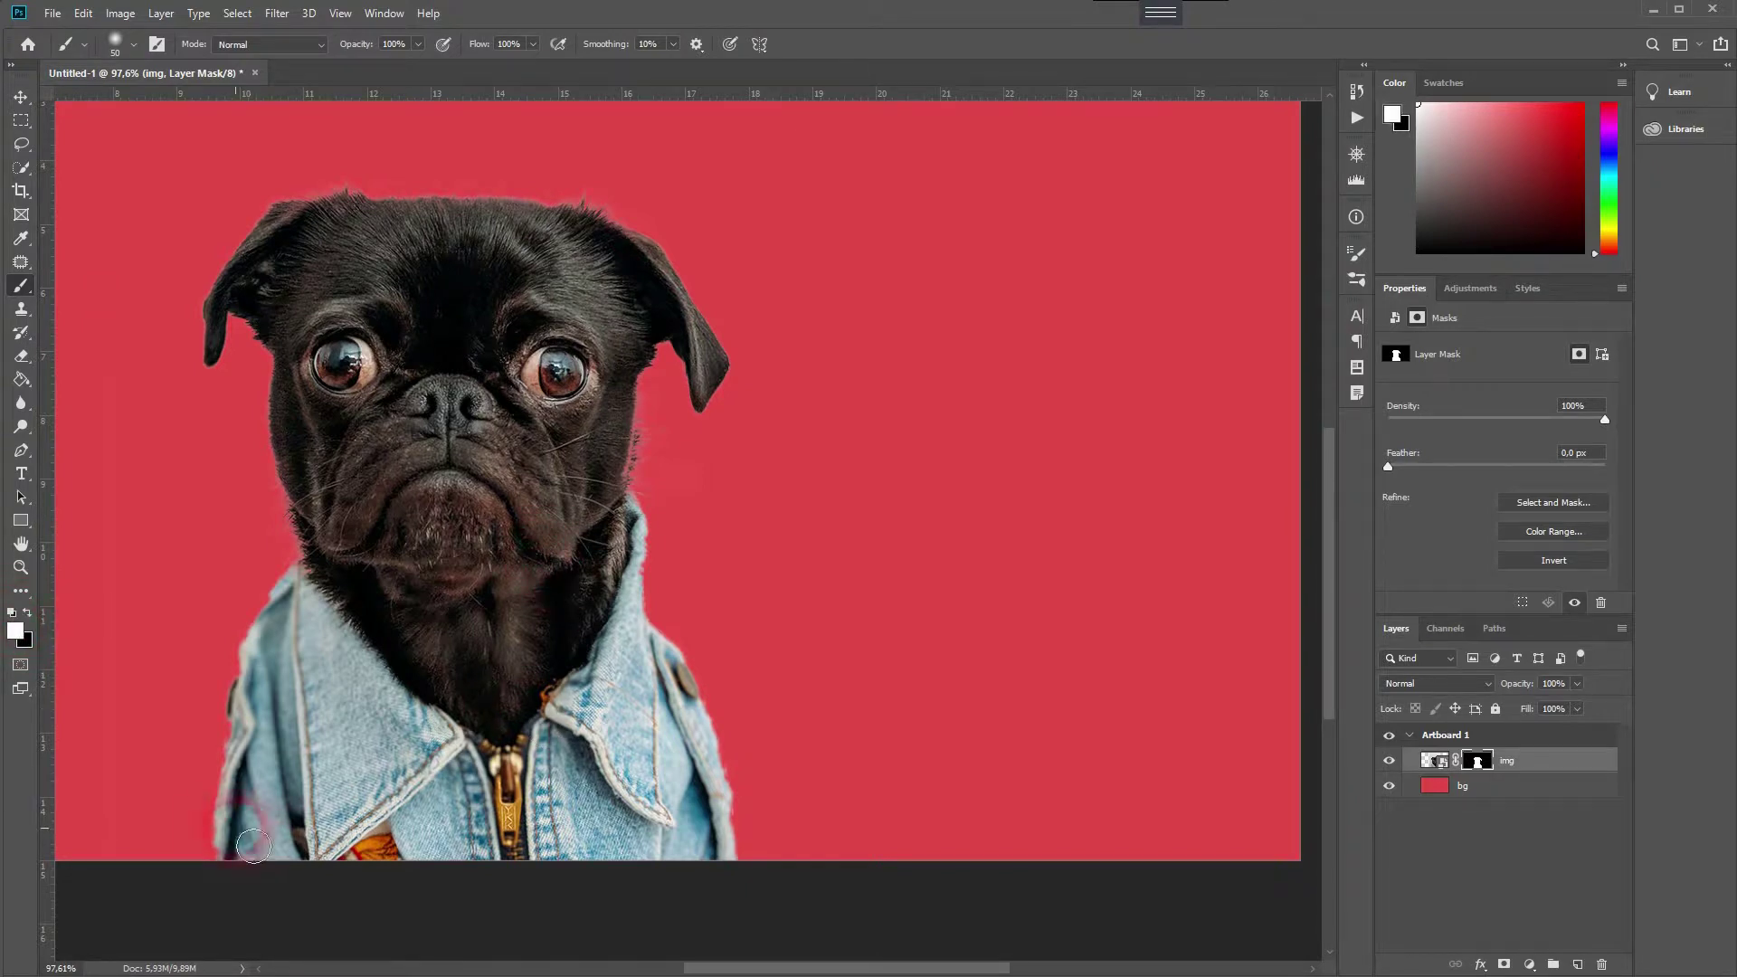
pyautogui.scroll(5, 272, 789)
pyautogui.scroll(3, 272, 789)
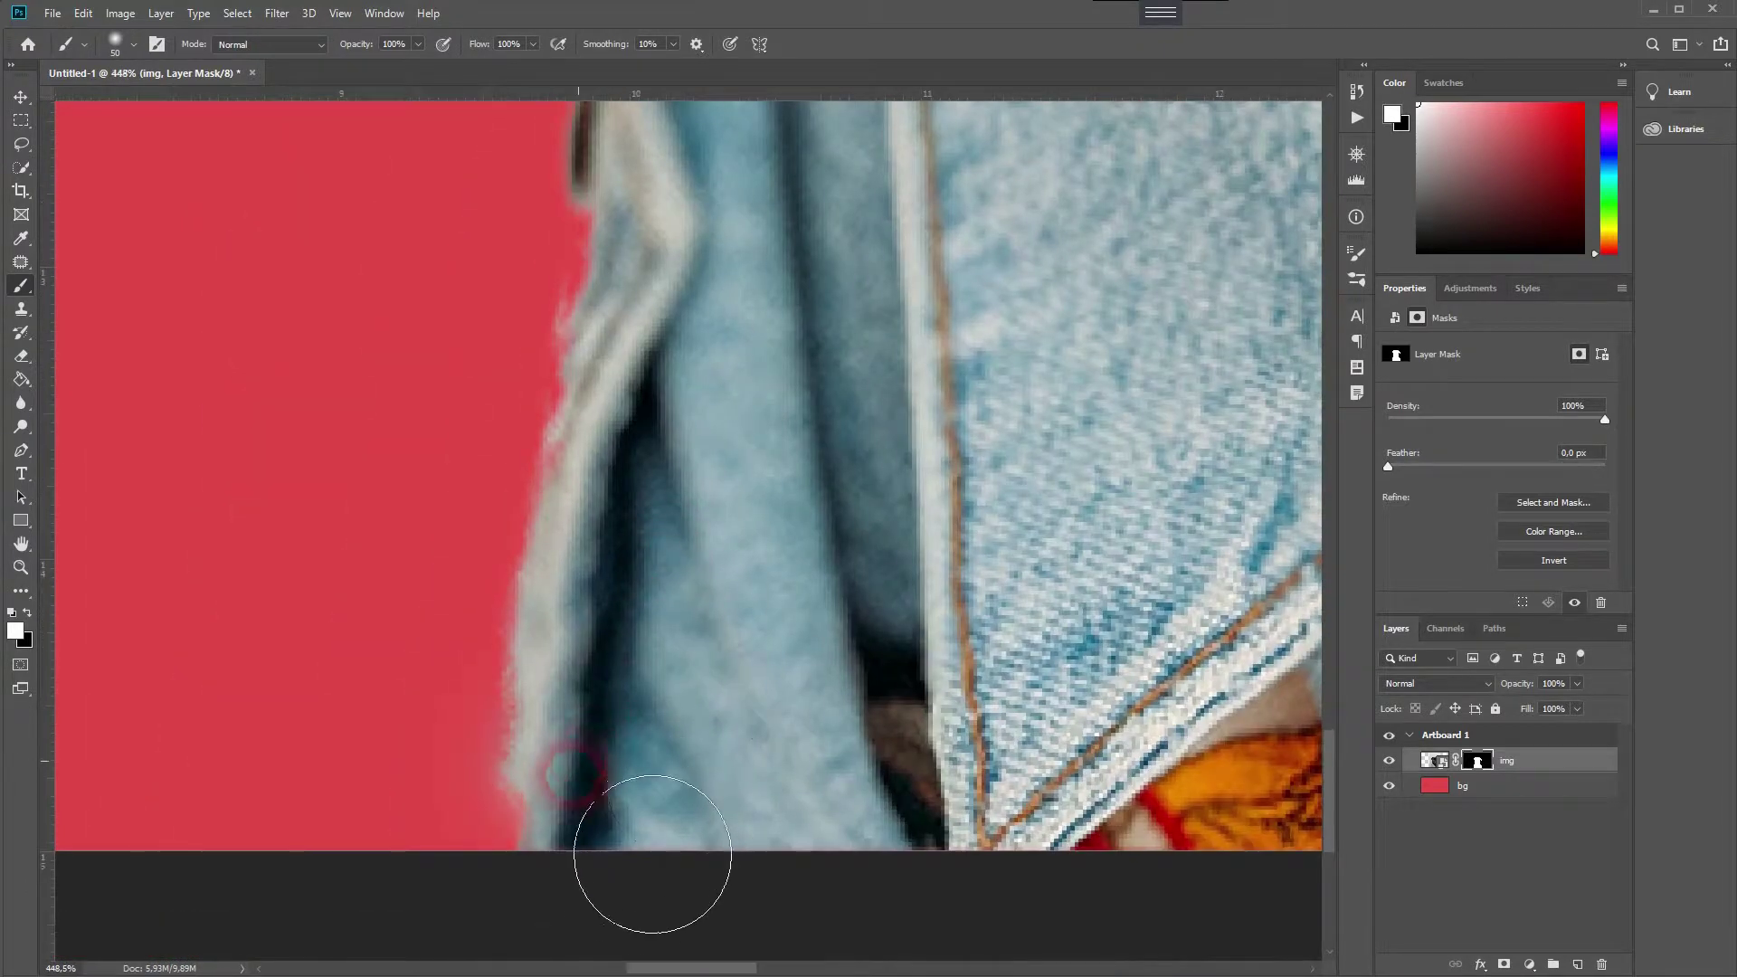
pyautogui.moveTo(570, 773)
pyautogui.mouseDown()
pyautogui.moveTo(504, 826)
pyautogui.moveTo(543, 341)
pyautogui.moveTo(570, 225)
pyautogui.moveTo(465, 287)
pyautogui.moveTo(483, 241)
pyautogui.mouseUp()
pyautogui.press('x')
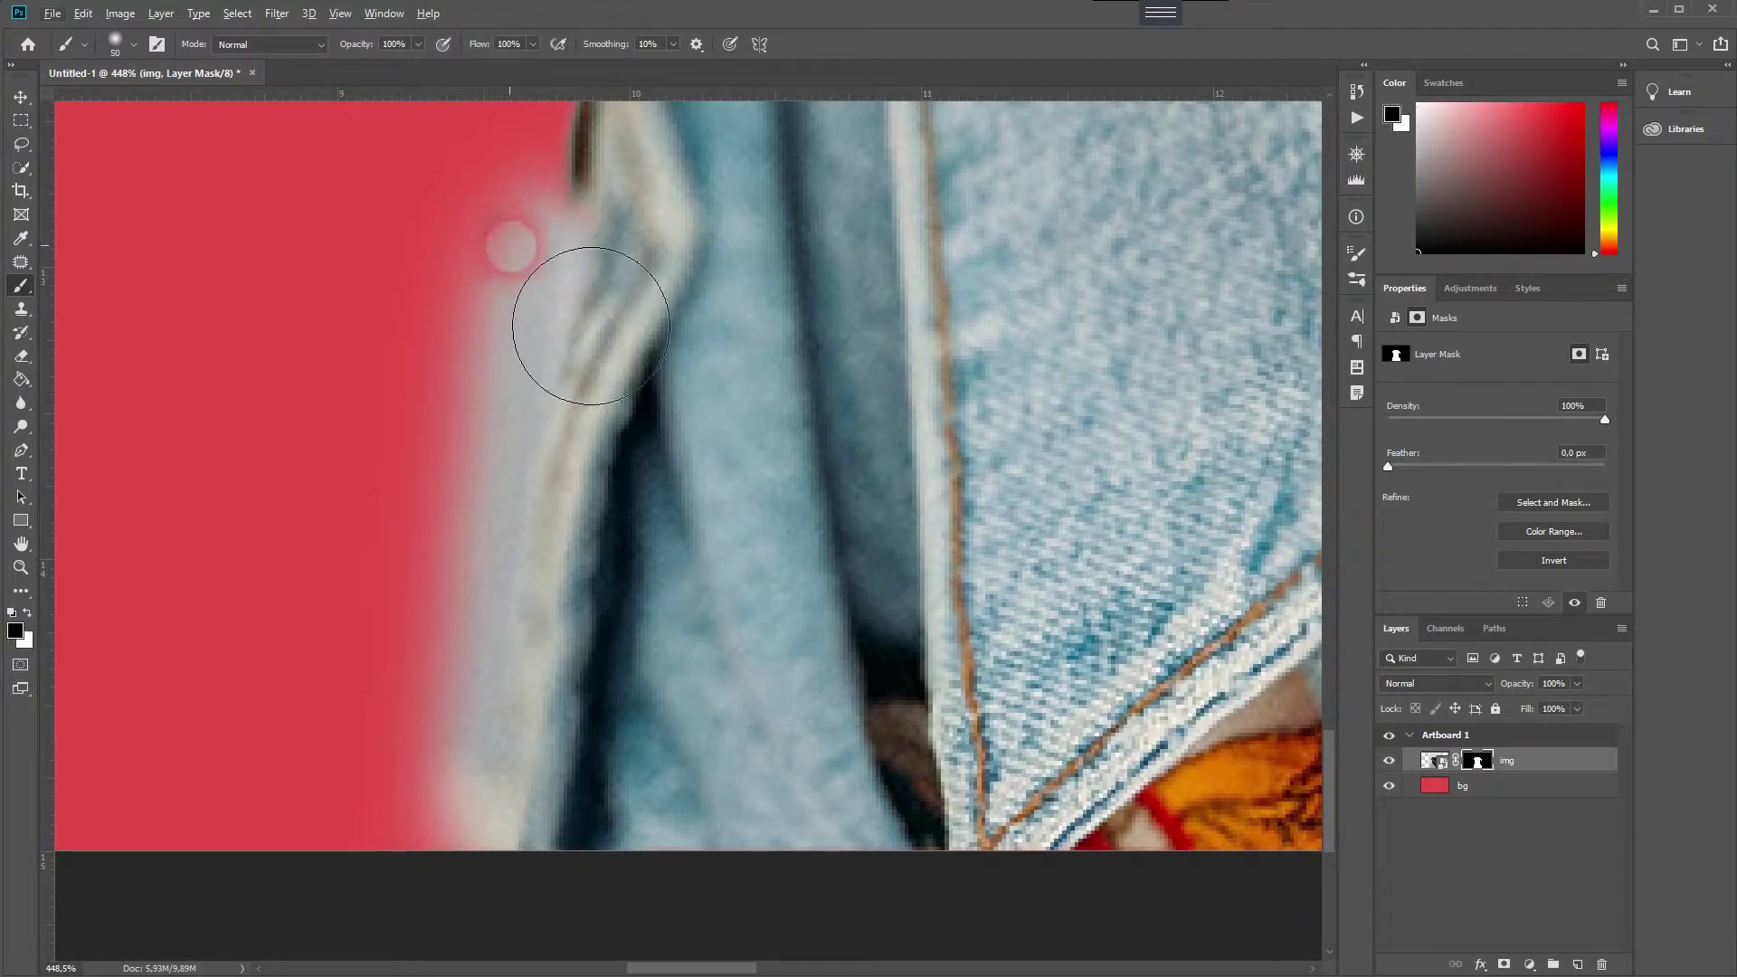
pyautogui.moveTo(589, 298)
pyautogui.mouseDown()
pyautogui.moveTo(537, 334)
pyautogui.moveTo(481, 618)
pyautogui.mouseUp()
pyautogui.moveTo(398, 539); pyautogui.dragTo(415, 751)
pyautogui.moveTo(443, 308)
pyautogui.mouseDown()
pyautogui.moveTo(348, 562)
pyautogui.moveTo(272, 937)
pyautogui.mouseUp()
# Restore the jacket's left shoulder on the mask with white, and paint the excess background beside it out with black.
pyautogui.press('x')
pyautogui.moveTo(447, 615); pyautogui.dragTo(678, 256)
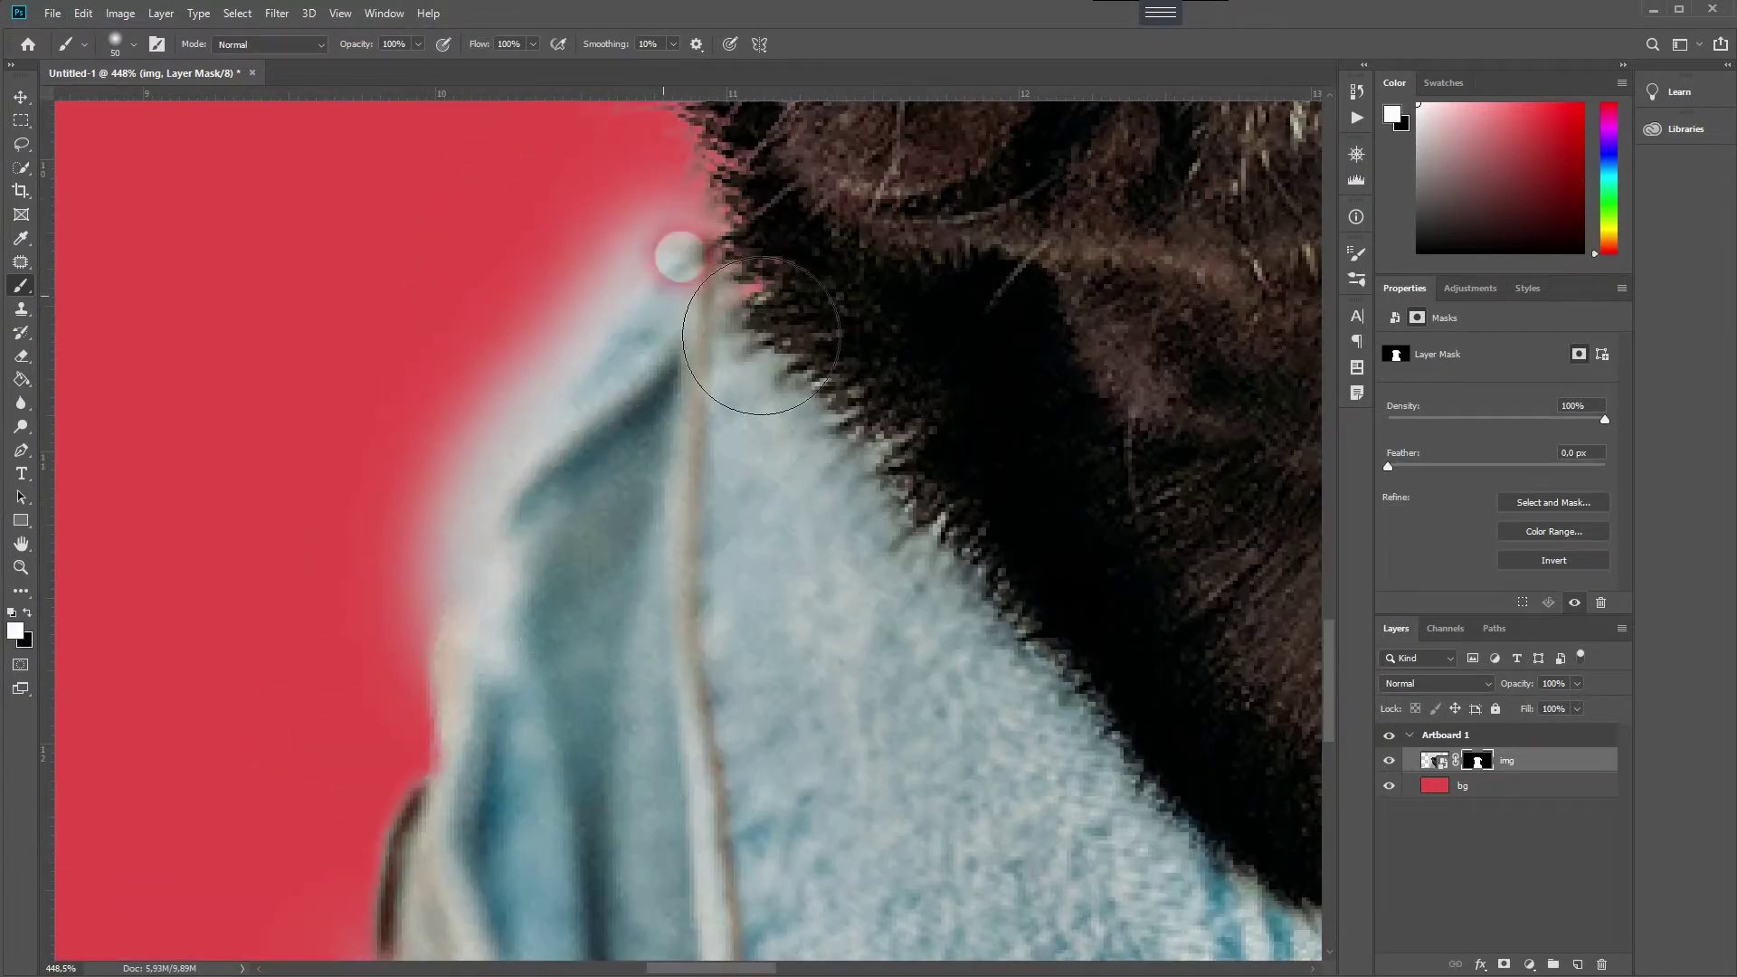
pyautogui.press('x')
pyautogui.moveTo(647, 186); pyautogui.dragTo(434, 399)
# Paint out the background residue beside the pug's right cheek on the mask with a 10 px black brush.
pyautogui.moveTo(932, 172)
pyautogui.mouseDown()
pyautogui.moveTo(710, 632)
pyautogui.moveTo(737, 638)
pyautogui.mouseUp()
pyautogui.press('[')
pyautogui.press('[')
pyautogui.press('[')
pyautogui.press('[')
pyautogui.moveTo(652, 601)
pyautogui.mouseDown()
pyautogui.moveTo(674, 507)
pyautogui.moveTo(601, 640)
pyautogui.moveTo(599, 709)
pyautogui.moveTo(594, 686)
pyautogui.moveTo(579, 704)
pyautogui.mouseUp()
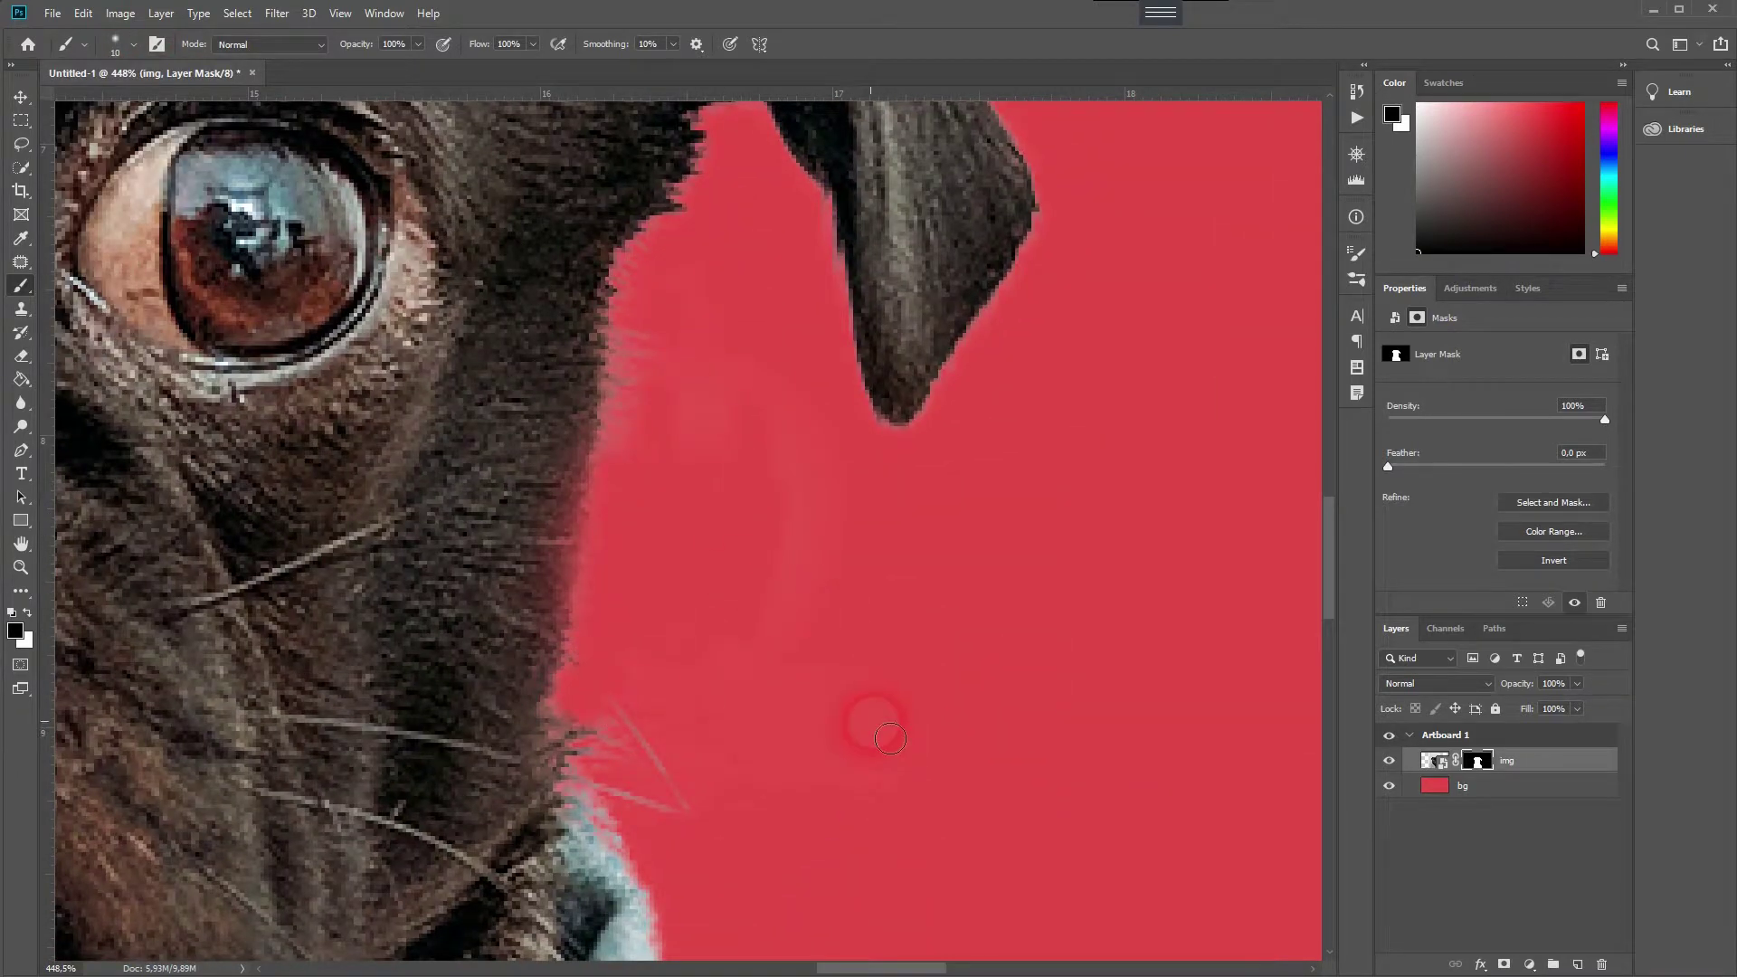
pyautogui.moveTo(825, 706); pyautogui.dragTo(746, 665)
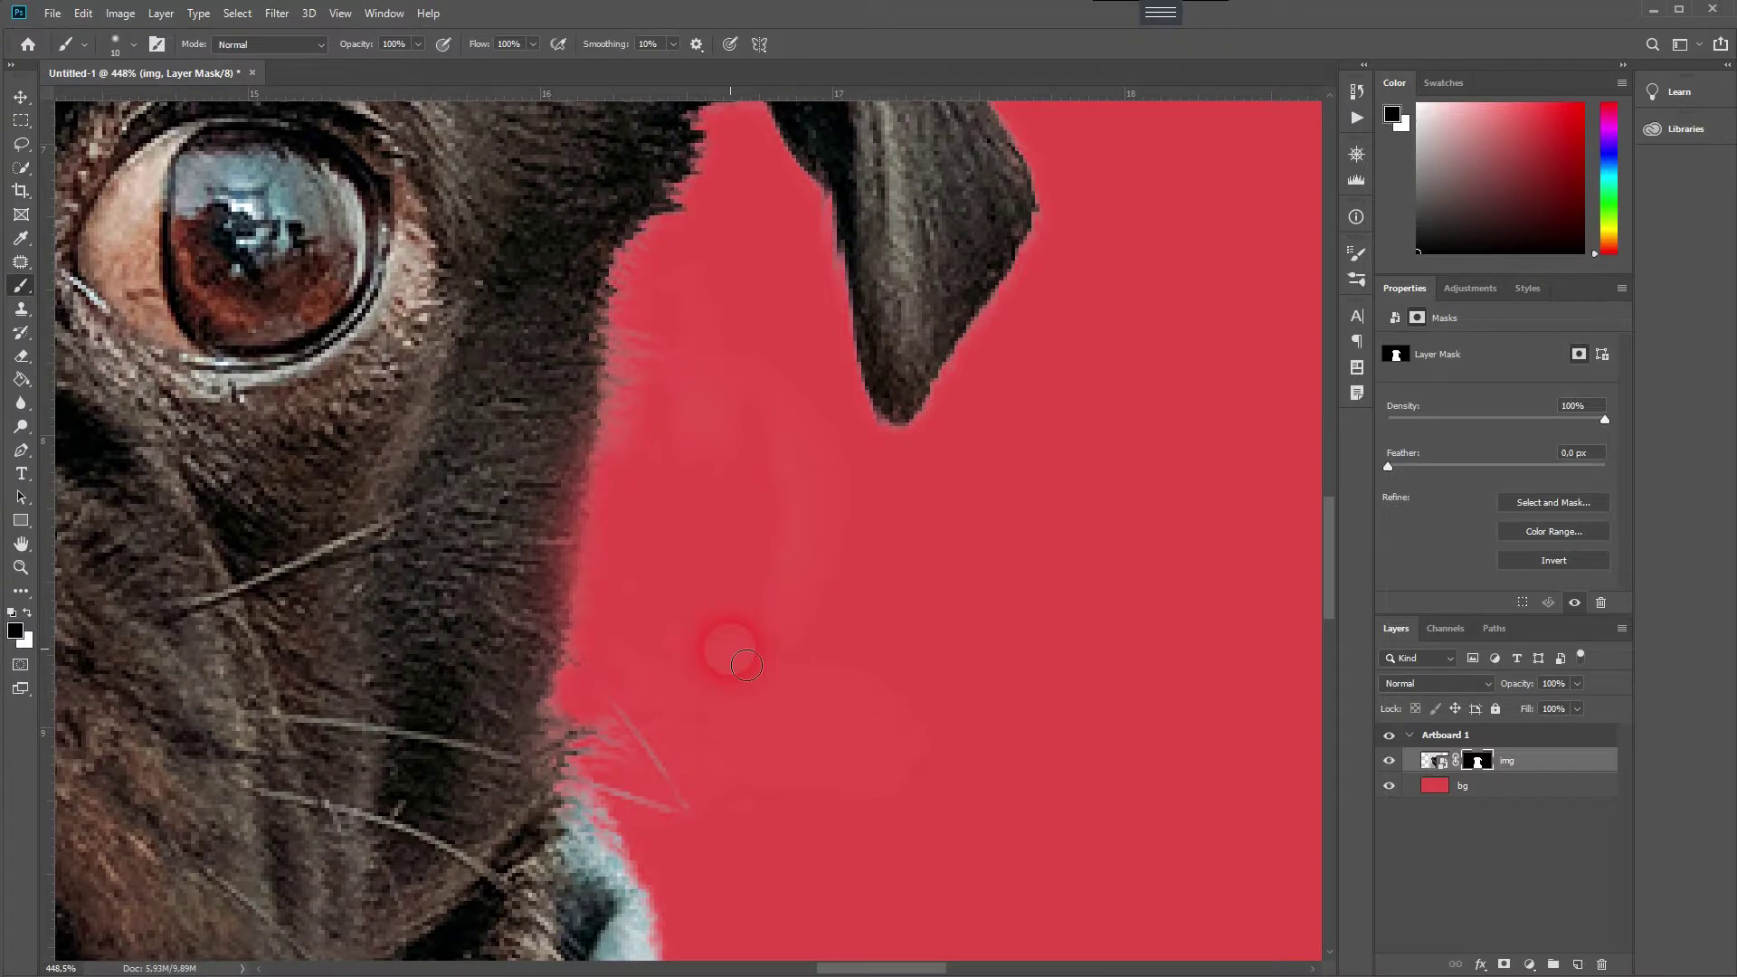
# Add a Black & White adjustment layer above the img layer and clip it to that layer.
pyautogui.scroll(-10, 747, 665)
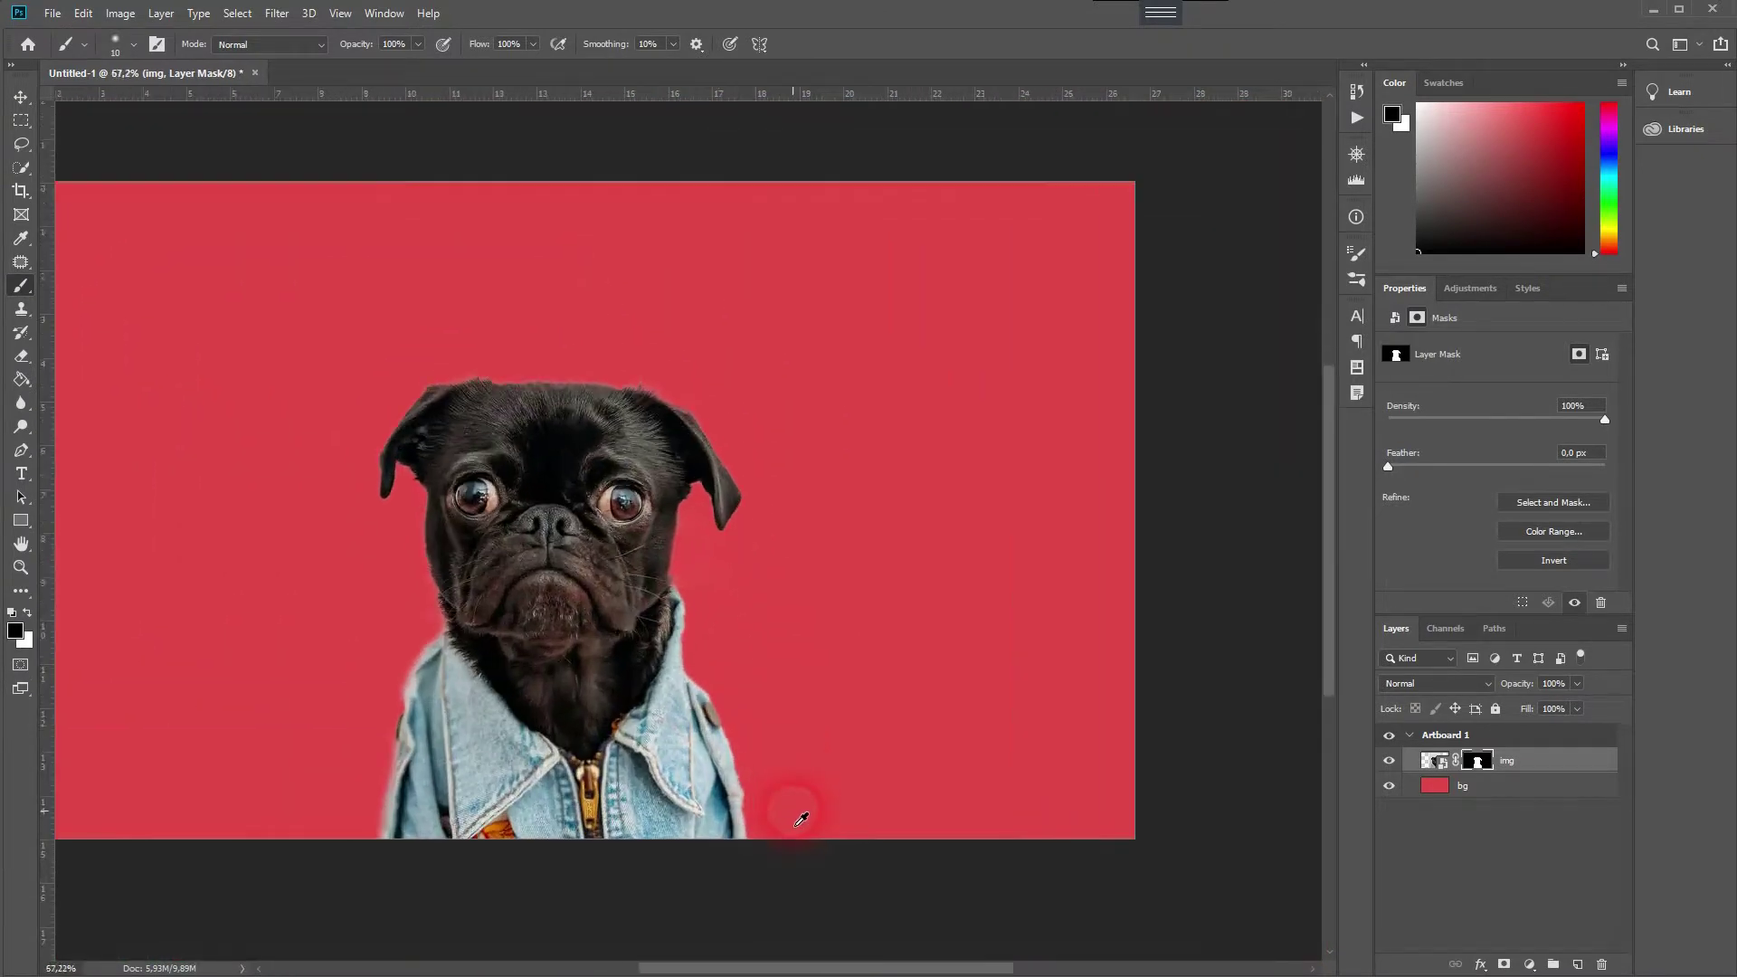
pyautogui.scroll(1, 801, 819)
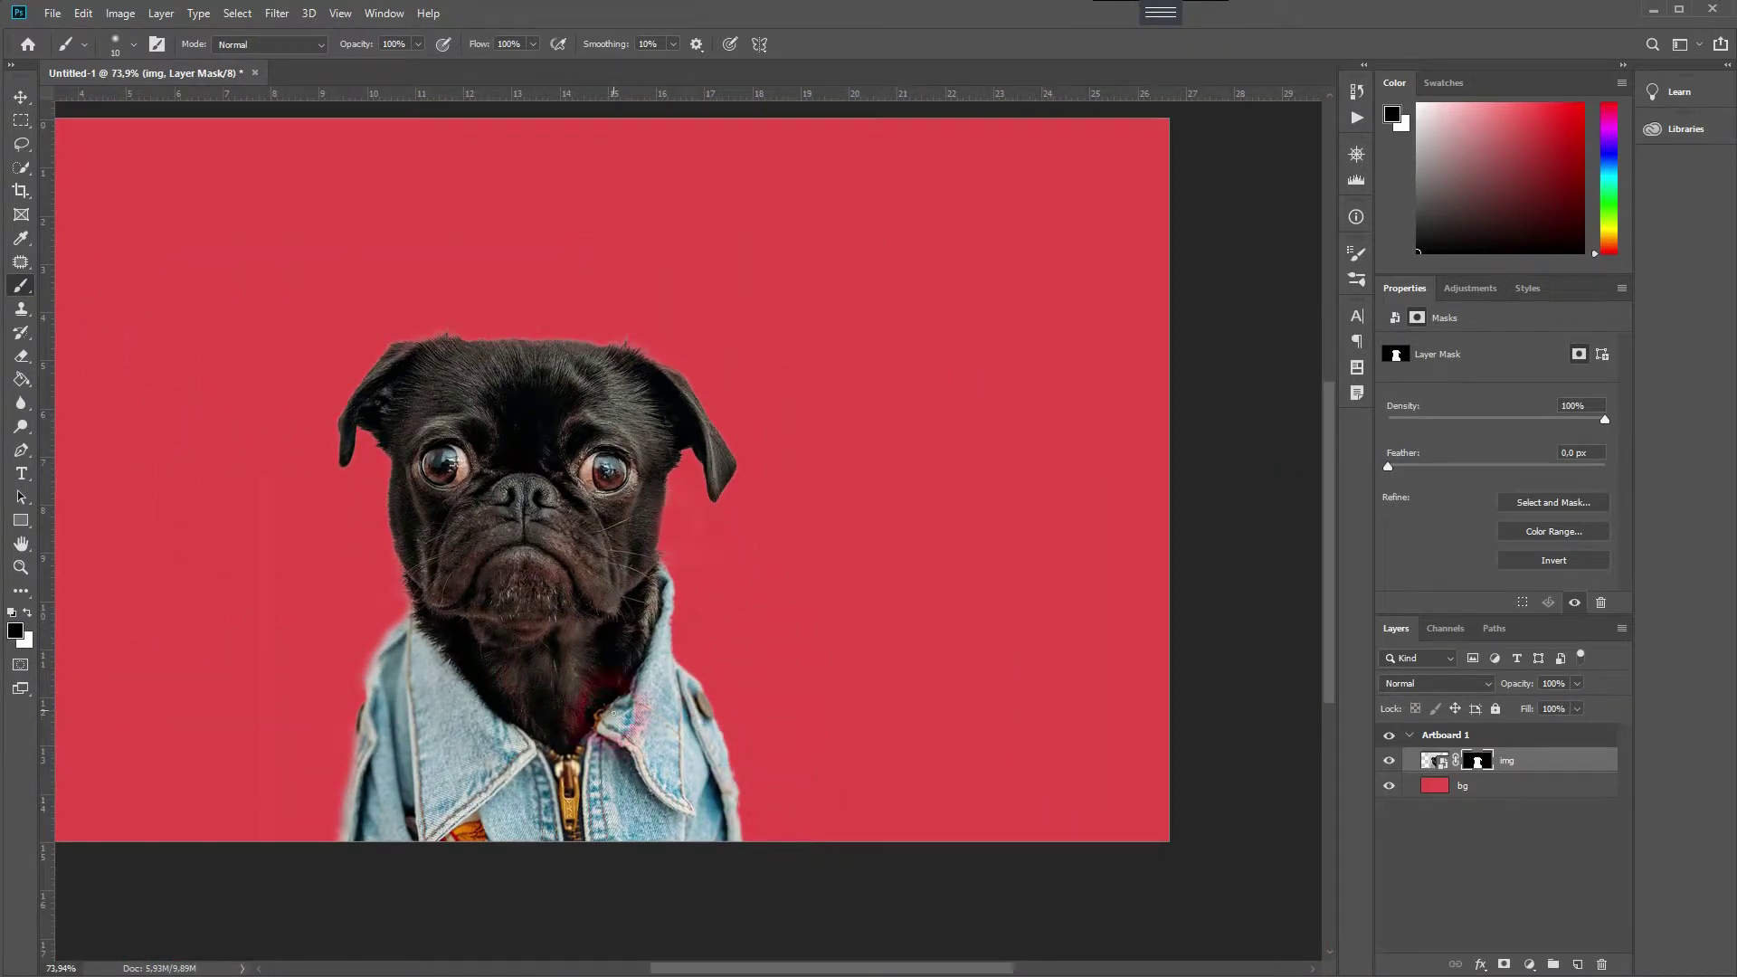
pyautogui.scroll(-7, 542, 544)
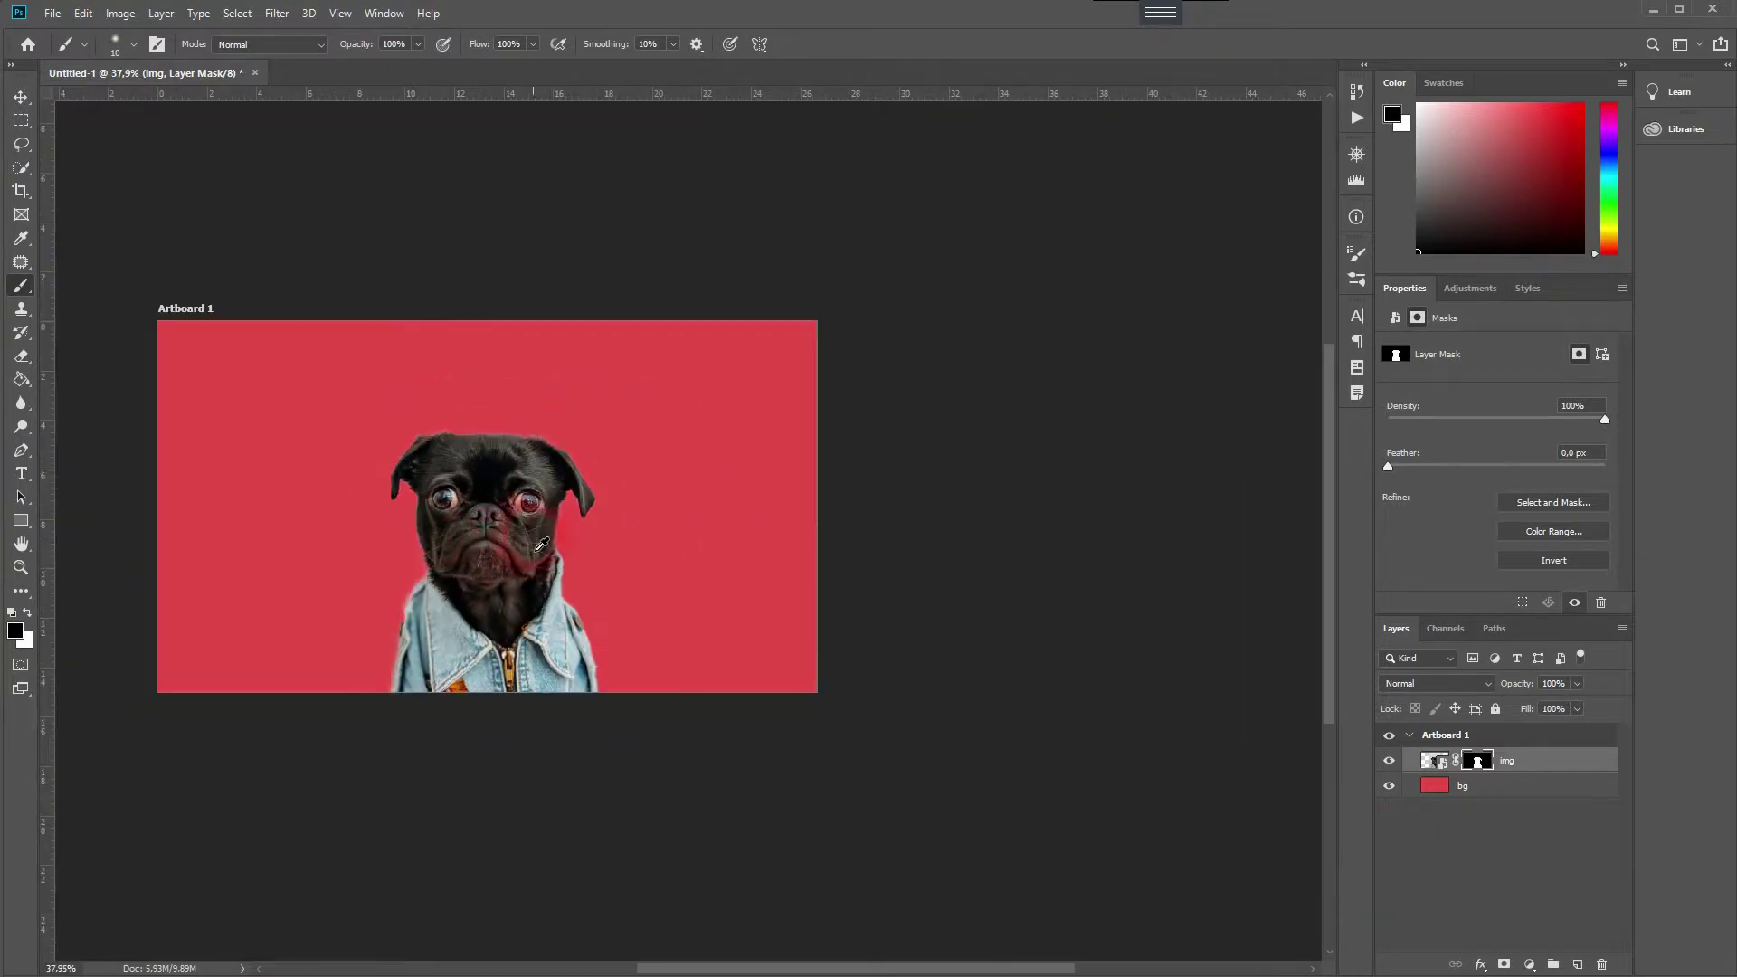
pyautogui.scroll(6, 541, 543)
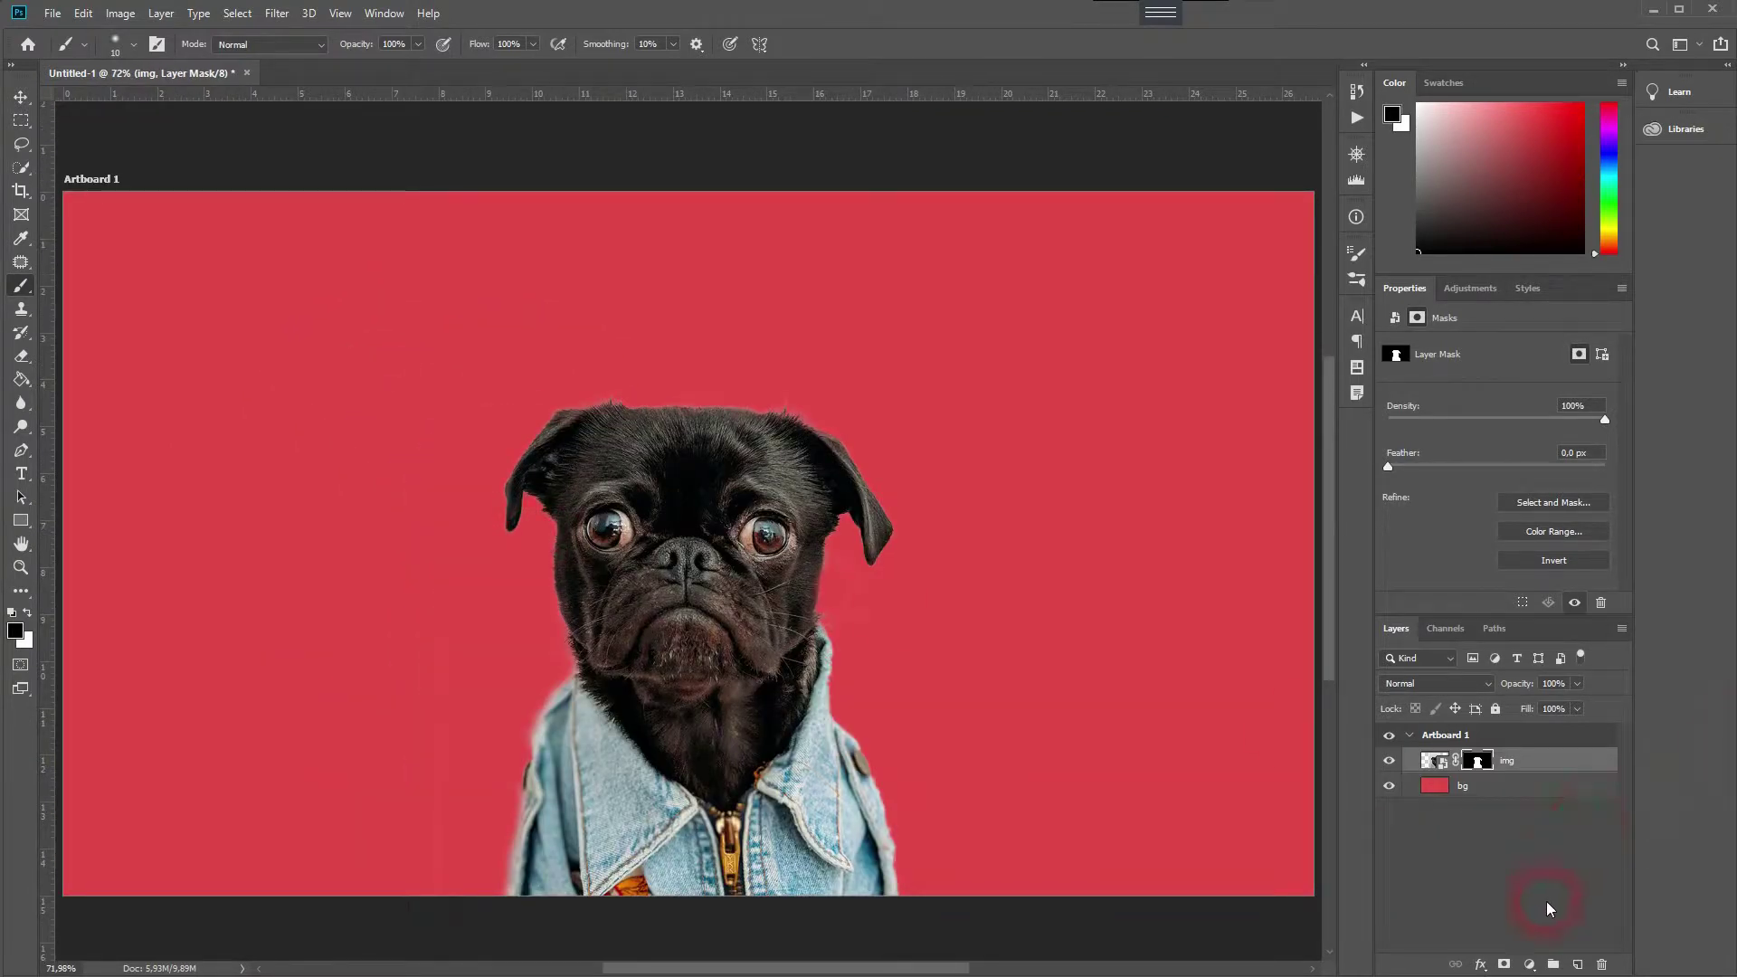
pyautogui.click(1530, 964)
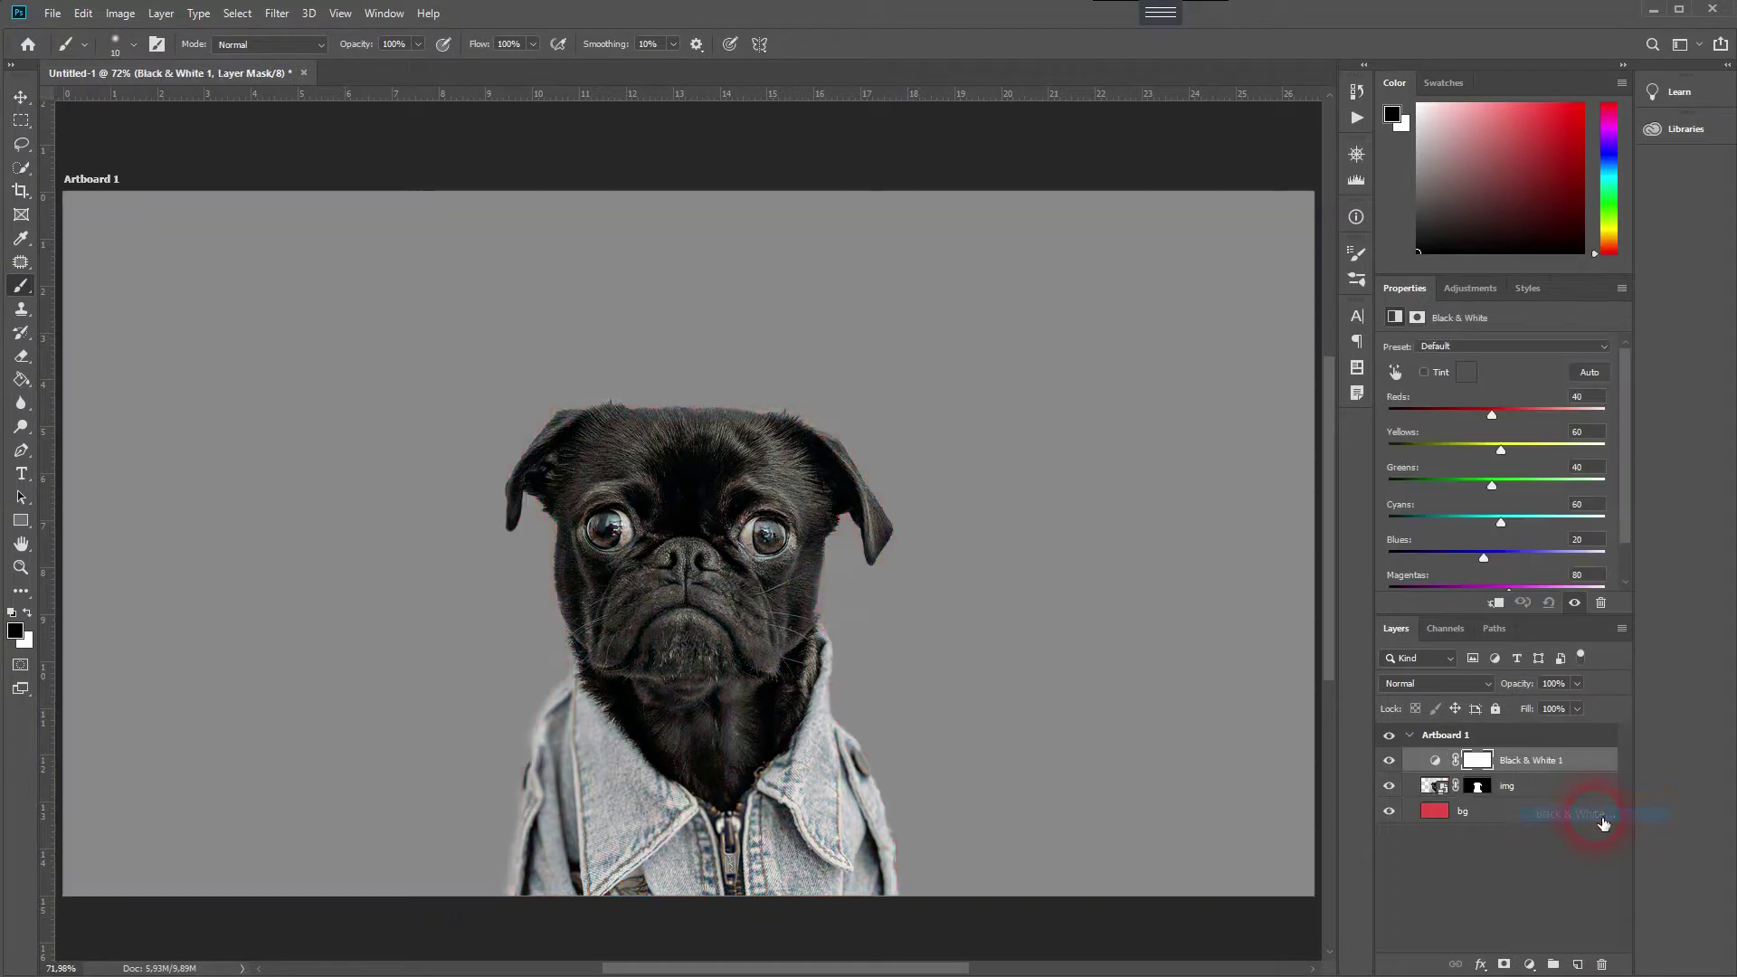
pyautogui.click(1574, 813)
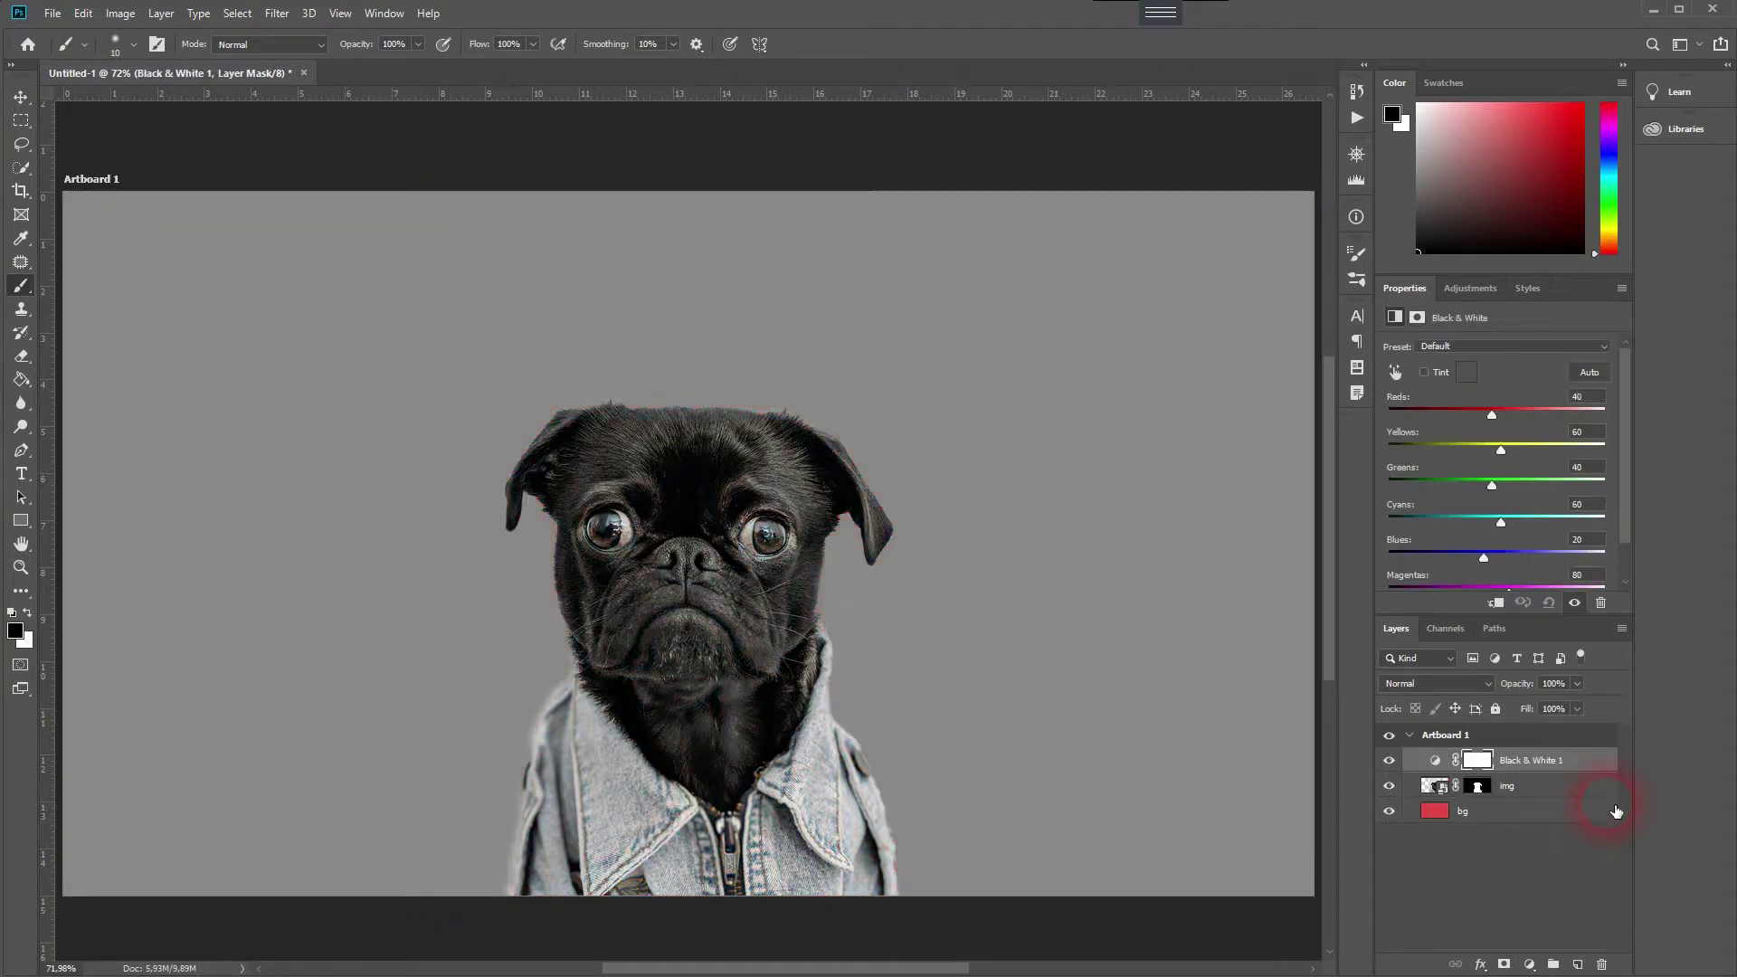
pyautogui.rightClick(1574, 767)
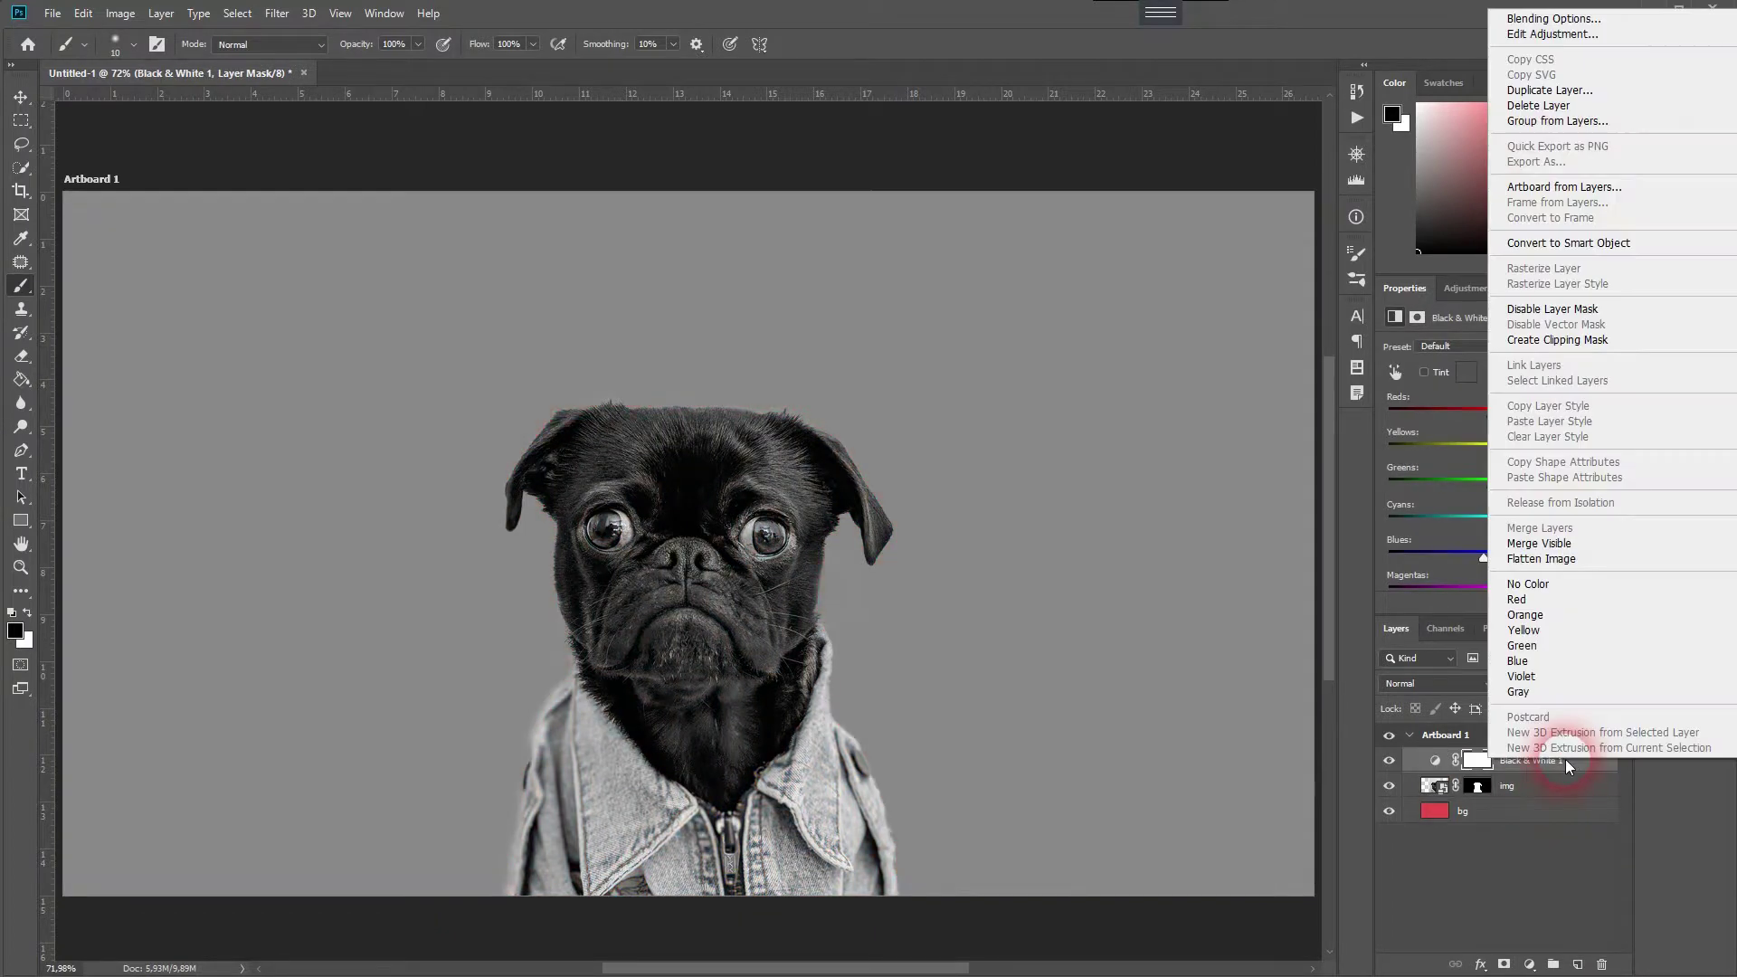
pyautogui.click(1583, 334)
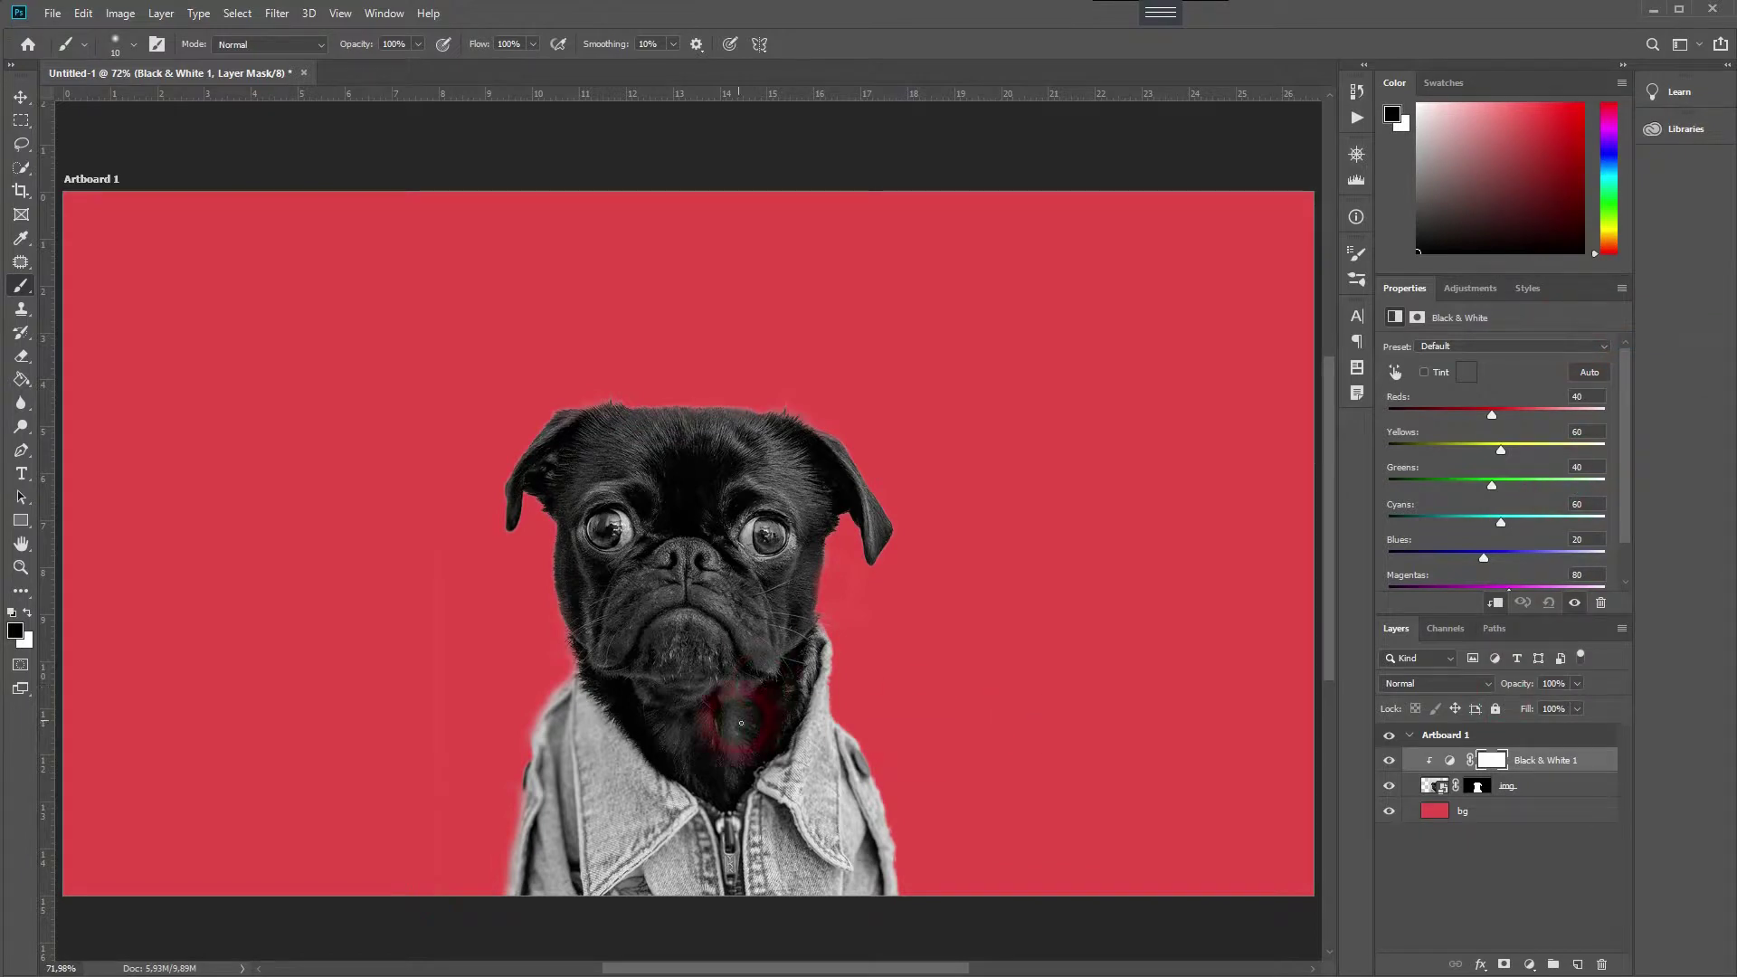
# Apply the Camera Raw filter to the img layer with Clarity +69, Dehaze -16, Vibrance -1 and Saturation -24.
pyautogui.click(1533, 795)
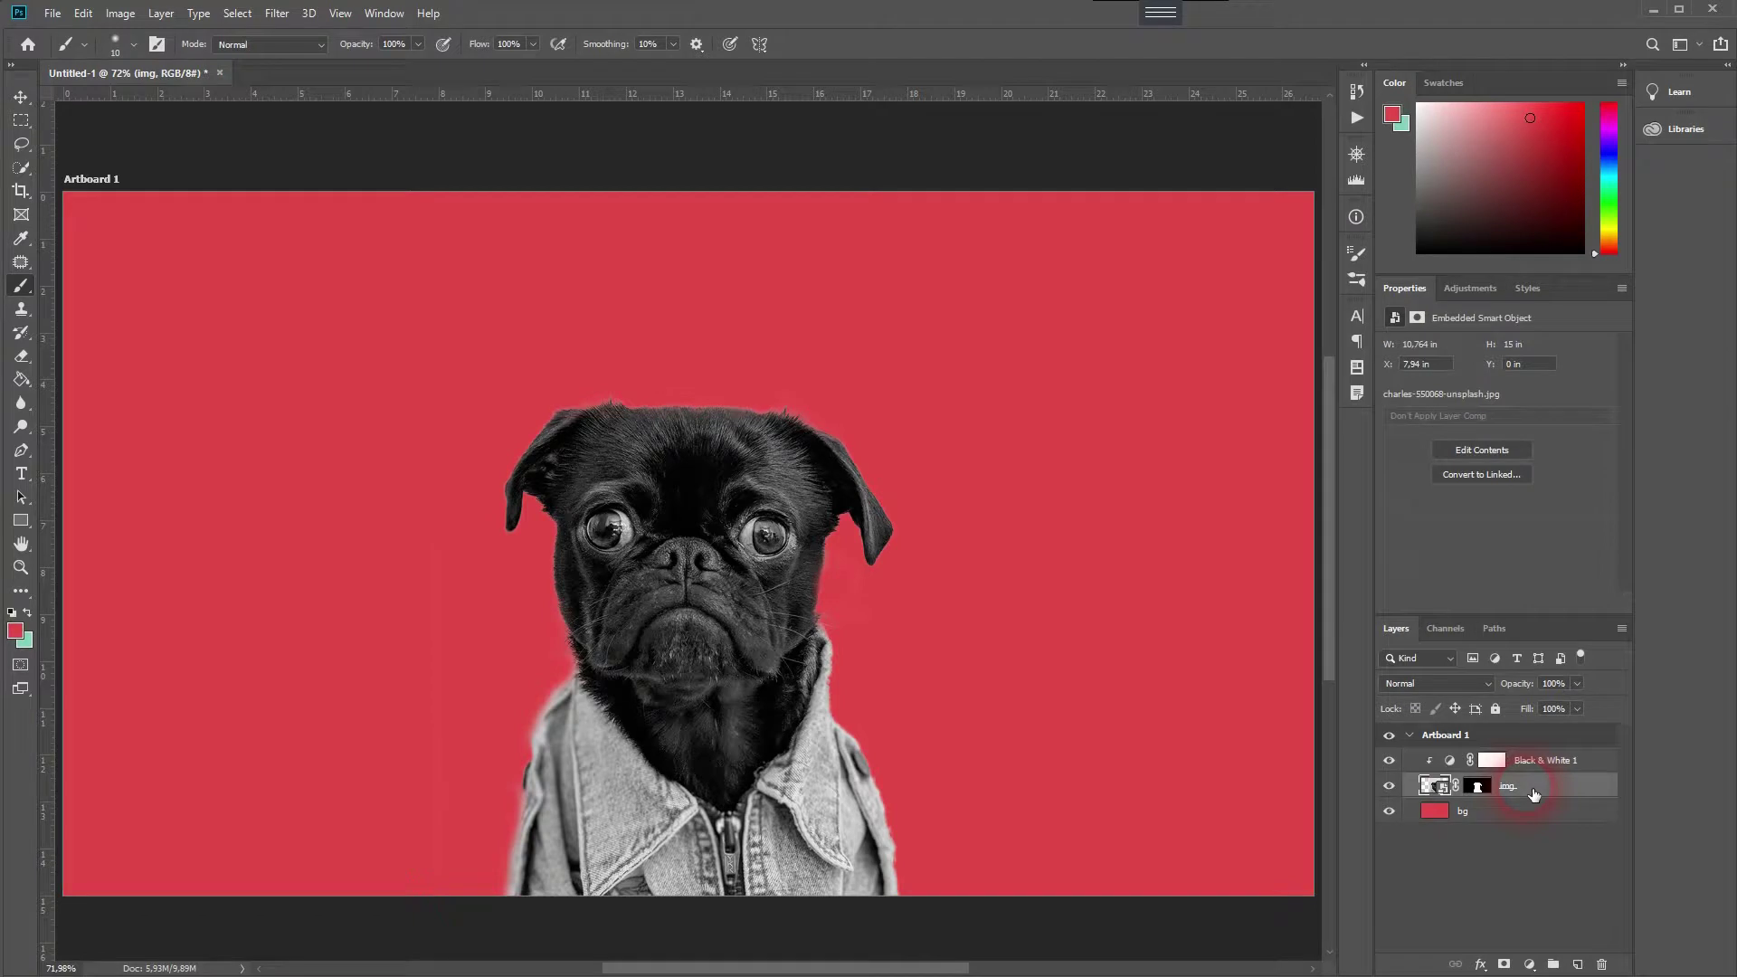
pyautogui.click(272, 15)
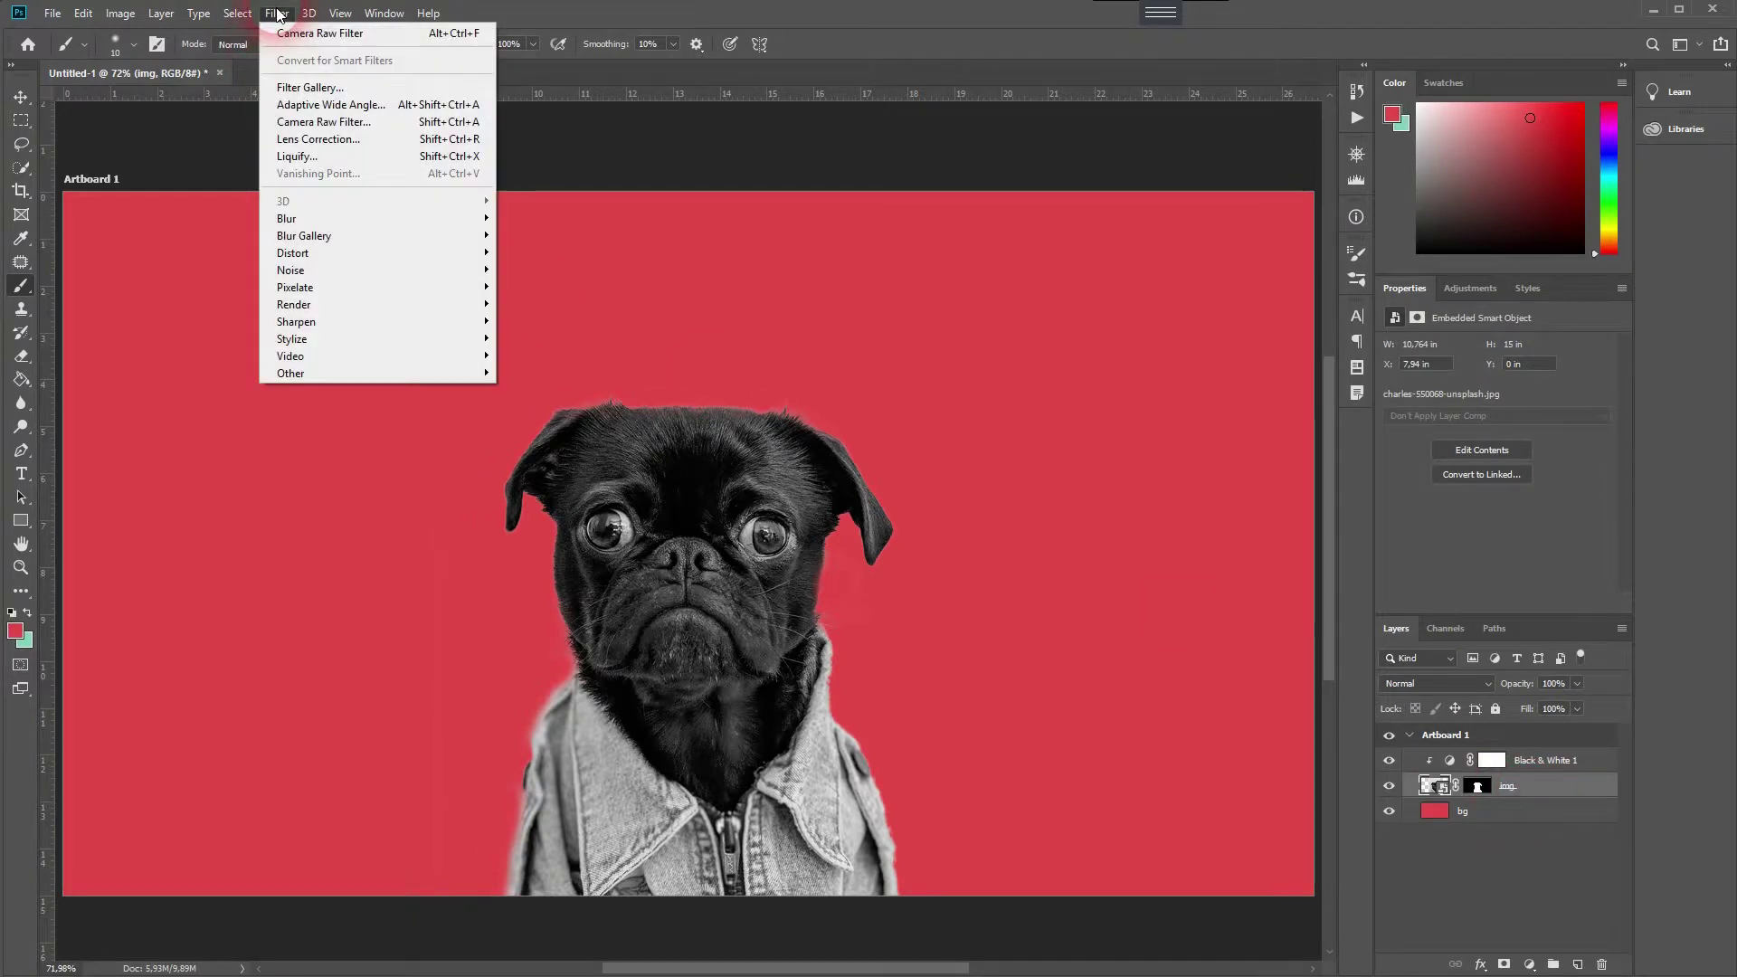
pyautogui.click(335, 125)
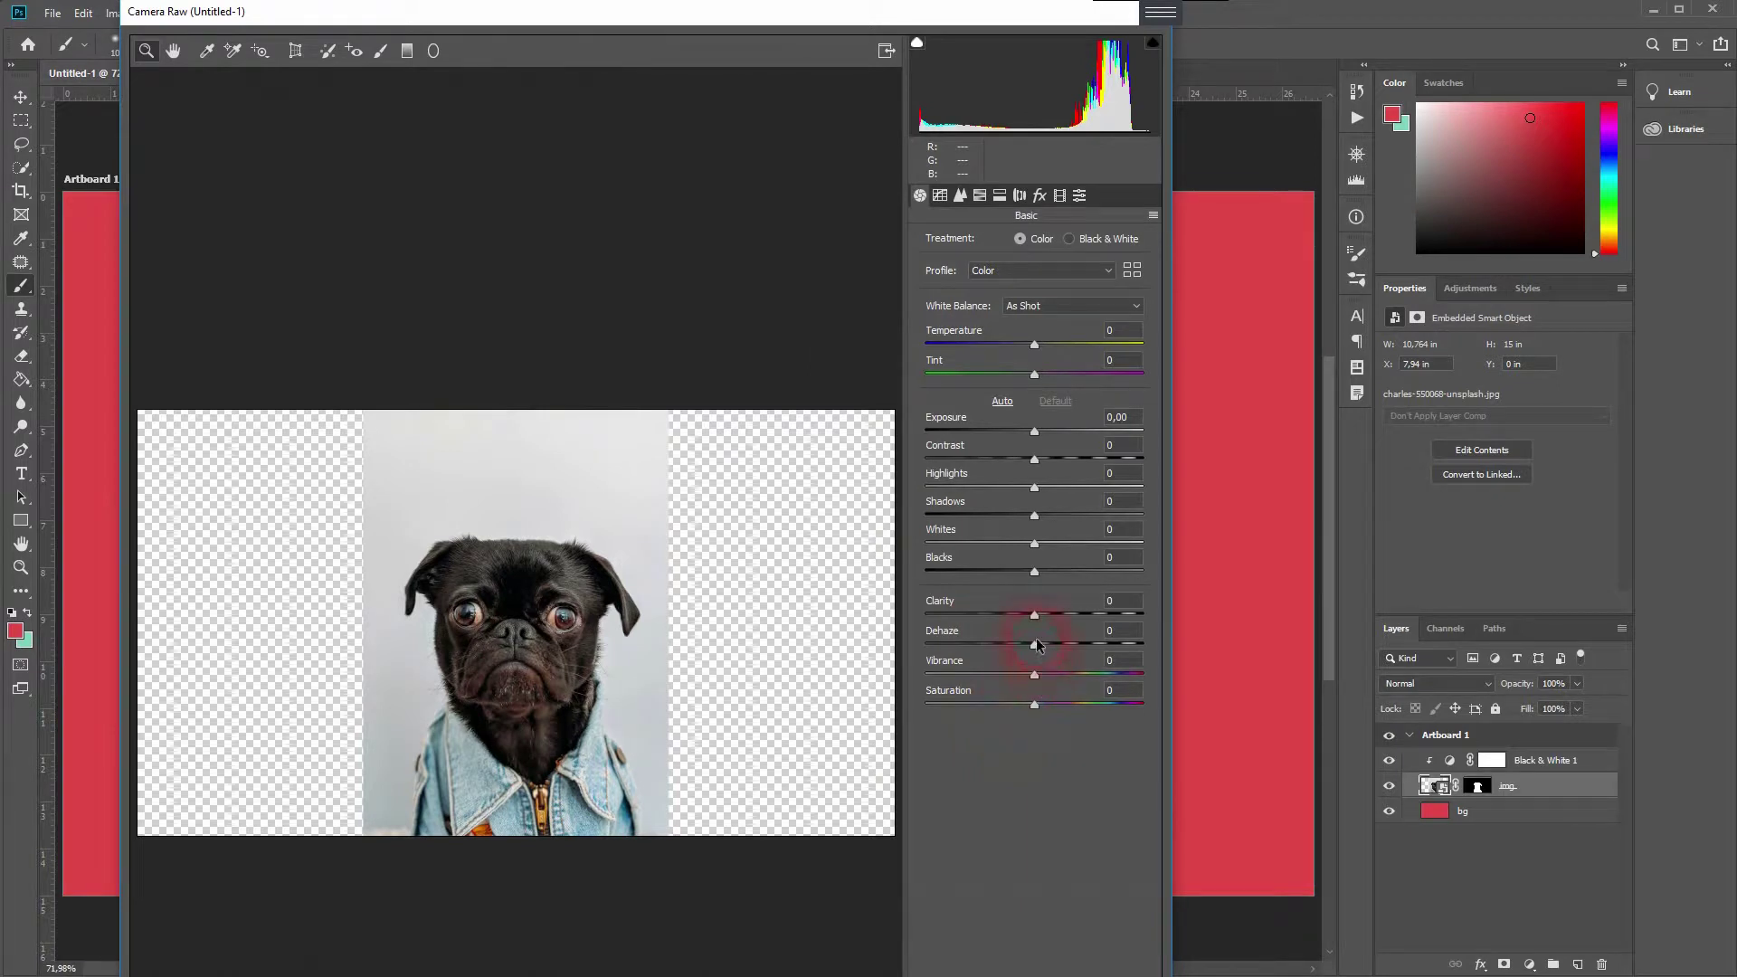
pyautogui.moveTo(1036, 625); pyautogui.dragTo(1112, 619)
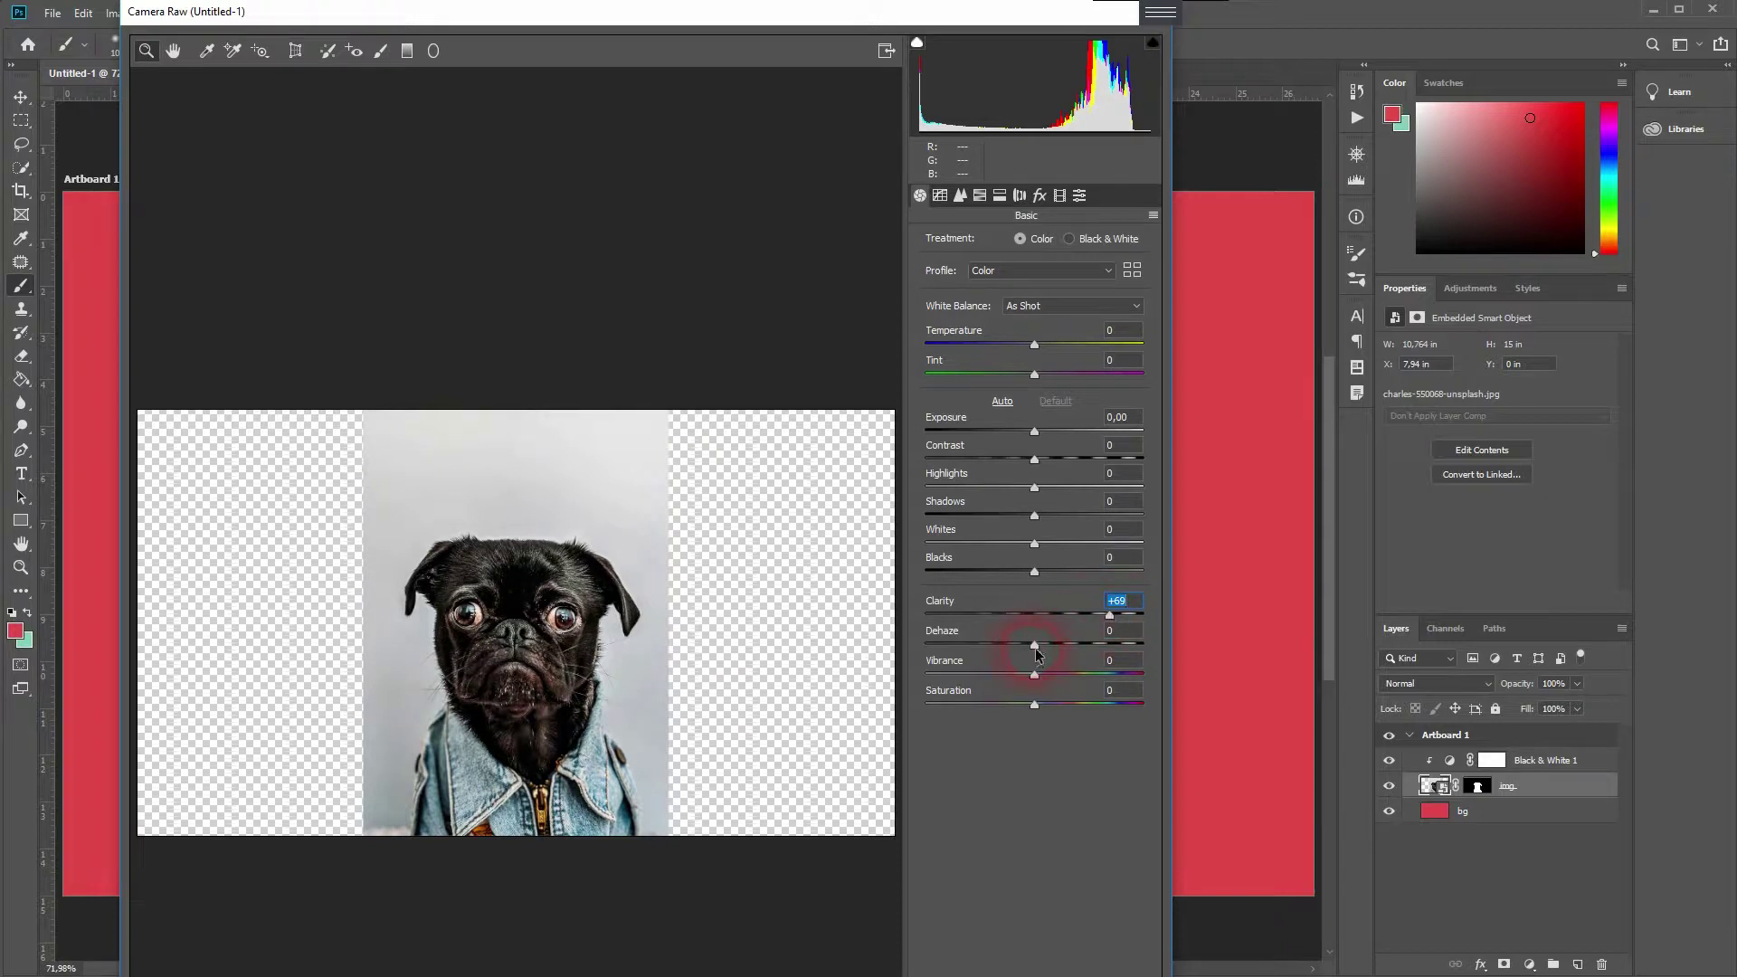
pyautogui.moveTo(1035, 648); pyautogui.dragTo(1034, 701)
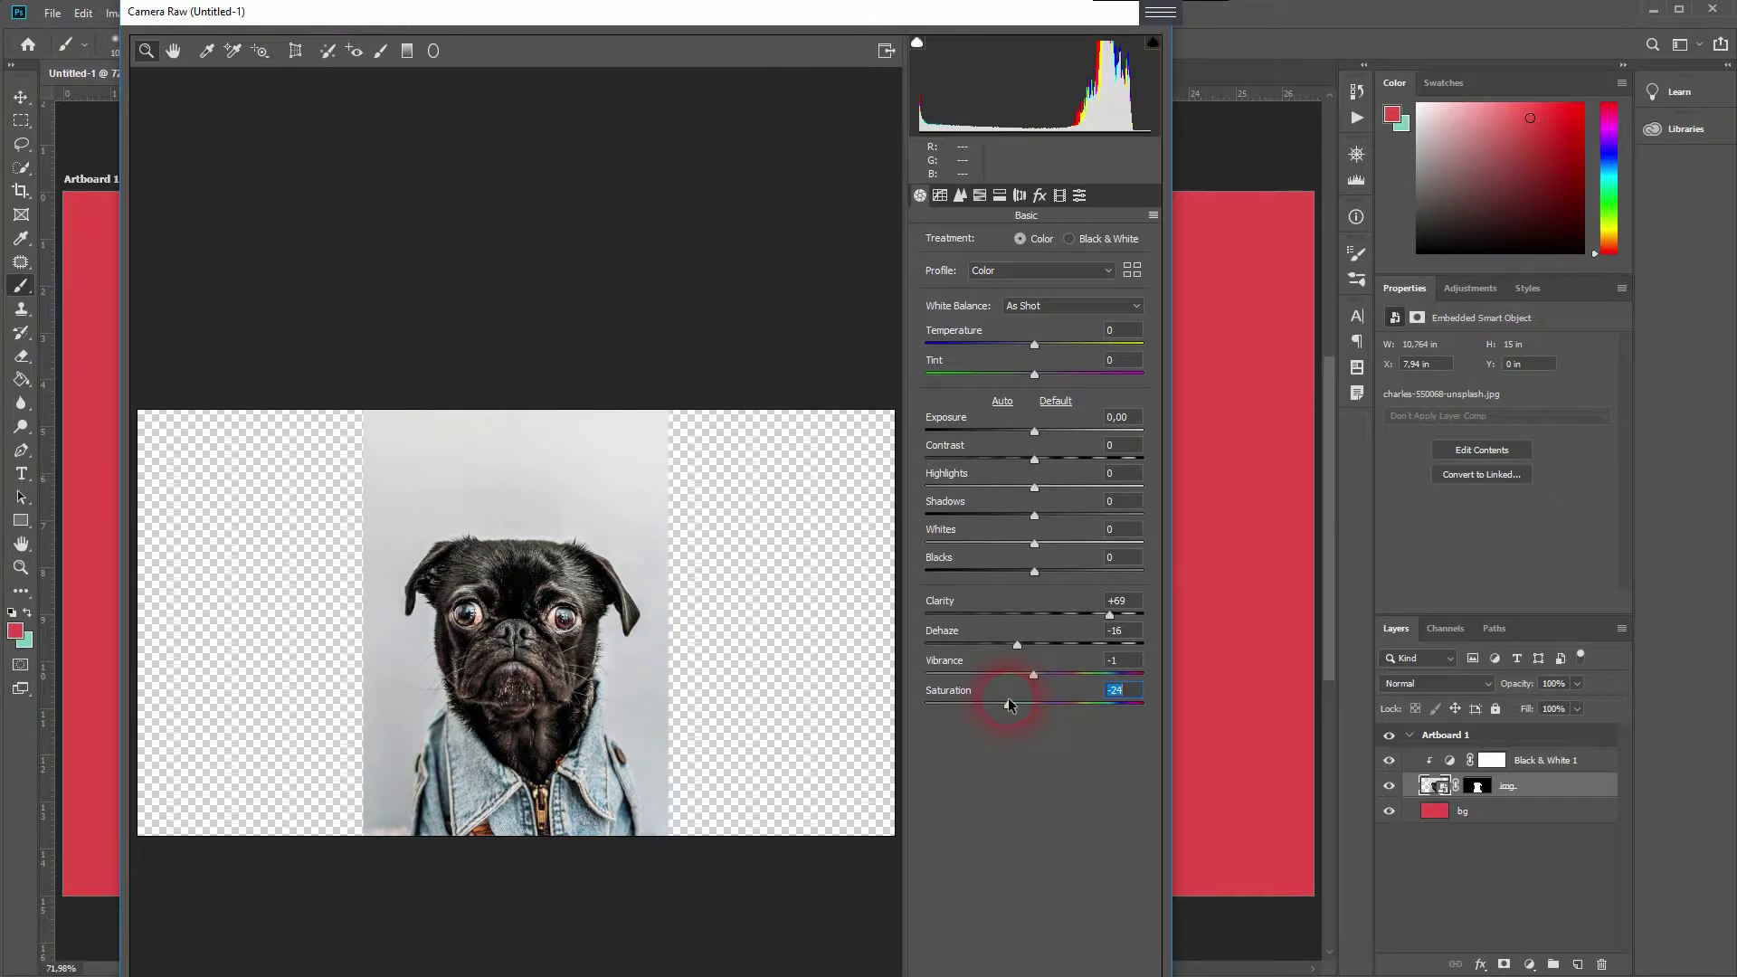
pyautogui.press('Return')
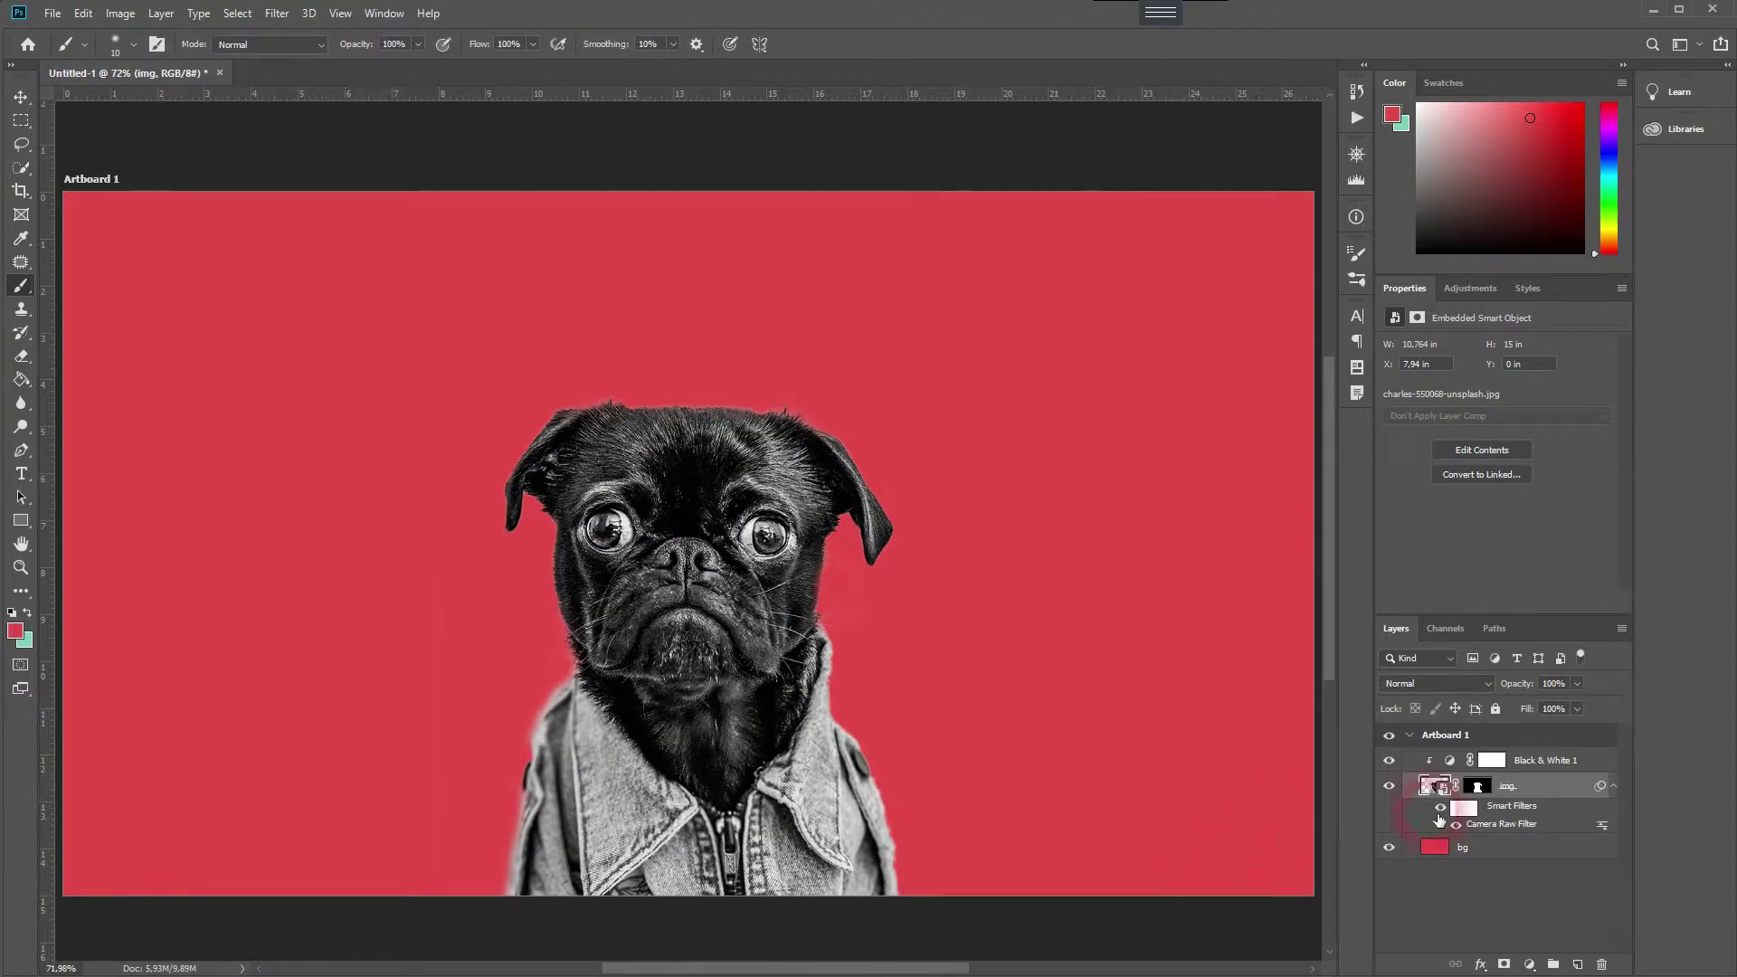
# Duplicate the img layer and place the copy above the Black & White 1 adjustment layer.
pyautogui.click(1556, 796)
pyautogui.hotkey('ctrl', 'j')
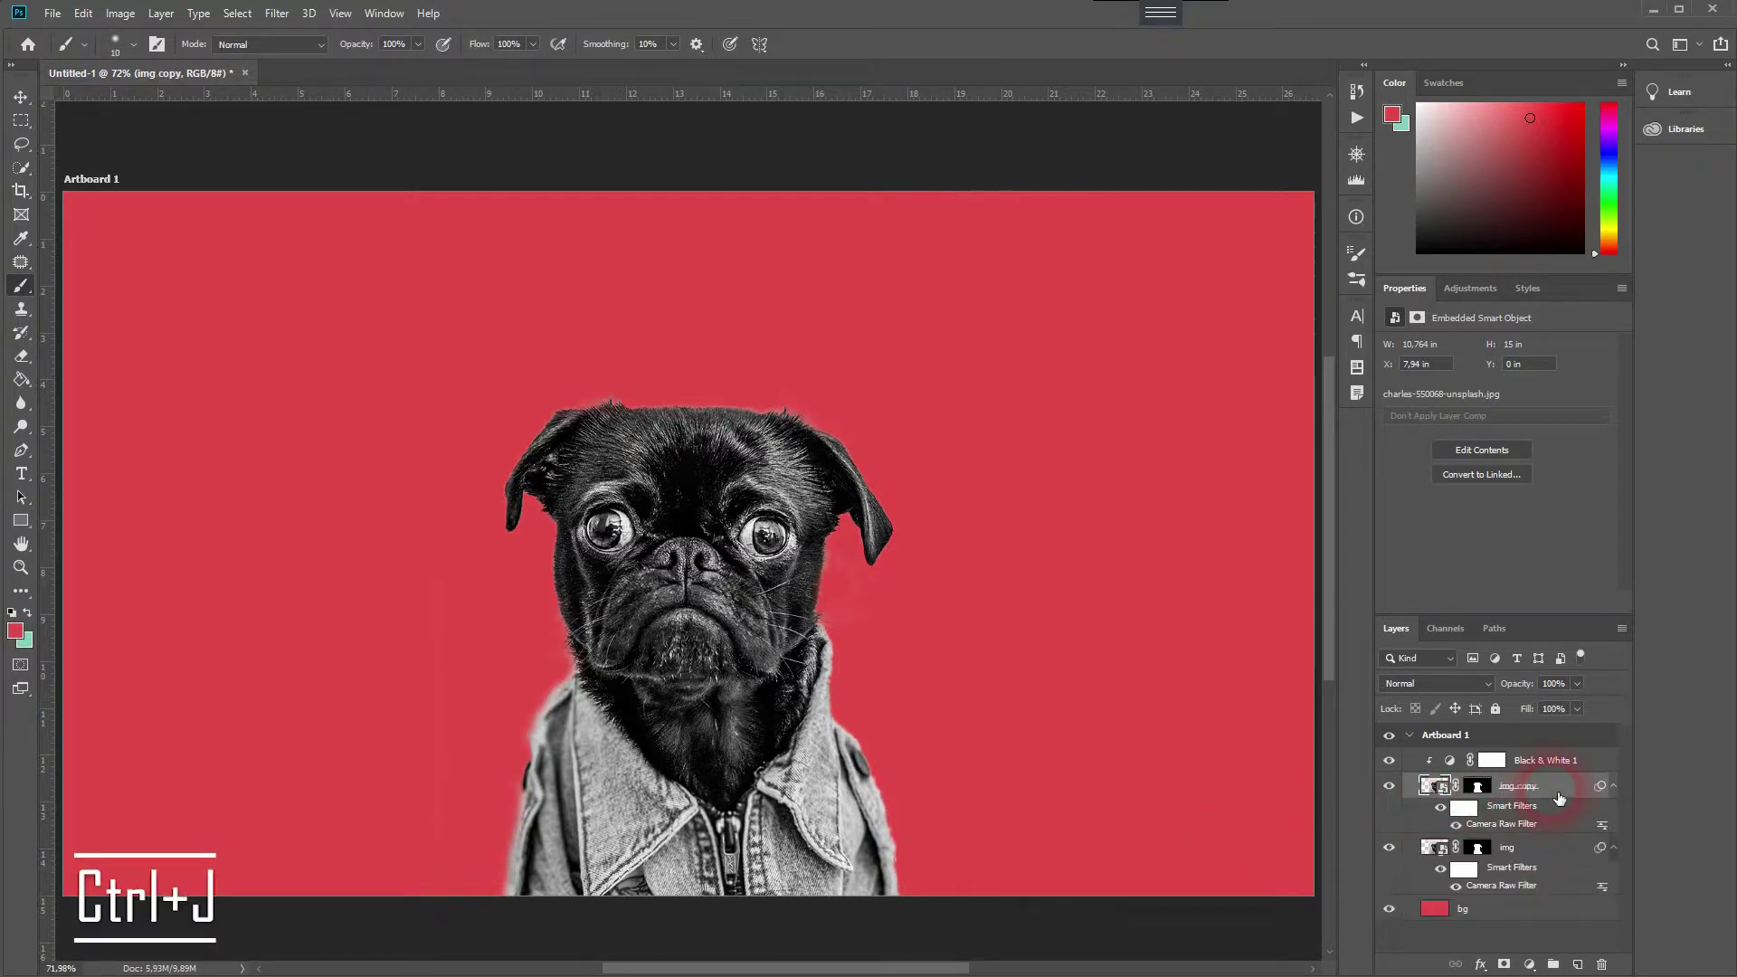
pyautogui.moveTo(1536, 790); pyautogui.dragTo(1536, 762)
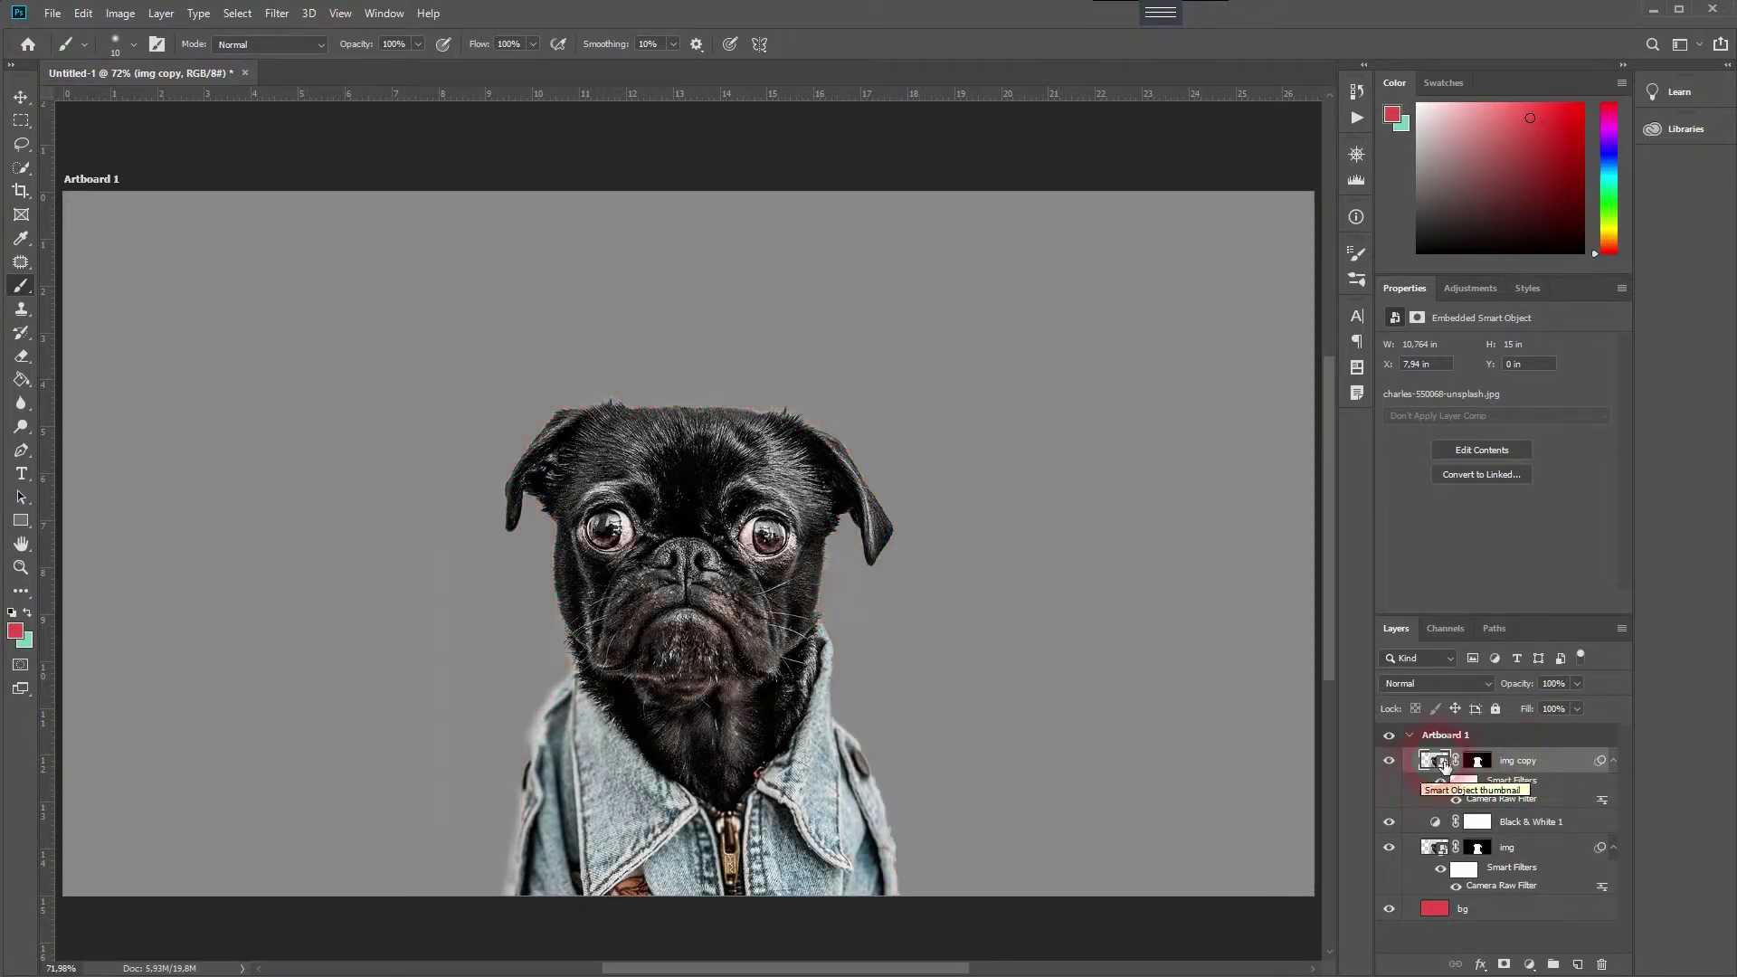
pyautogui.rightClick(1440, 758)
pyautogui.click(1459, 769)
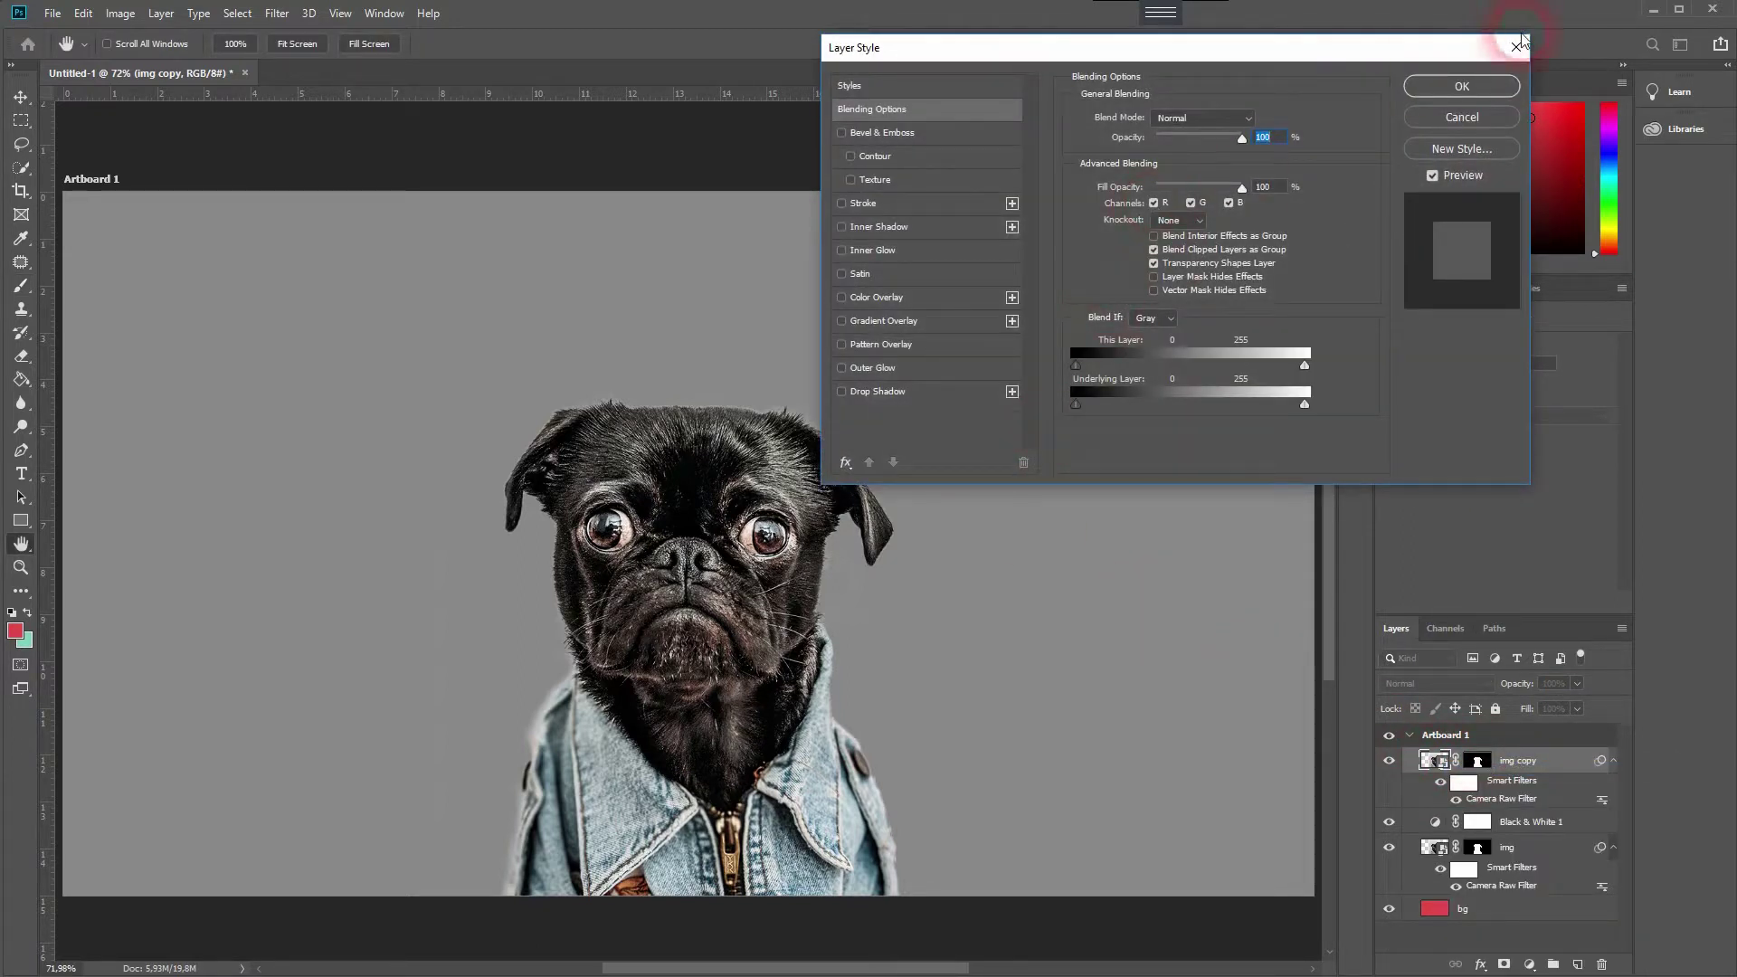
pyautogui.click(1447, 86)
# Shift the img copy layer right to X 9.31 in and open its blending options.
pyautogui.click(21, 96)
pyautogui.moveTo(760, 548); pyautogui.dragTo(821, 551)
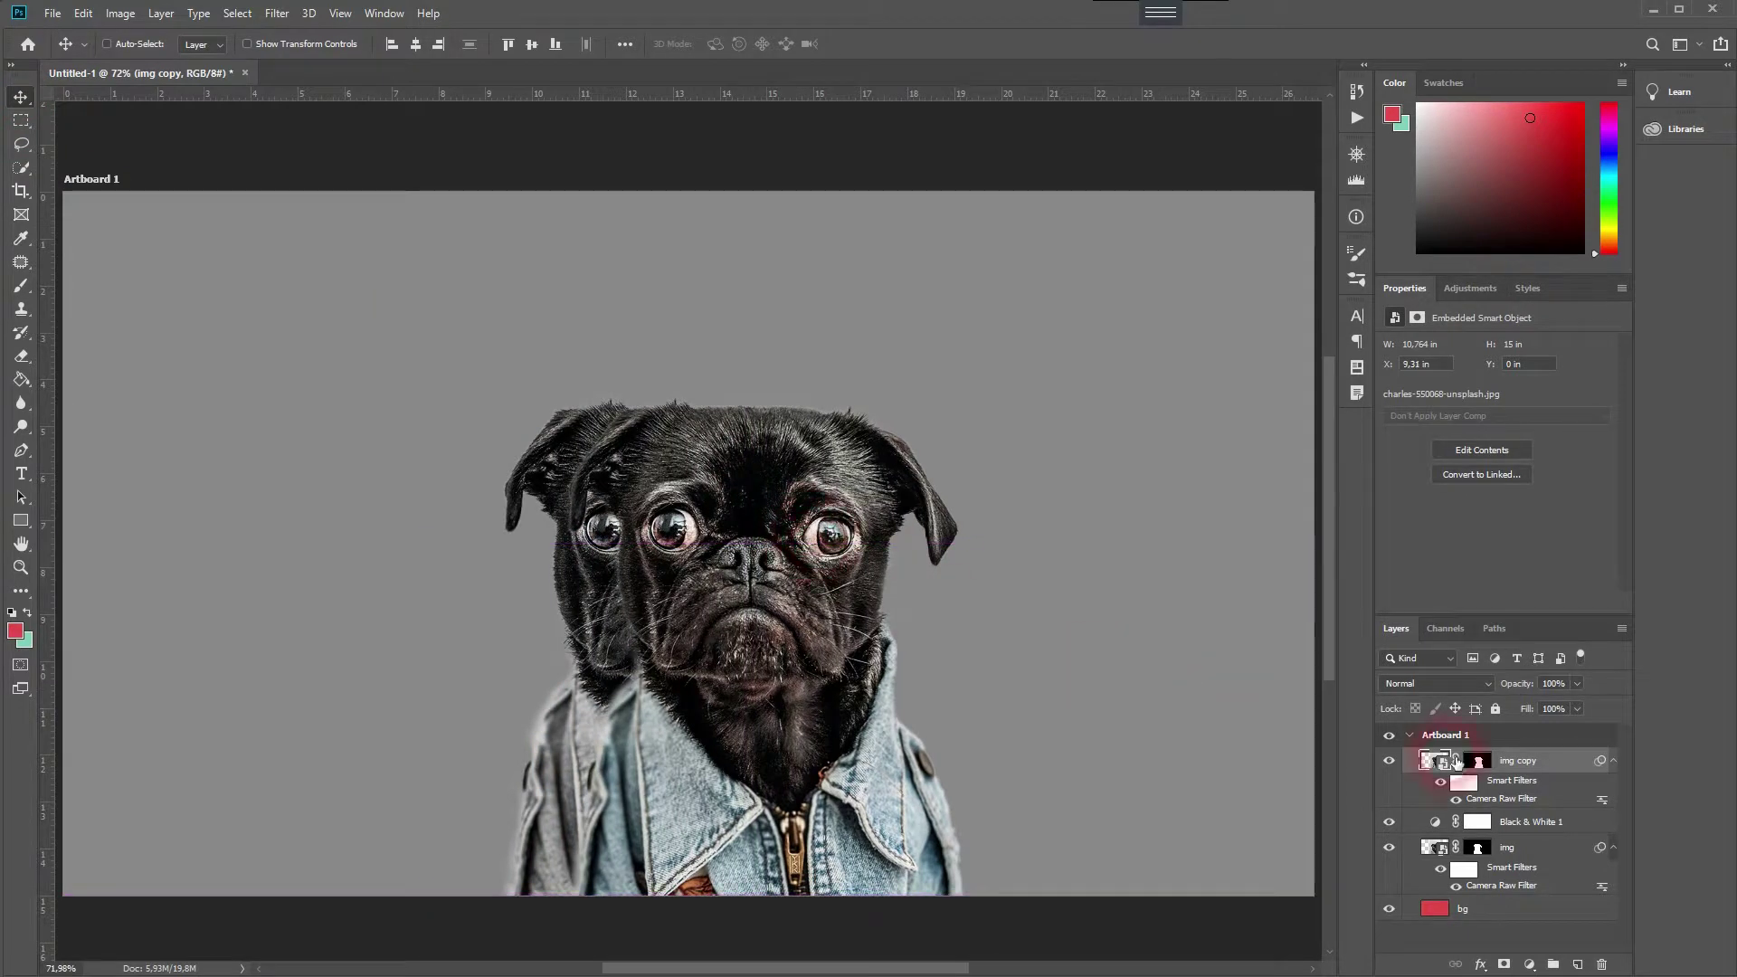
pyautogui.rightClick(1438, 763)
pyautogui.click(1467, 773)
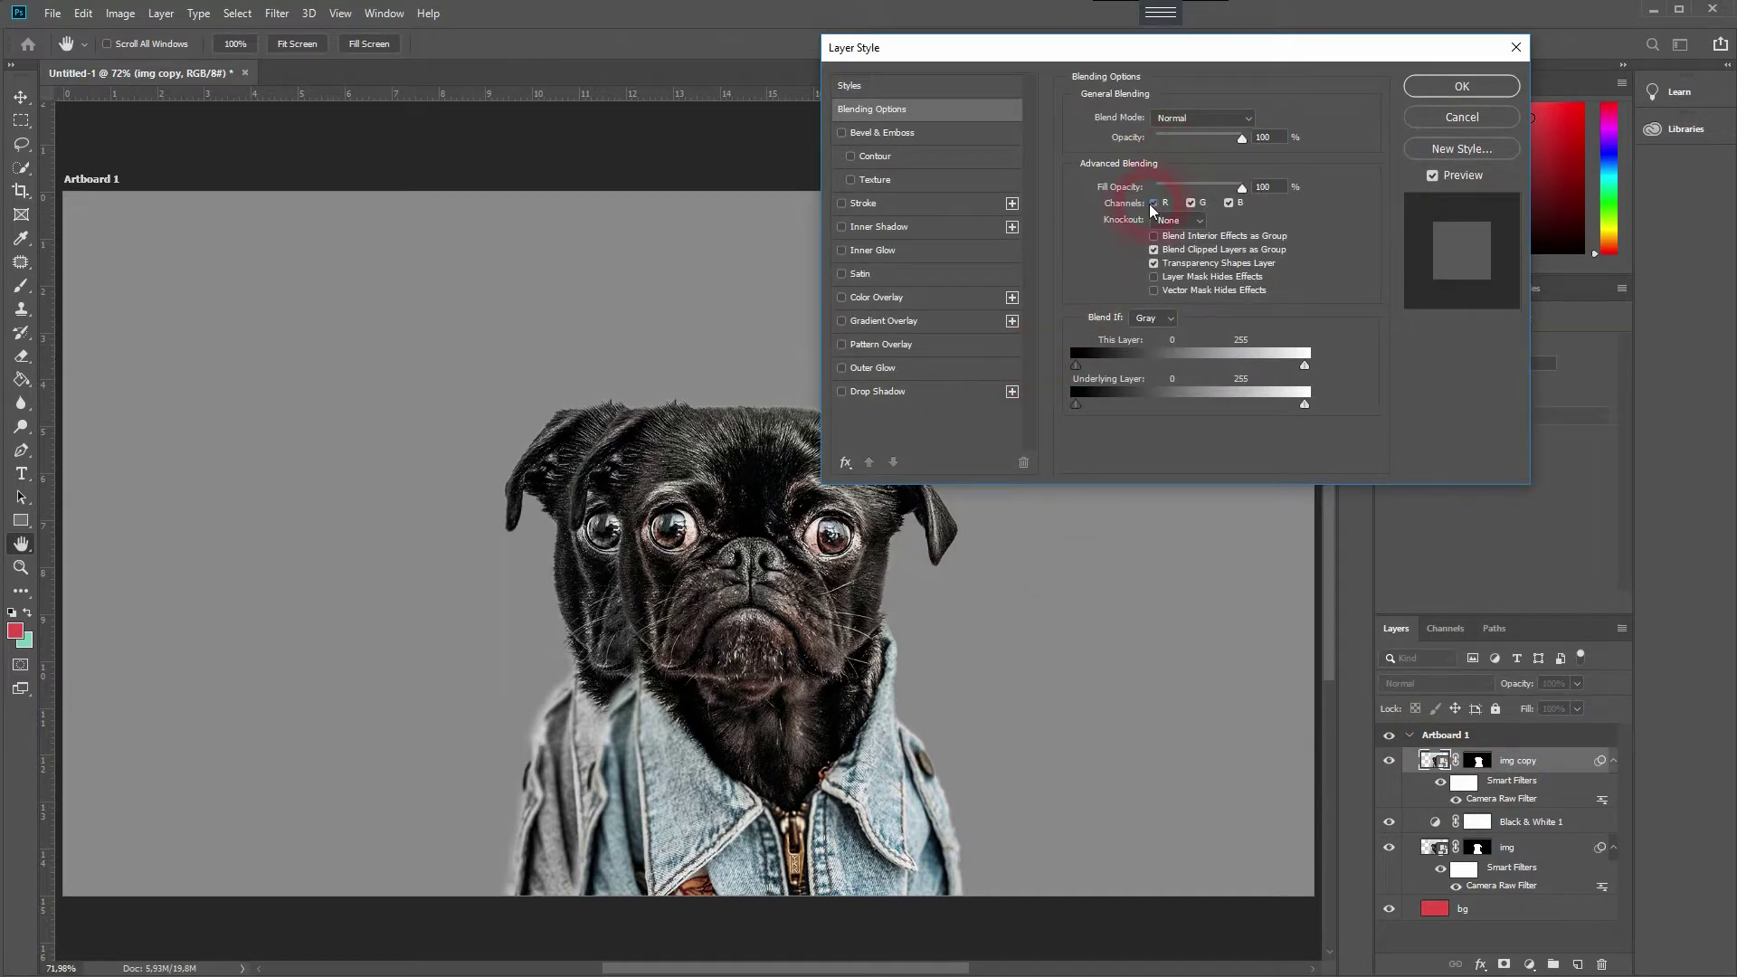
# Try out different combinations of the R, G and B channels in the img copy layer's advanced blending.
pyautogui.click(1154, 203)
pyautogui.click(1191, 203)
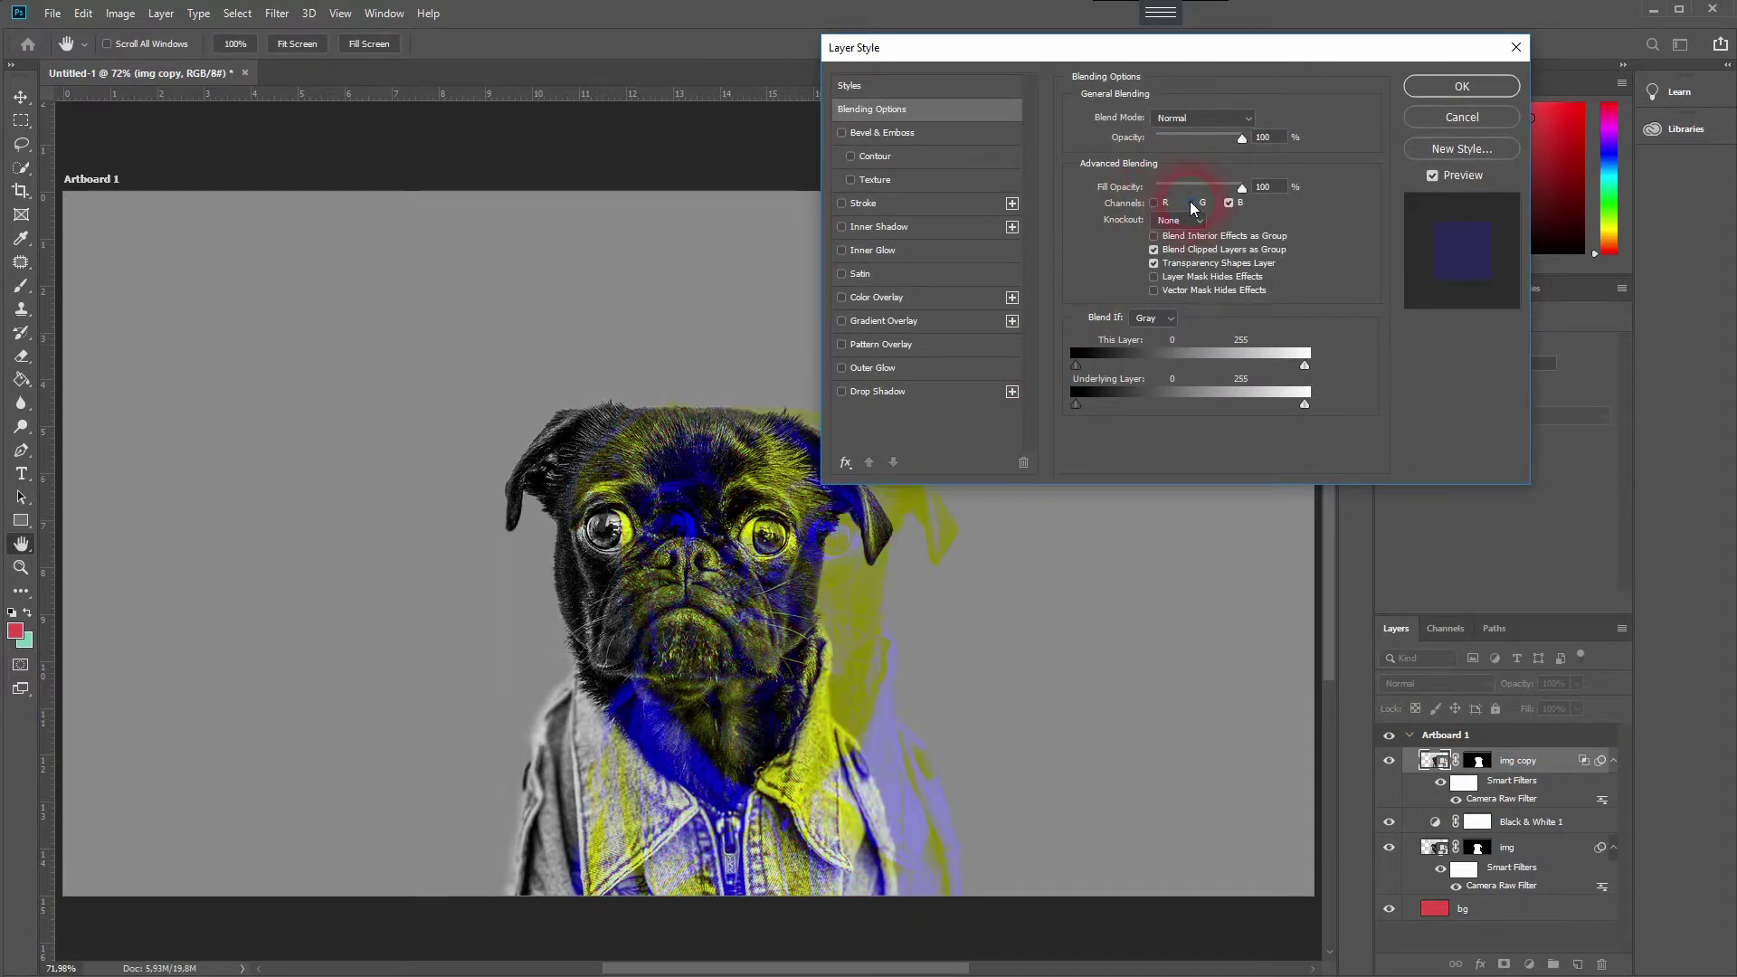
pyautogui.click(1230, 203)
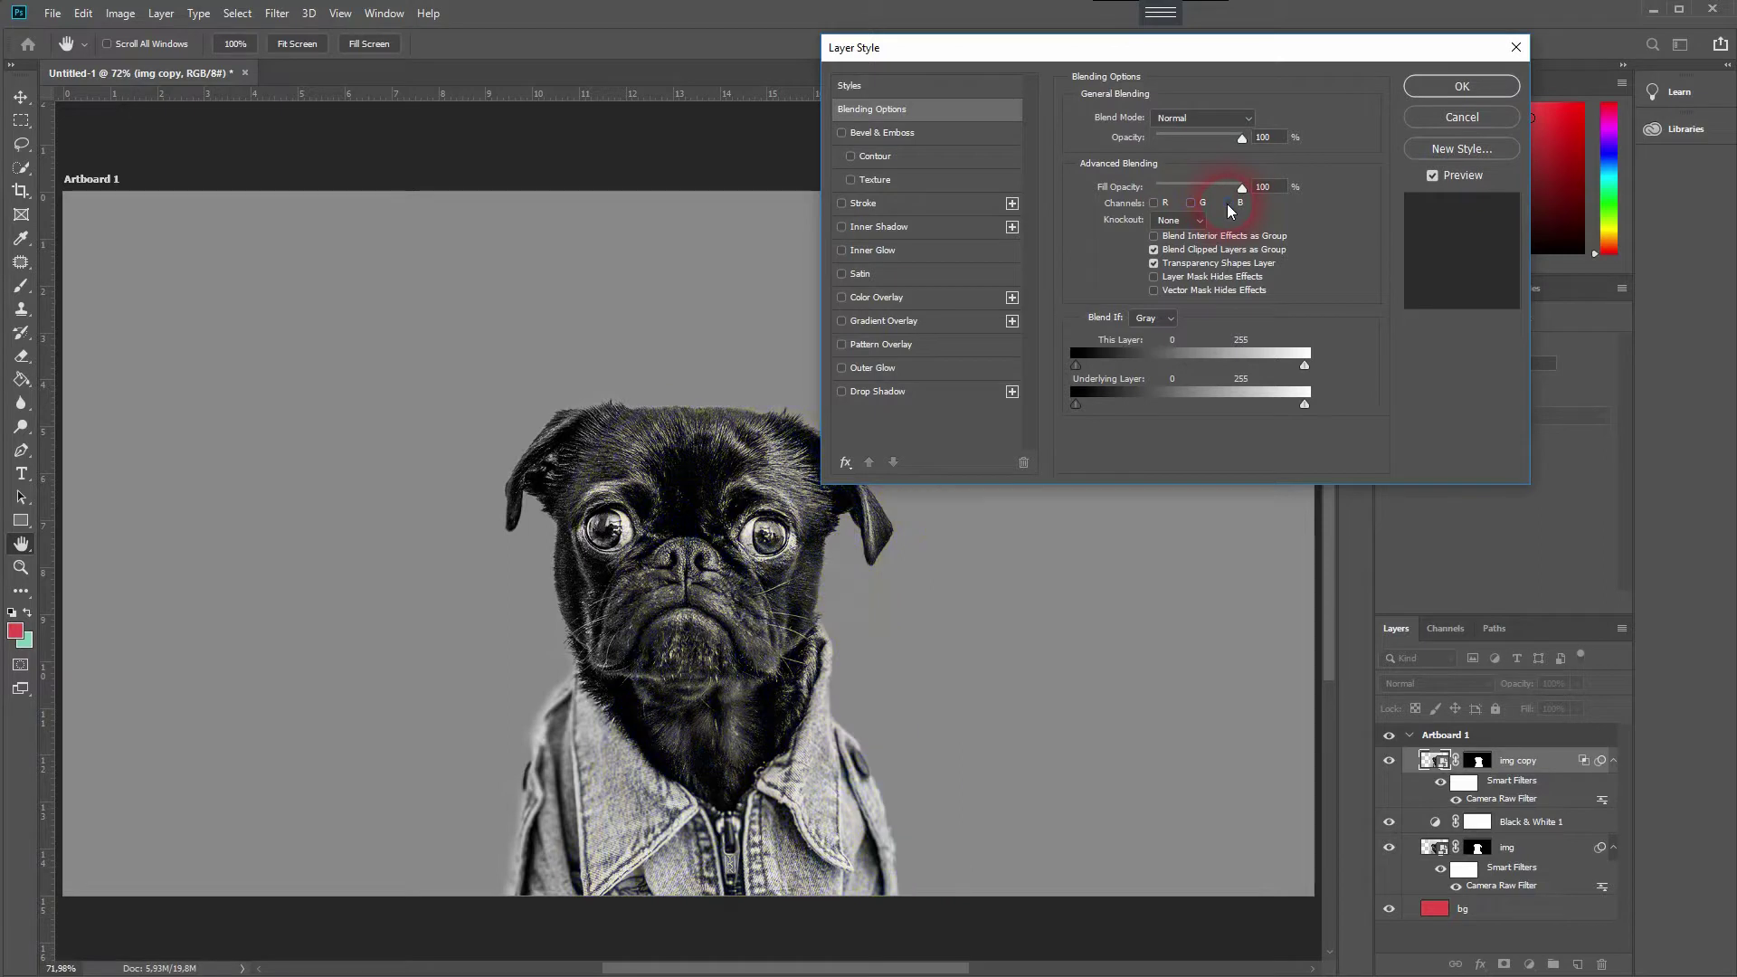
pyautogui.click(1153, 203)
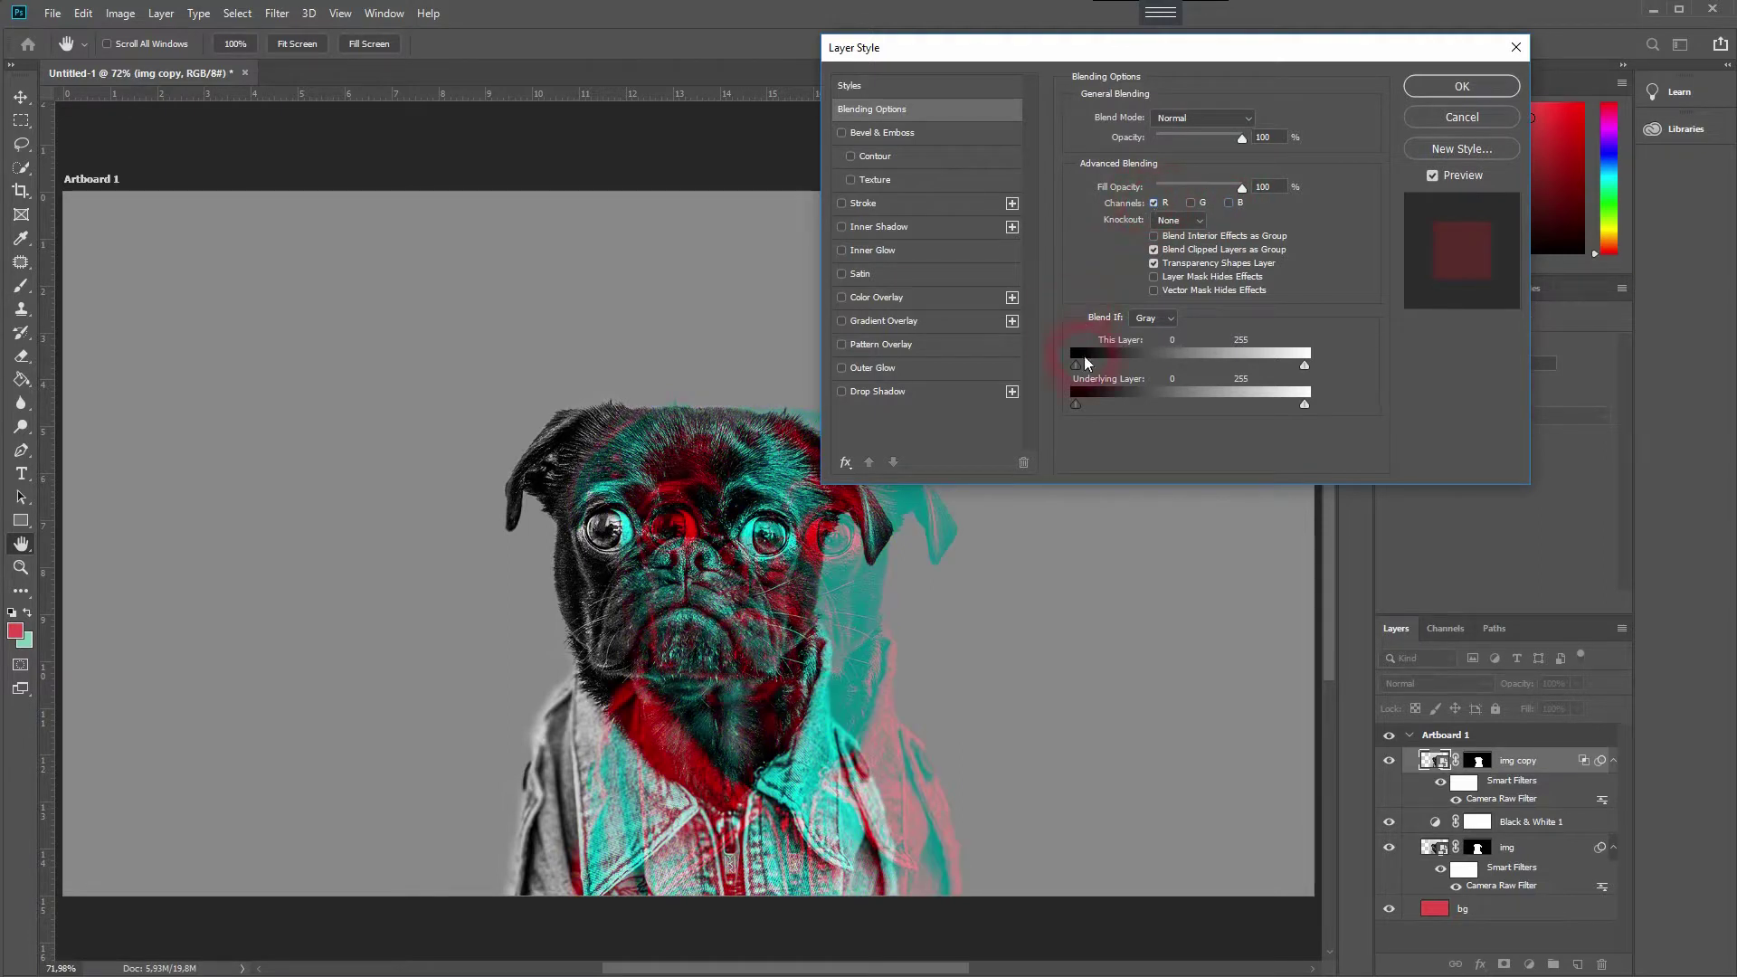
pyautogui.click(1229, 203)
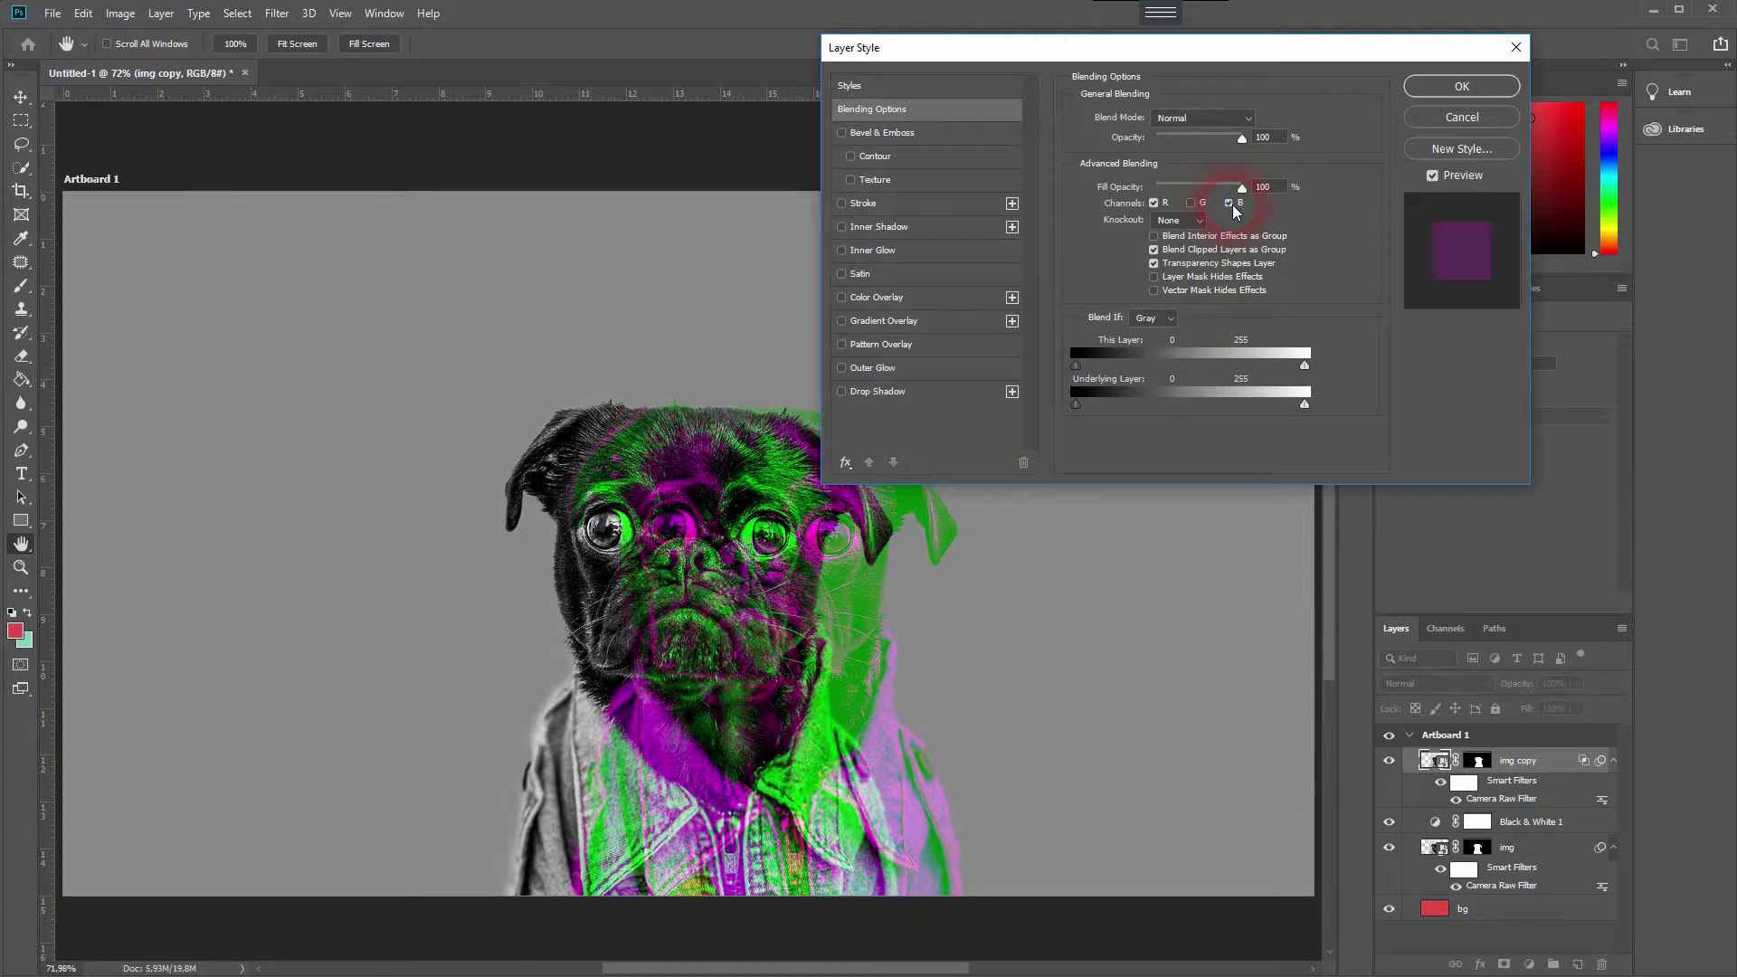
pyautogui.click(1228, 203)
pyautogui.click(1190, 203)
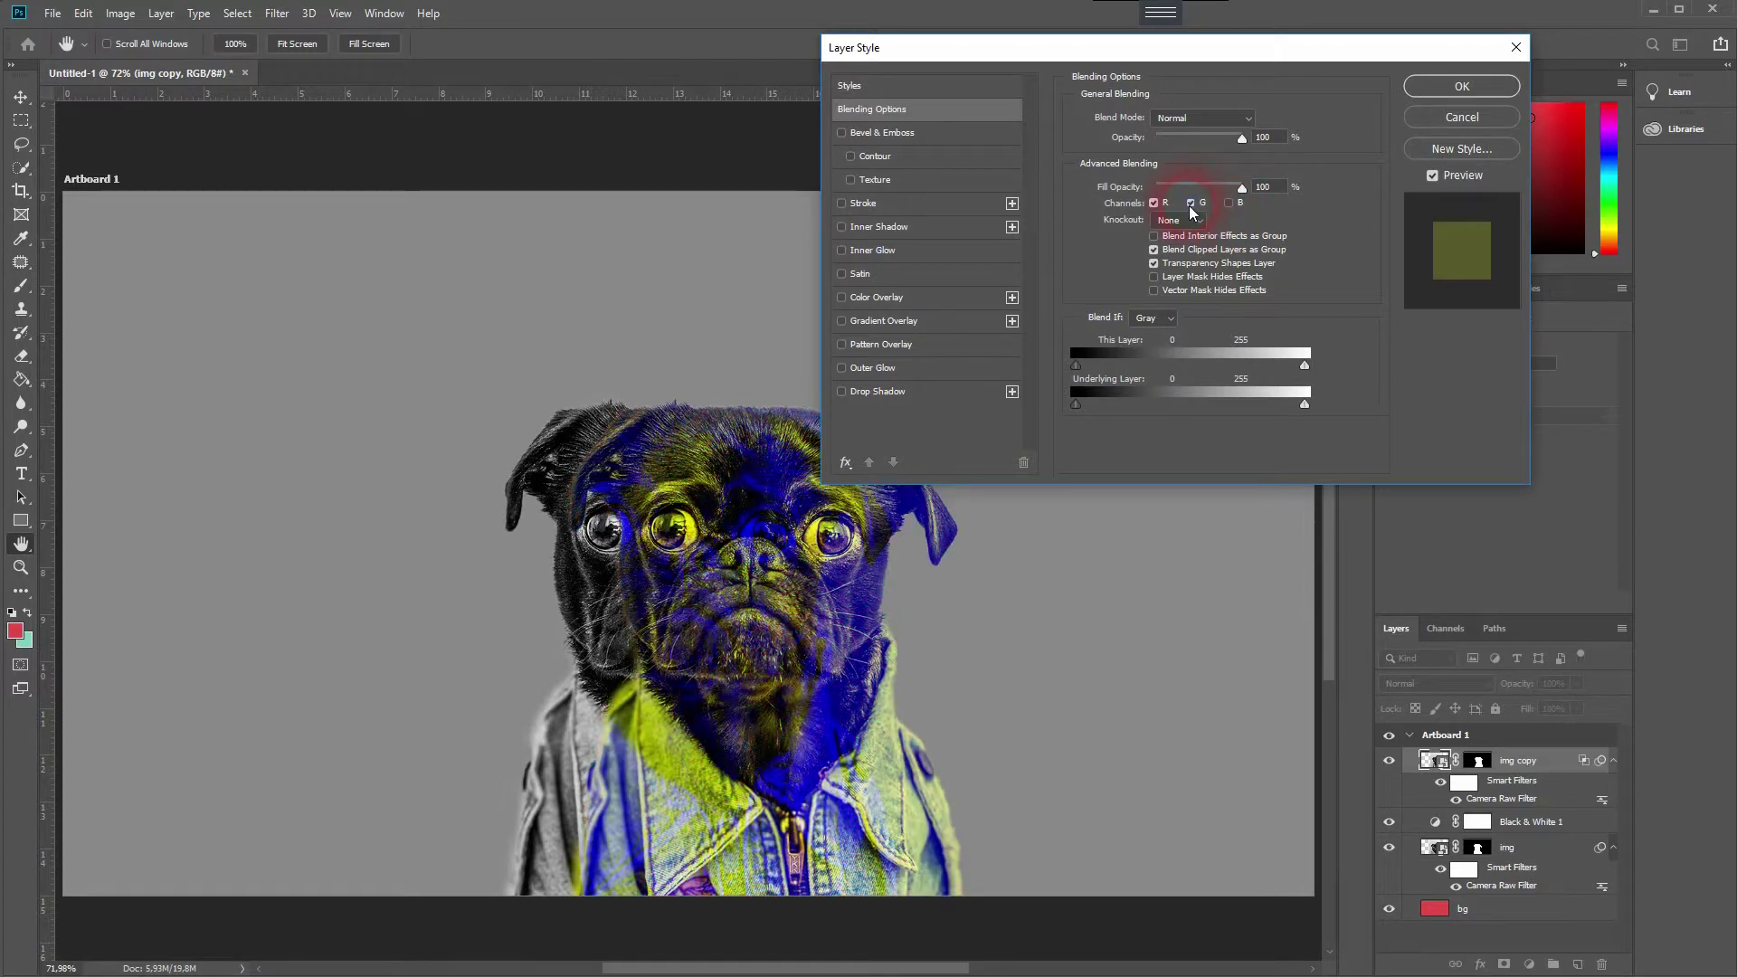
pyautogui.click(1153, 203)
pyautogui.click(1230, 203)
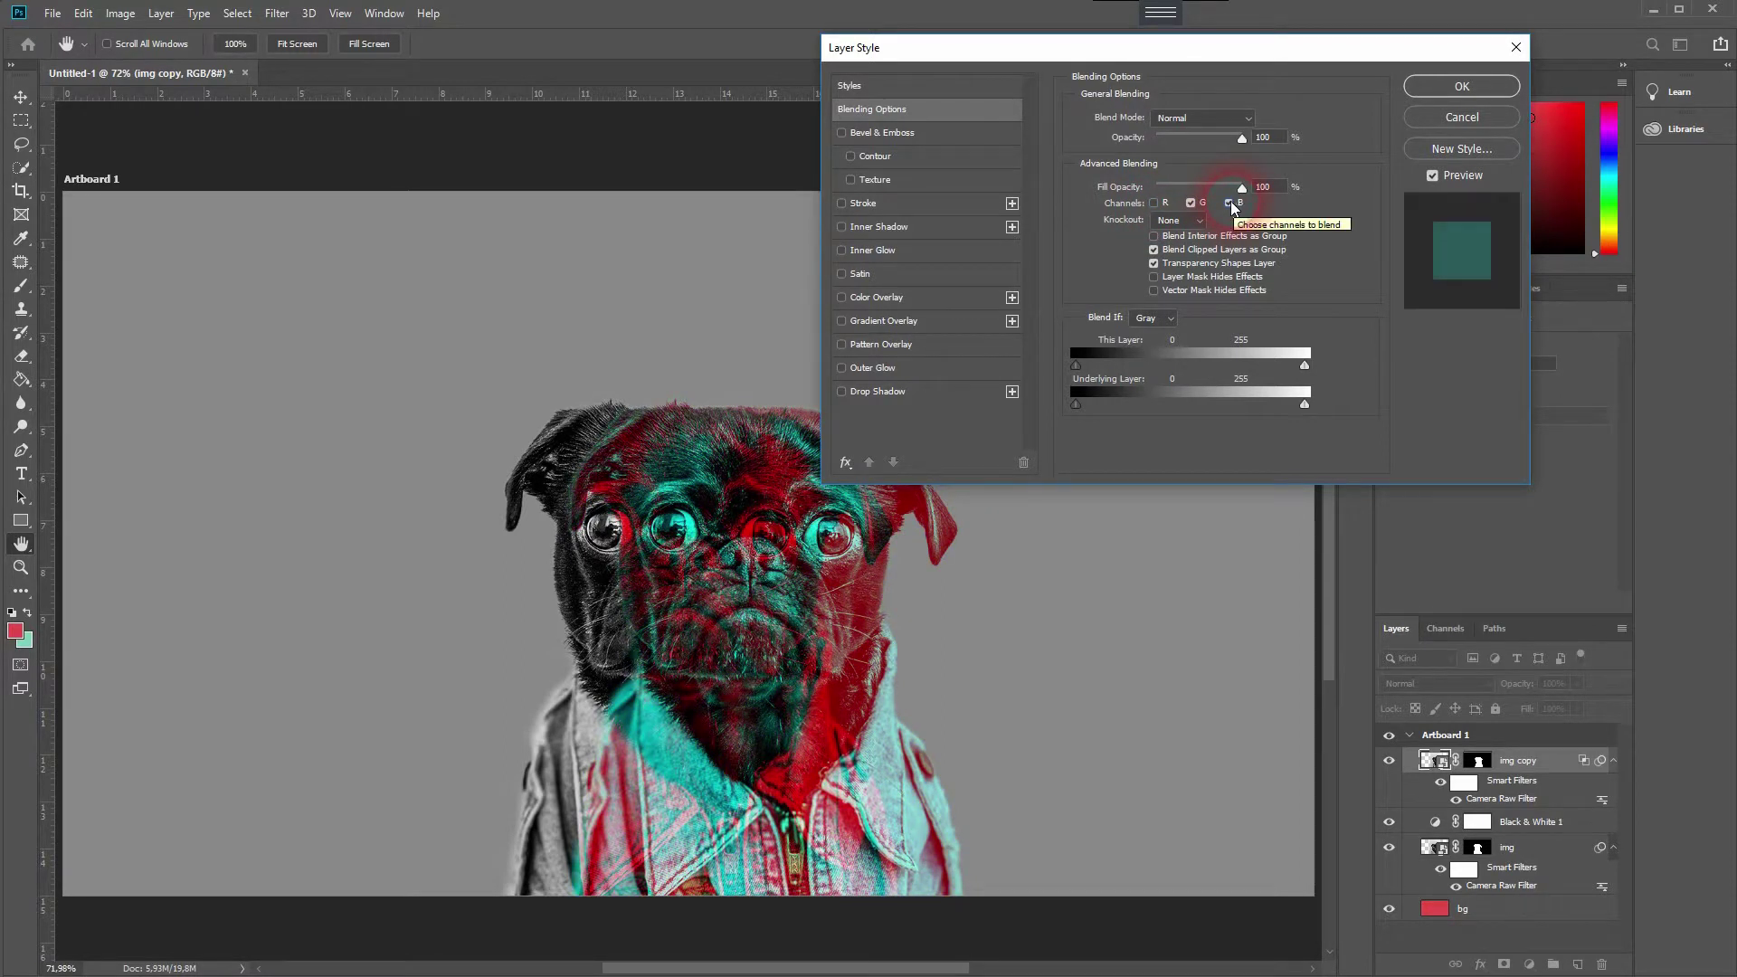
pyautogui.click(1155, 203)
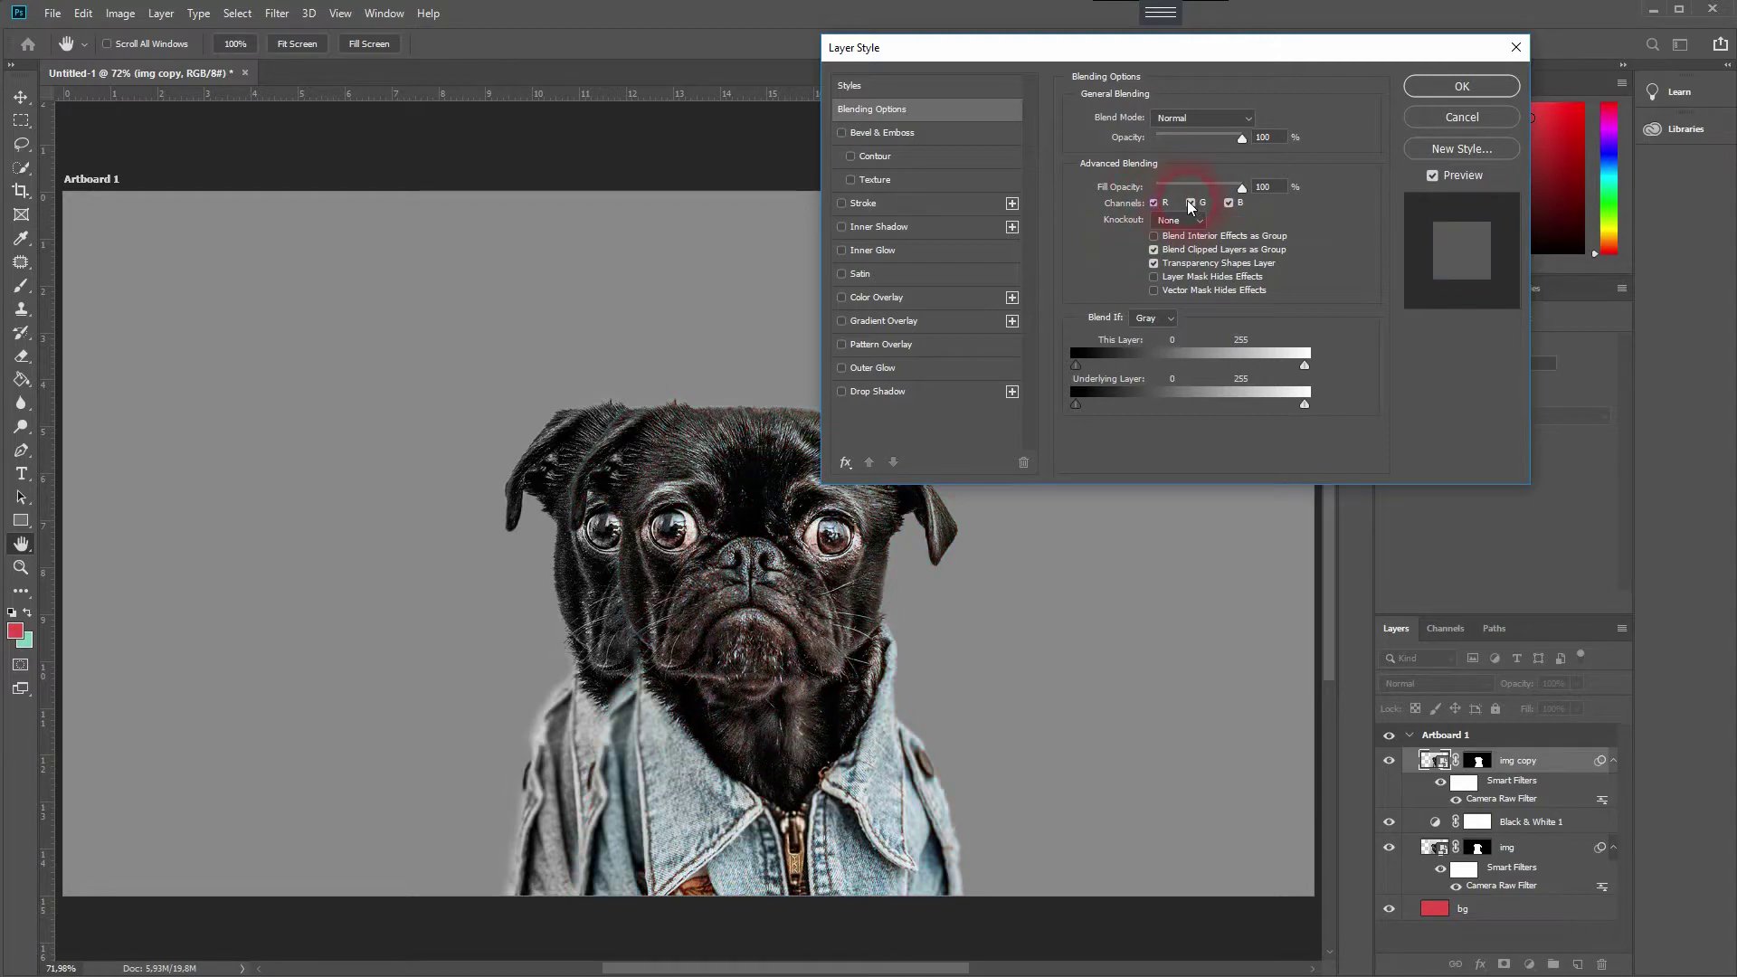
# Exclude the G channel from the img copy layer's blending, keeping R and B, and apply the layer style.
pyautogui.click(1190, 202)
pyautogui.click(1451, 89)
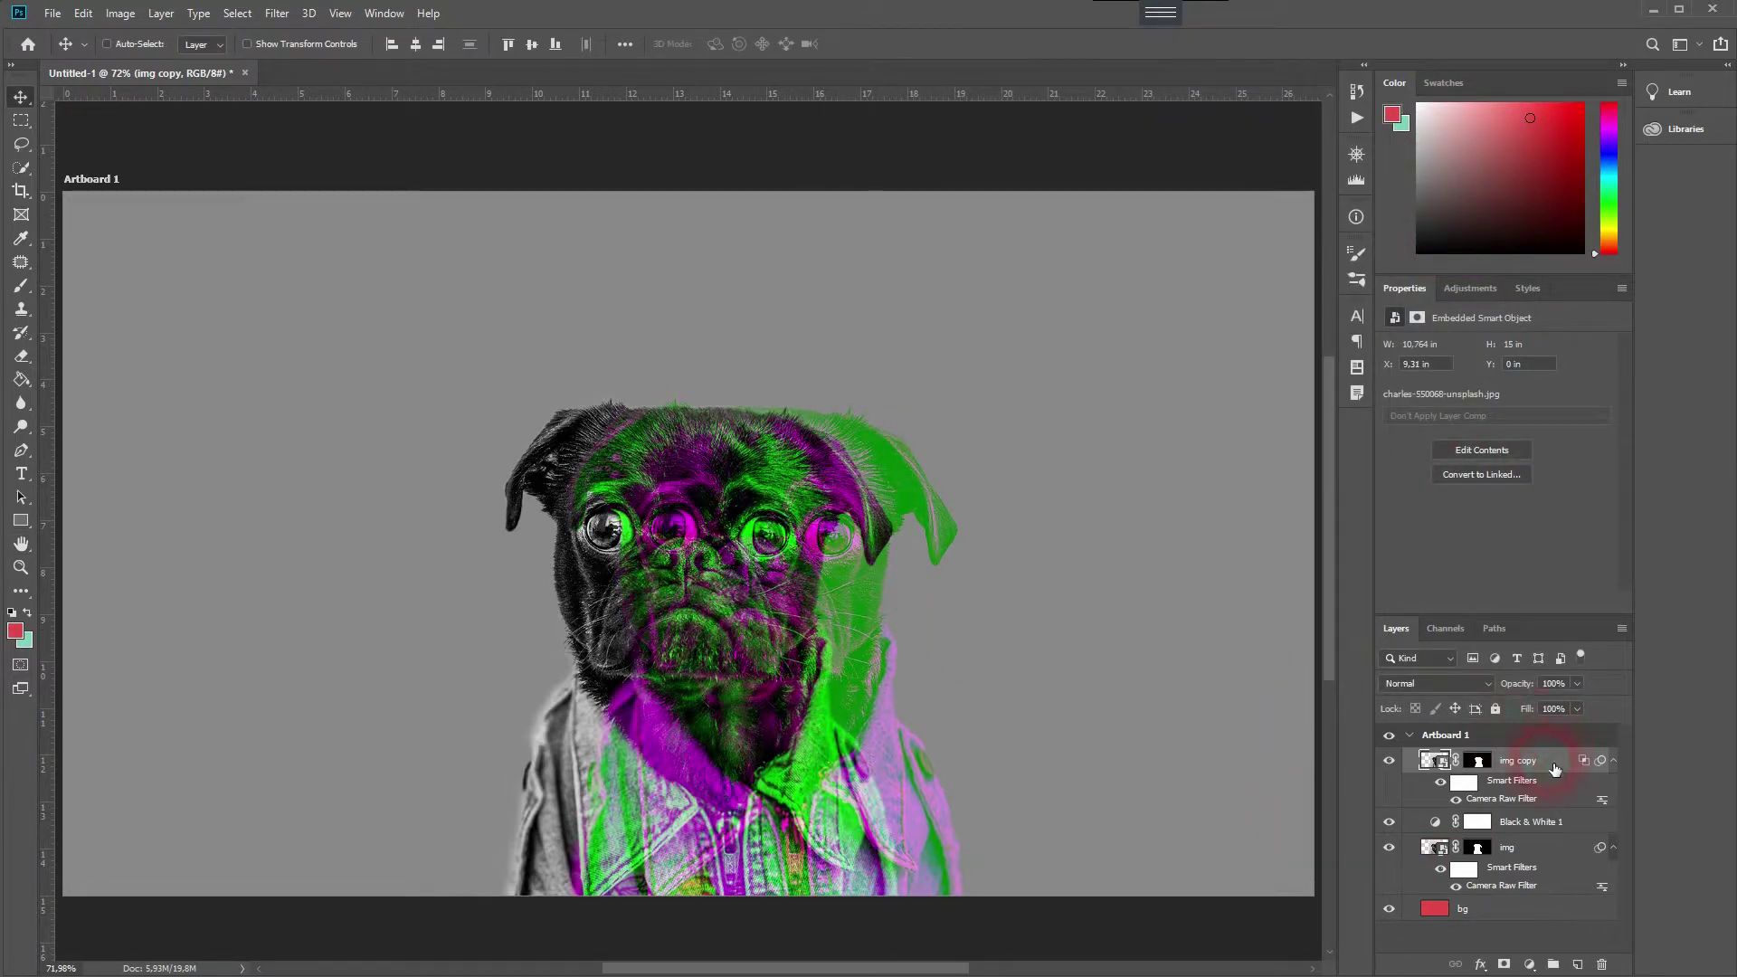
# Move the img copy layer below the img layer and clip the Black & White 1 adjustment to img.
pyautogui.moveTo(1555, 769); pyautogui.dragTo(1544, 890)
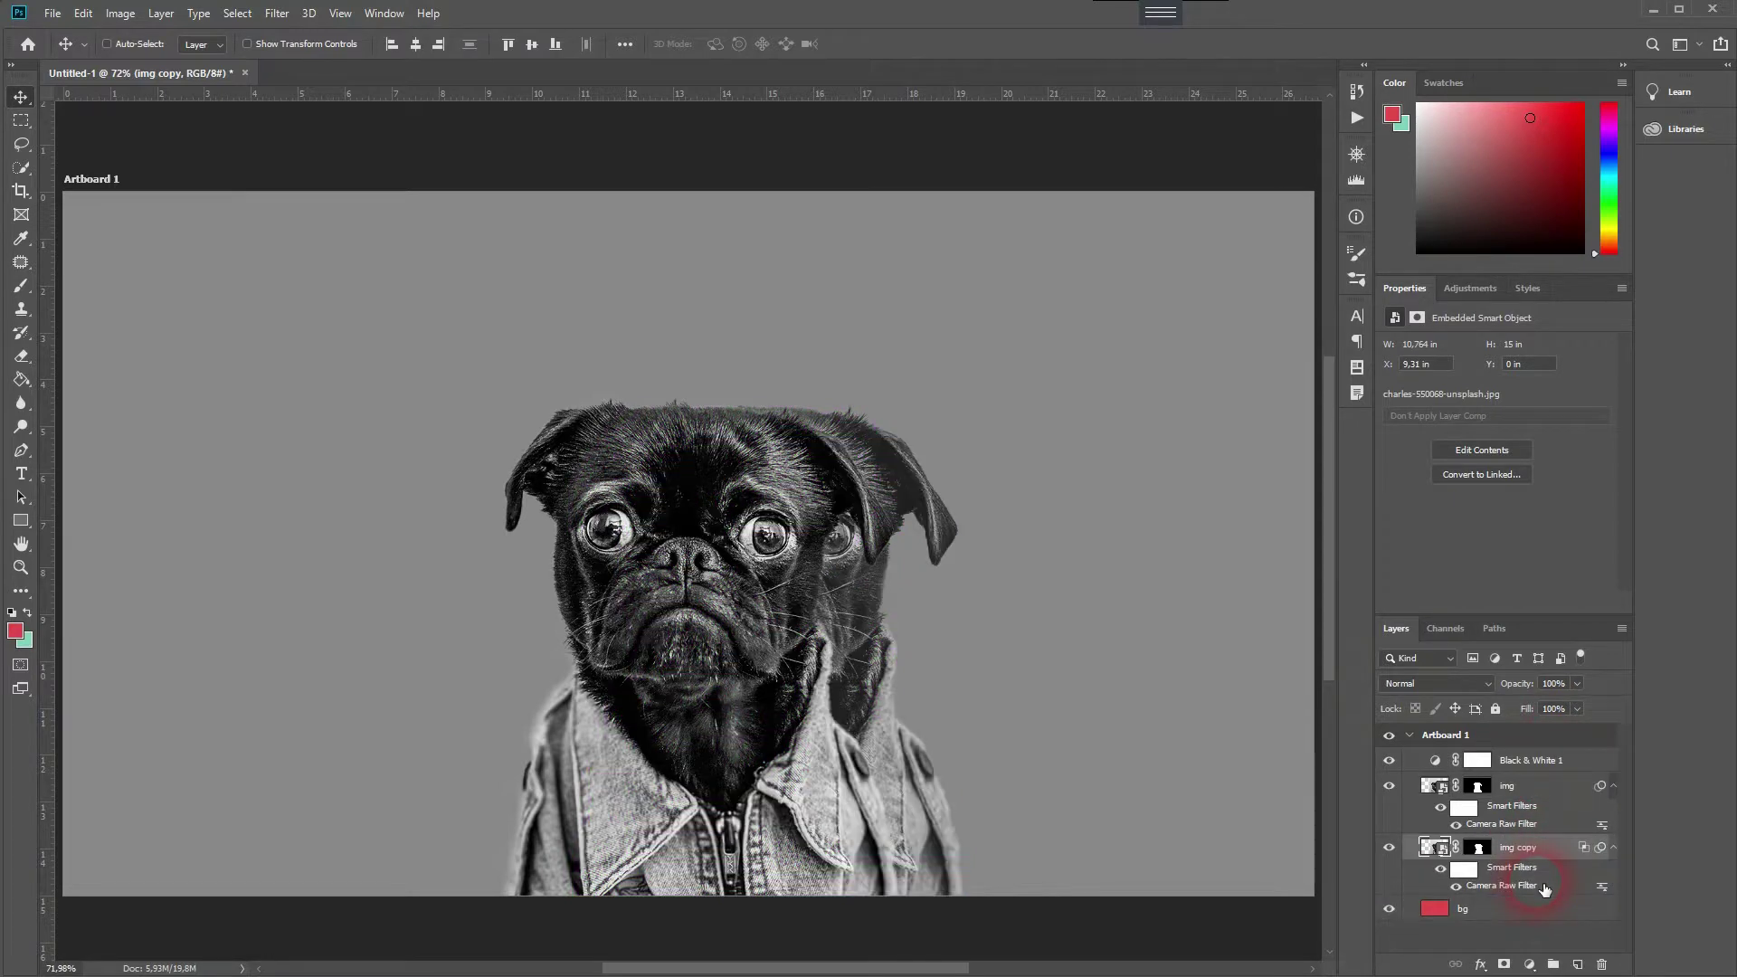
pyautogui.rightClick(1535, 771)
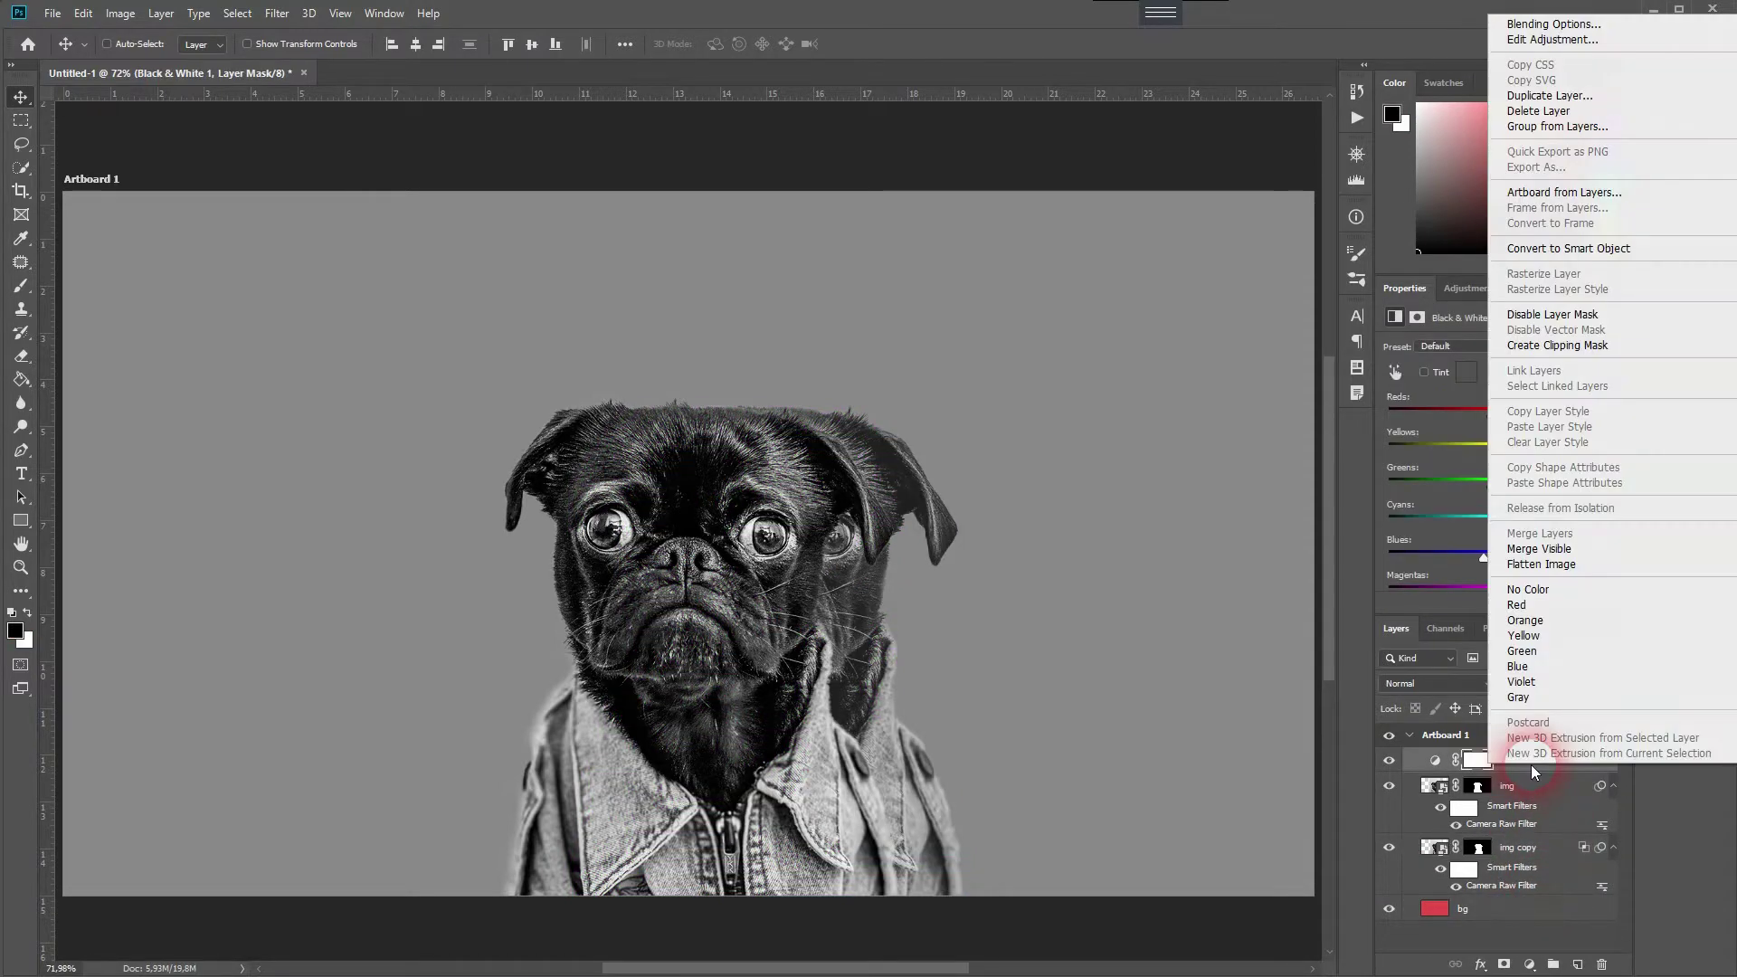
pyautogui.click(1556, 346)
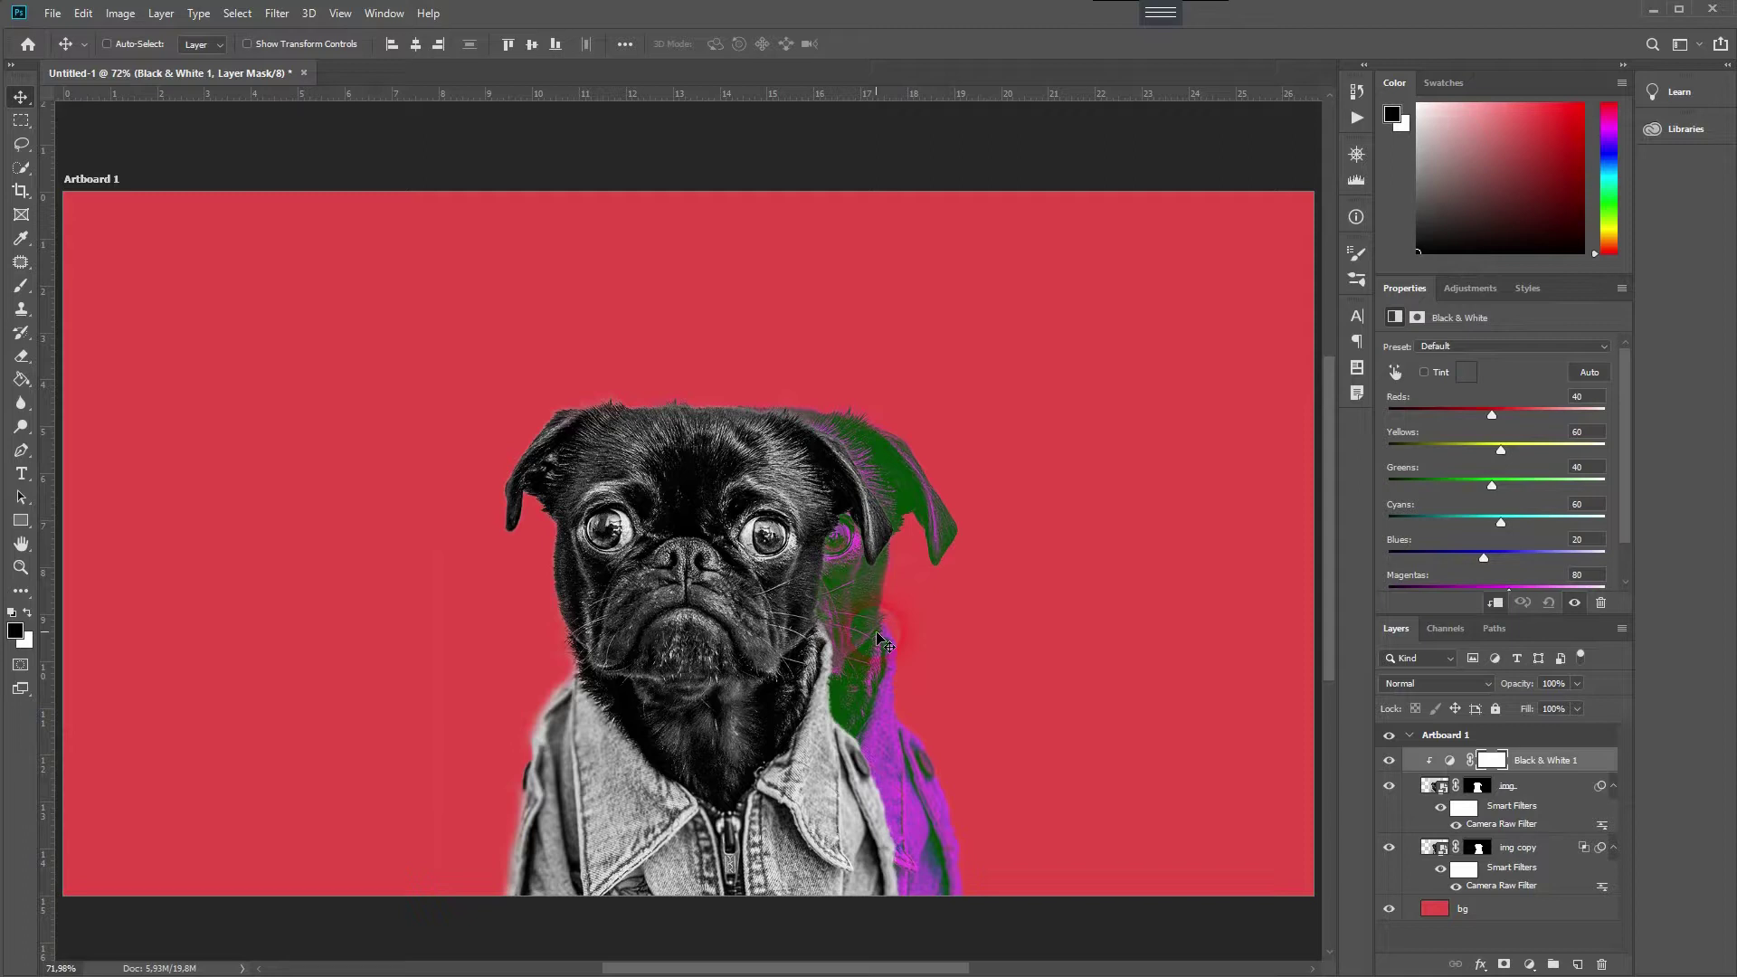
# Move the img copy layer up to about Y -0.8 in and group it with the img and Black & White 1 layers.
pyautogui.moveTo(873, 619); pyautogui.dragTo(871, 582)
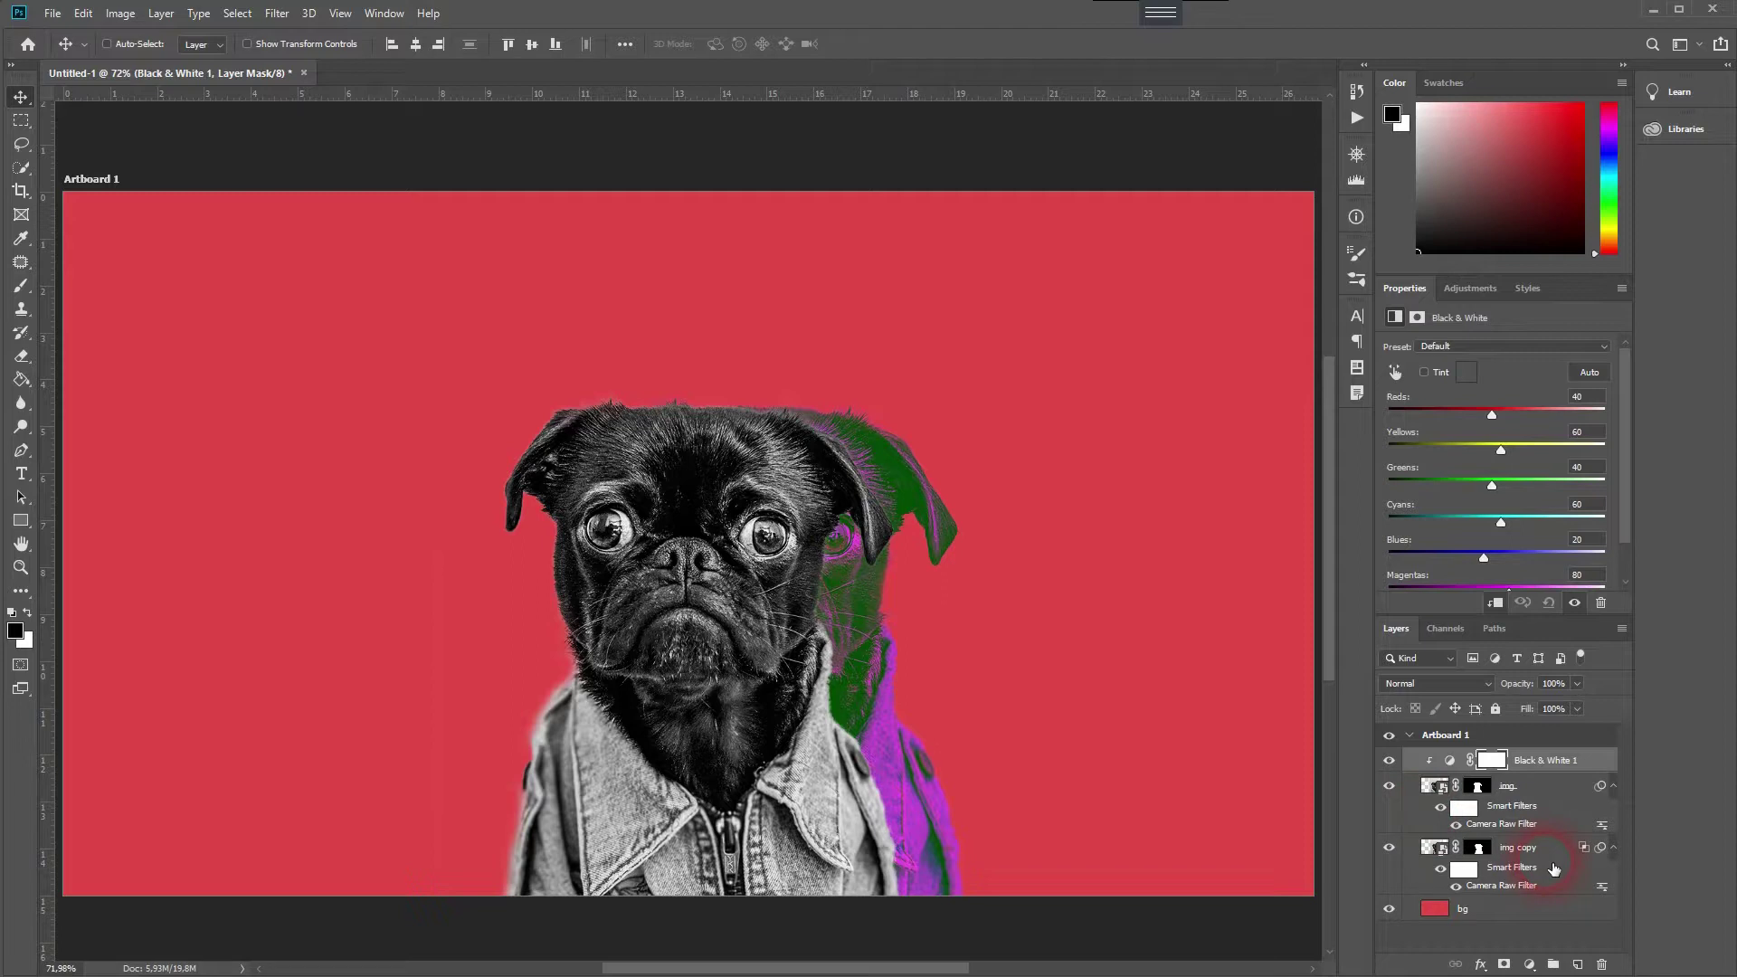
pyautogui.moveTo(886, 604); pyautogui.dragTo(886, 562)
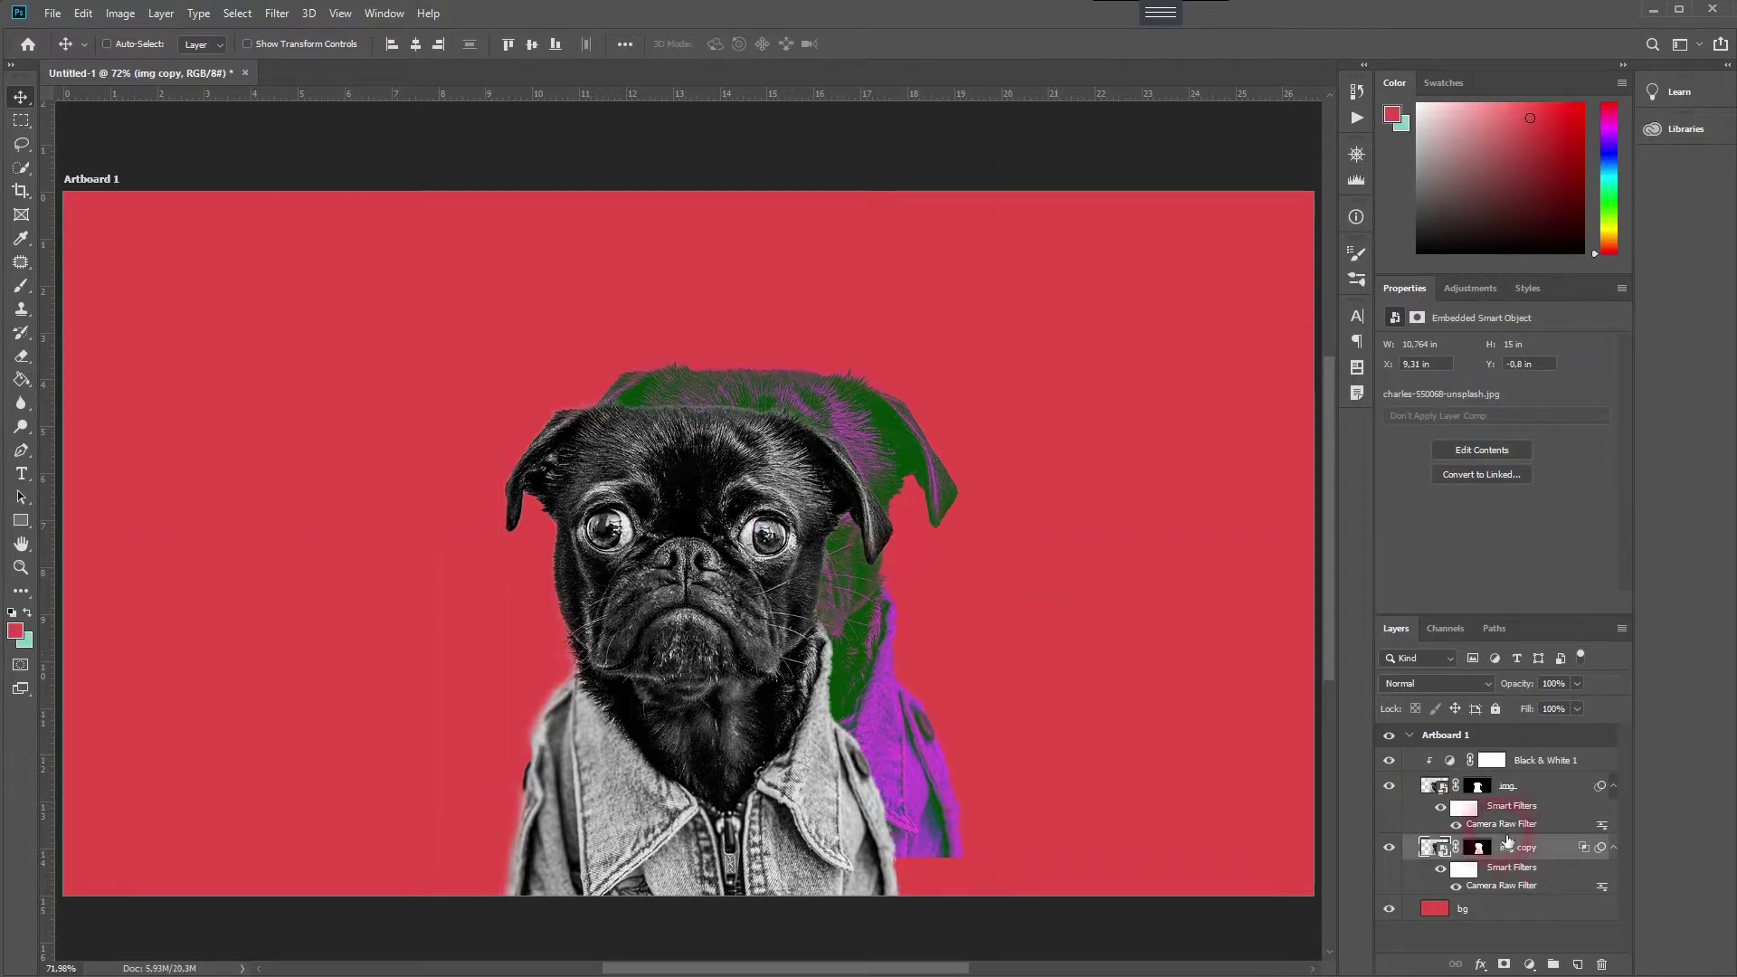
pyautogui.keyDown('ctrl'); pyautogui.click(1559, 817); pyautogui.keyUp('ctrl')
pyautogui.click(1543, 763)
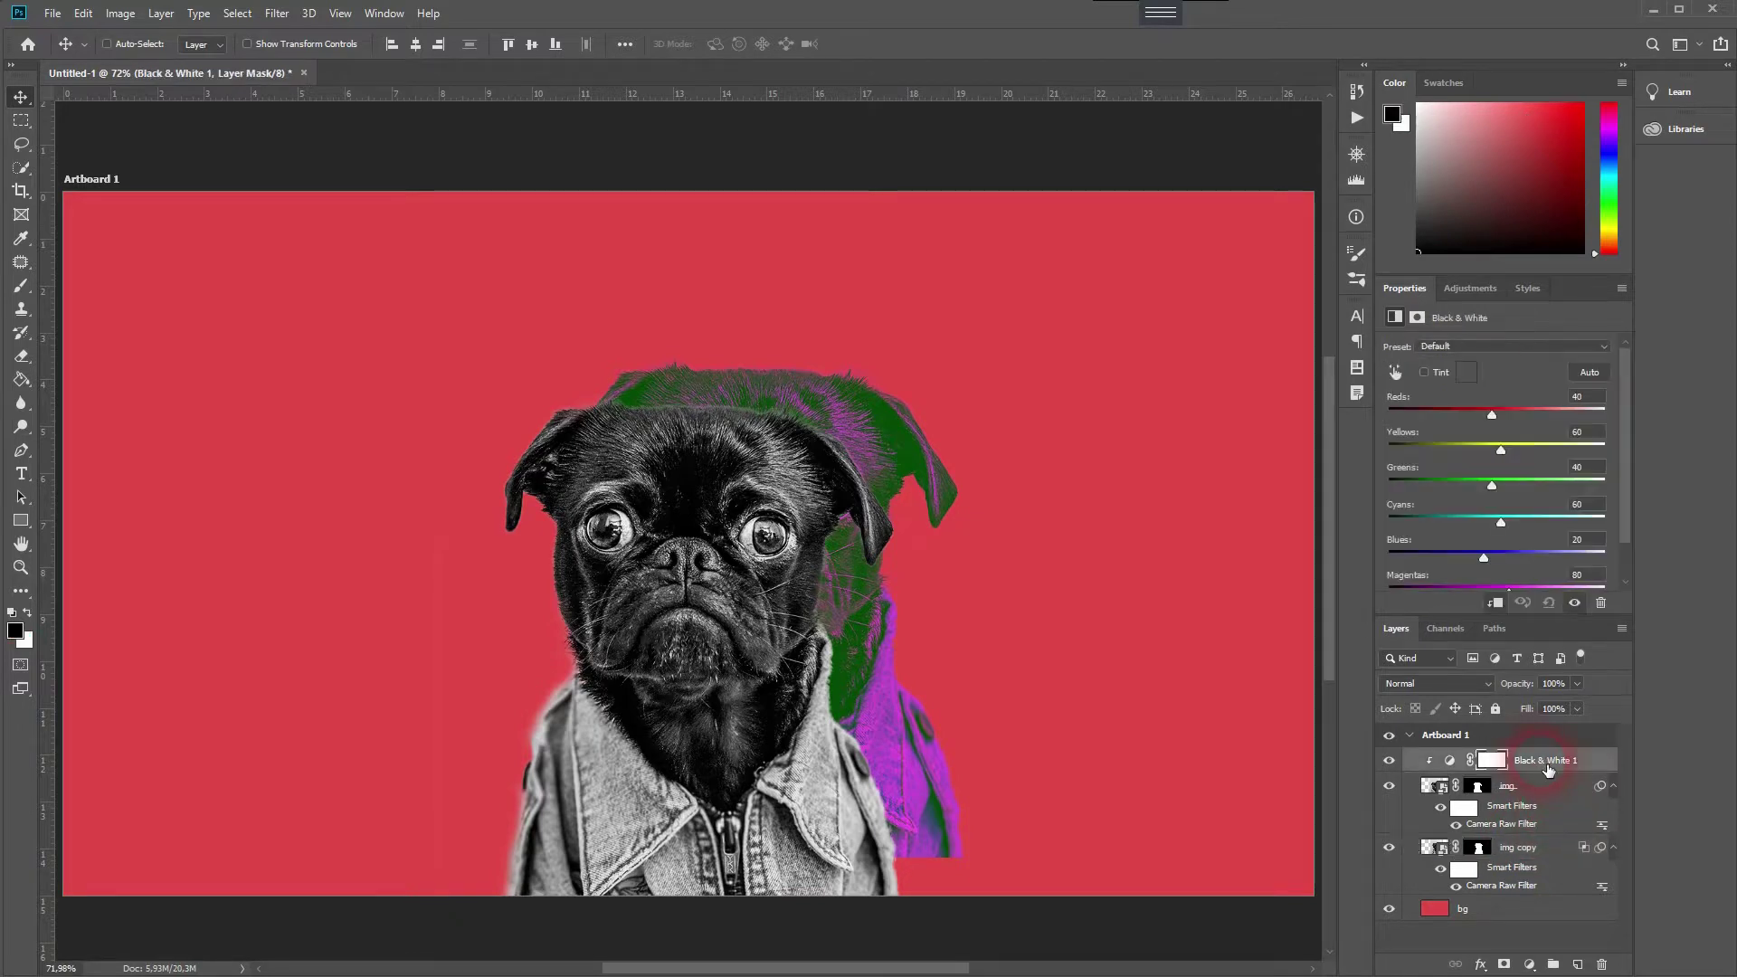
pyautogui.keyDown('shift'); pyautogui.click(1555, 880); pyautogui.keyUp('shift')
pyautogui.hotkey('ctrl', 'g')
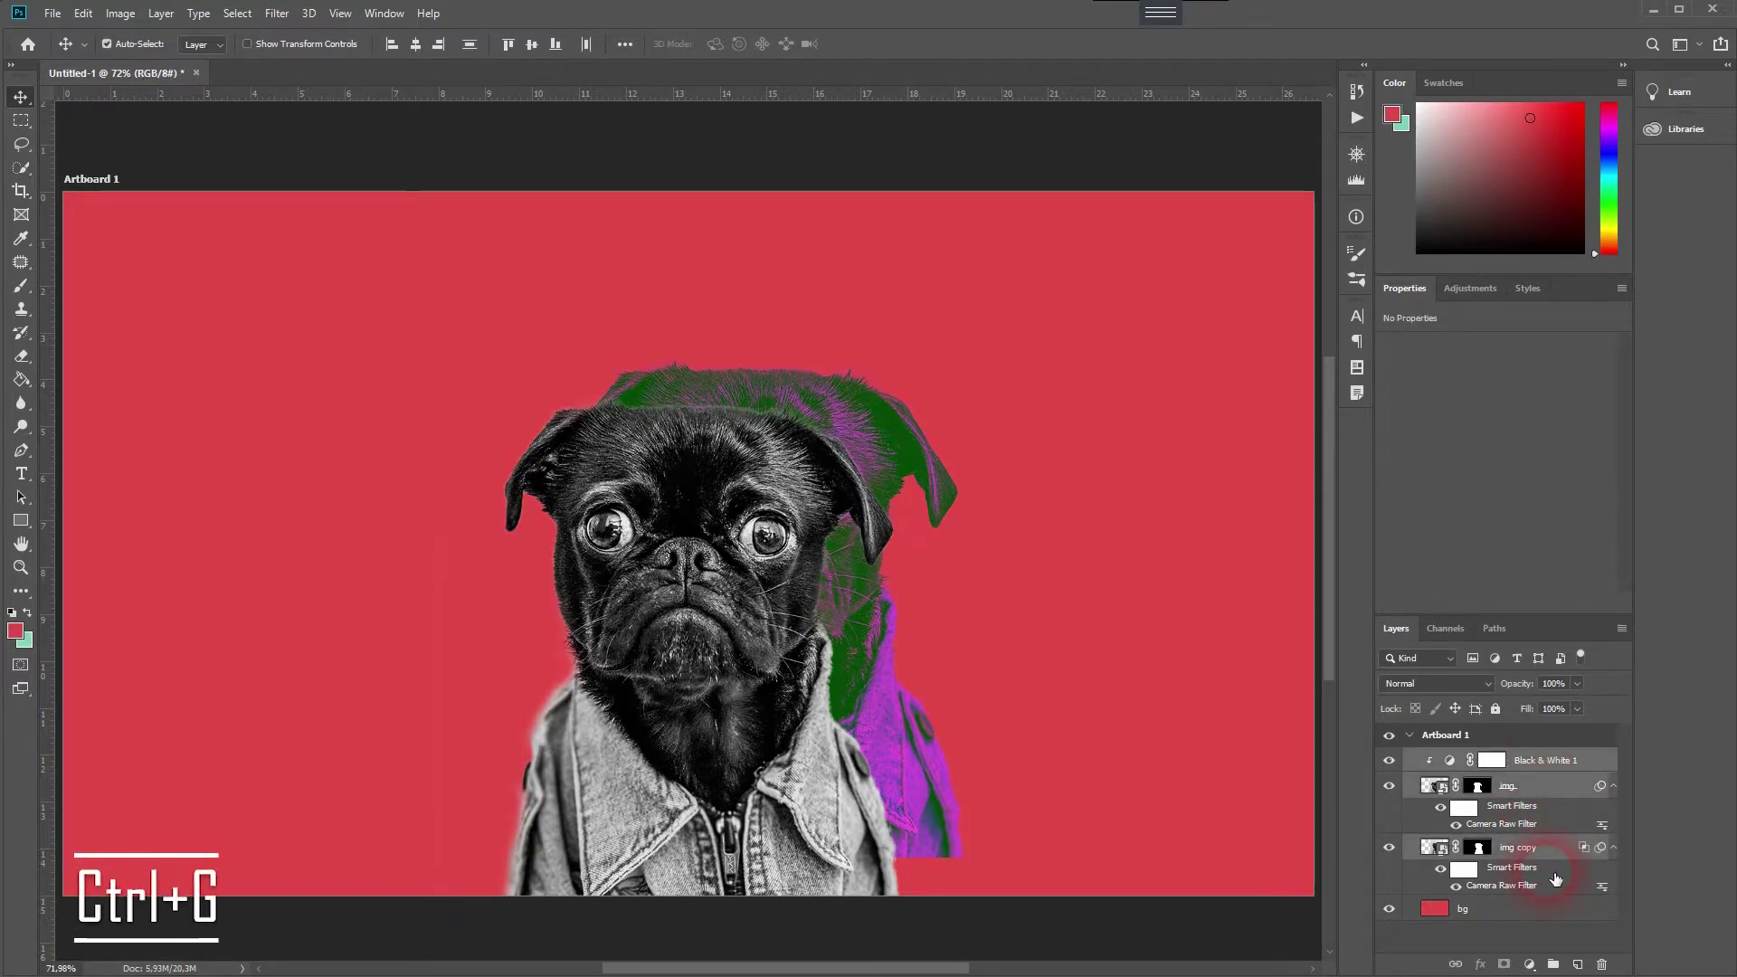
# Scale Group 1 to about 112% and move it down and right so the jackets run off the artboard's bottom edge.
pyautogui.hotkey('ctrl', 't')
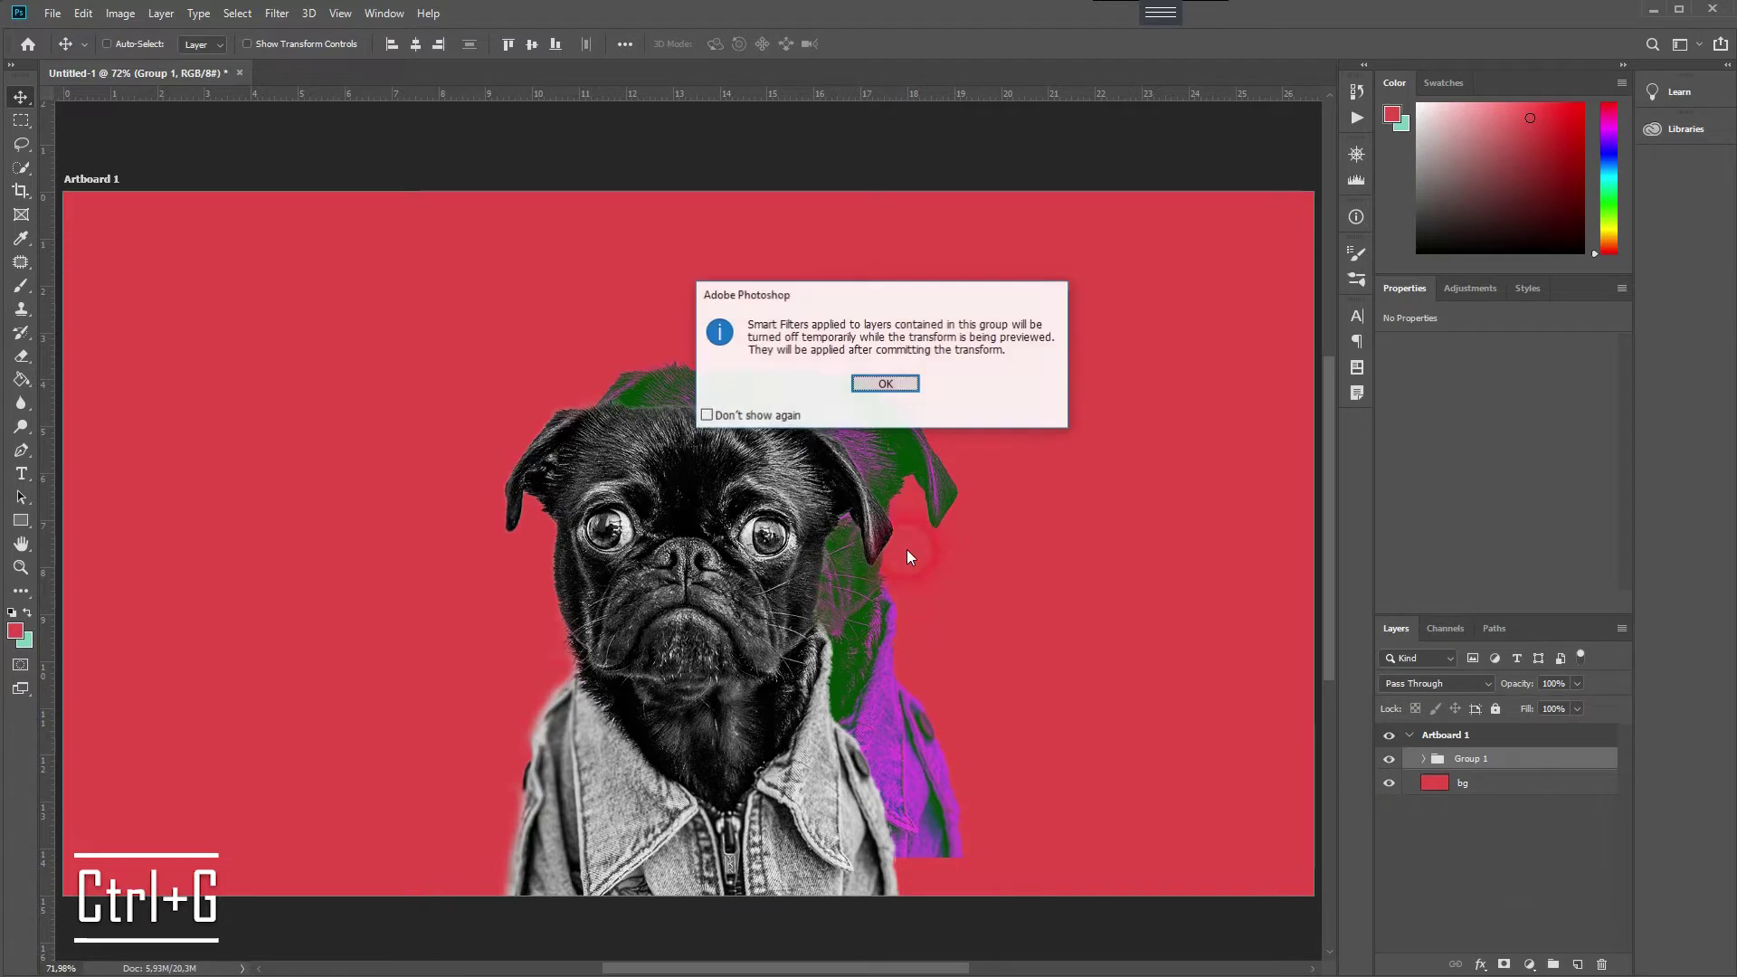
pyautogui.click(896, 383)
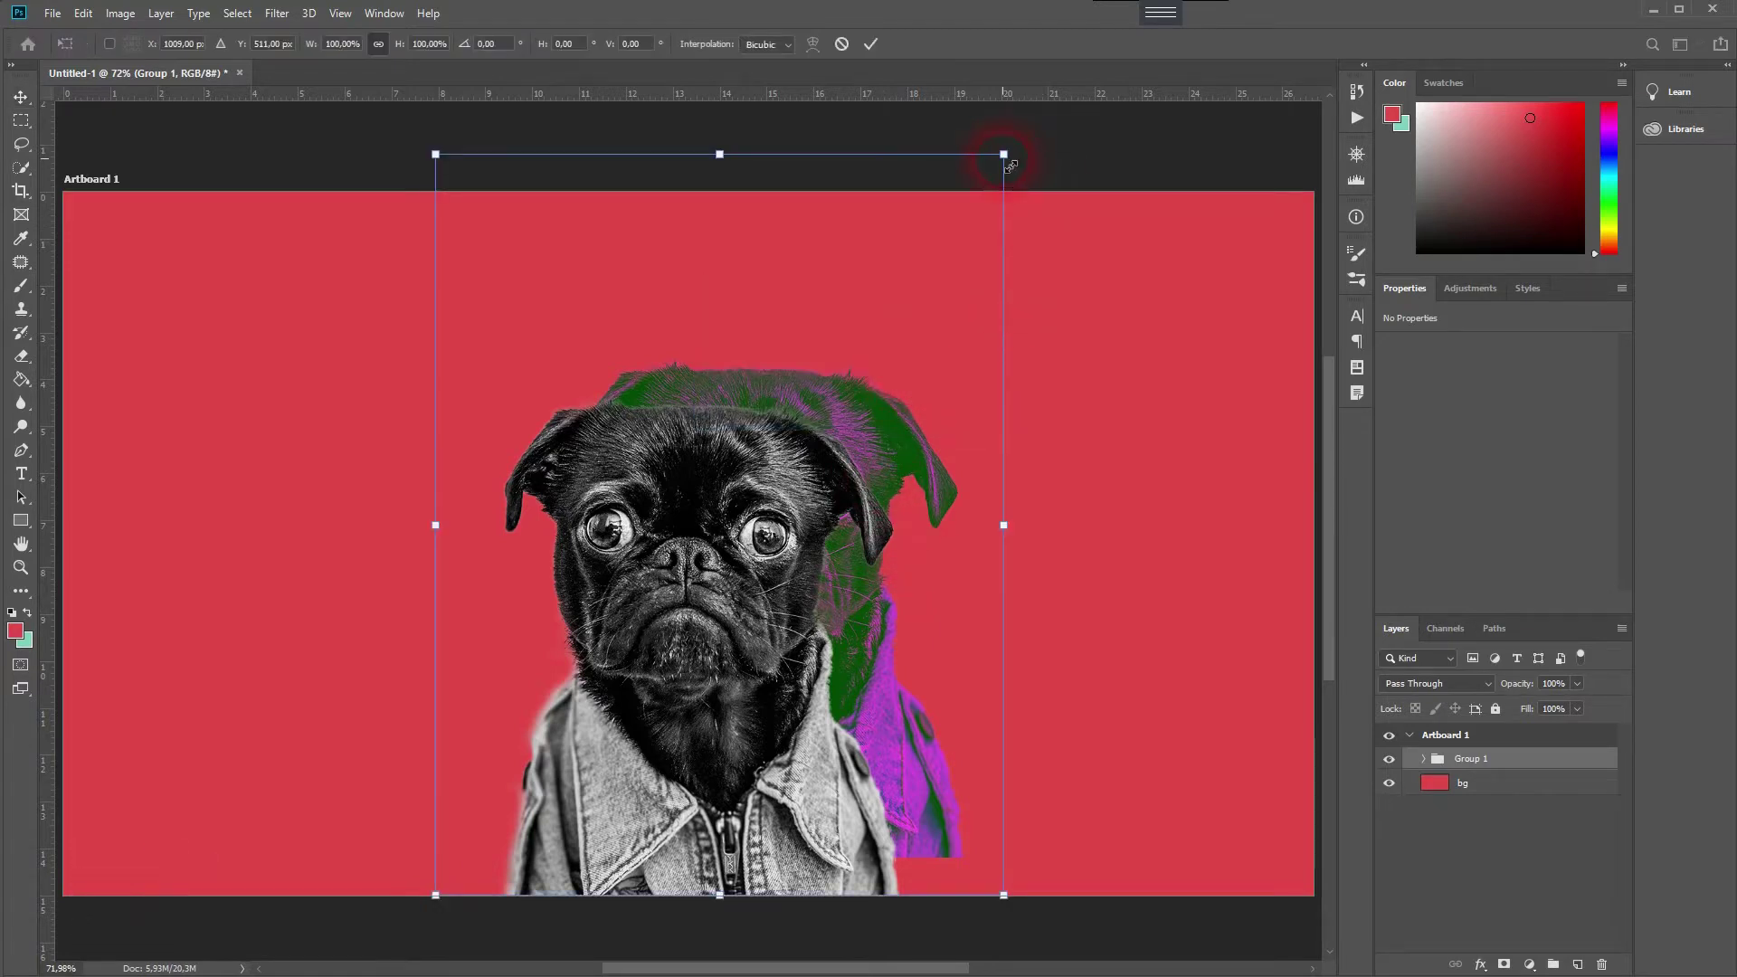
pyautogui.moveTo(1004, 154); pyautogui.dragTo(1149, 129)
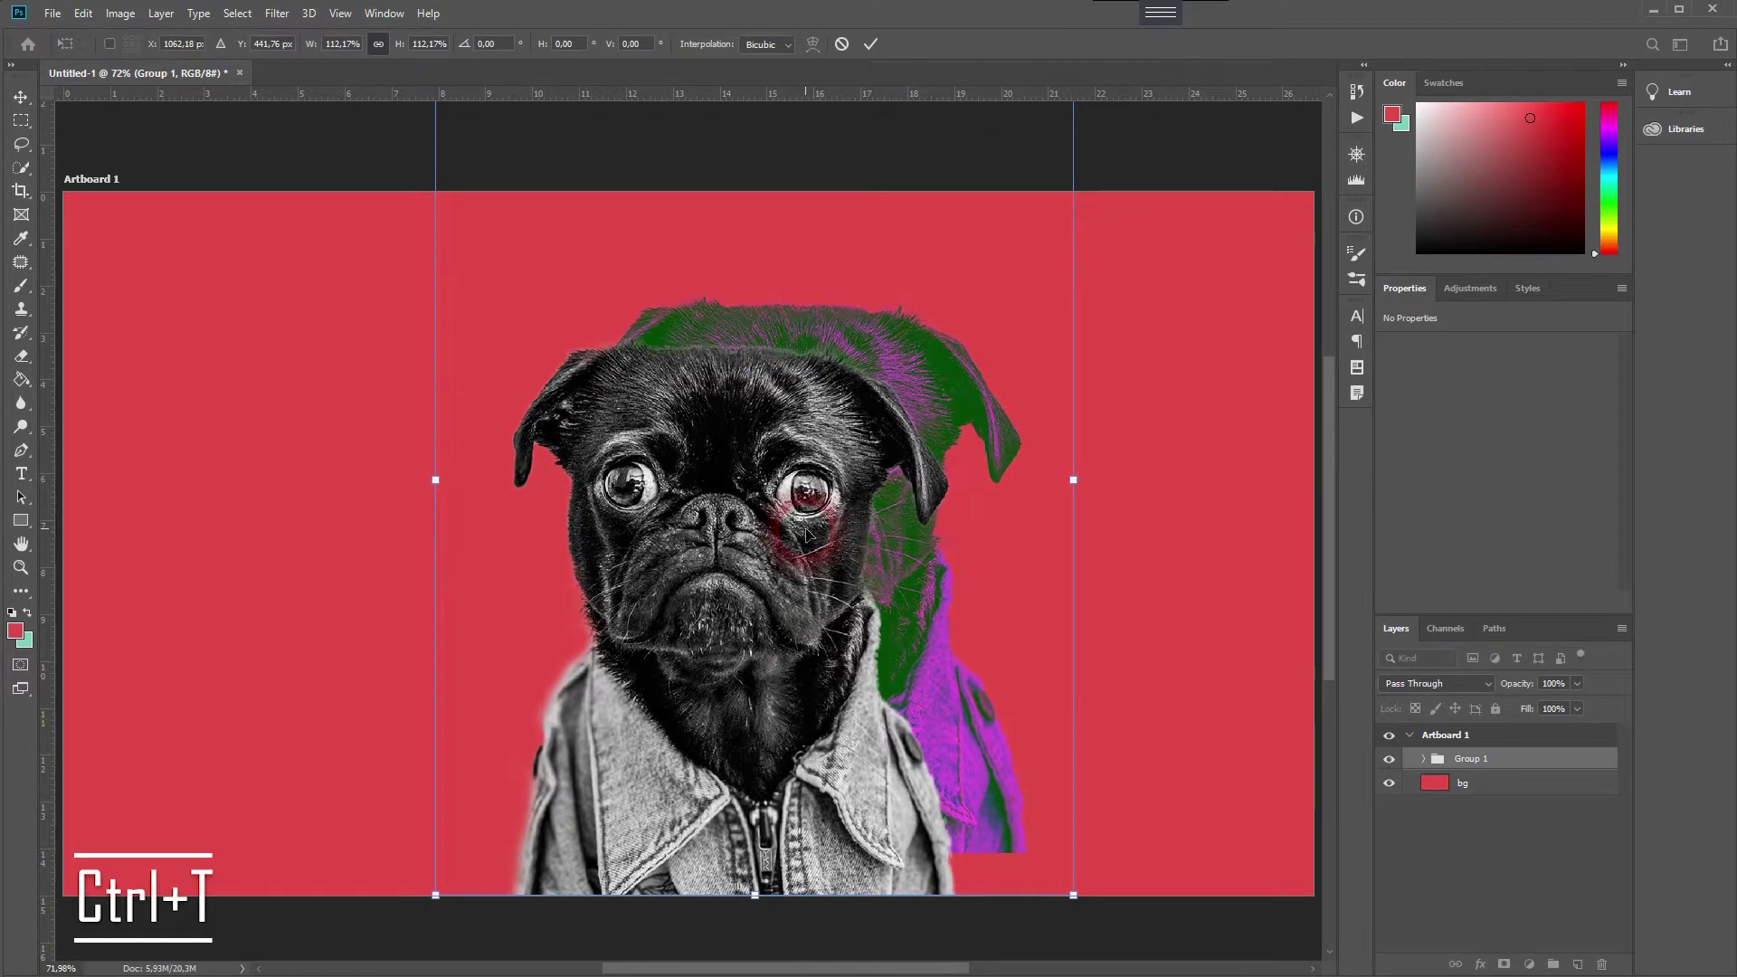
pyautogui.moveTo(809, 534); pyautogui.dragTo(861, 626)
pyautogui.press('Return')
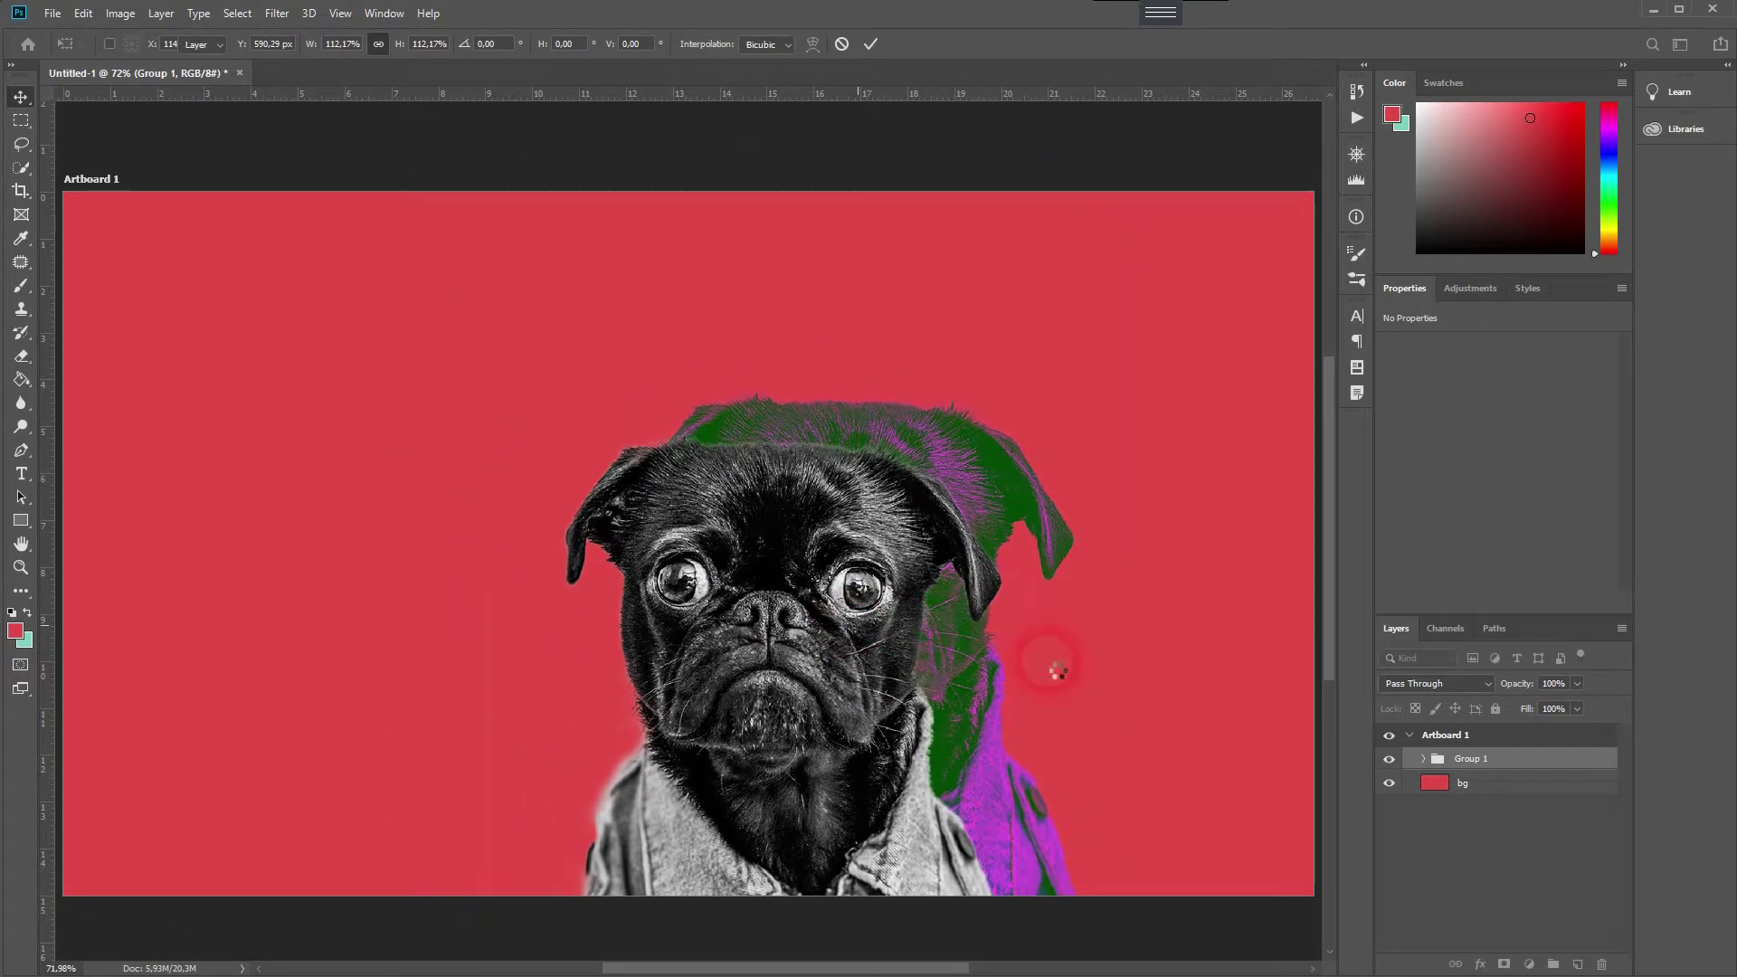
pyautogui.click(1366, 793)
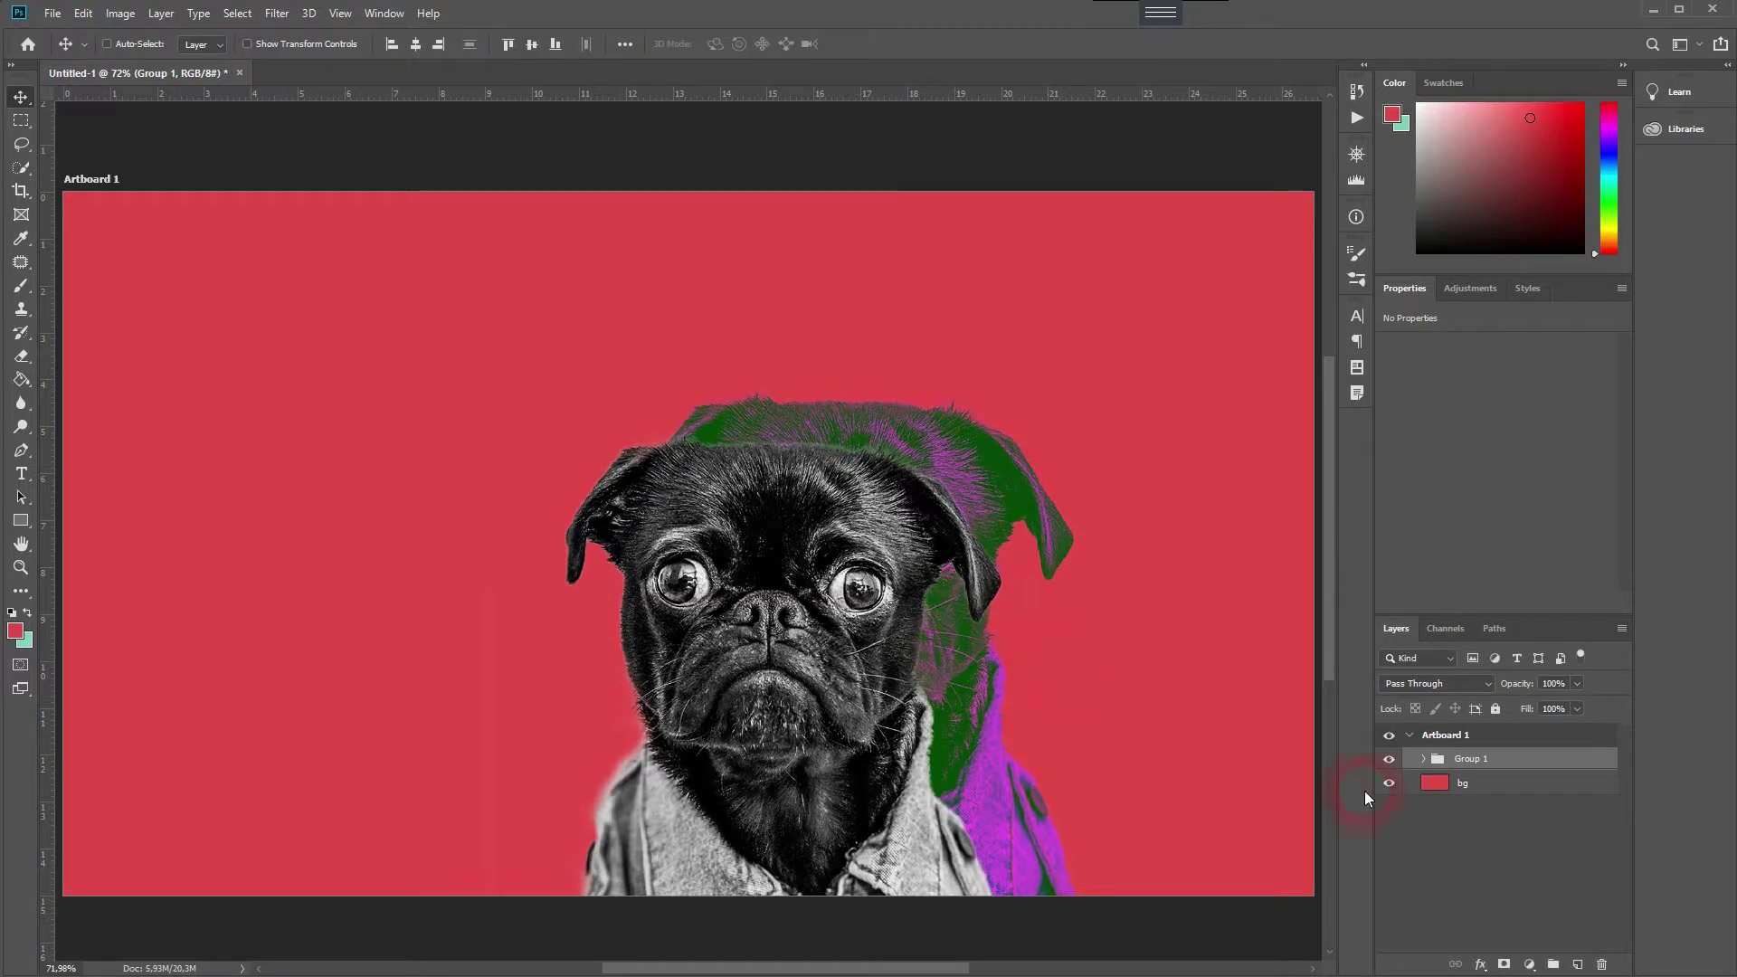
# Expand Group 1 and open the blending options of the img copy layer, keeping the pugs in view.
pyautogui.click(1424, 759)
pyautogui.click(1555, 890)
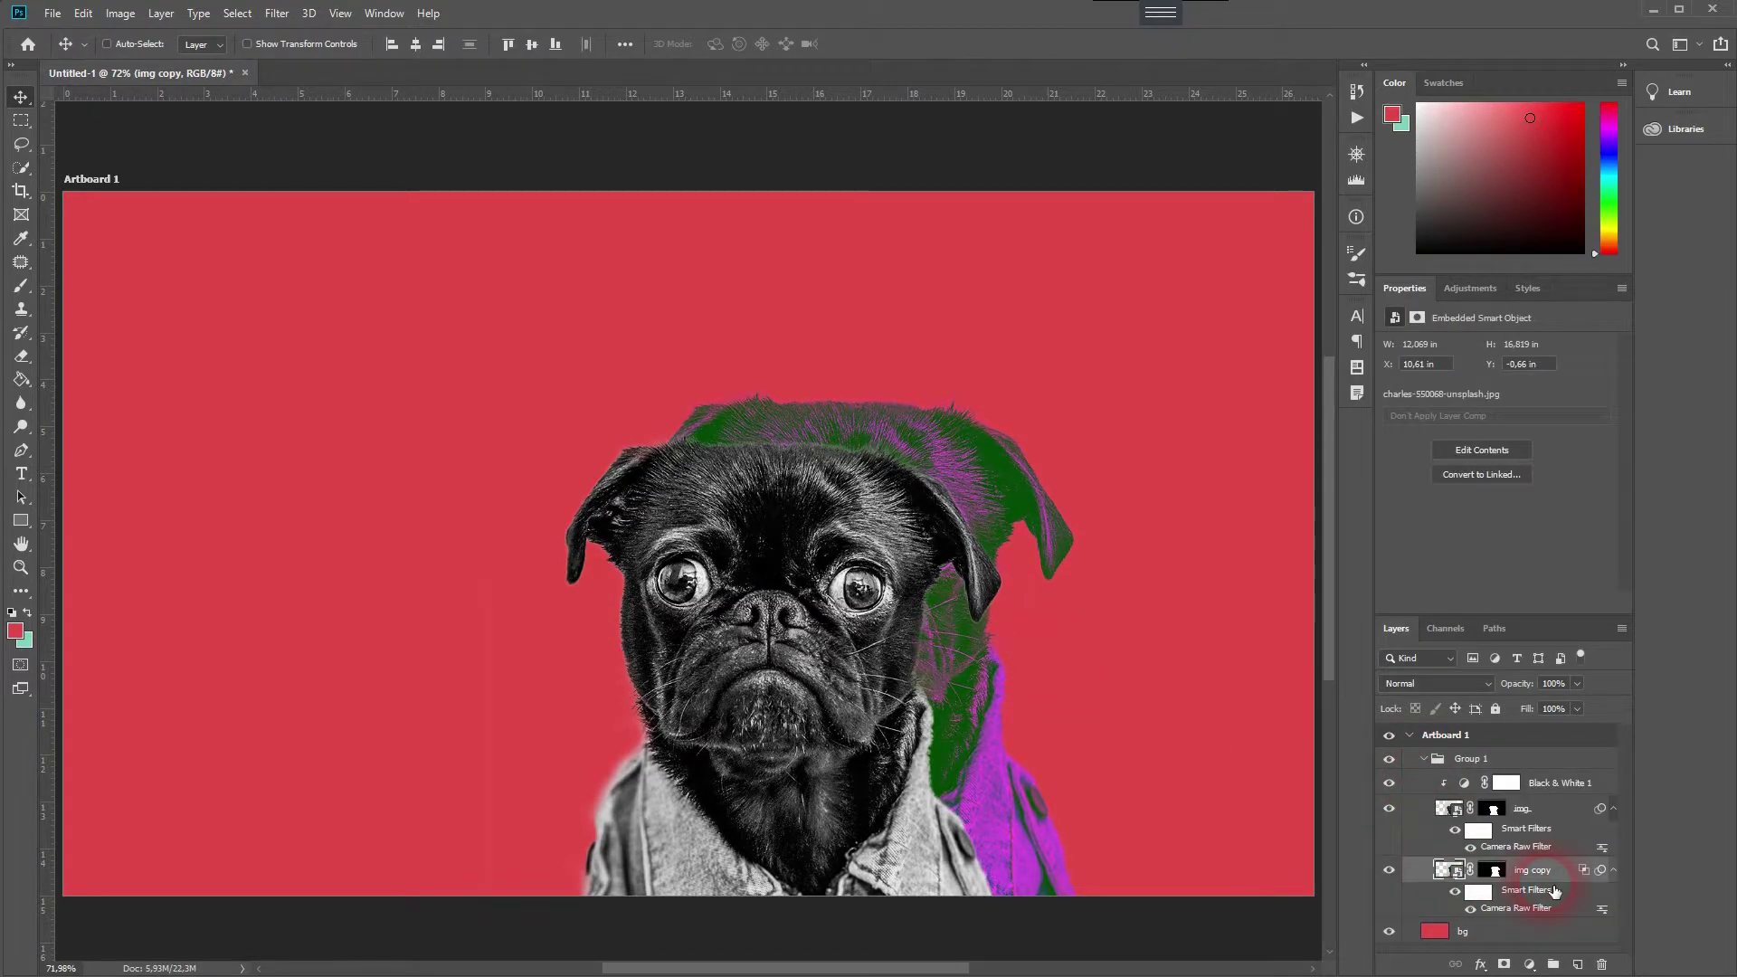
pyautogui.rightClick(1460, 876)
pyautogui.click(1493, 886)
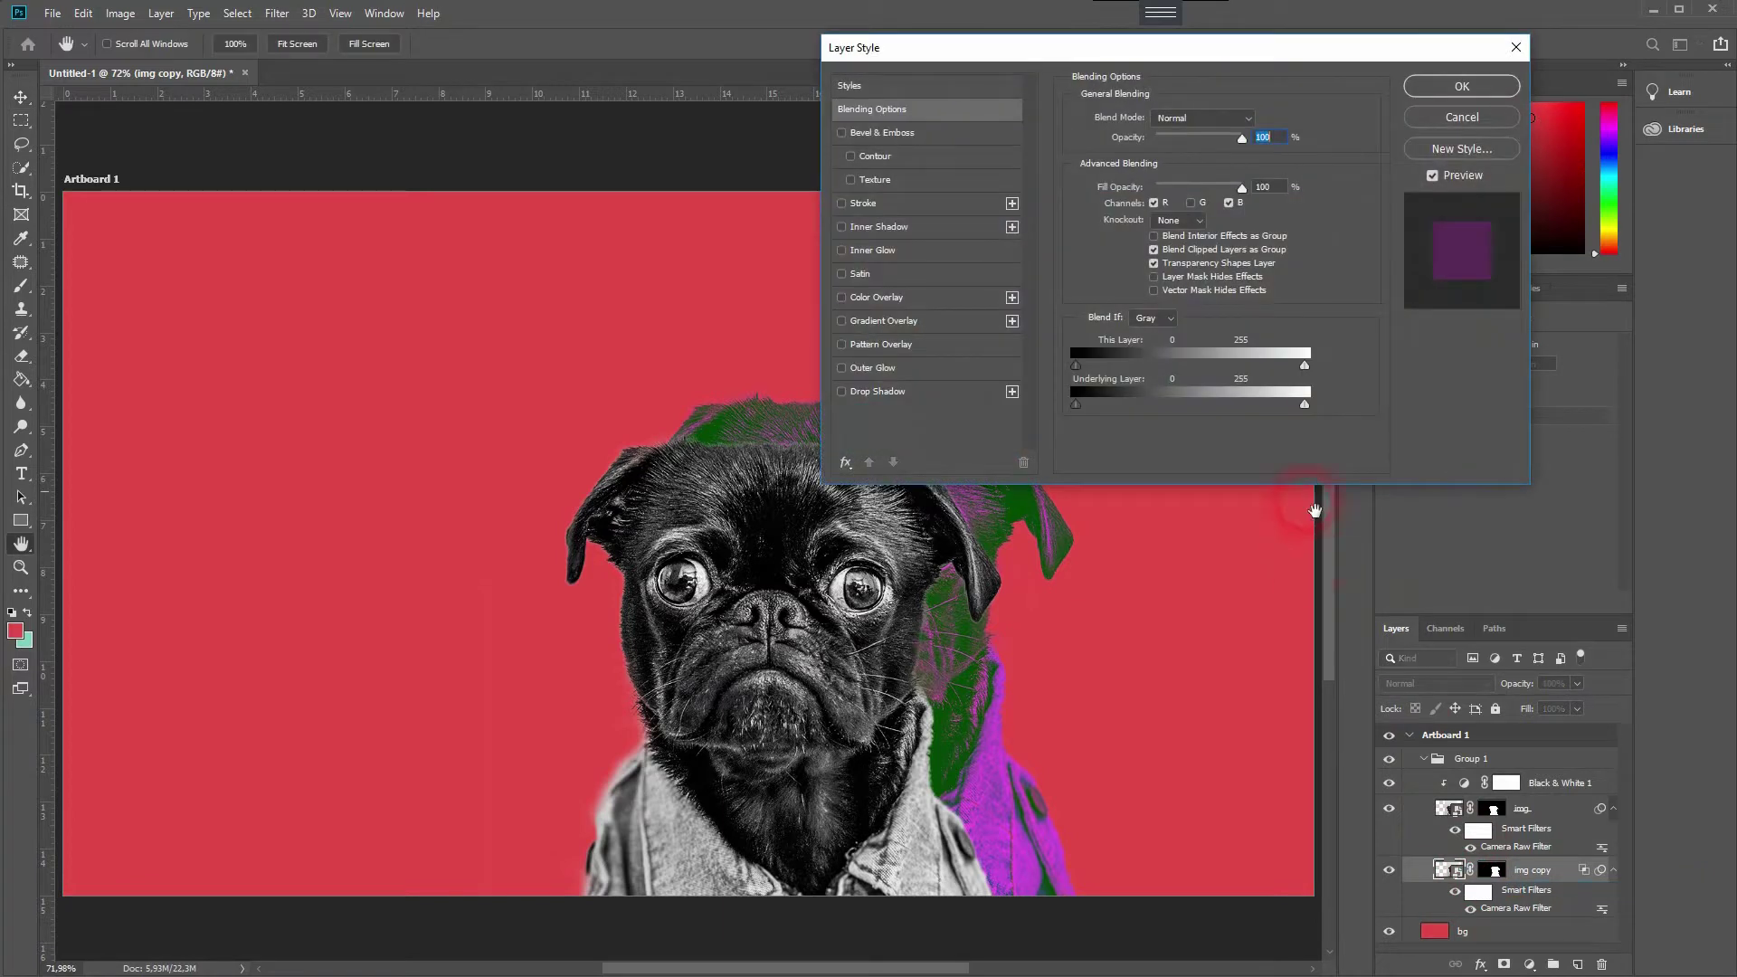
pyautogui.moveTo(1271, 47); pyautogui.dragTo(1403, 22)
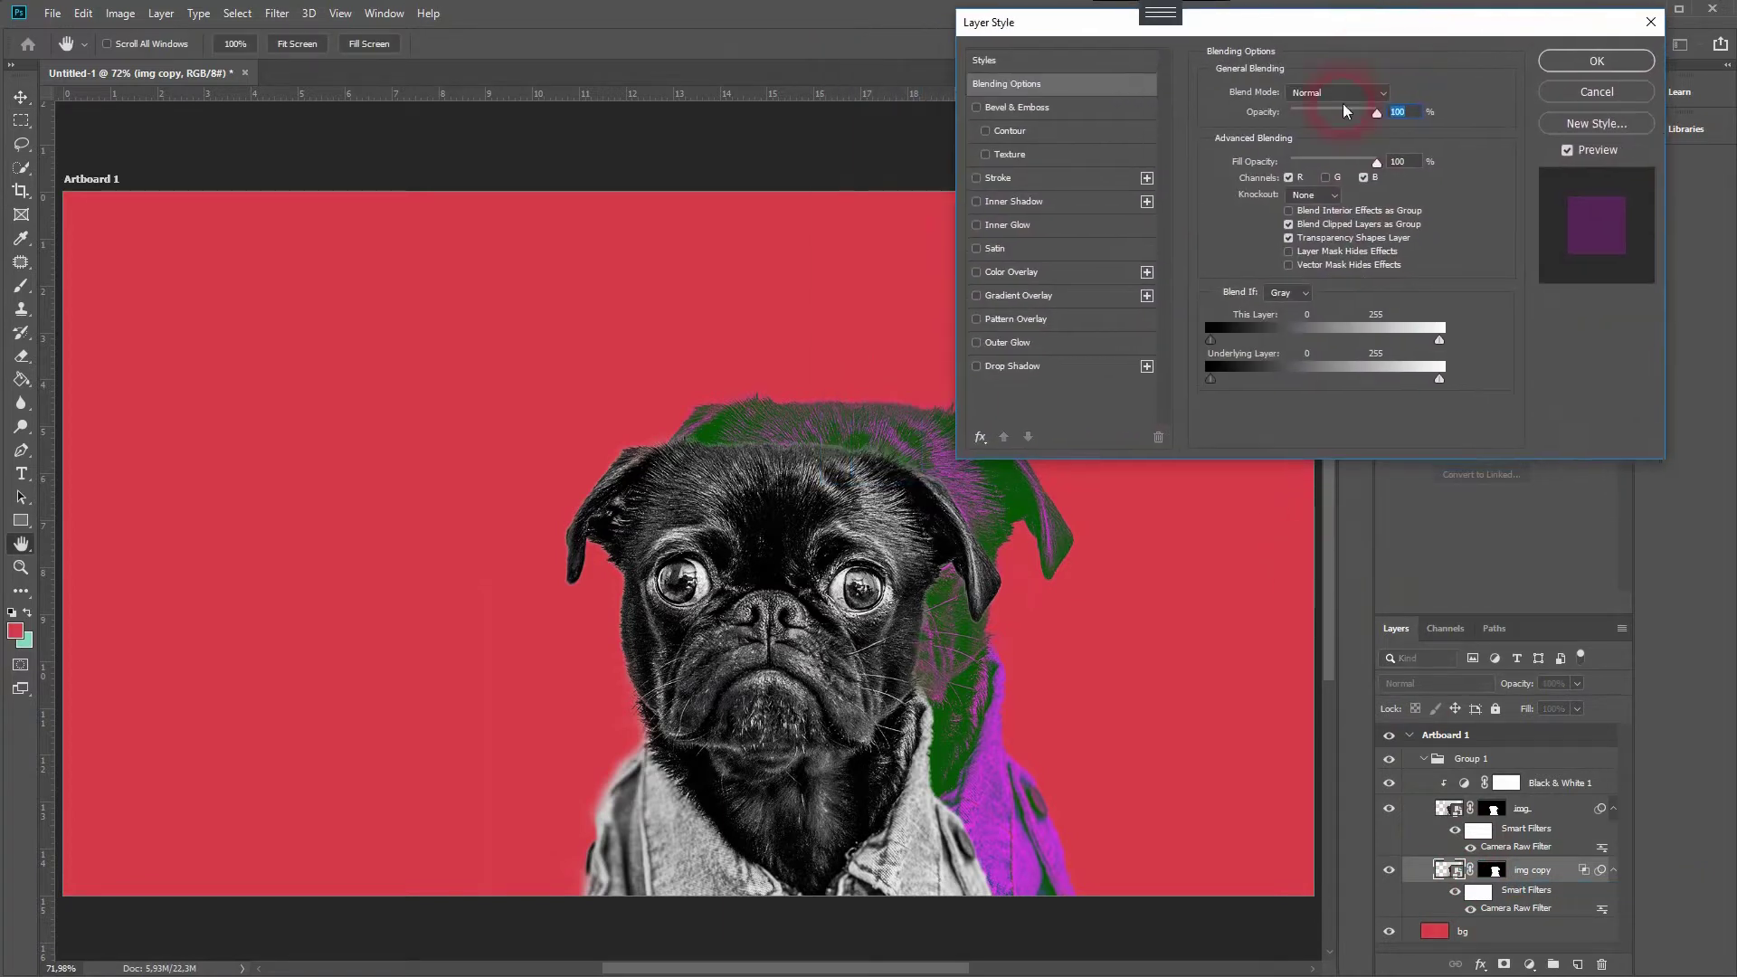
# Try out different R, G and B channel combinations in the img copy layer's advanced blending.
pyautogui.click(1288, 177)
pyautogui.click(1327, 178)
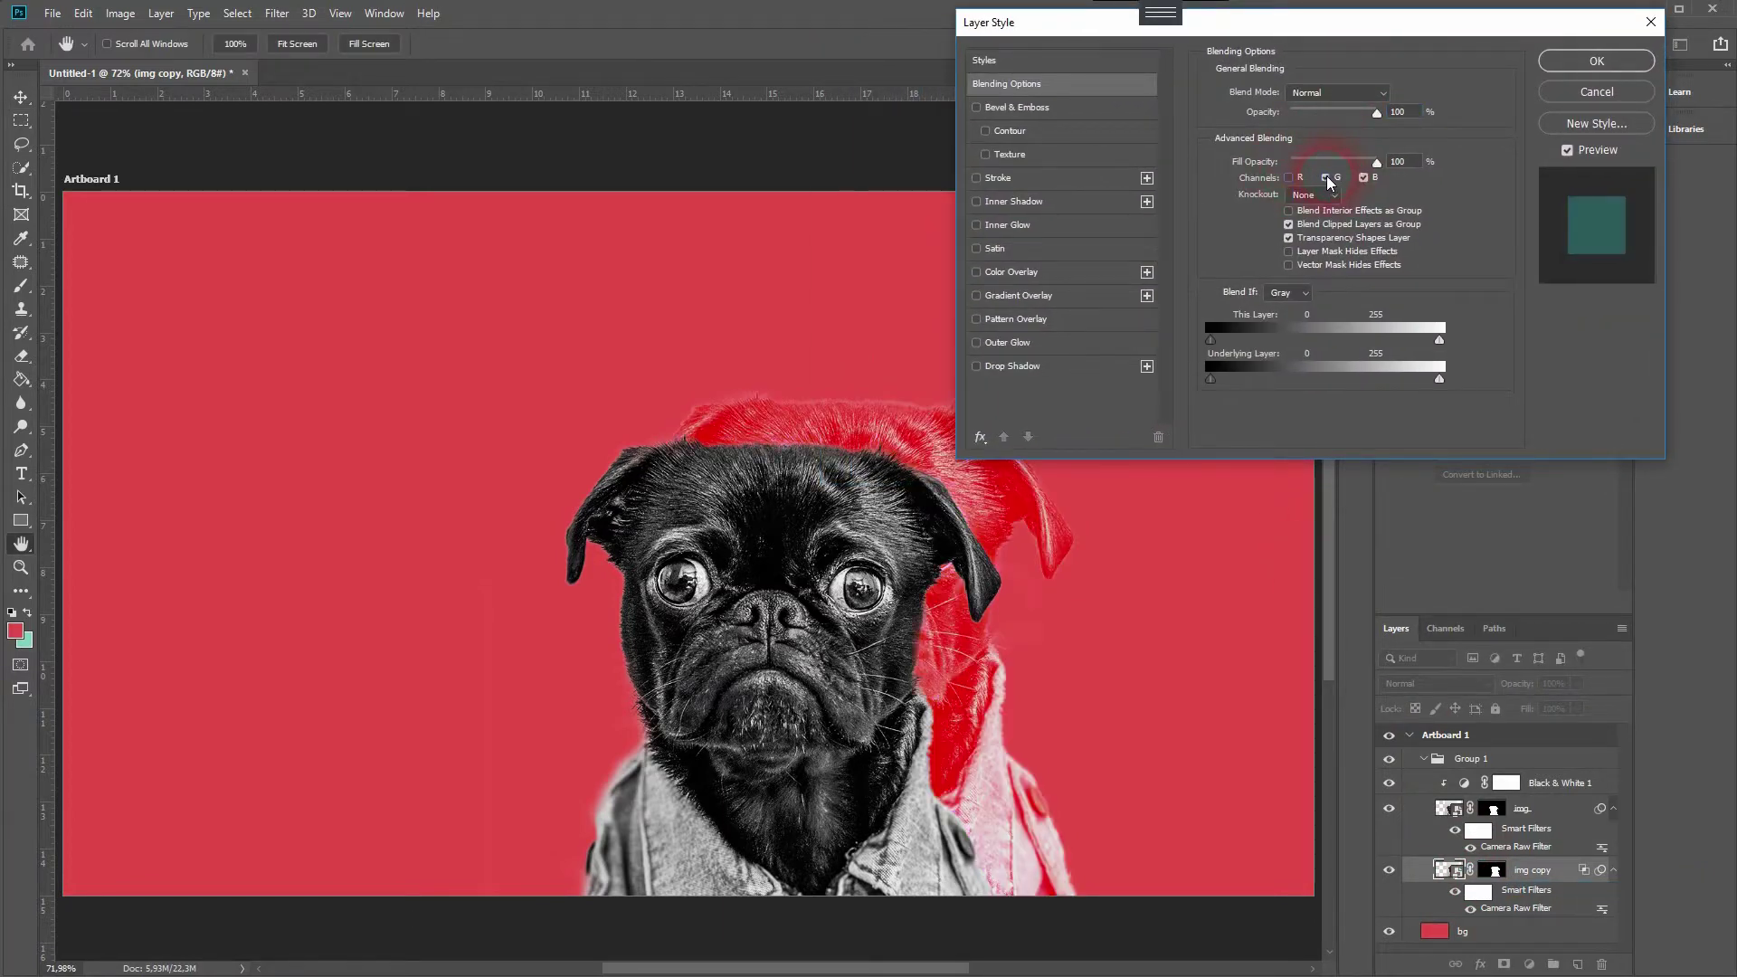
pyautogui.click(1364, 178)
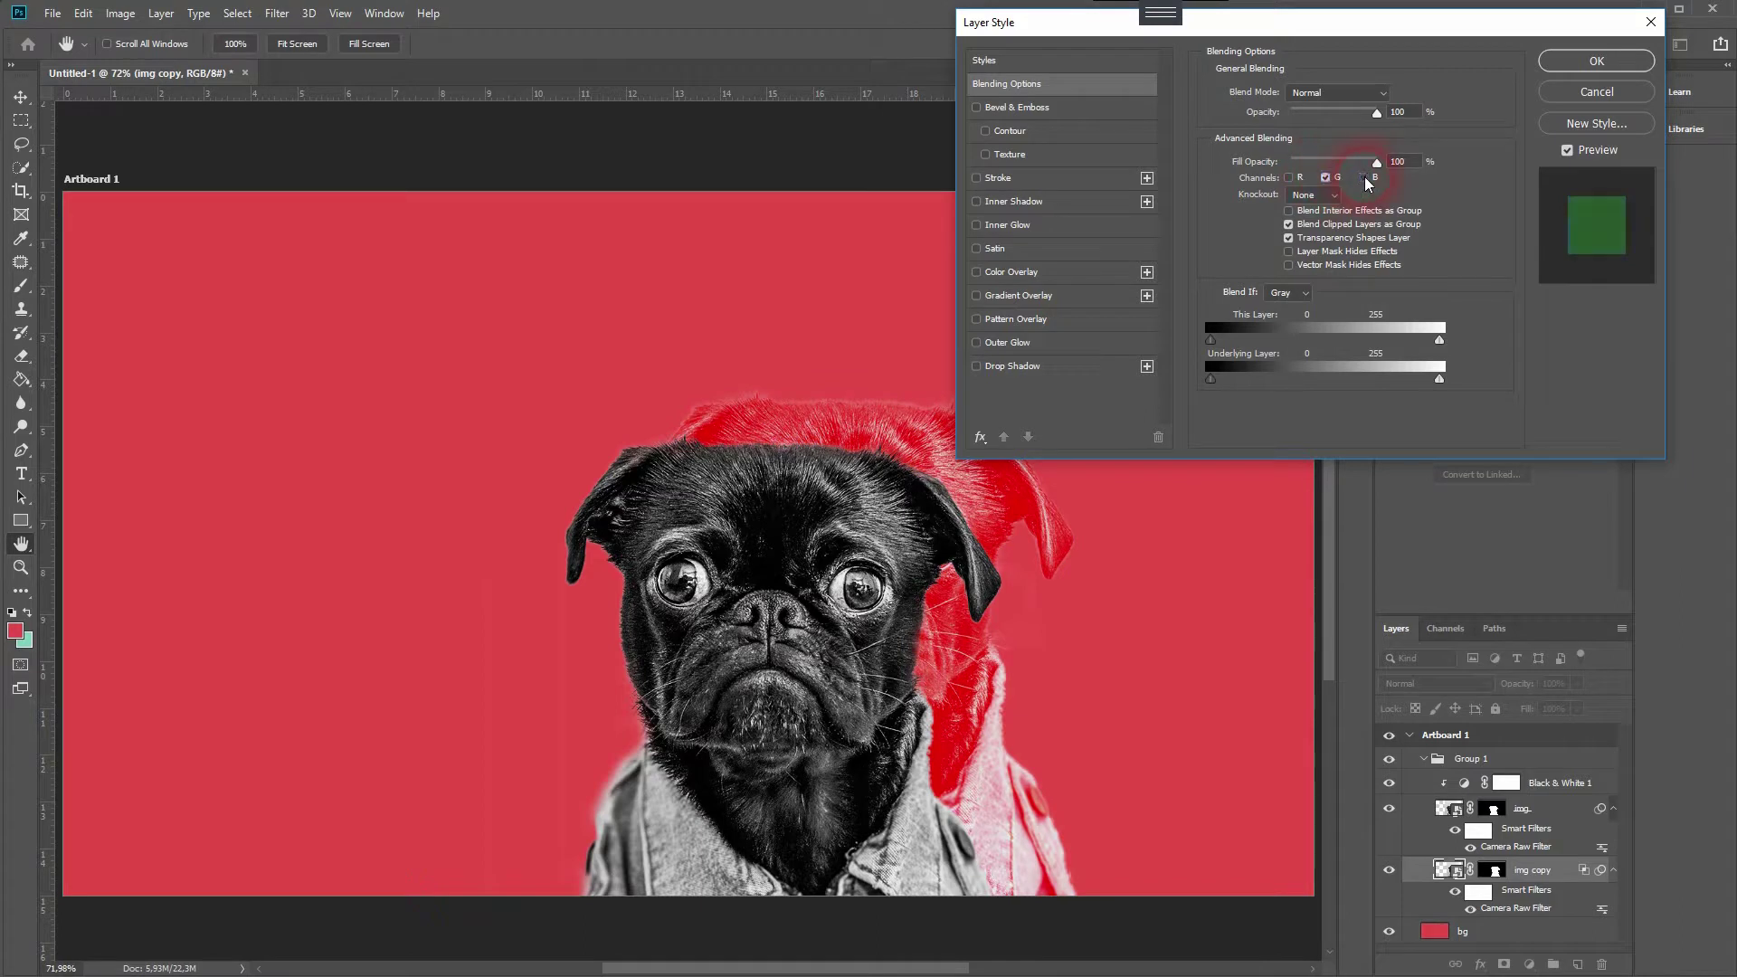
pyautogui.click(1289, 178)
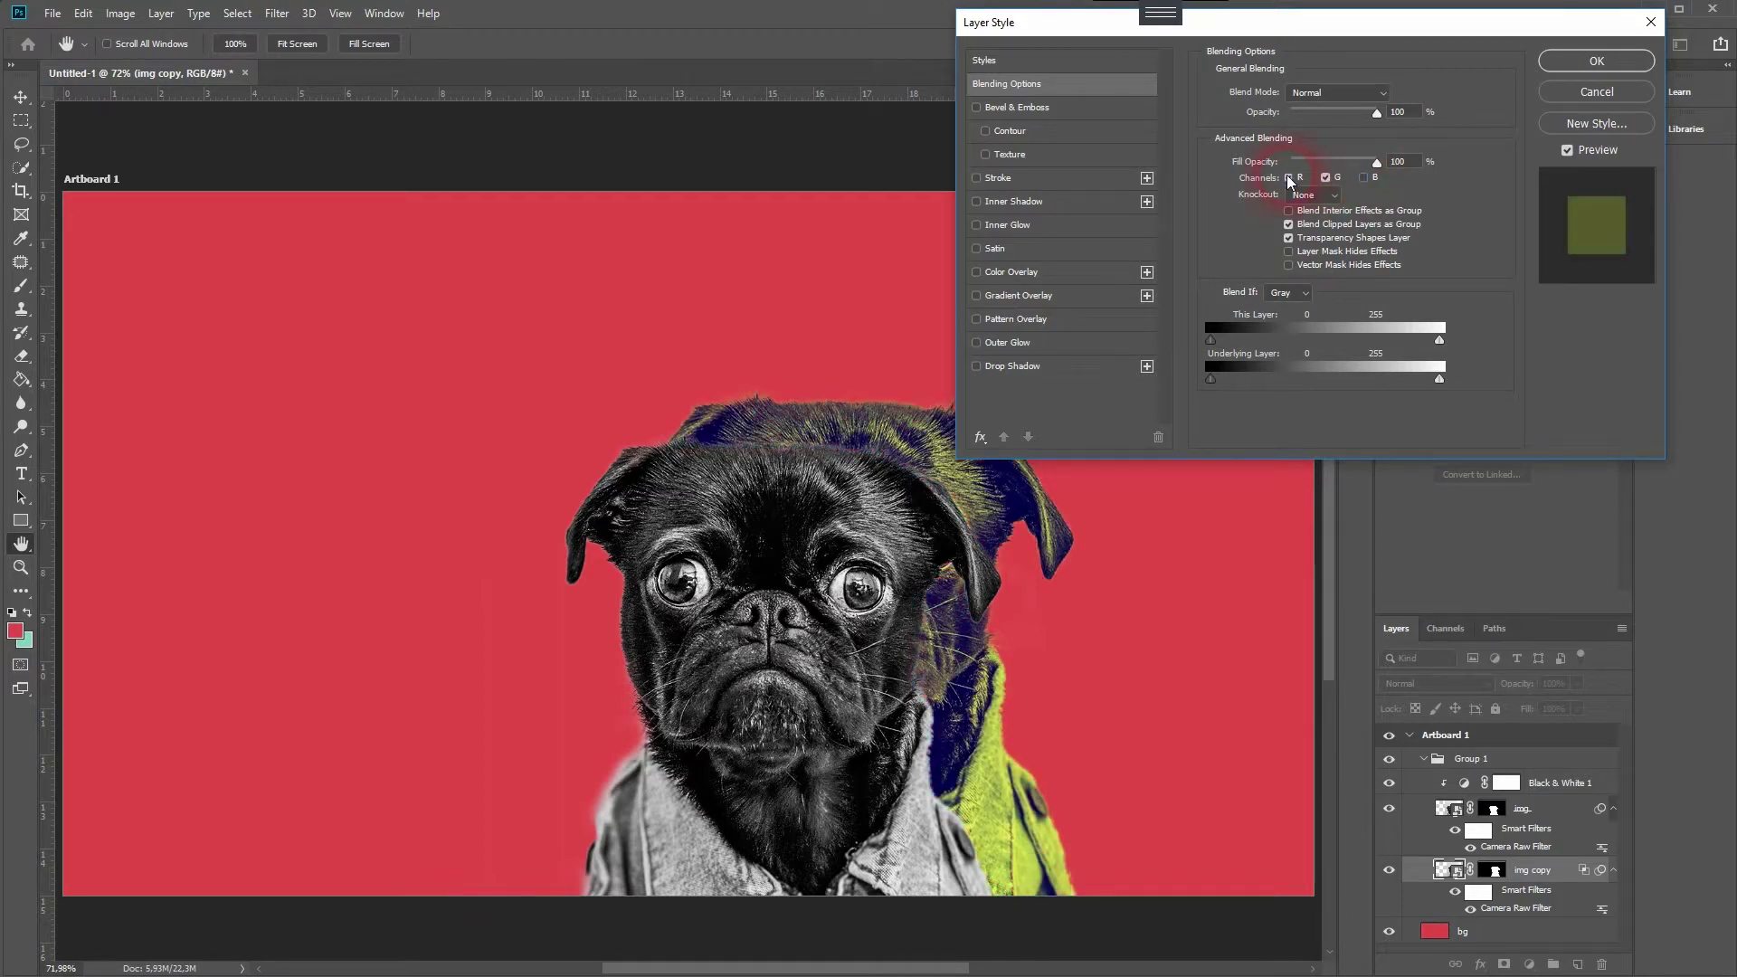
pyautogui.click(1365, 178)
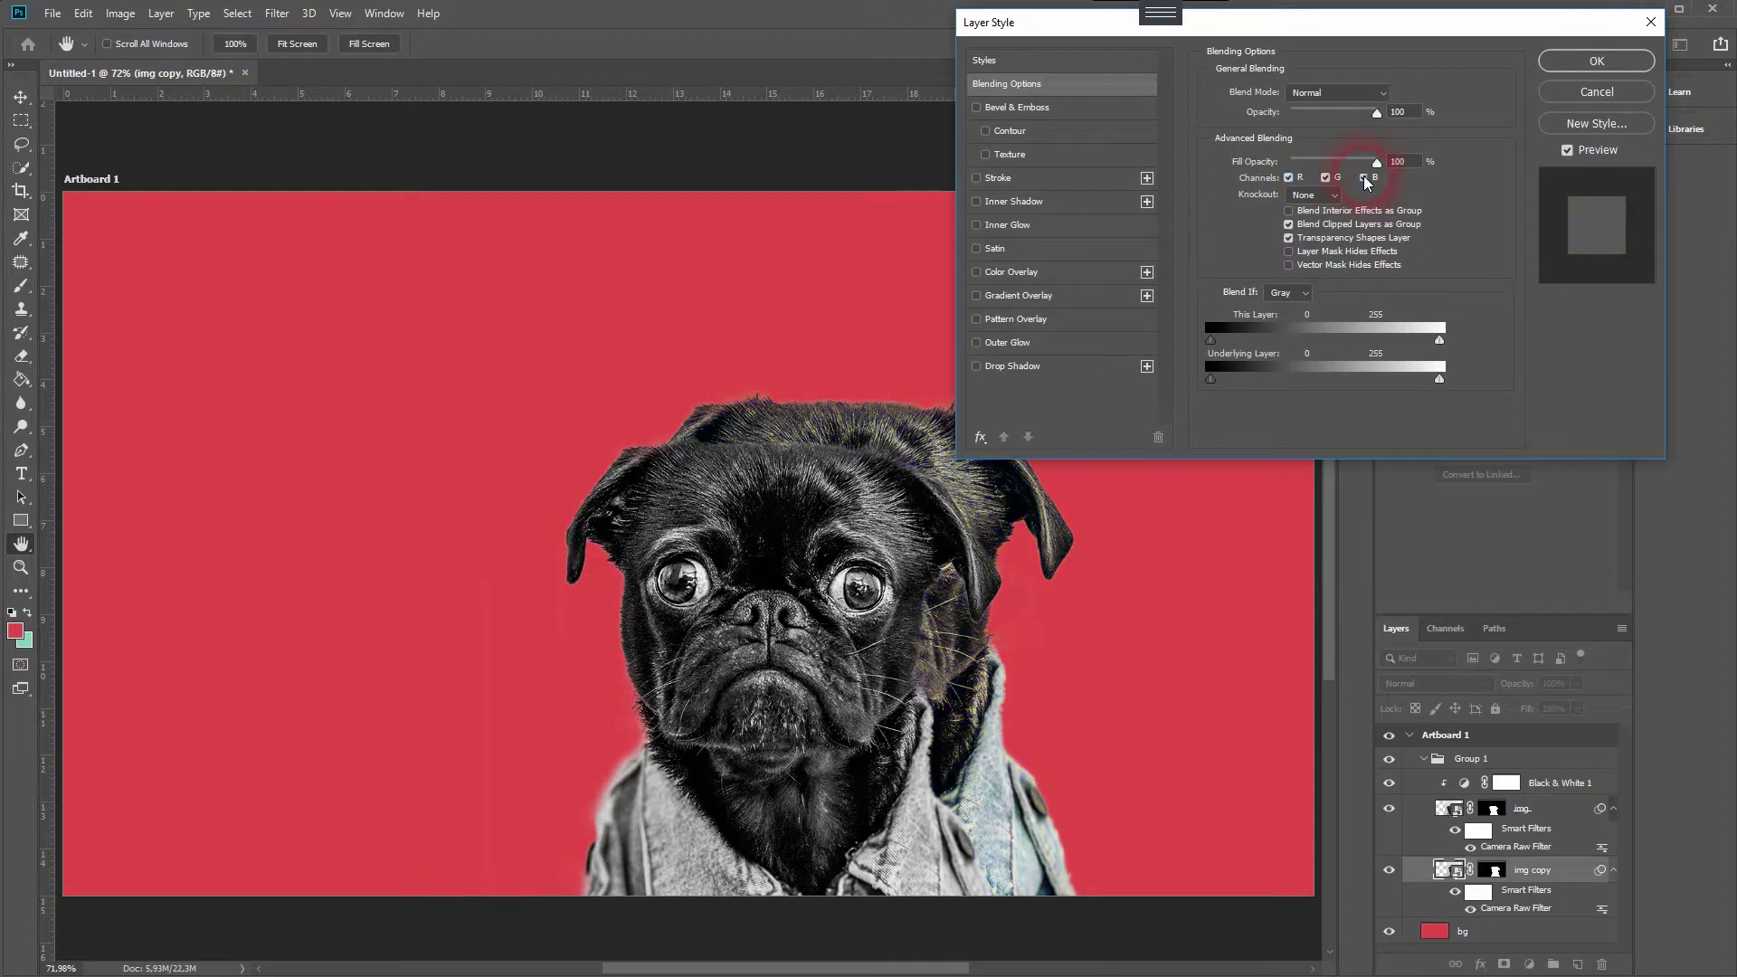
# Exclude the G and B channels from the img copy layer's blending, keeping only R, and apply the layer style.
pyautogui.click(1325, 179)
pyautogui.click(1365, 178)
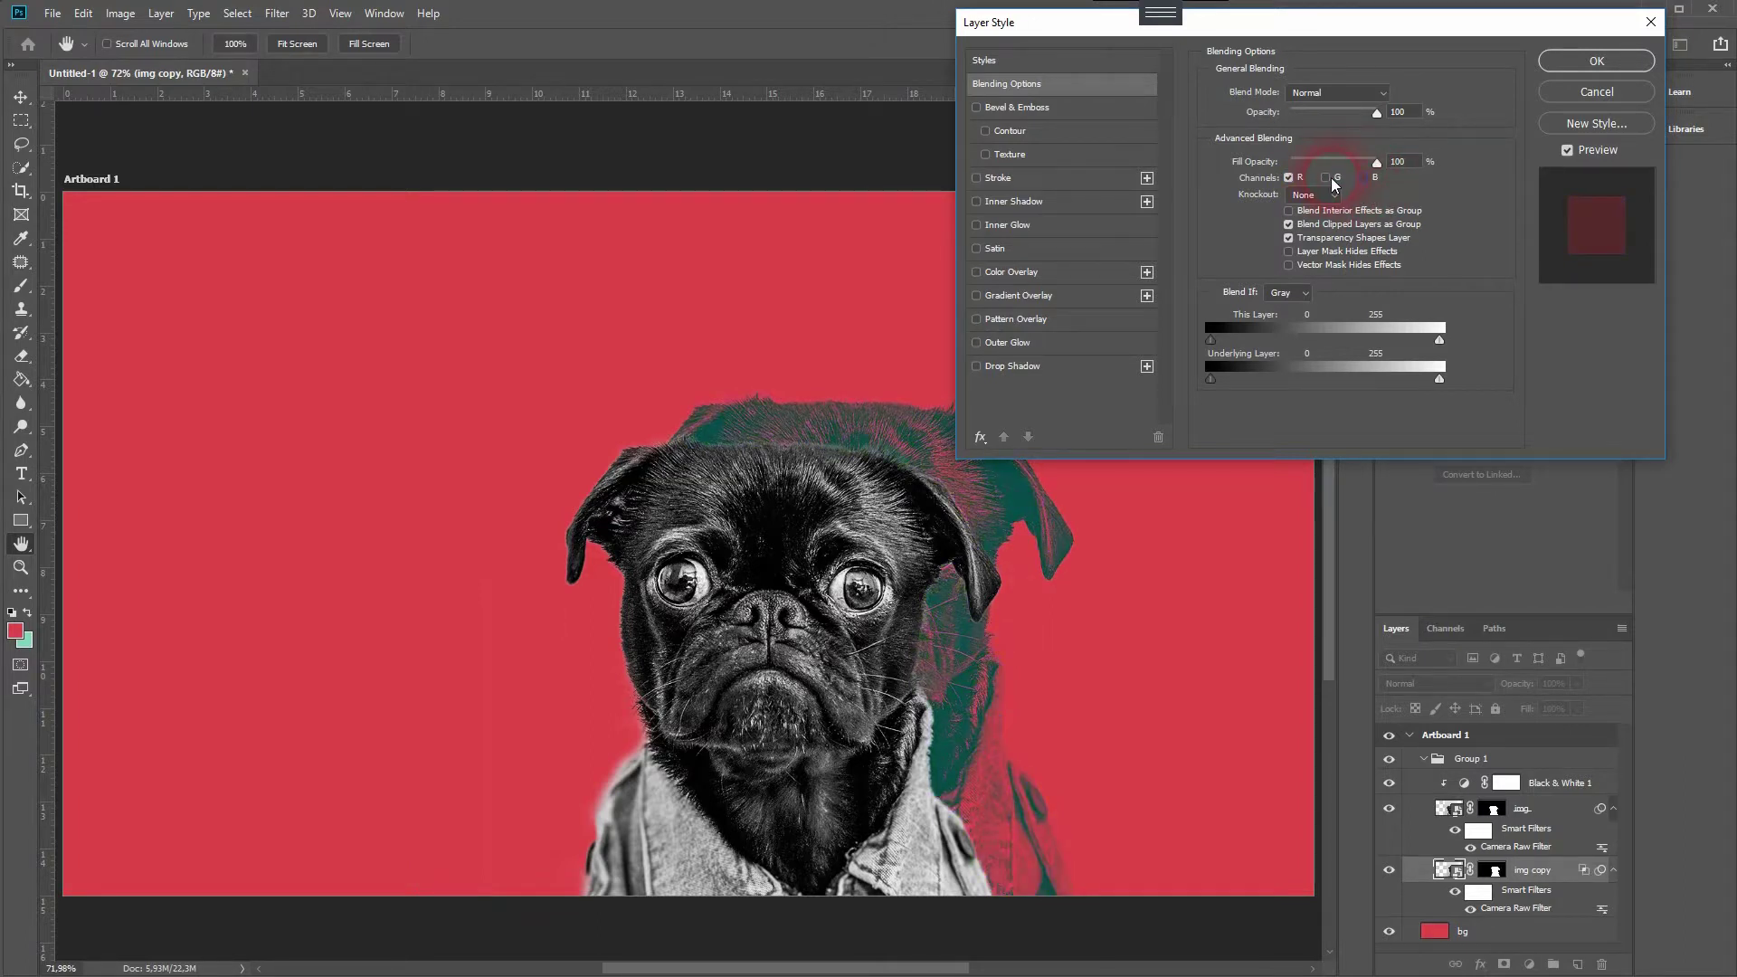
pyautogui.click(1325, 178)
pyautogui.click(1327, 179)
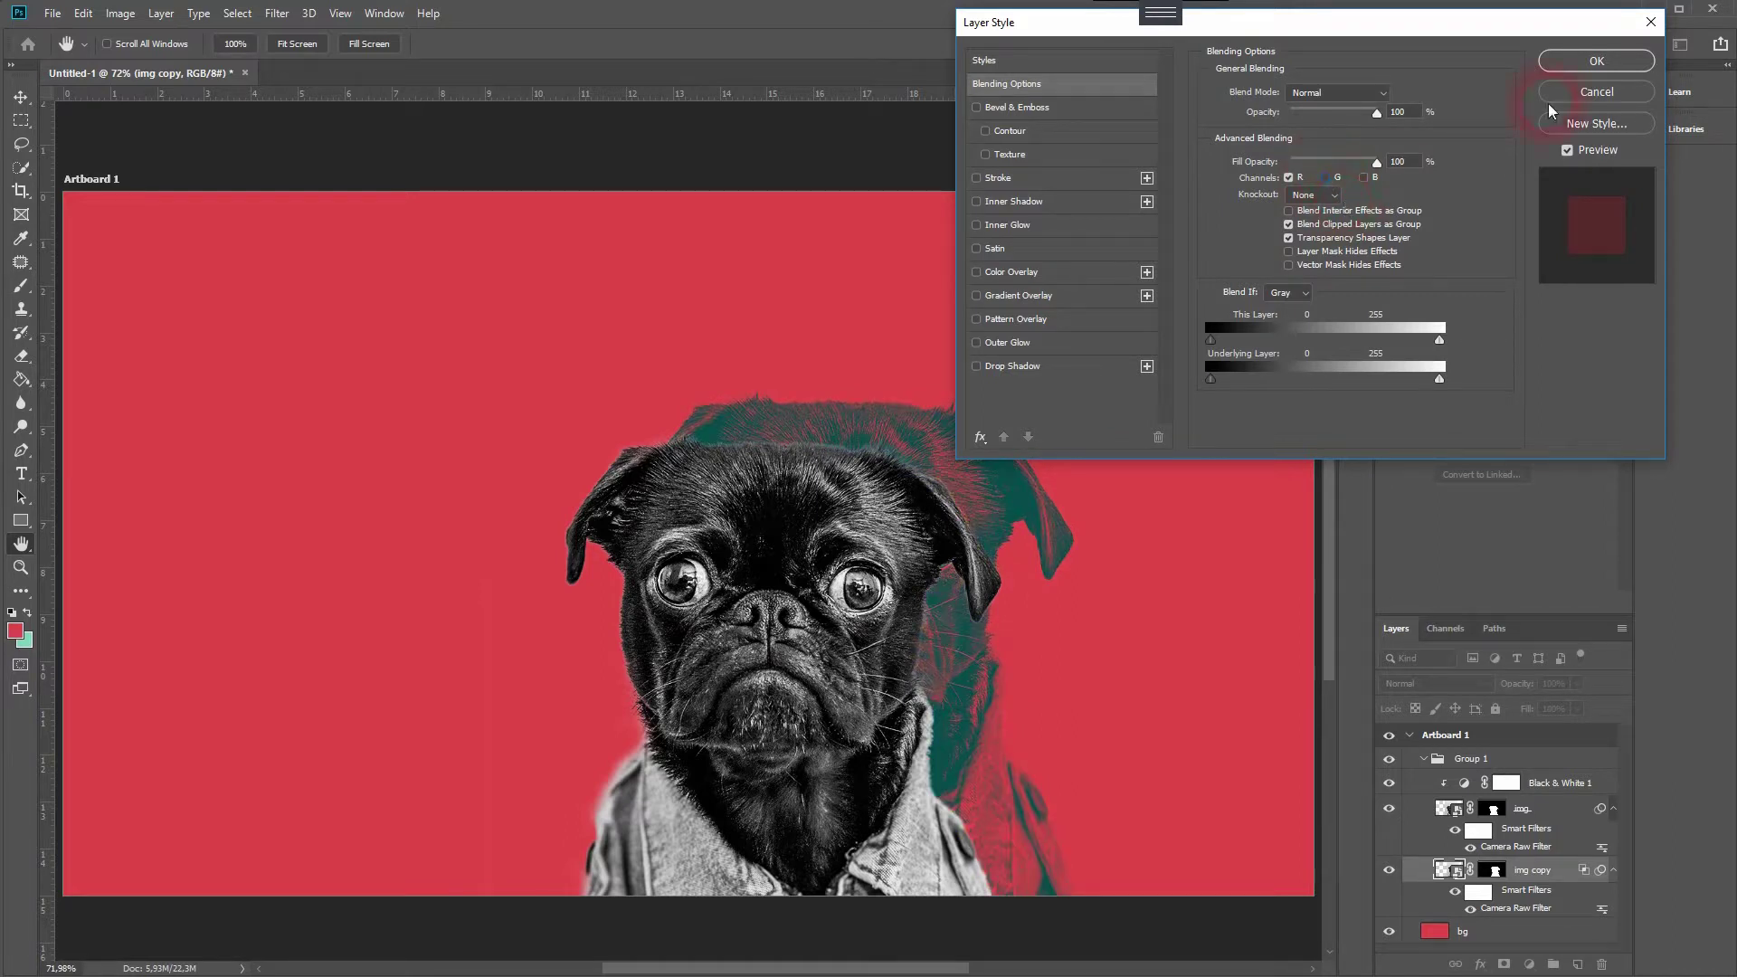
pyautogui.click(1597, 61)
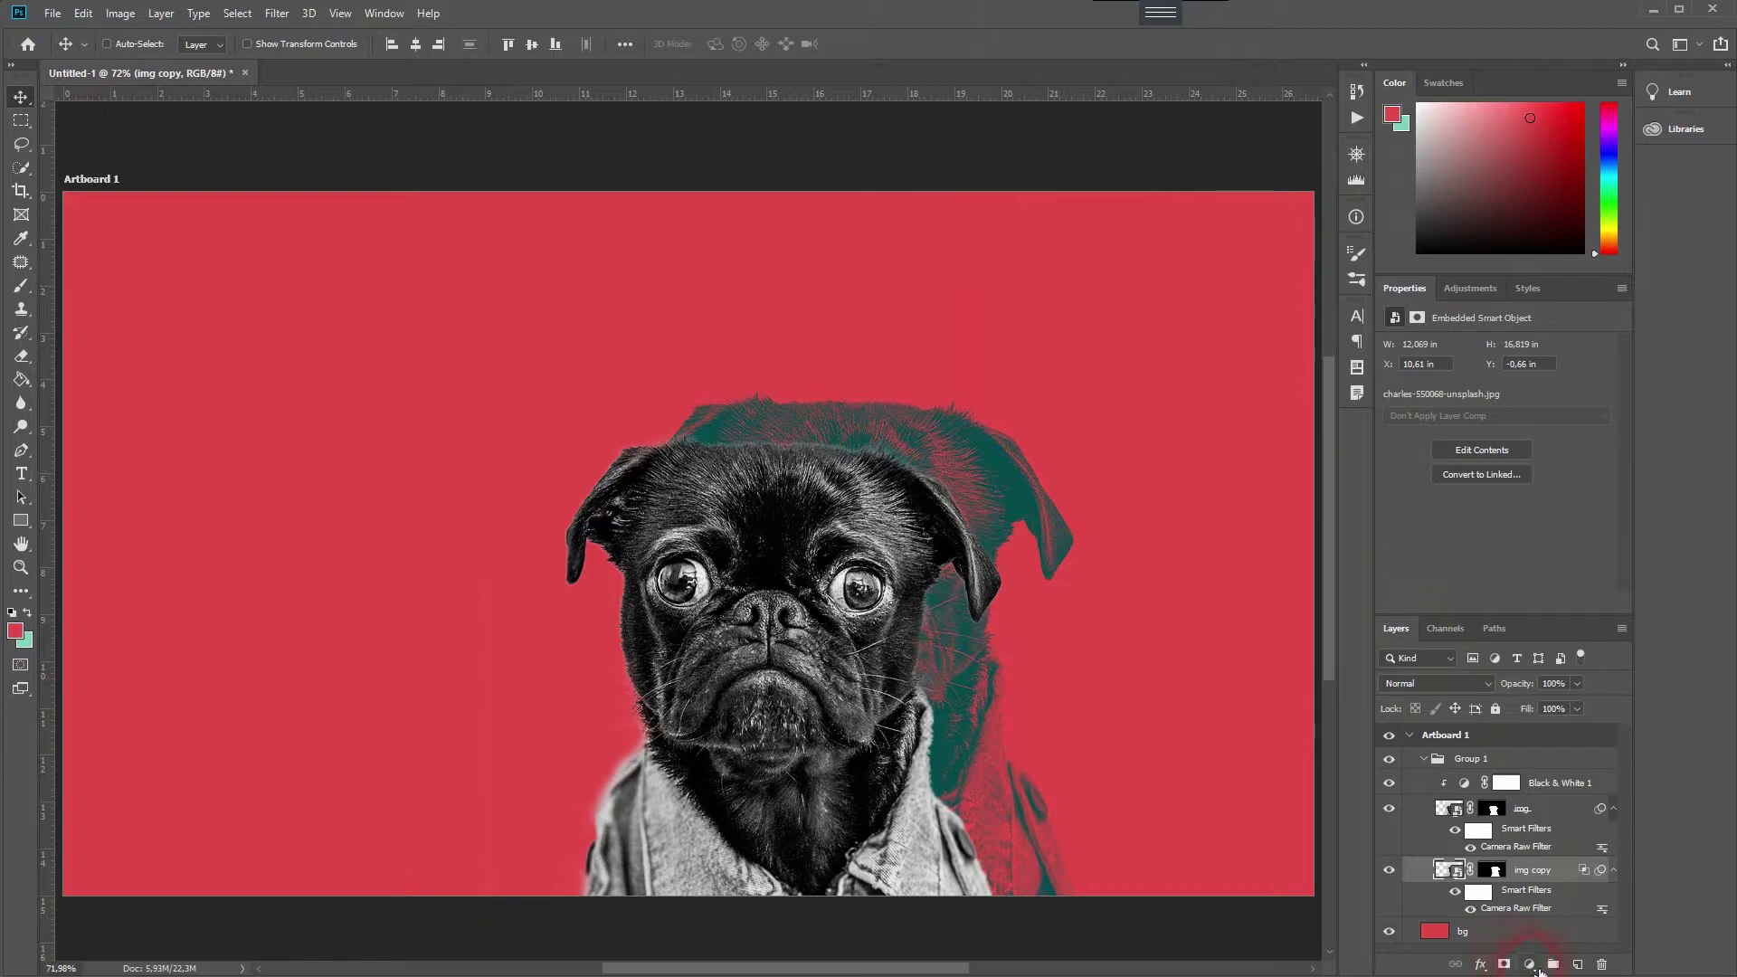
# Add a Hue/Saturation adjustment layer above img copy with hue +23, saturation +31 and lightness -10.
pyautogui.click(1530, 965)
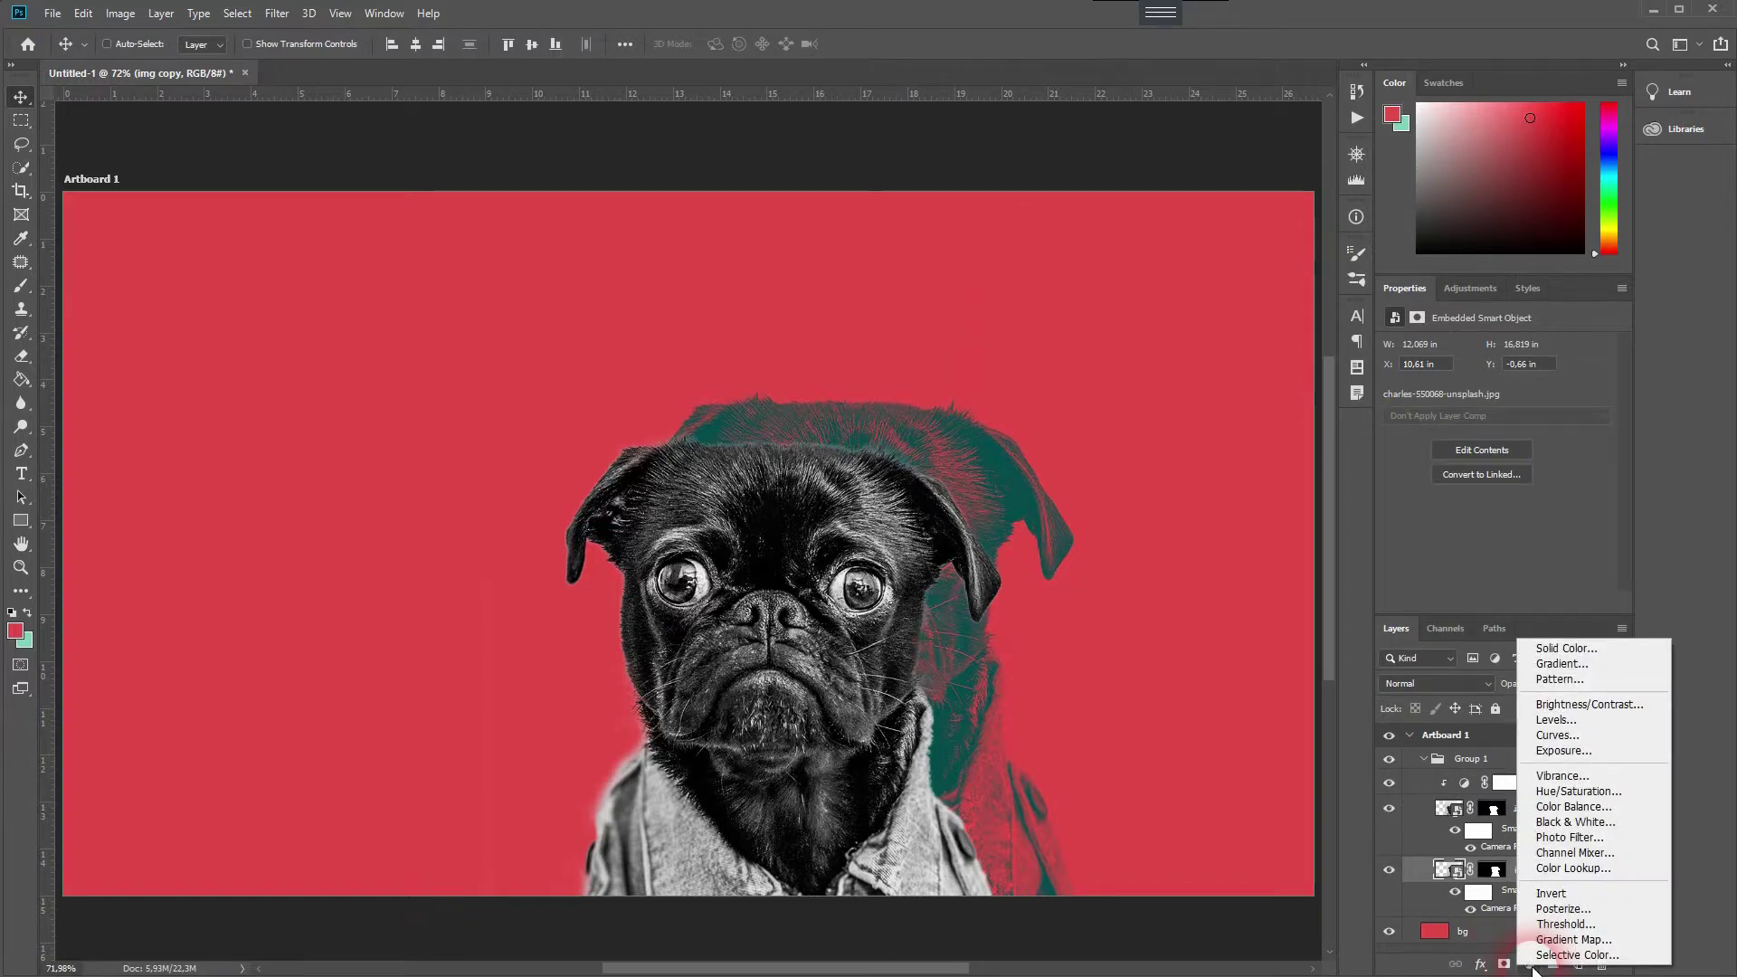
pyautogui.click(1598, 813)
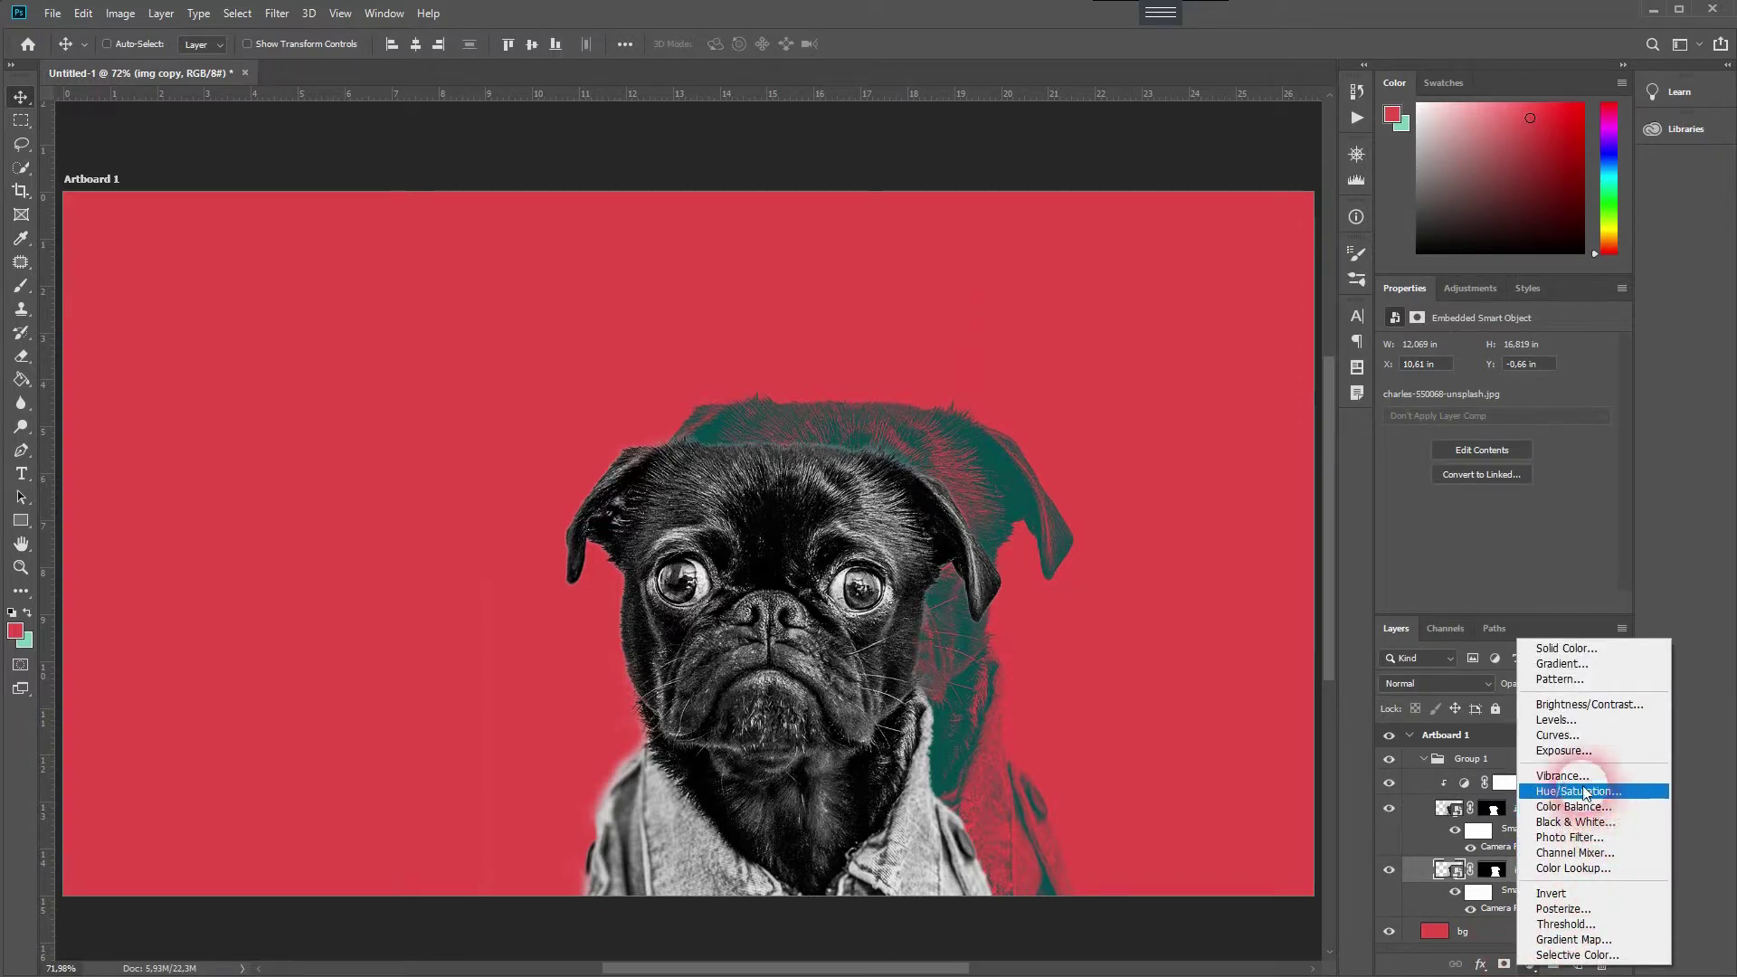
pyautogui.click(1599, 791)
pyautogui.click(1498, 422)
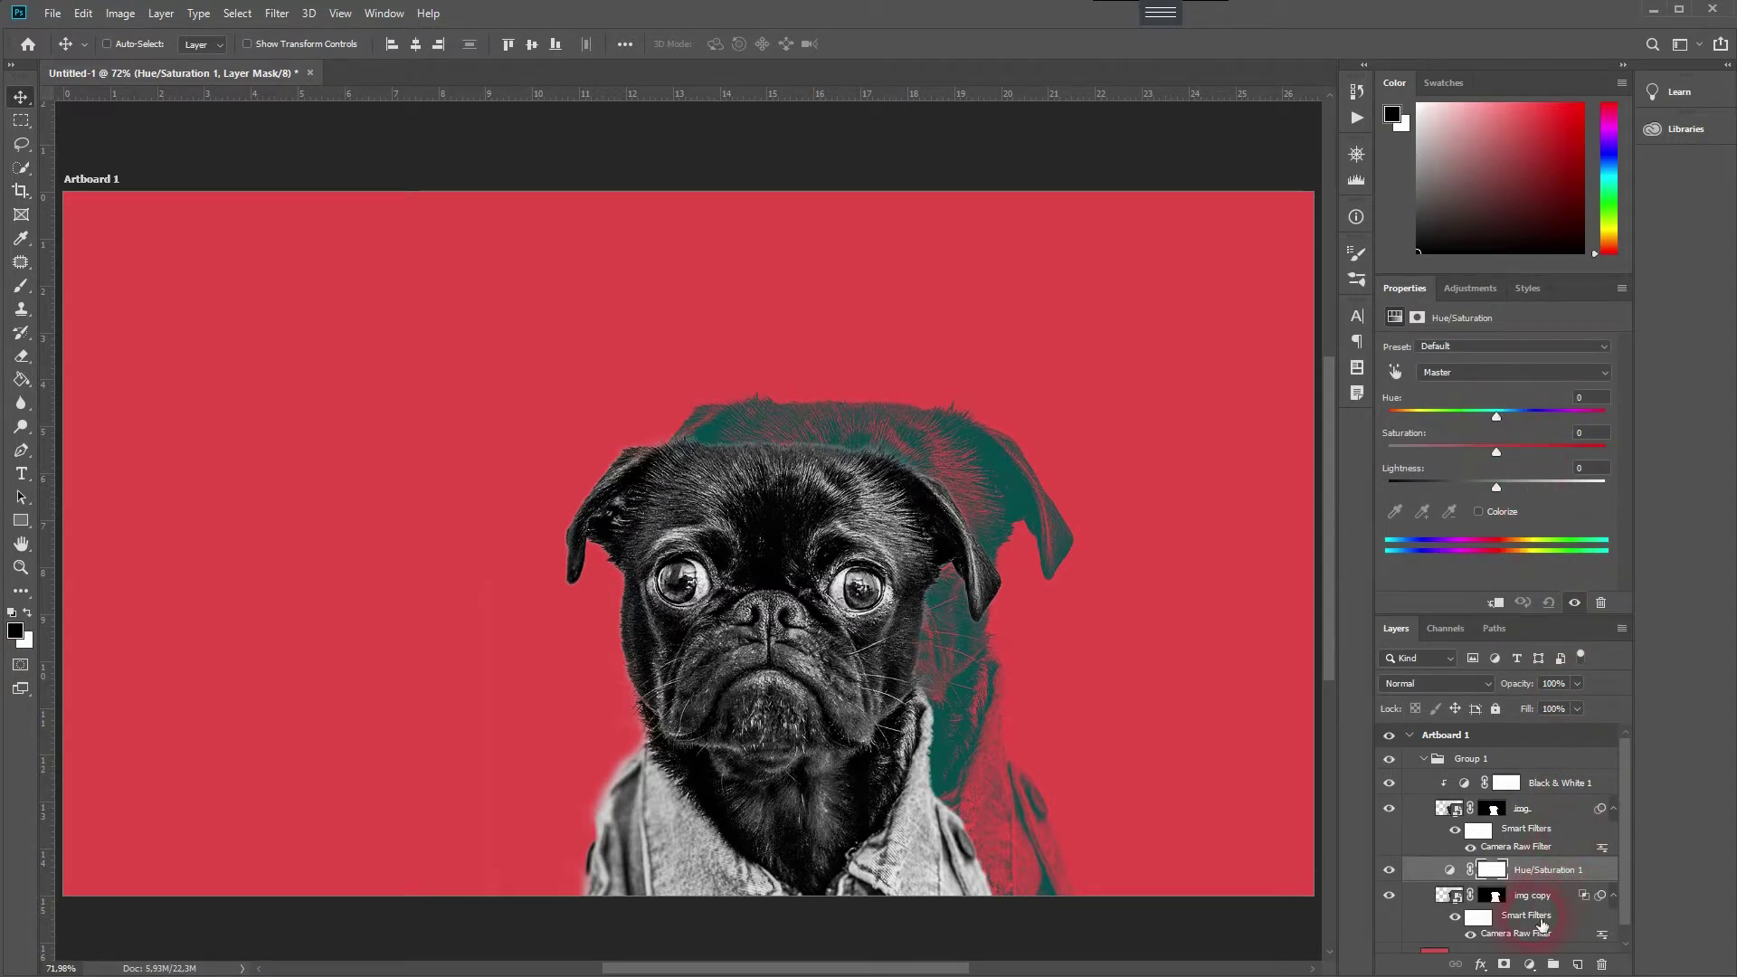
pyautogui.moveTo(1498, 421); pyautogui.dragTo(1491, 480)
pyautogui.click(1499, 471)
pyautogui.click(1507, 489)
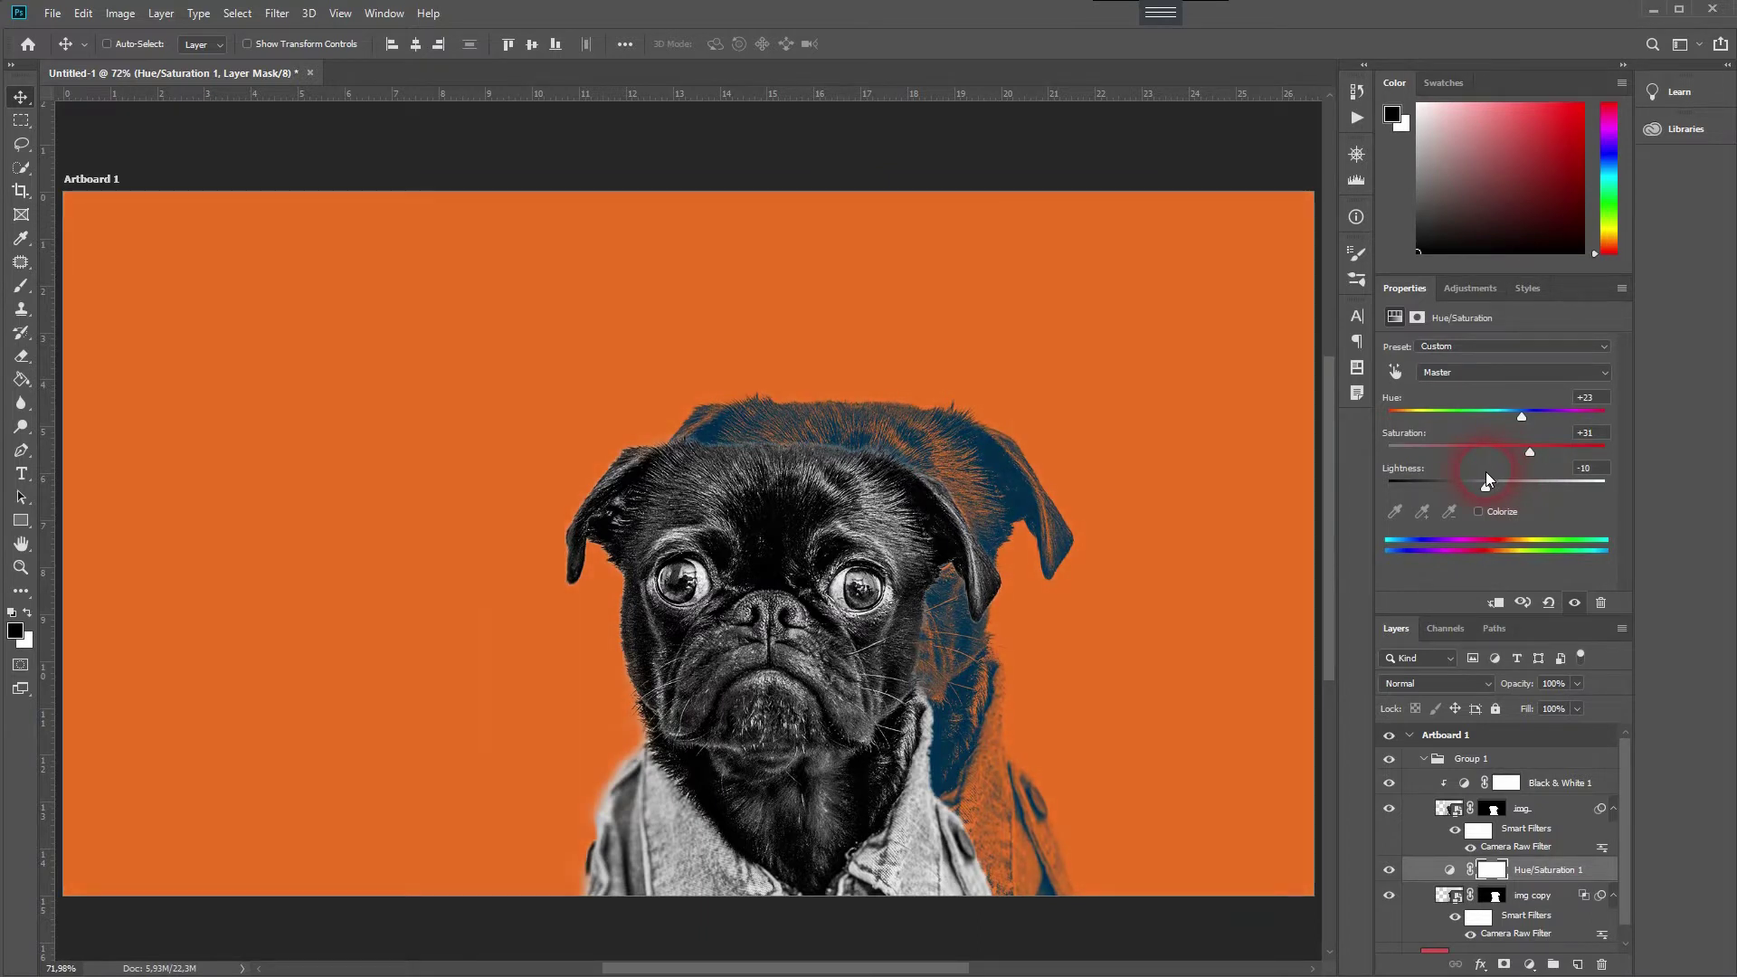
# Reopen the img copy layer's blending options and try out other R, G and B channel combinations against the orange background.
pyautogui.click(1576, 821)
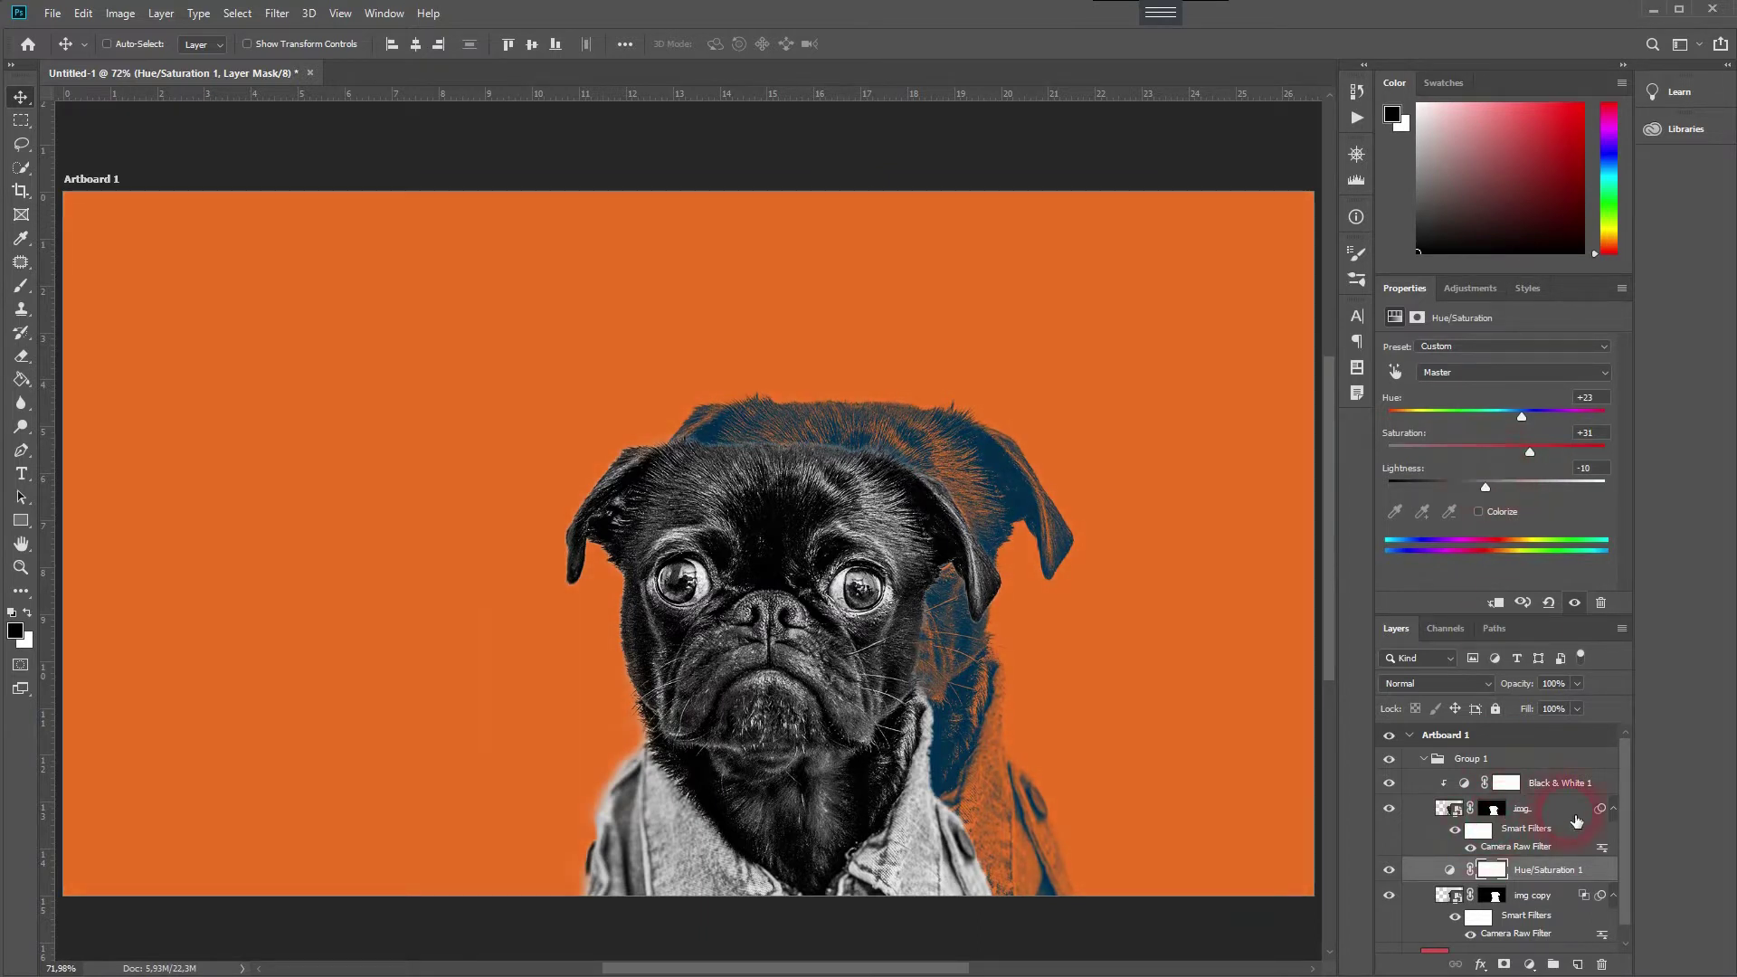
pyautogui.click(1568, 869)
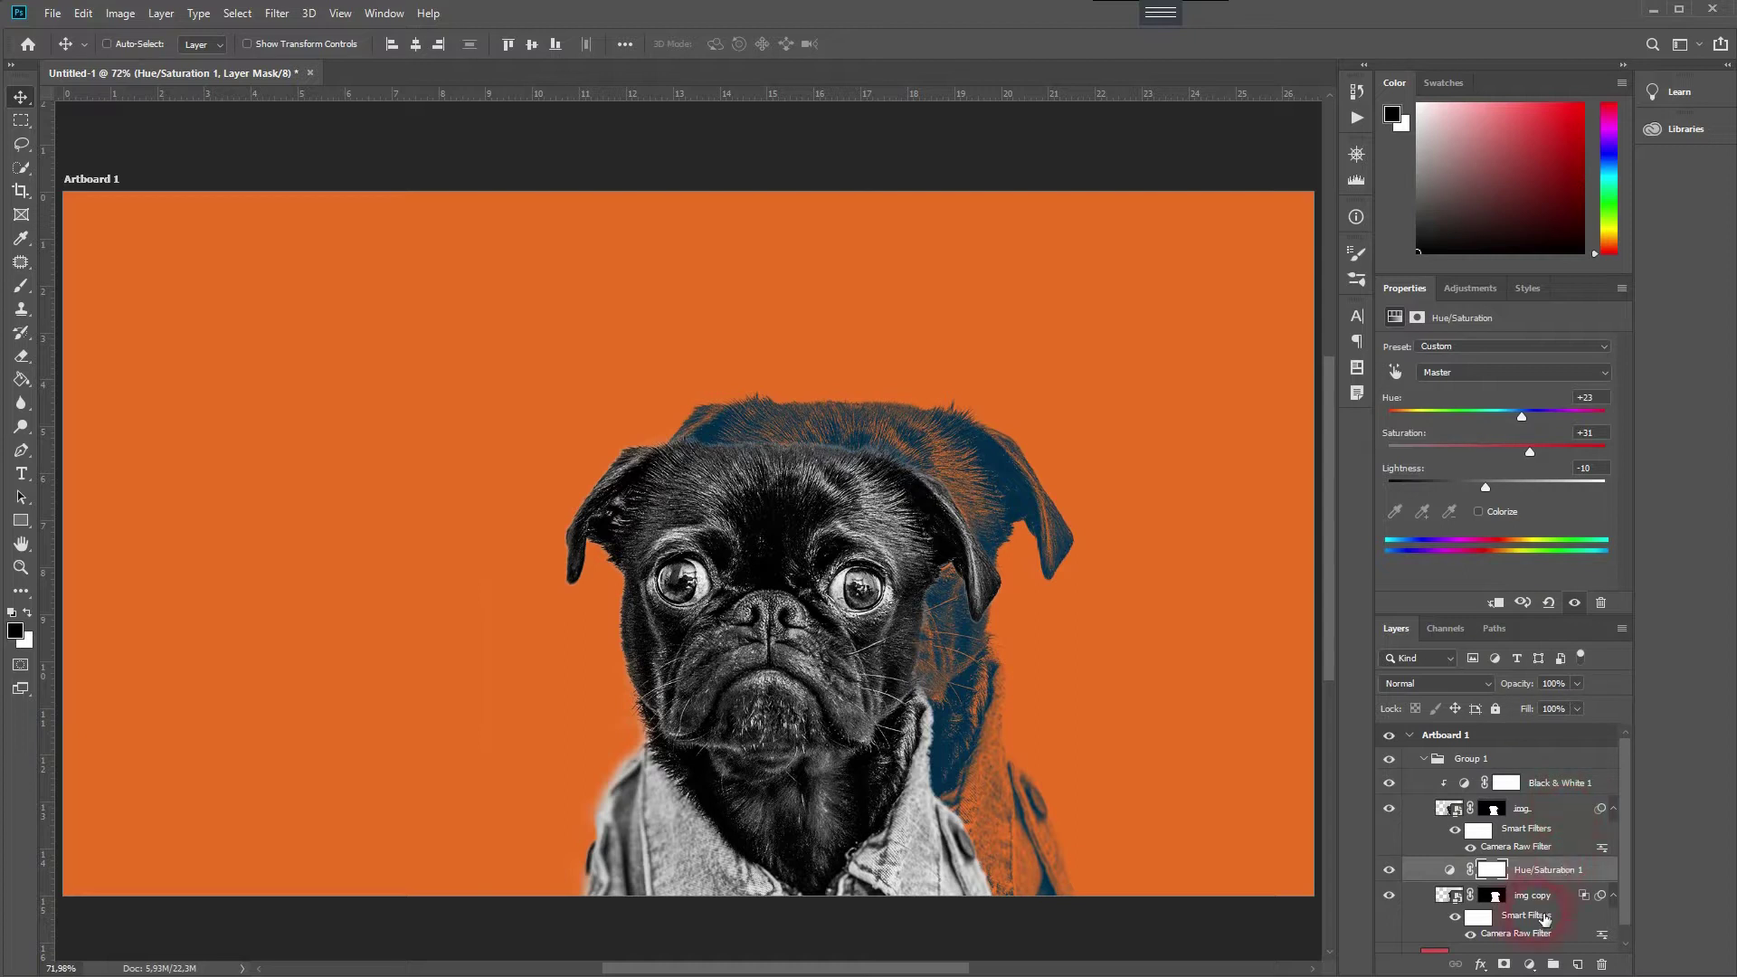
pyautogui.click(1532, 897)
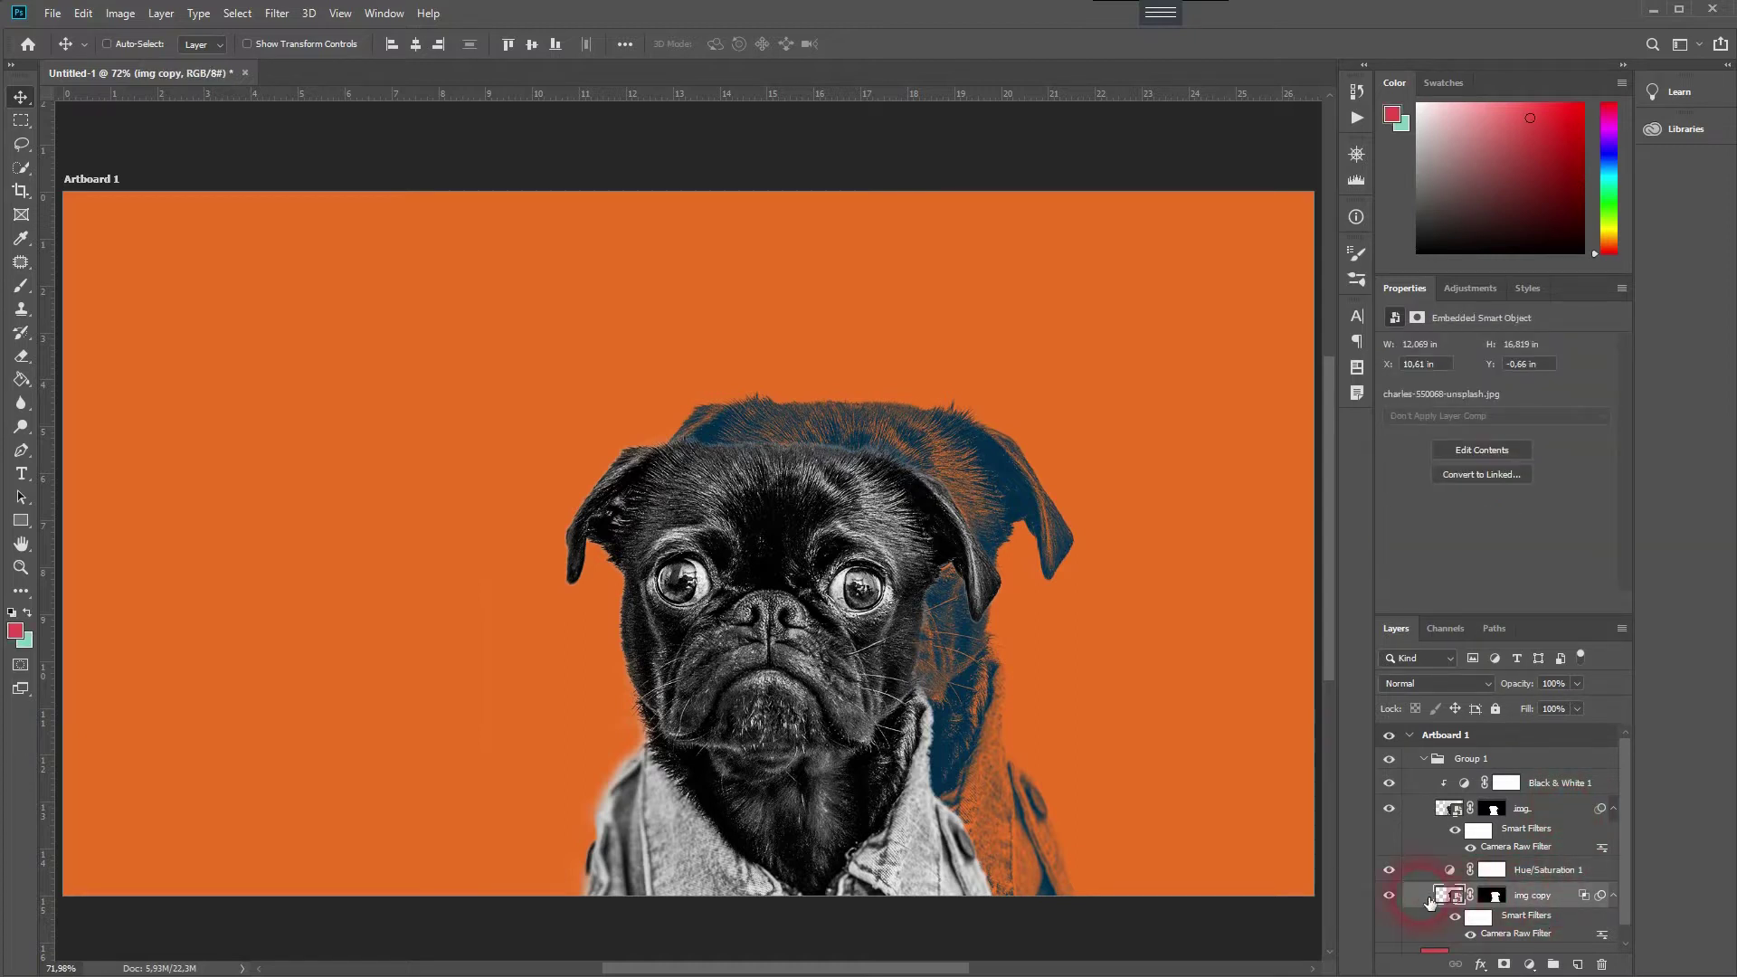
pyautogui.rightClick(1429, 902)
pyautogui.click(1579, 145)
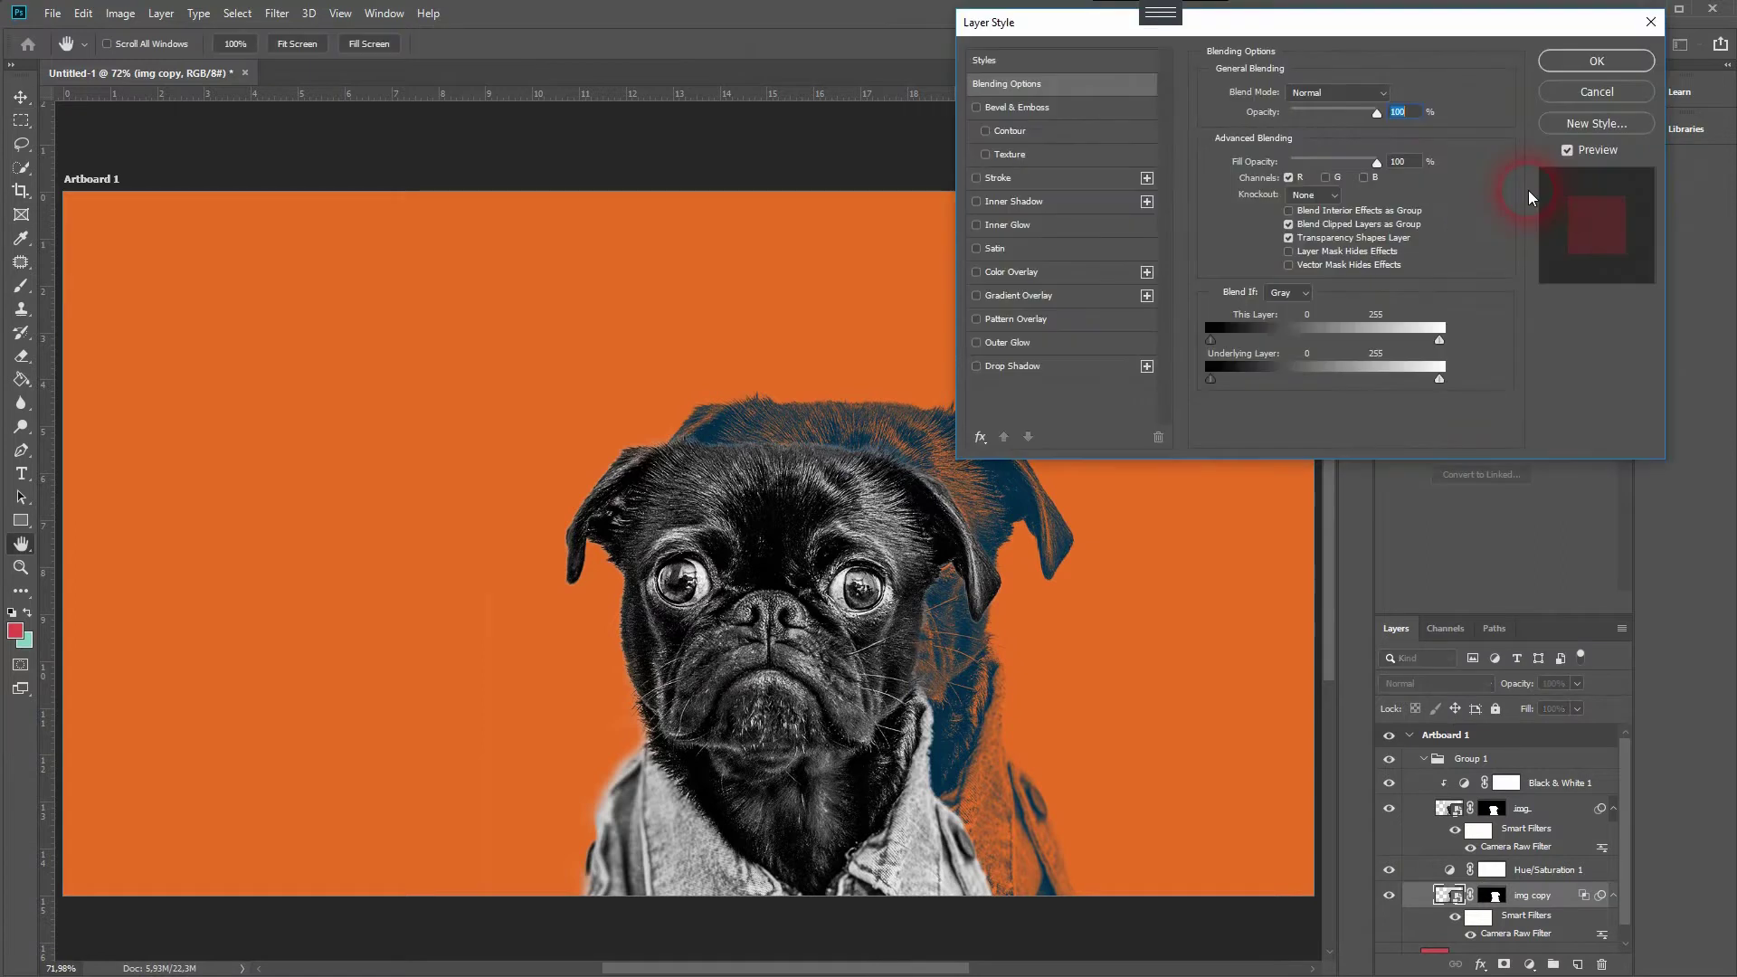
pyautogui.click(1326, 179)
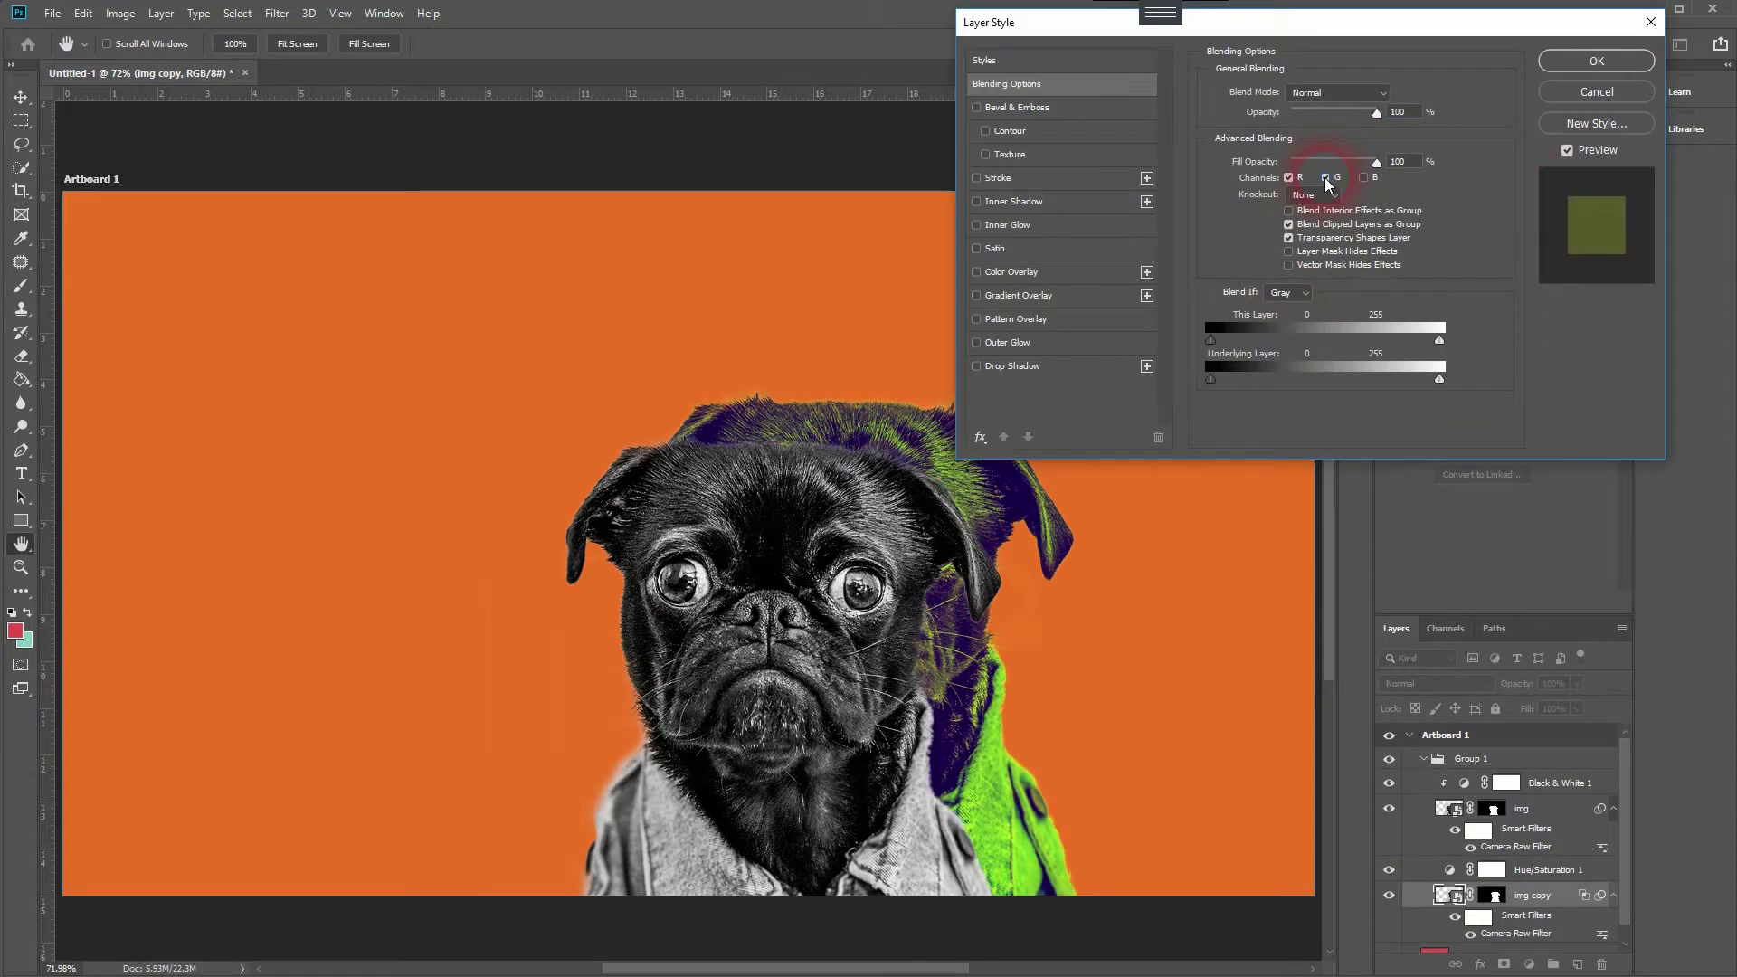
pyautogui.click(1288, 178)
pyautogui.click(1363, 177)
pyautogui.click(1326, 177)
pyautogui.click(1288, 177)
pyautogui.click(1326, 177)
pyautogui.click(1363, 178)
pyautogui.click(1326, 177)
pyautogui.click(1289, 177)
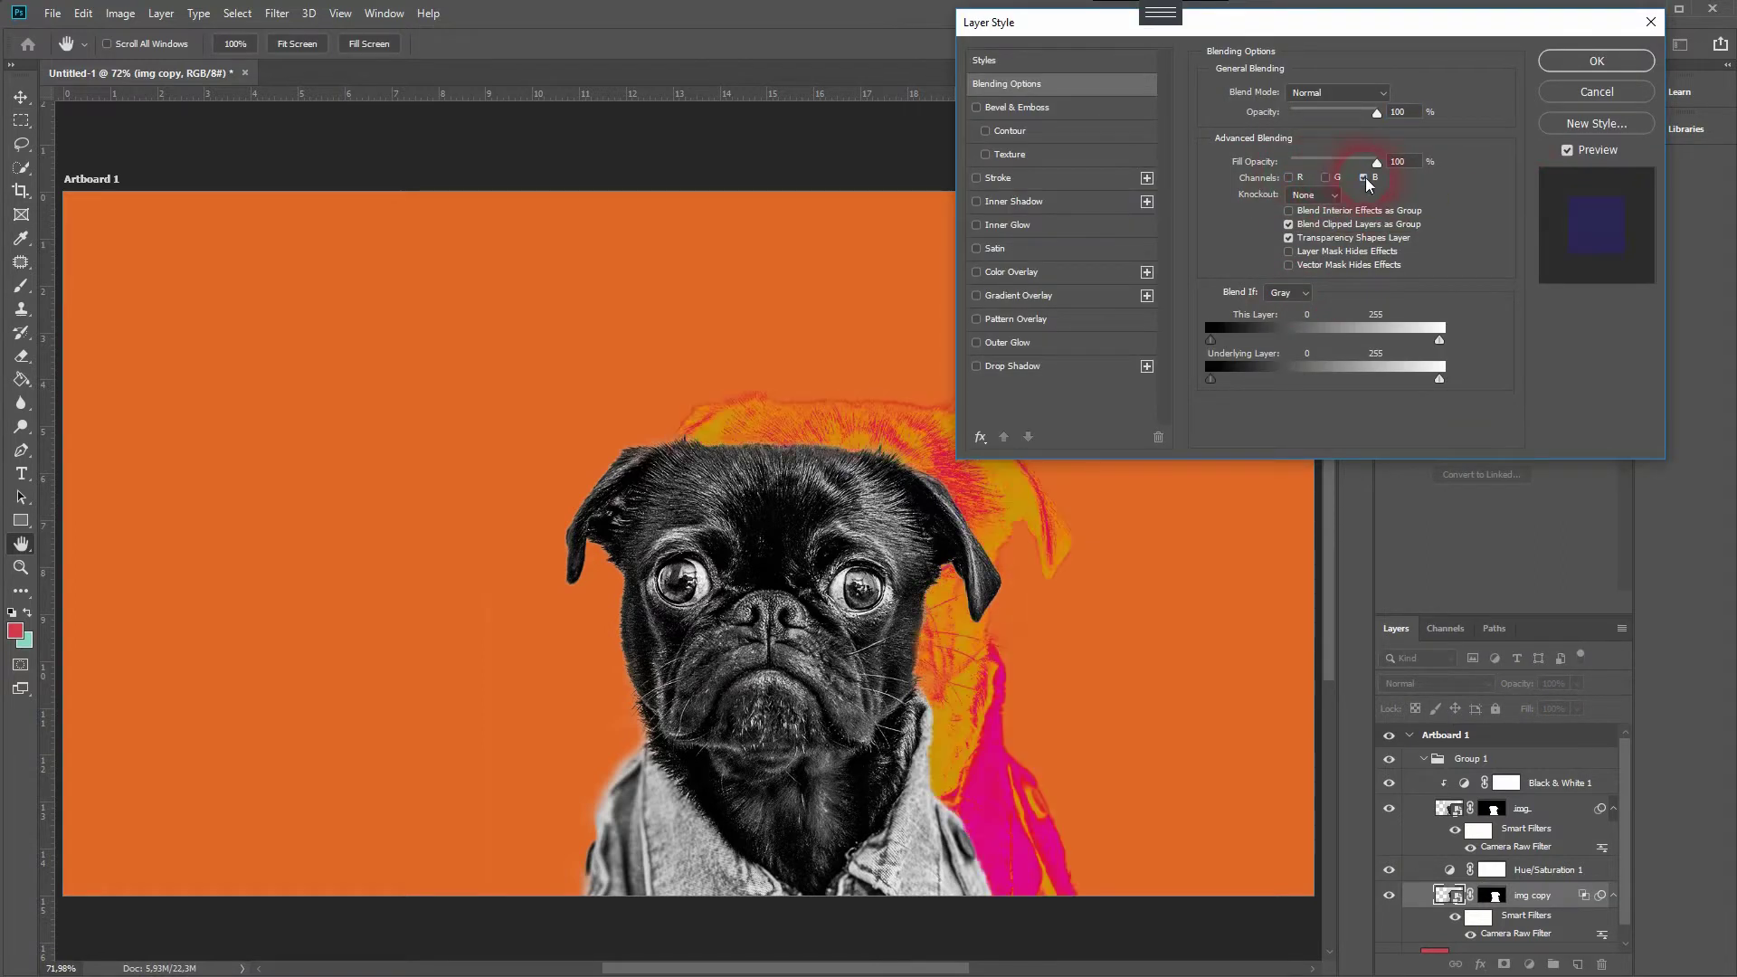
pyautogui.click(1597, 60)
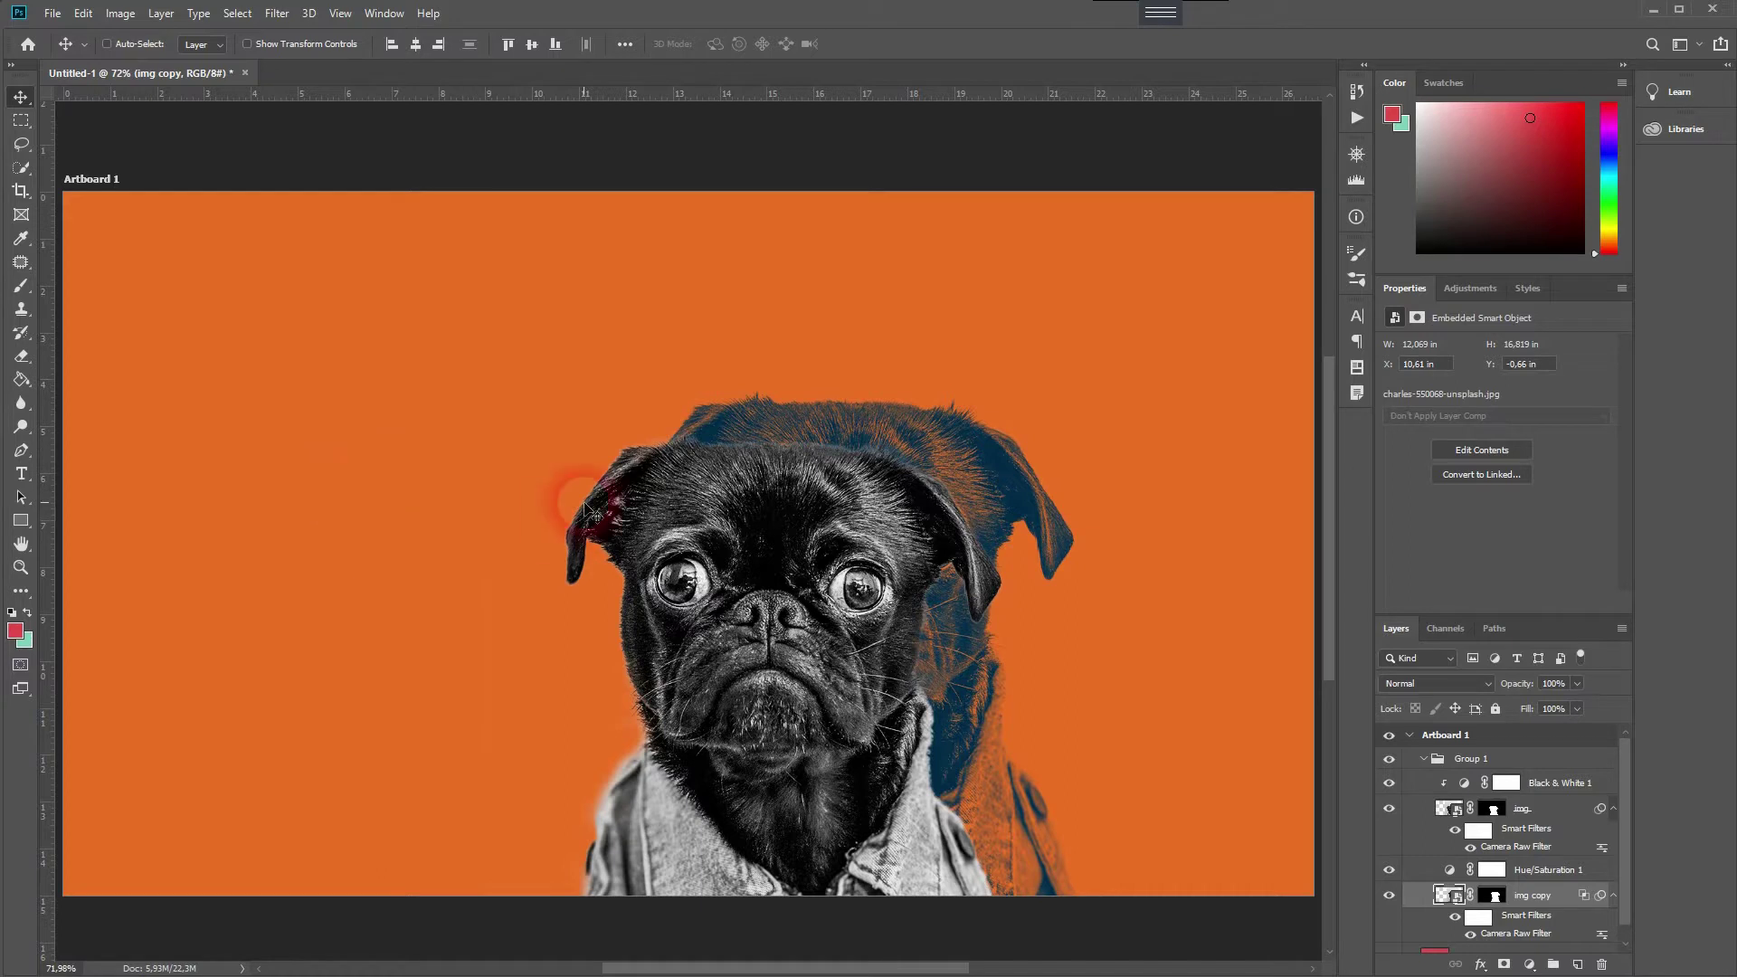
# Add a new layer above the collapsed Group 1 and enter the text SNL in the artboard's upper-left area.
pyautogui.click(1426, 759)
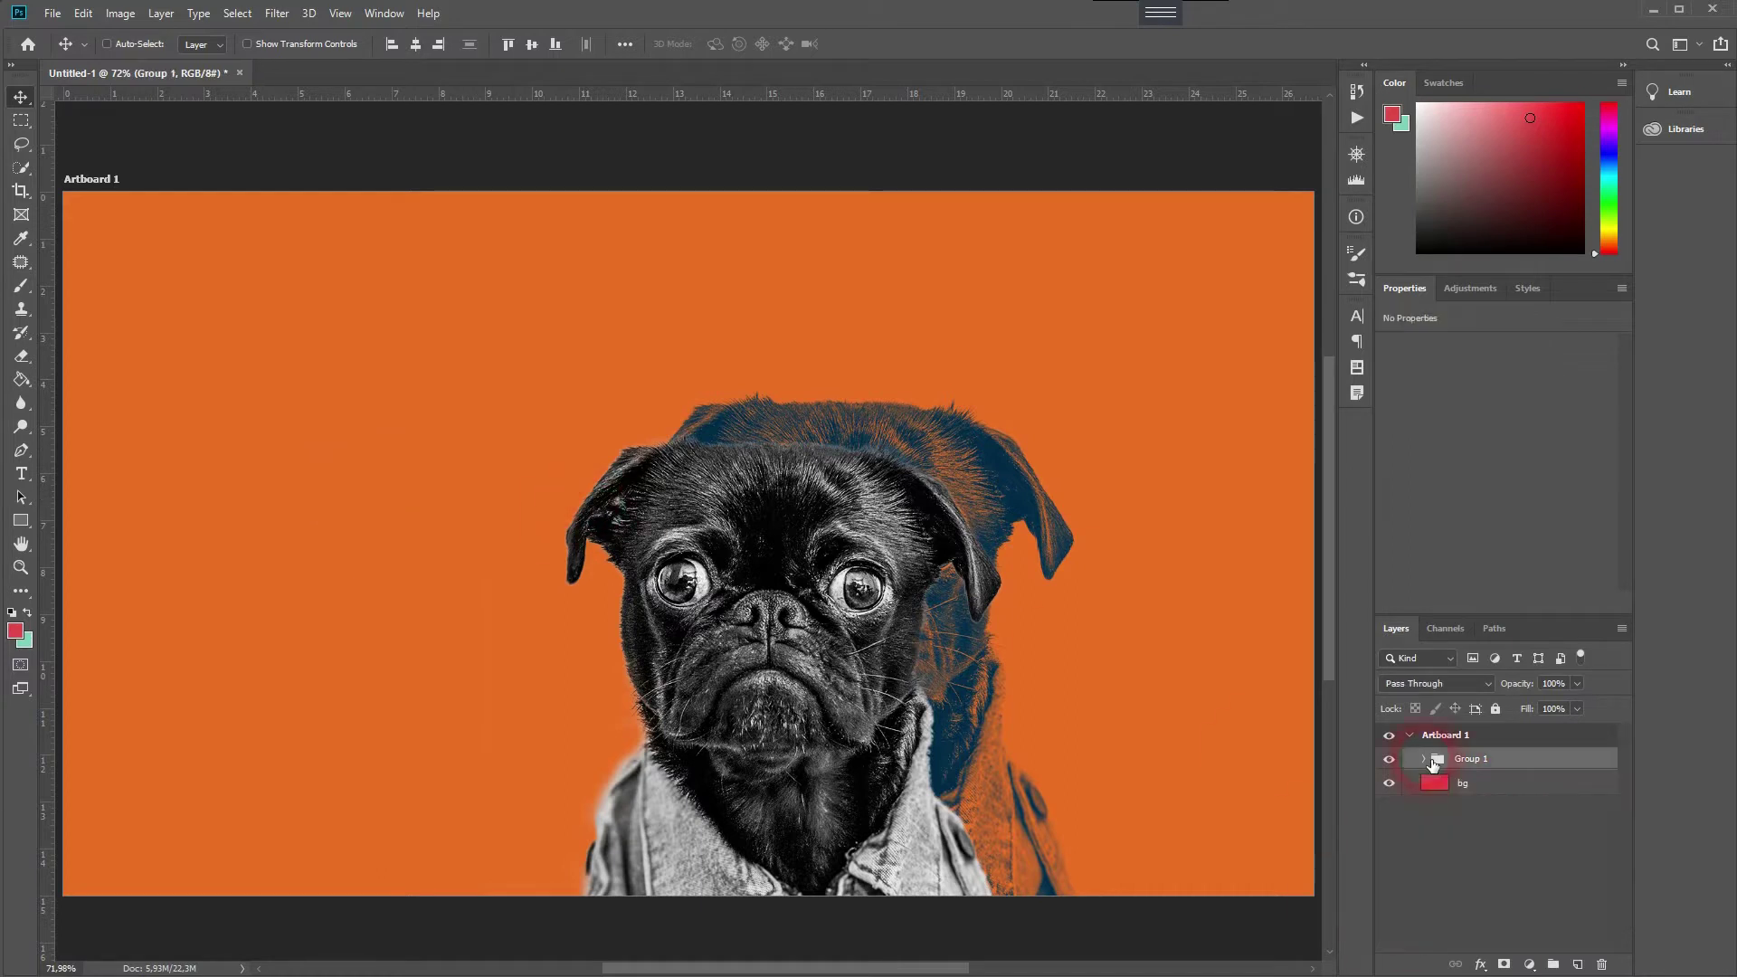
pyautogui.click(1579, 964)
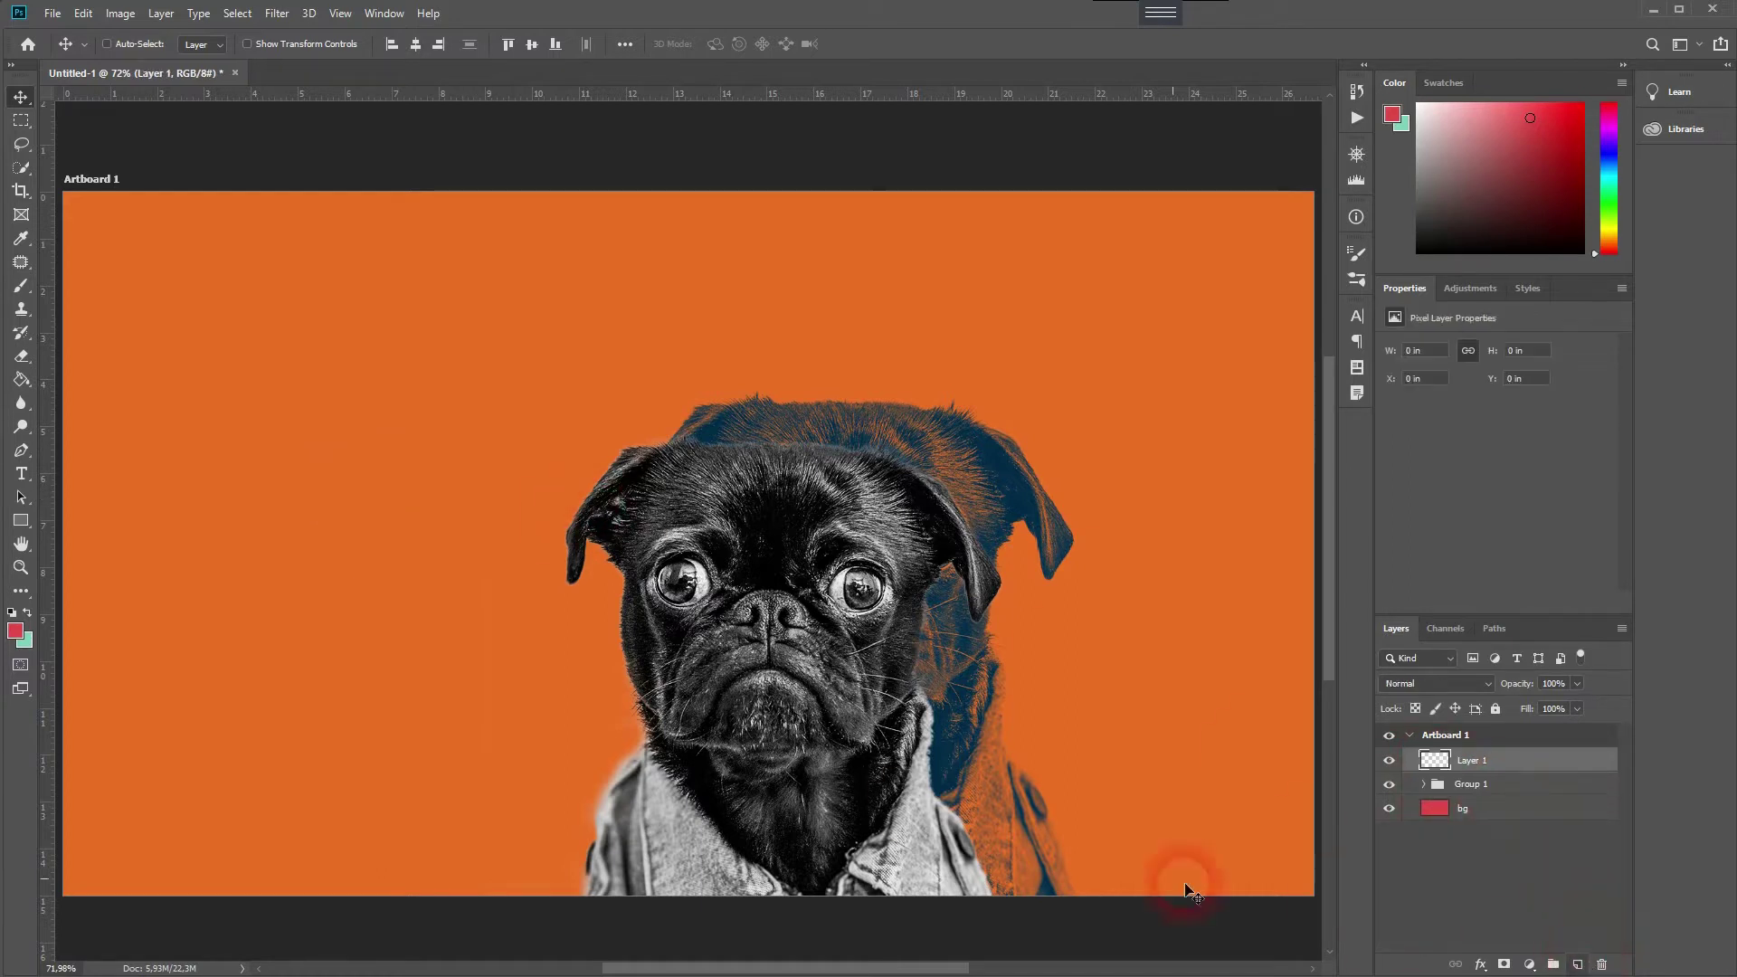
pyautogui.click(22, 473)
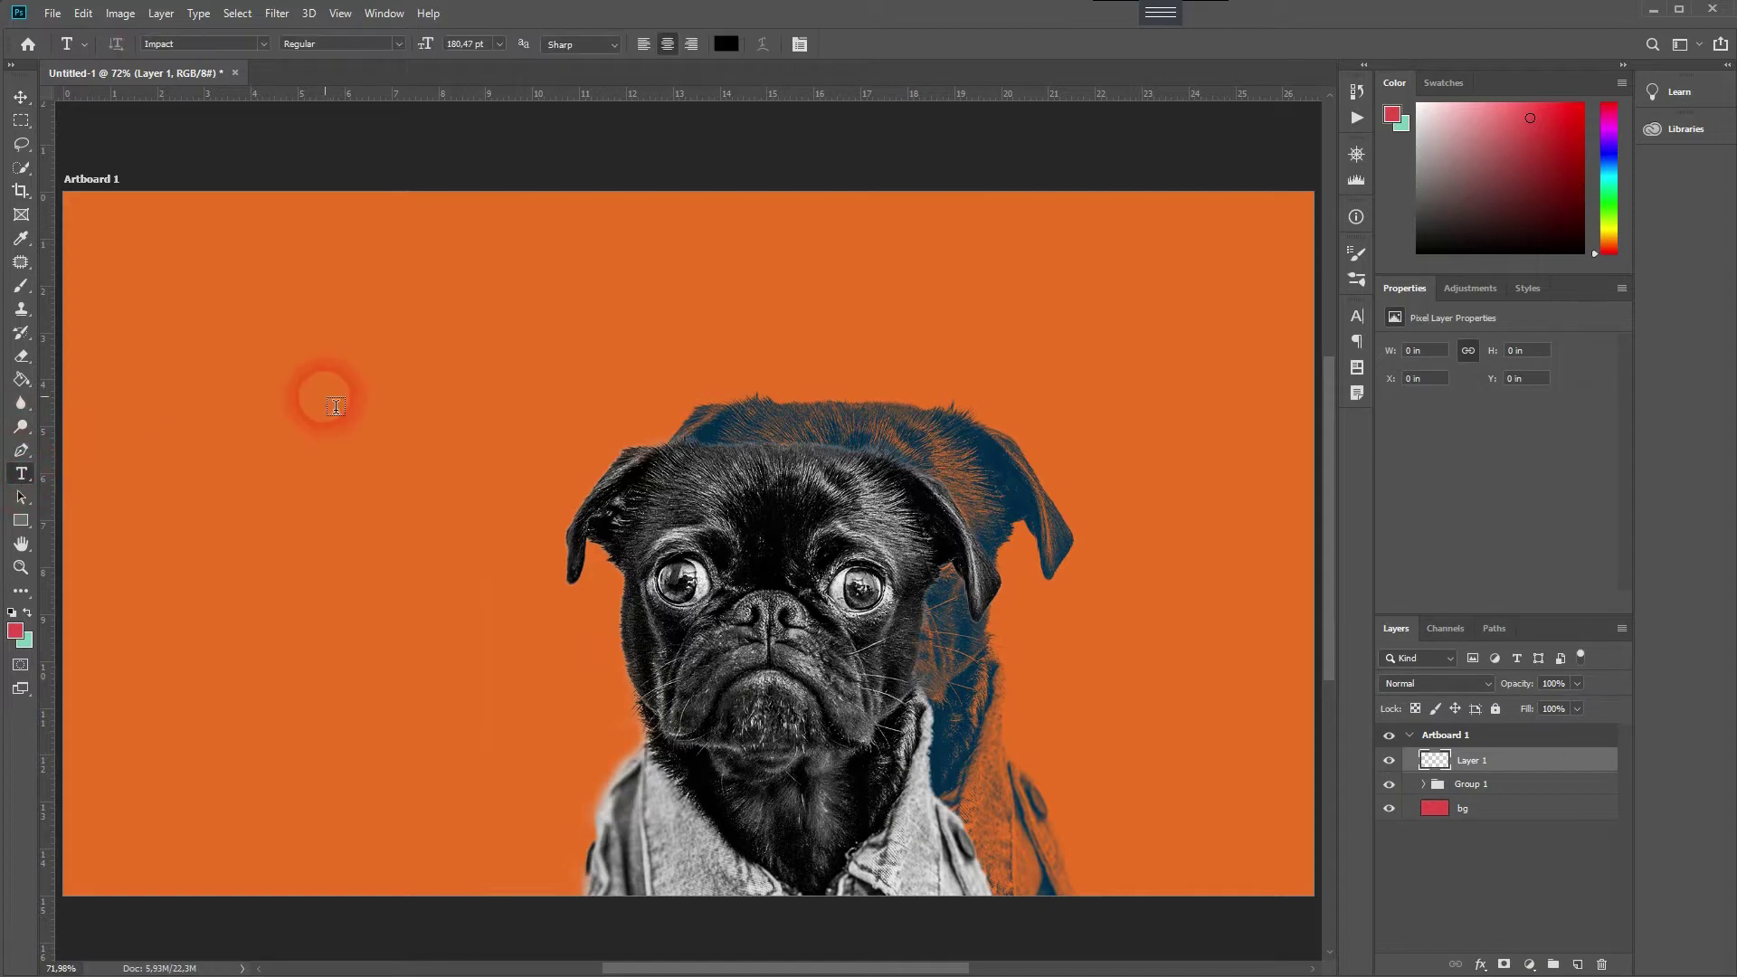
pyautogui.click(326, 392)
pyautogui.write('SNL')
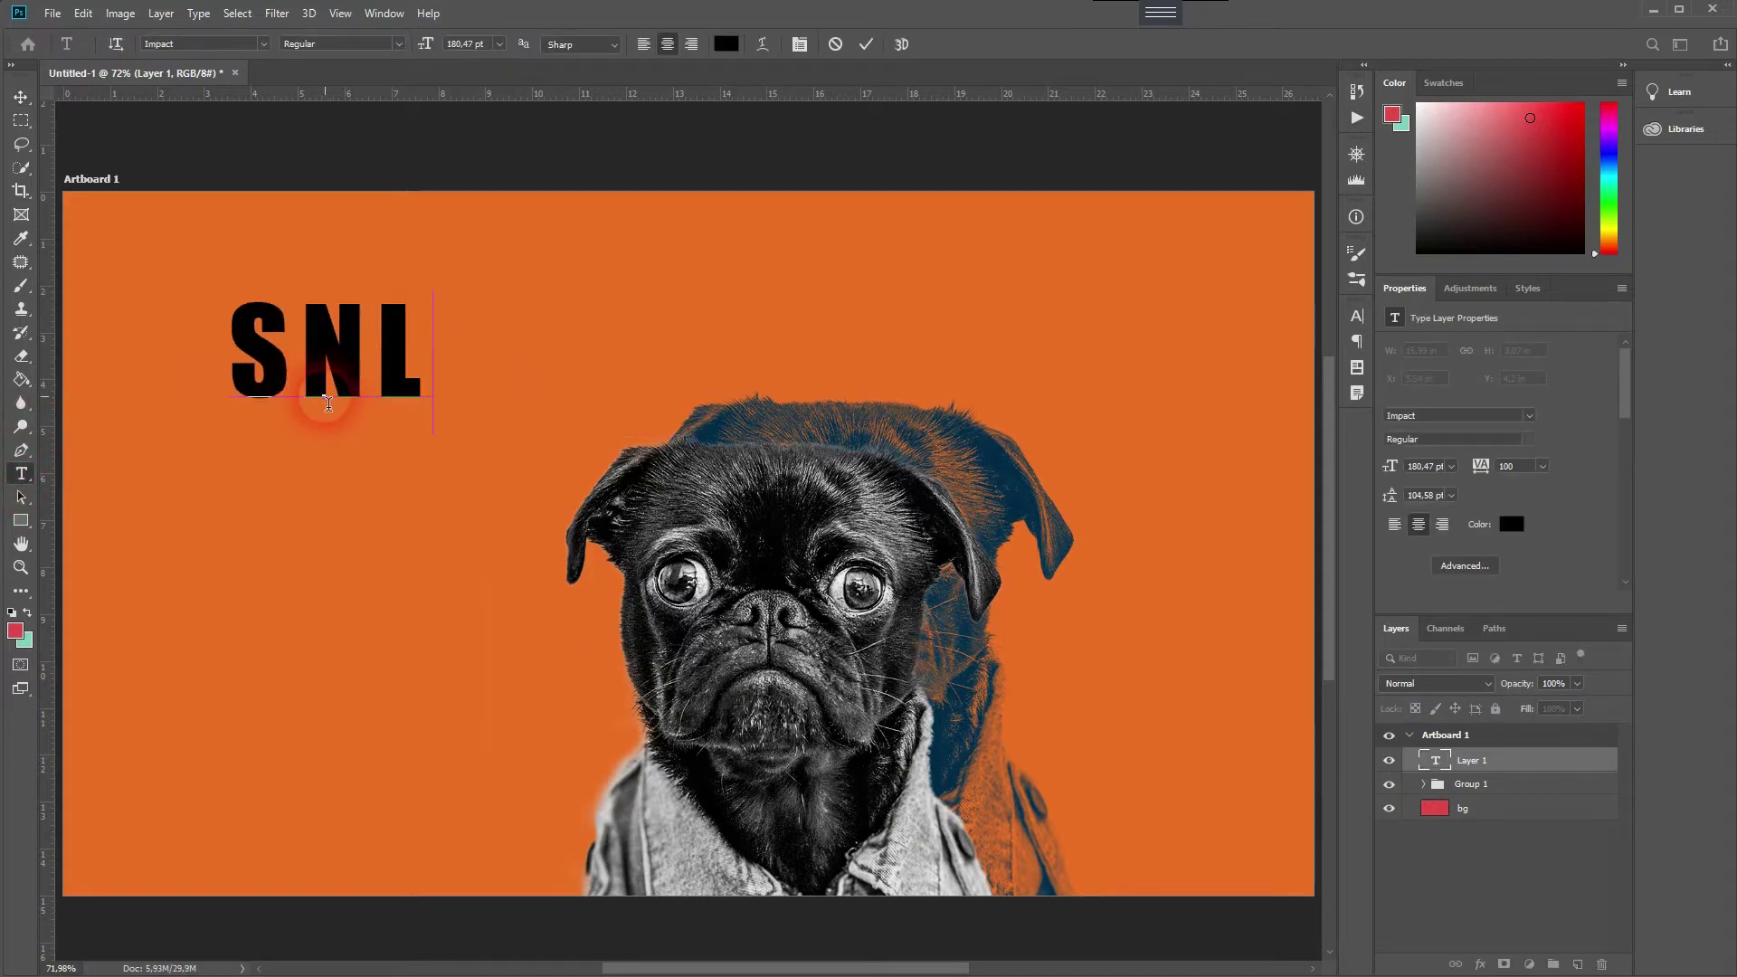
# Look through the available fonts for the SNL text and keep Impact.
pyautogui.click(1612, 496)
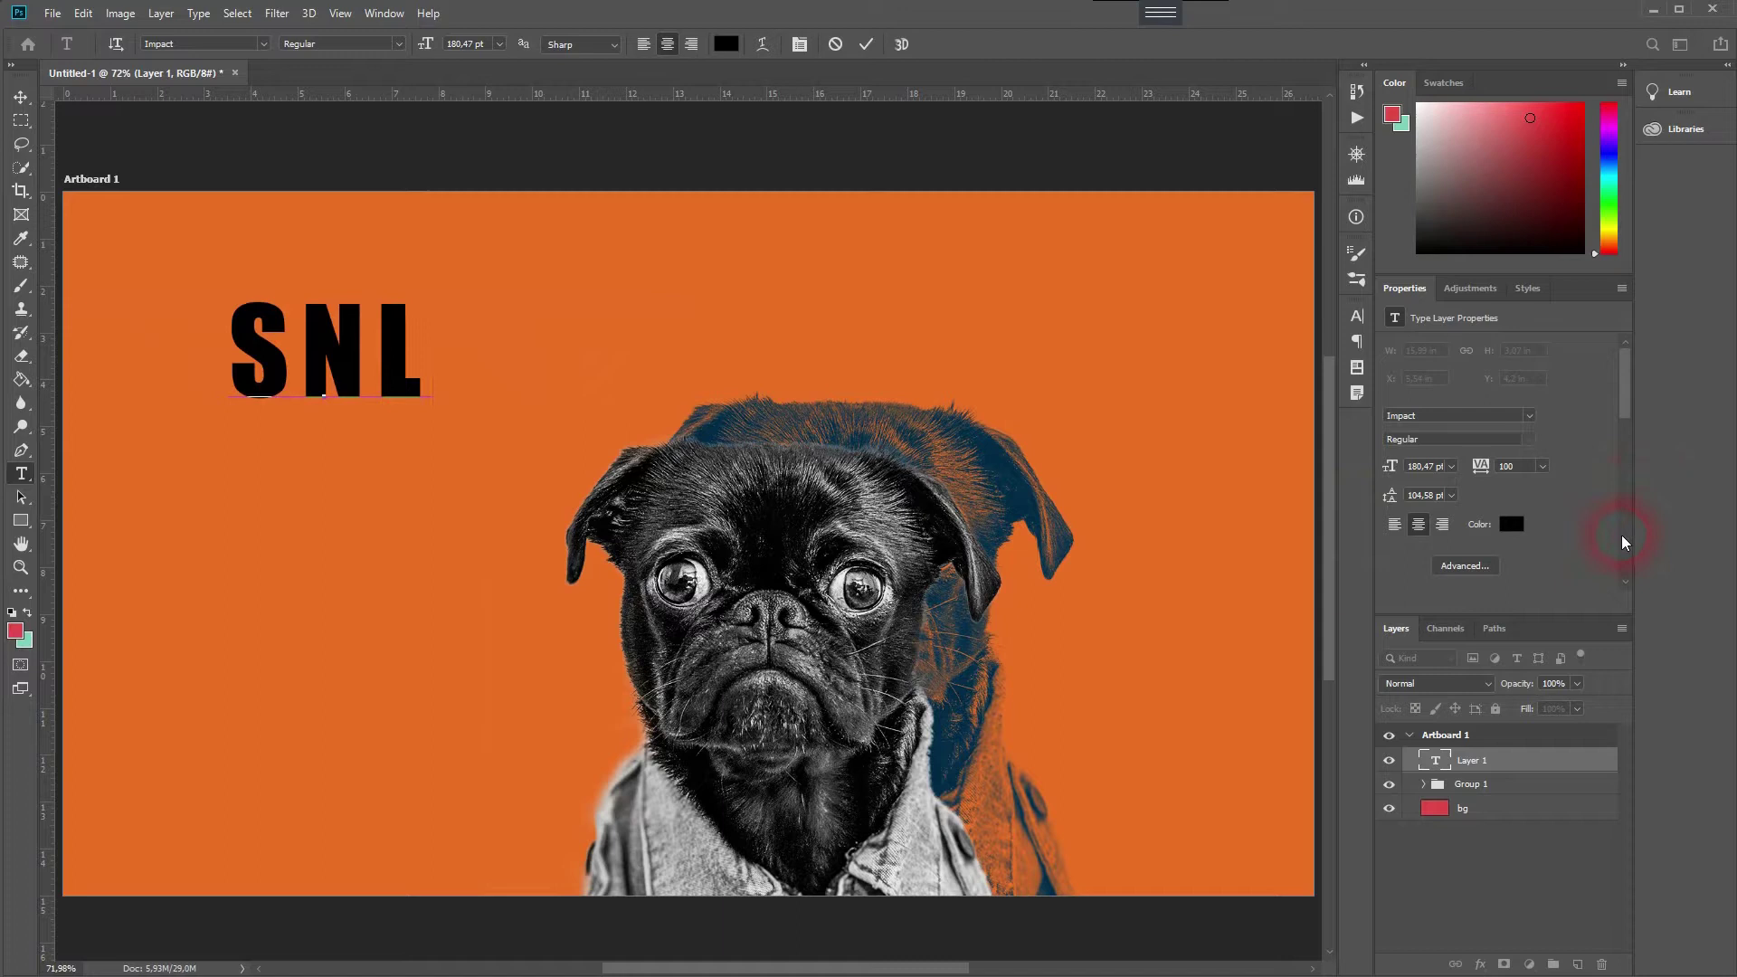
pyautogui.click(1505, 788)
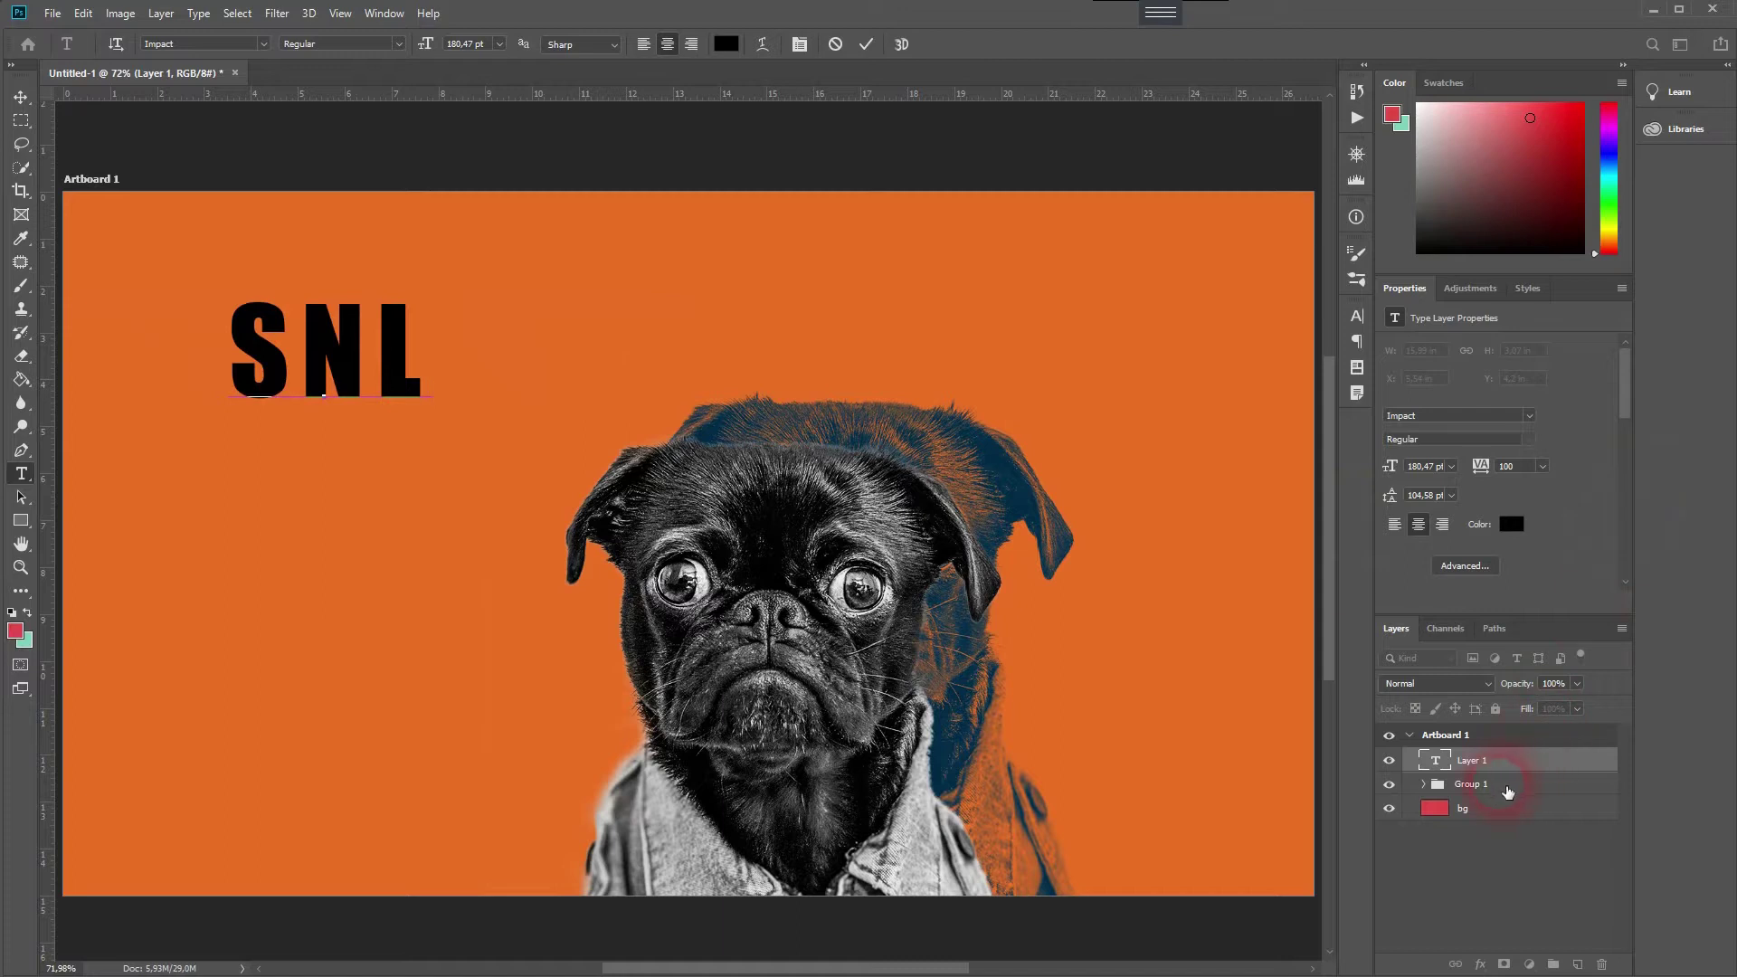
pyautogui.click(1530, 415)
pyautogui.click(1457, 474)
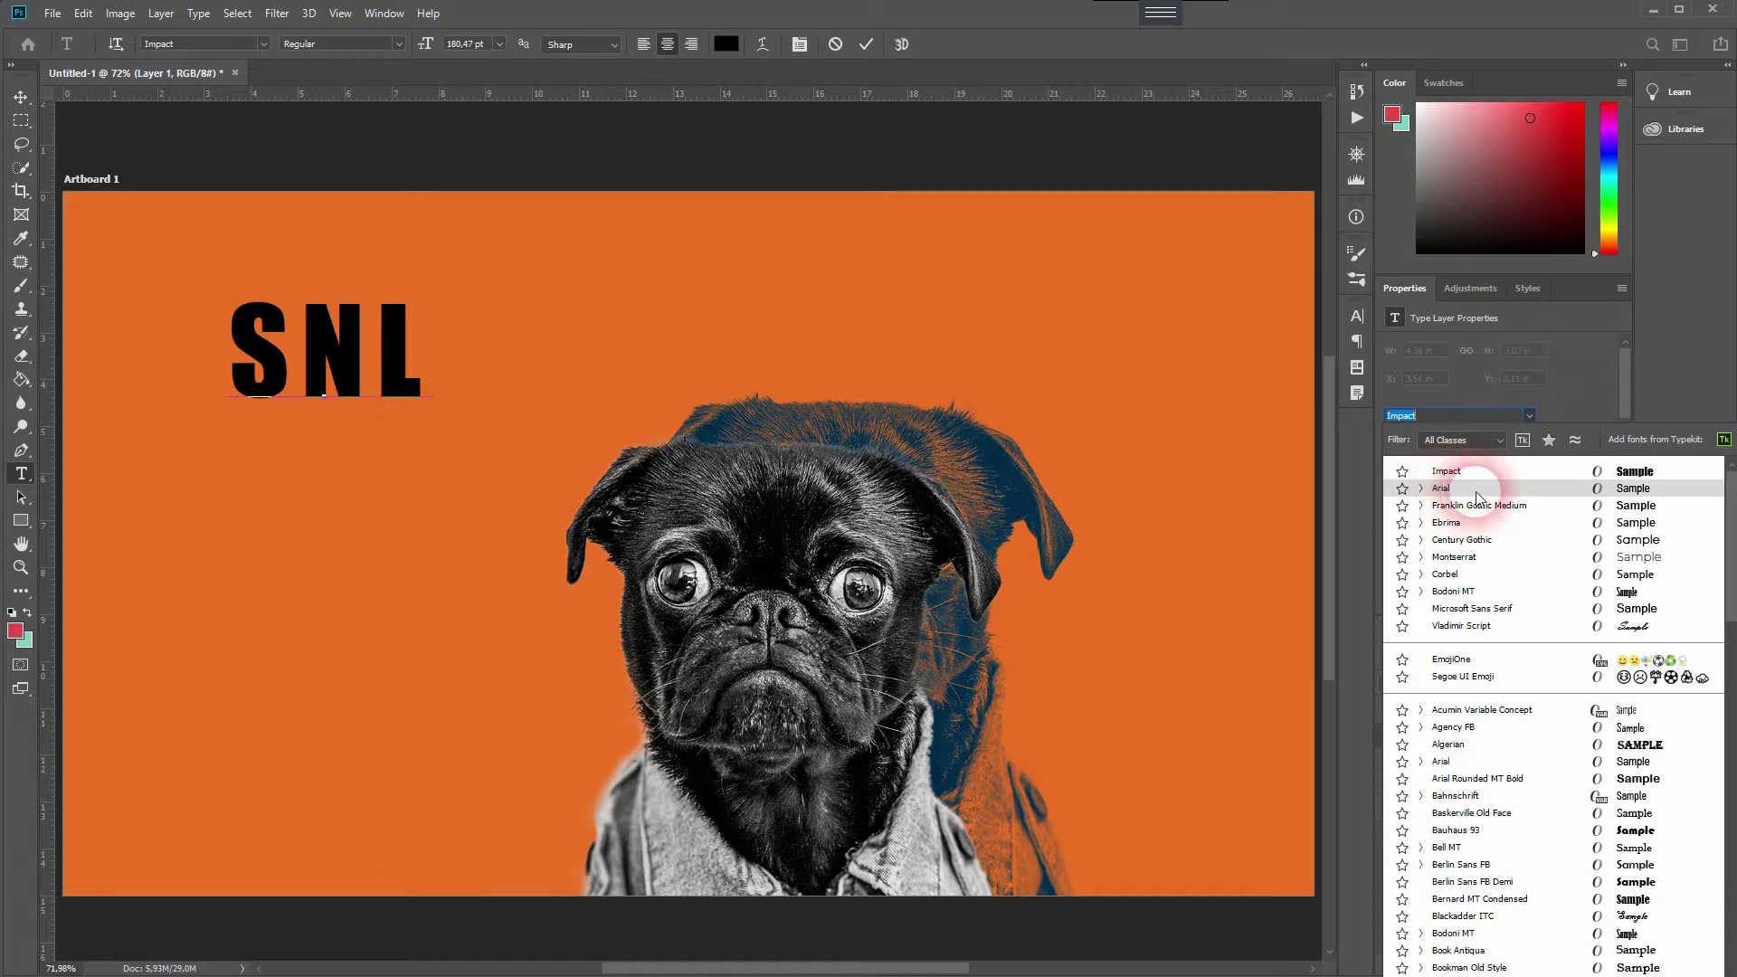
pyautogui.click(1488, 478)
pyautogui.click(1394, 621)
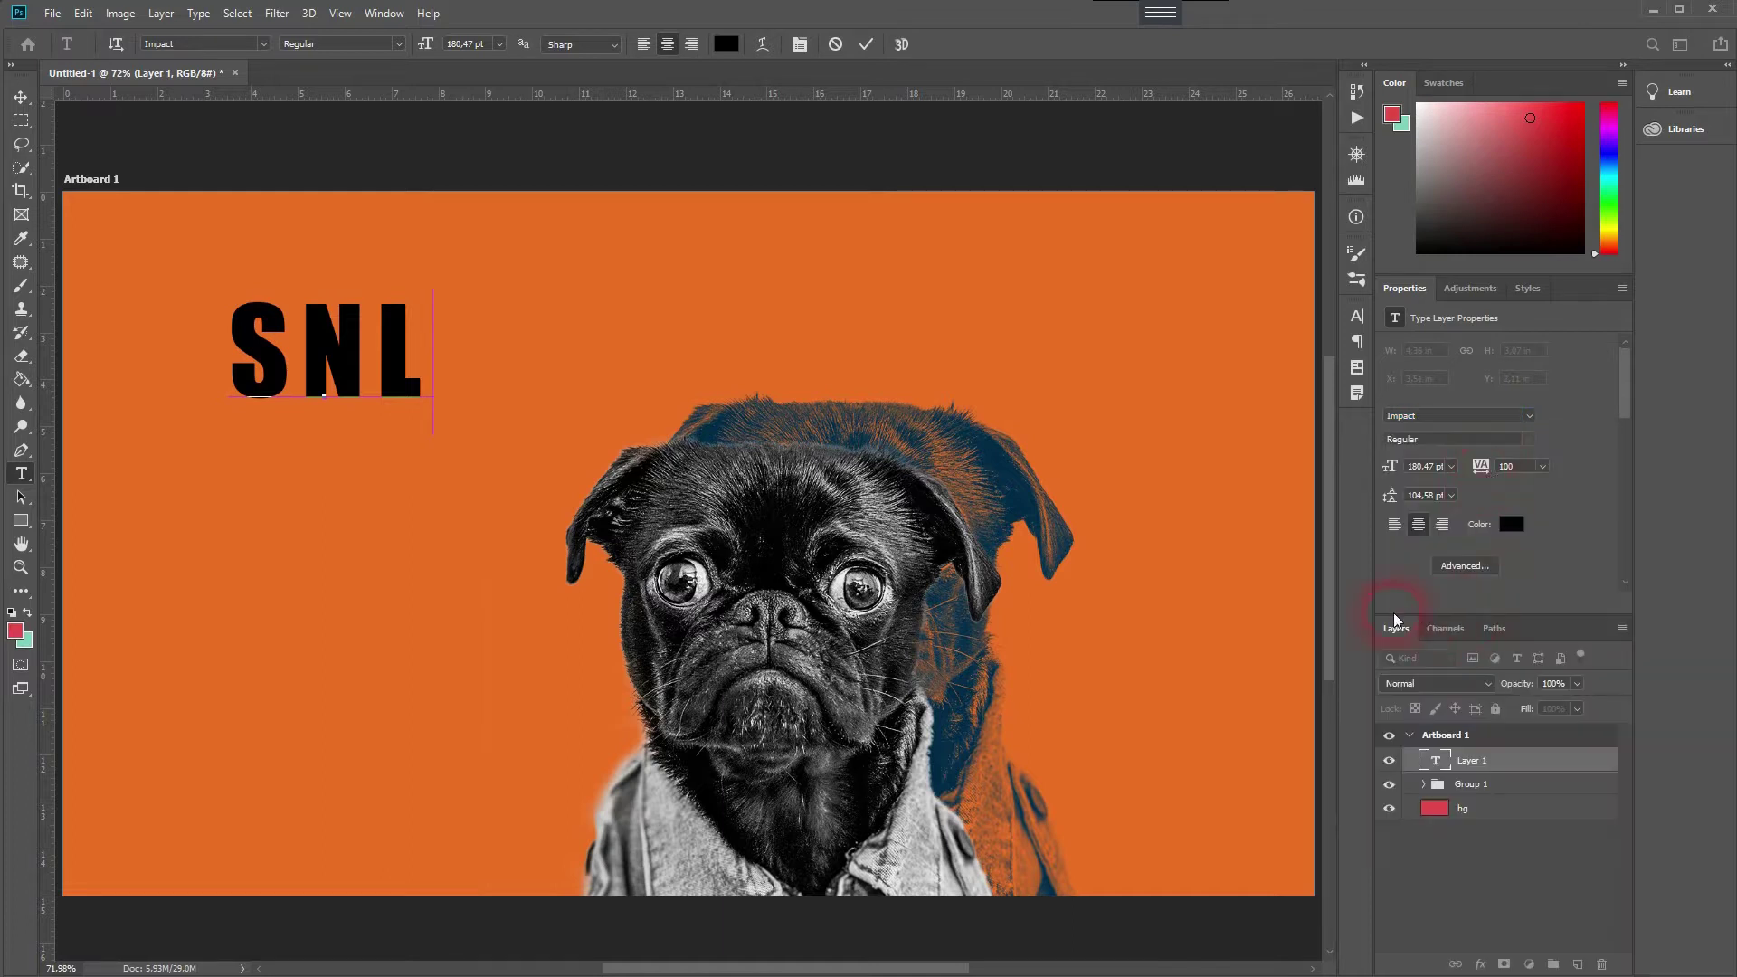
# Change the SNL text's font to Franklin Gothic Medium and apply faux bold.
pyautogui.click(1502, 771)
pyautogui.click(1527, 415)
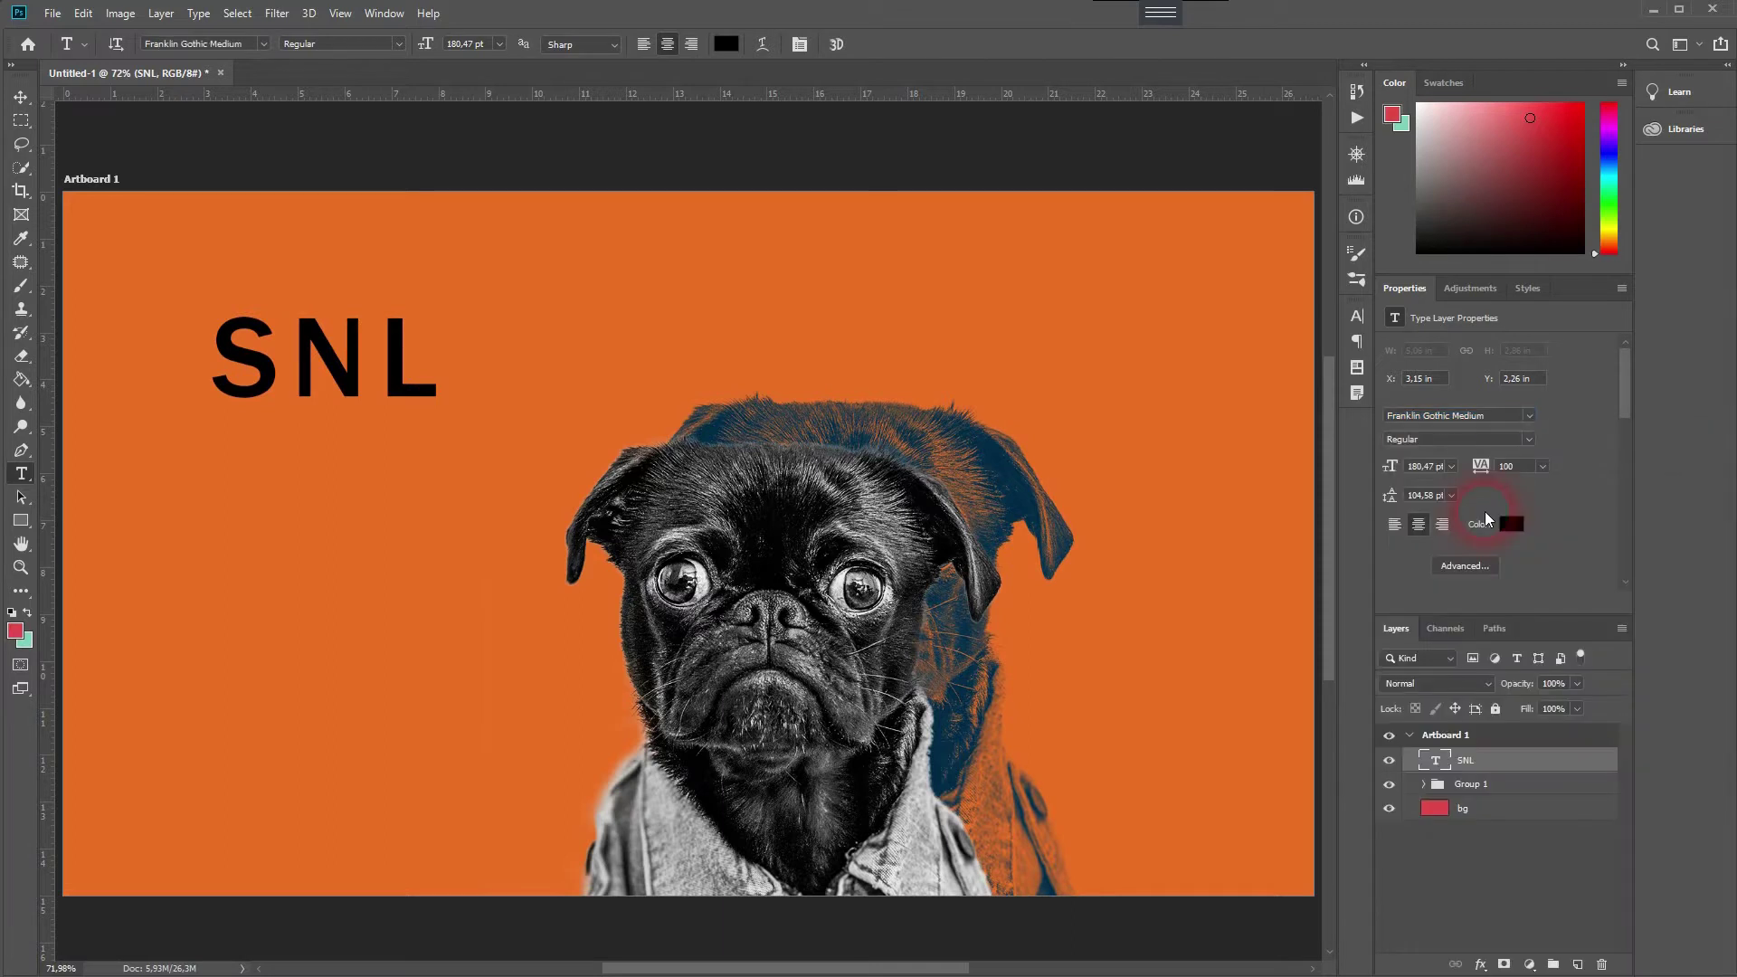
pyautogui.click(1356, 315)
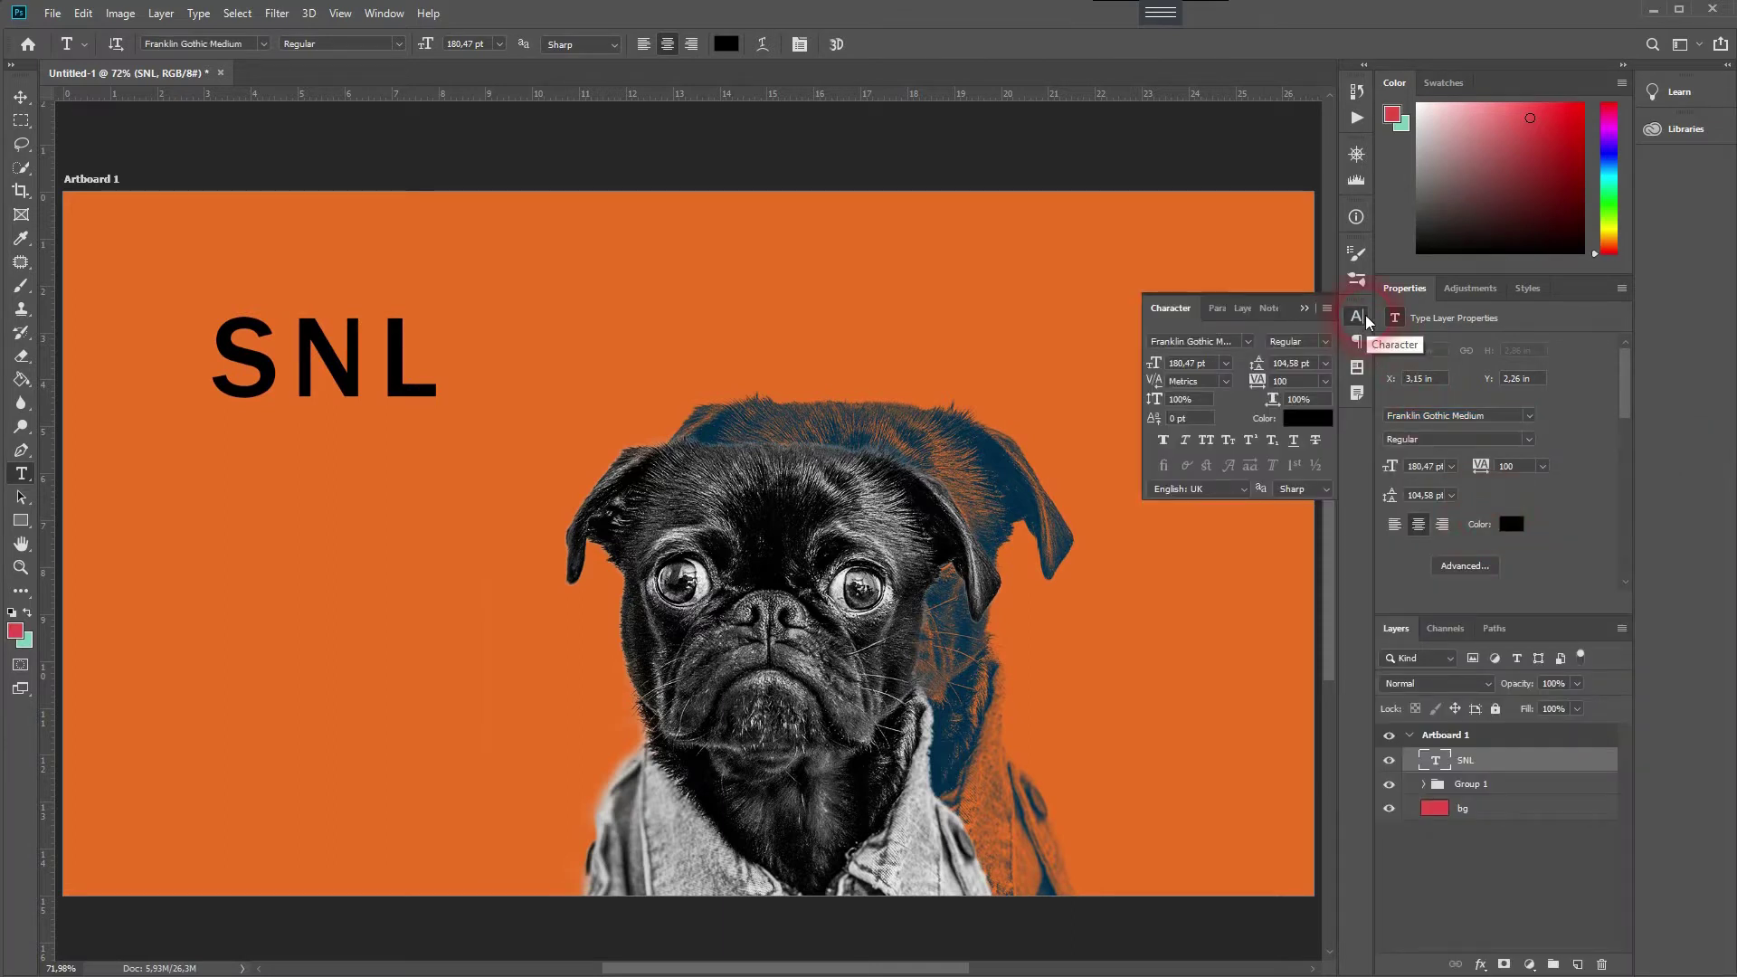
pyautogui.click(1164, 443)
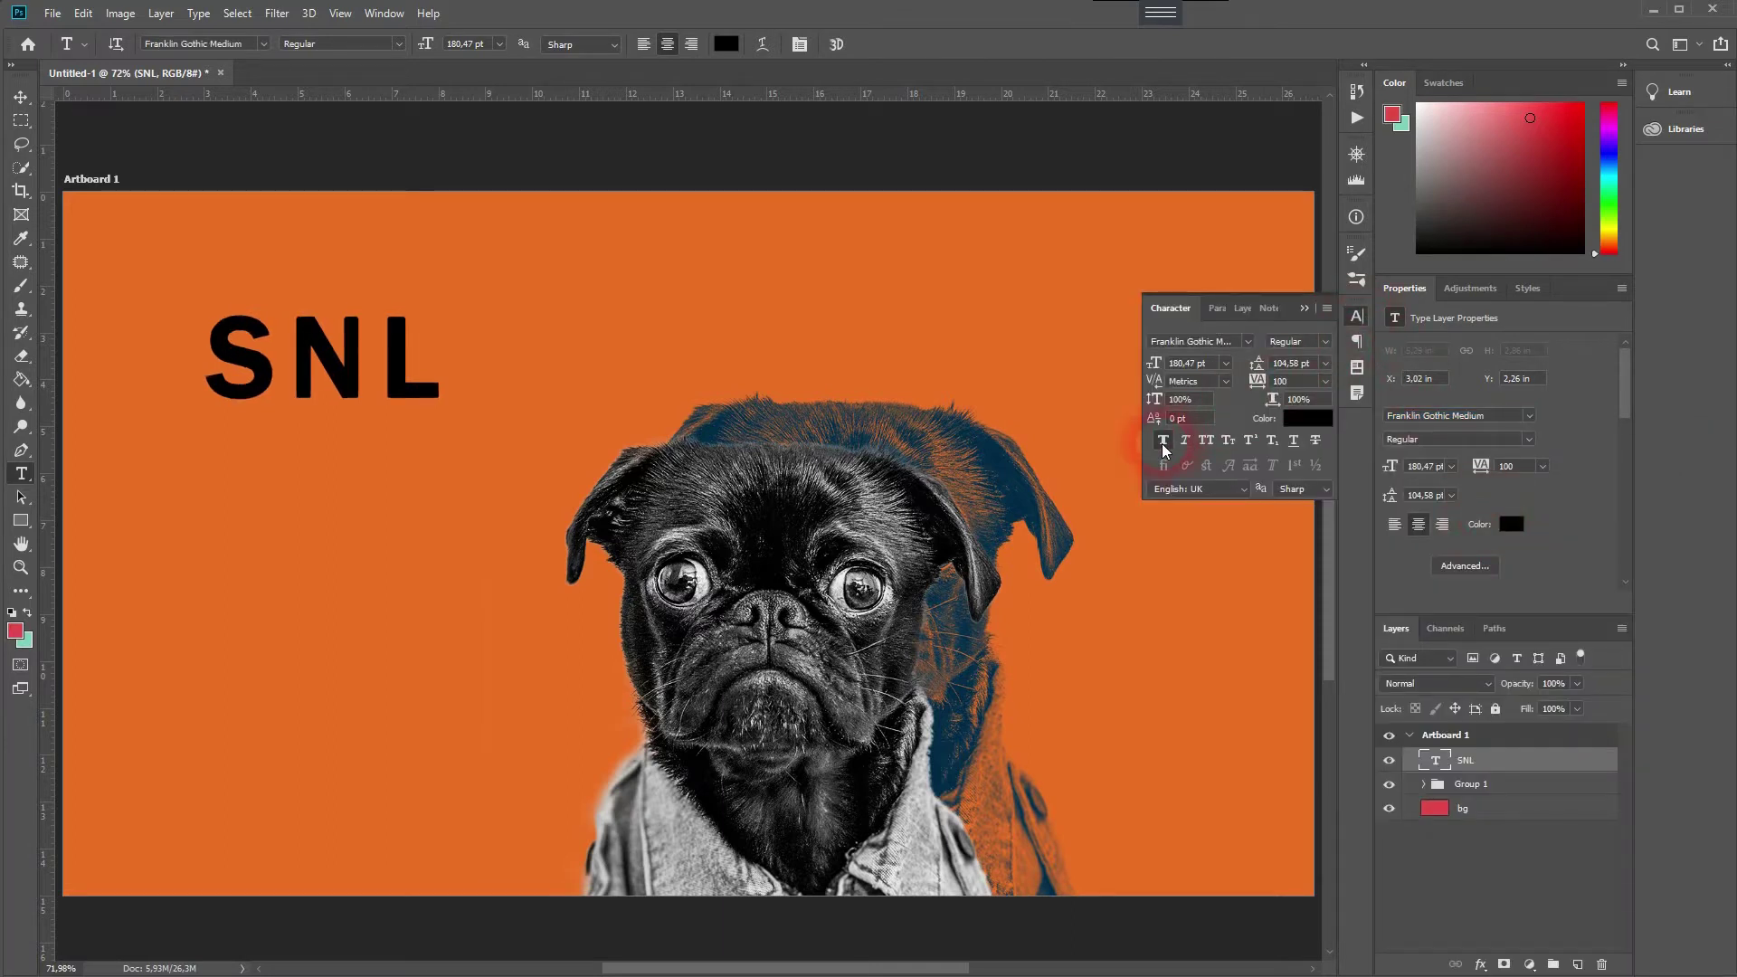
pyautogui.click(1304, 309)
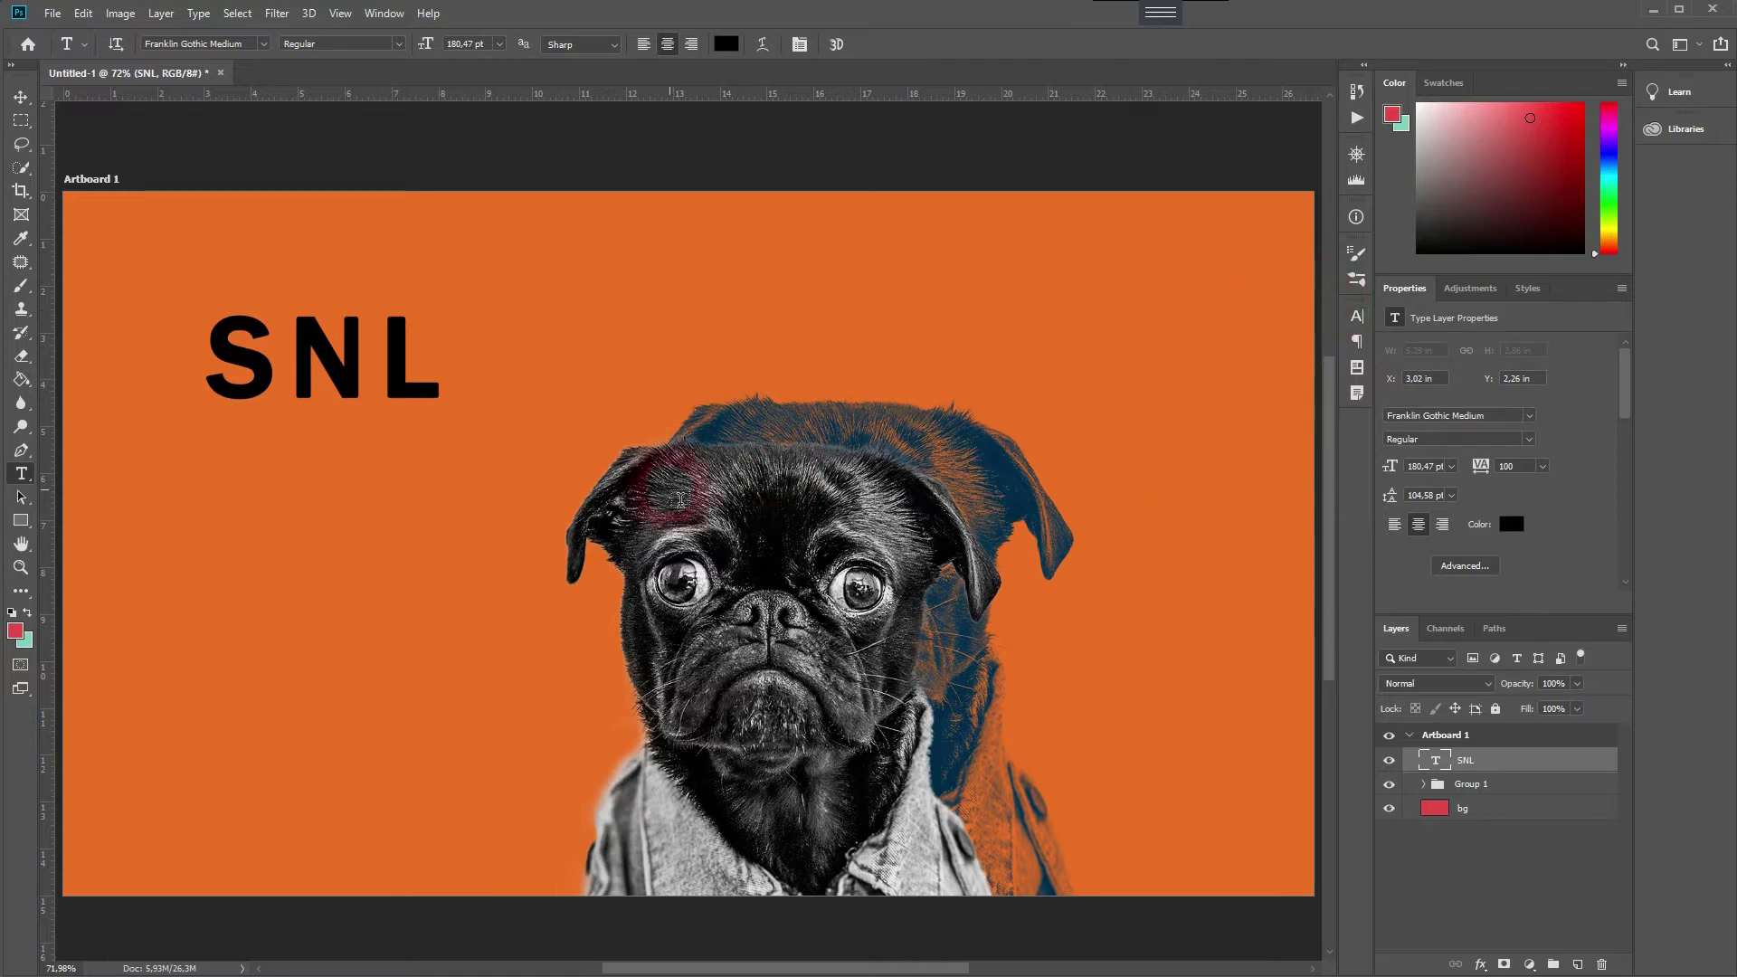
# Recolor the SNL text dark blue, sampling the color from the offset pug copy behind the main pug.
pyautogui.click(1518, 531)
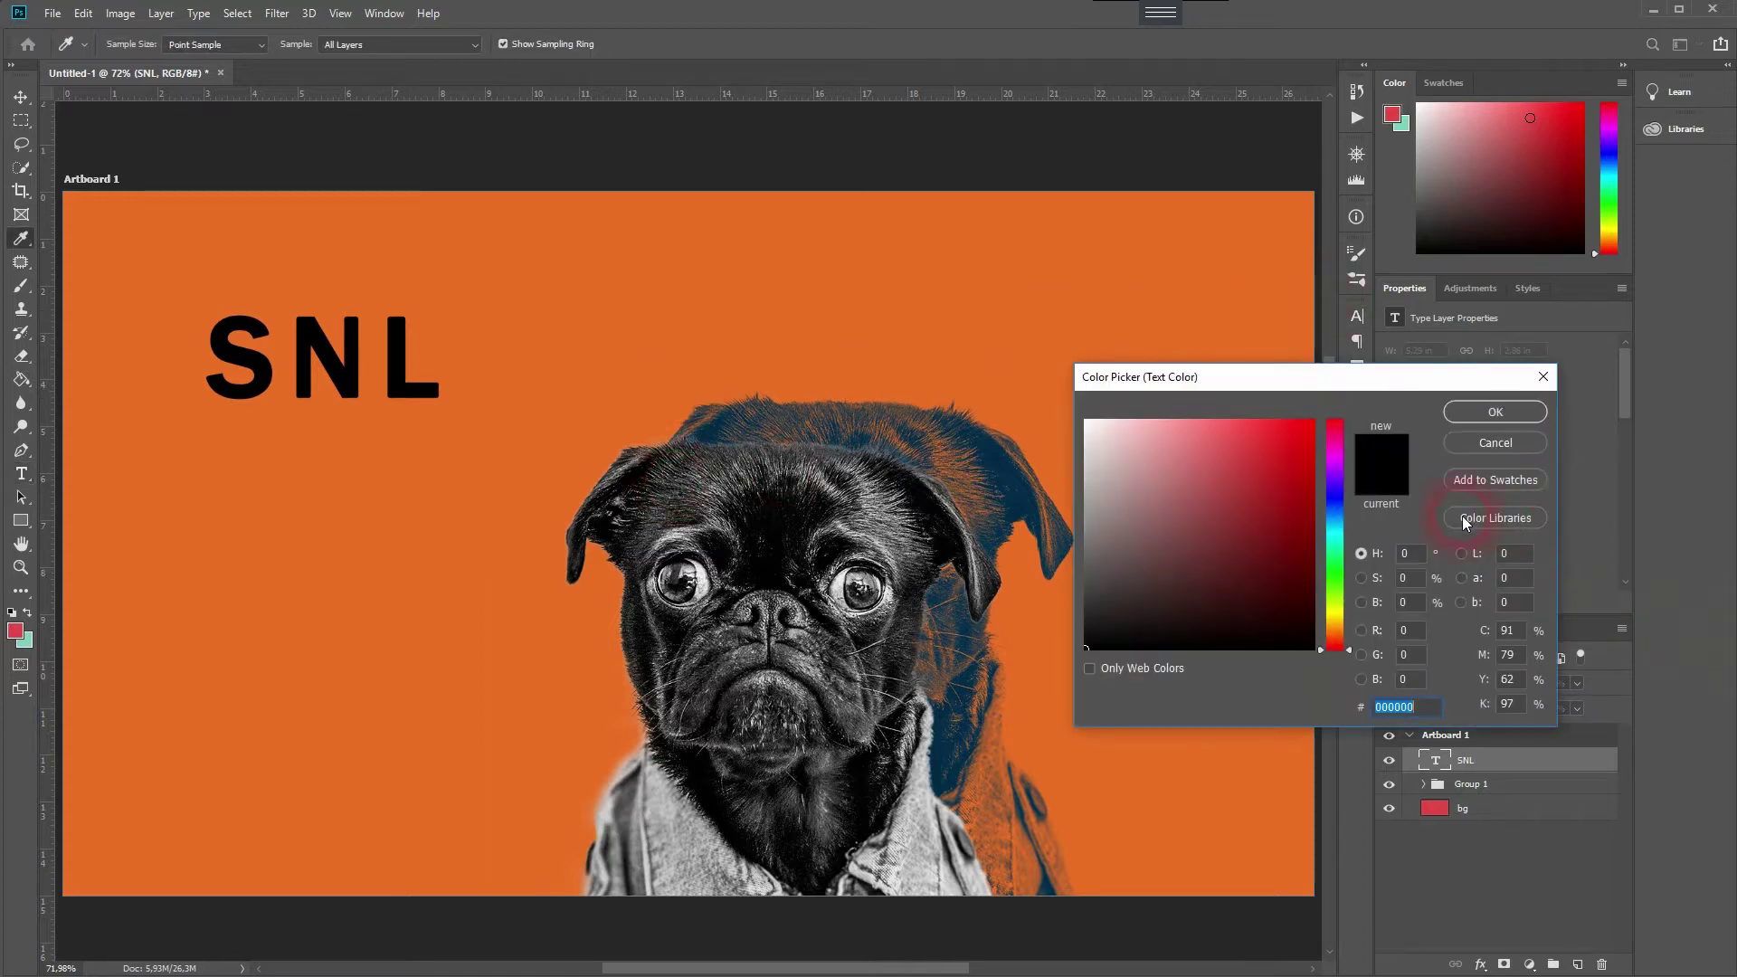
pyautogui.click(1028, 511)
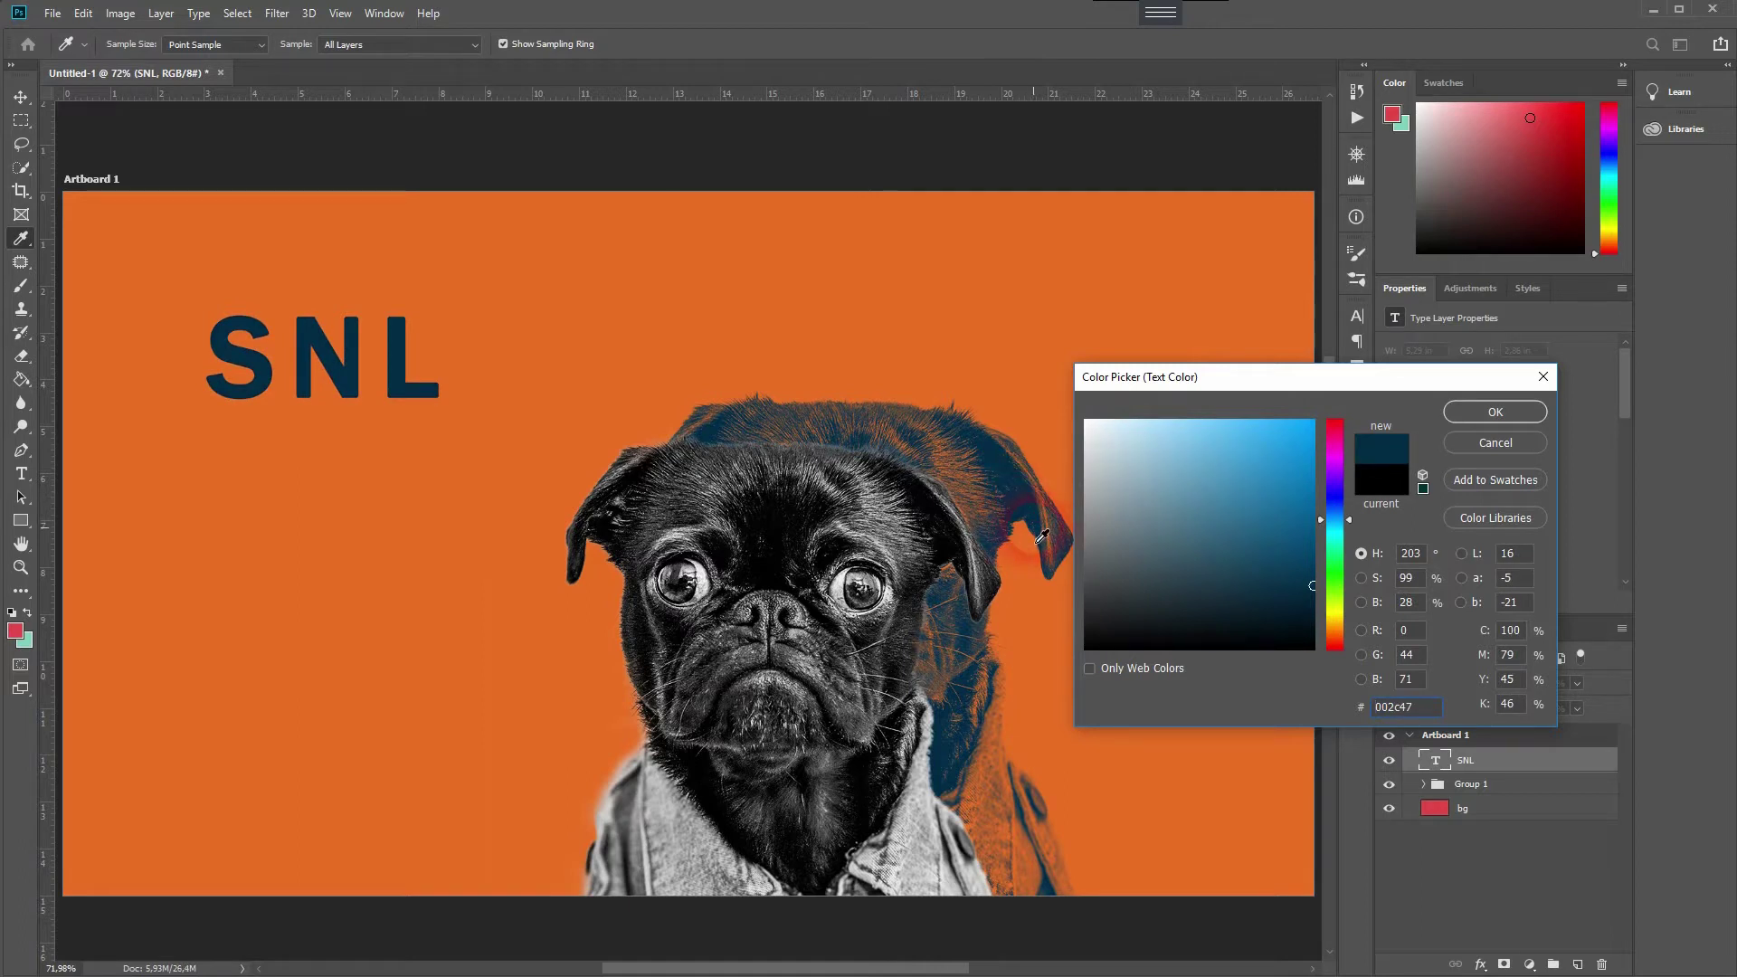
pyautogui.click(946, 766)
pyautogui.moveTo(1312, 584); pyautogui.dragTo(1321, 587)
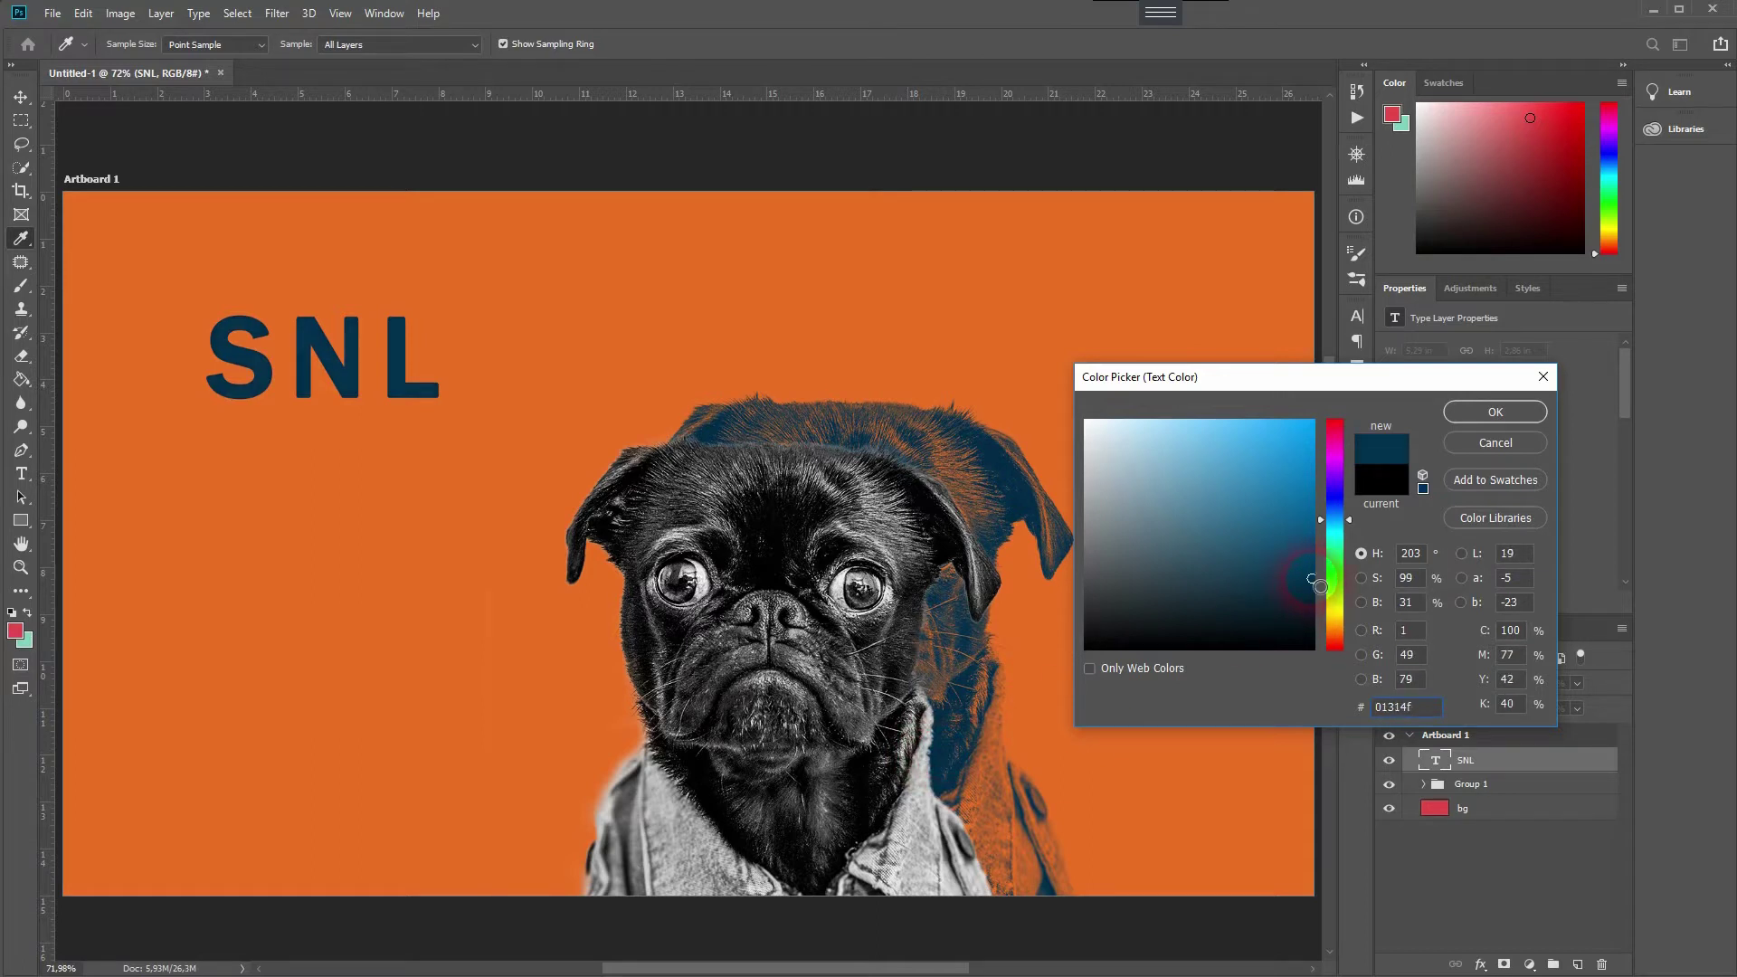
pyautogui.click(1512, 414)
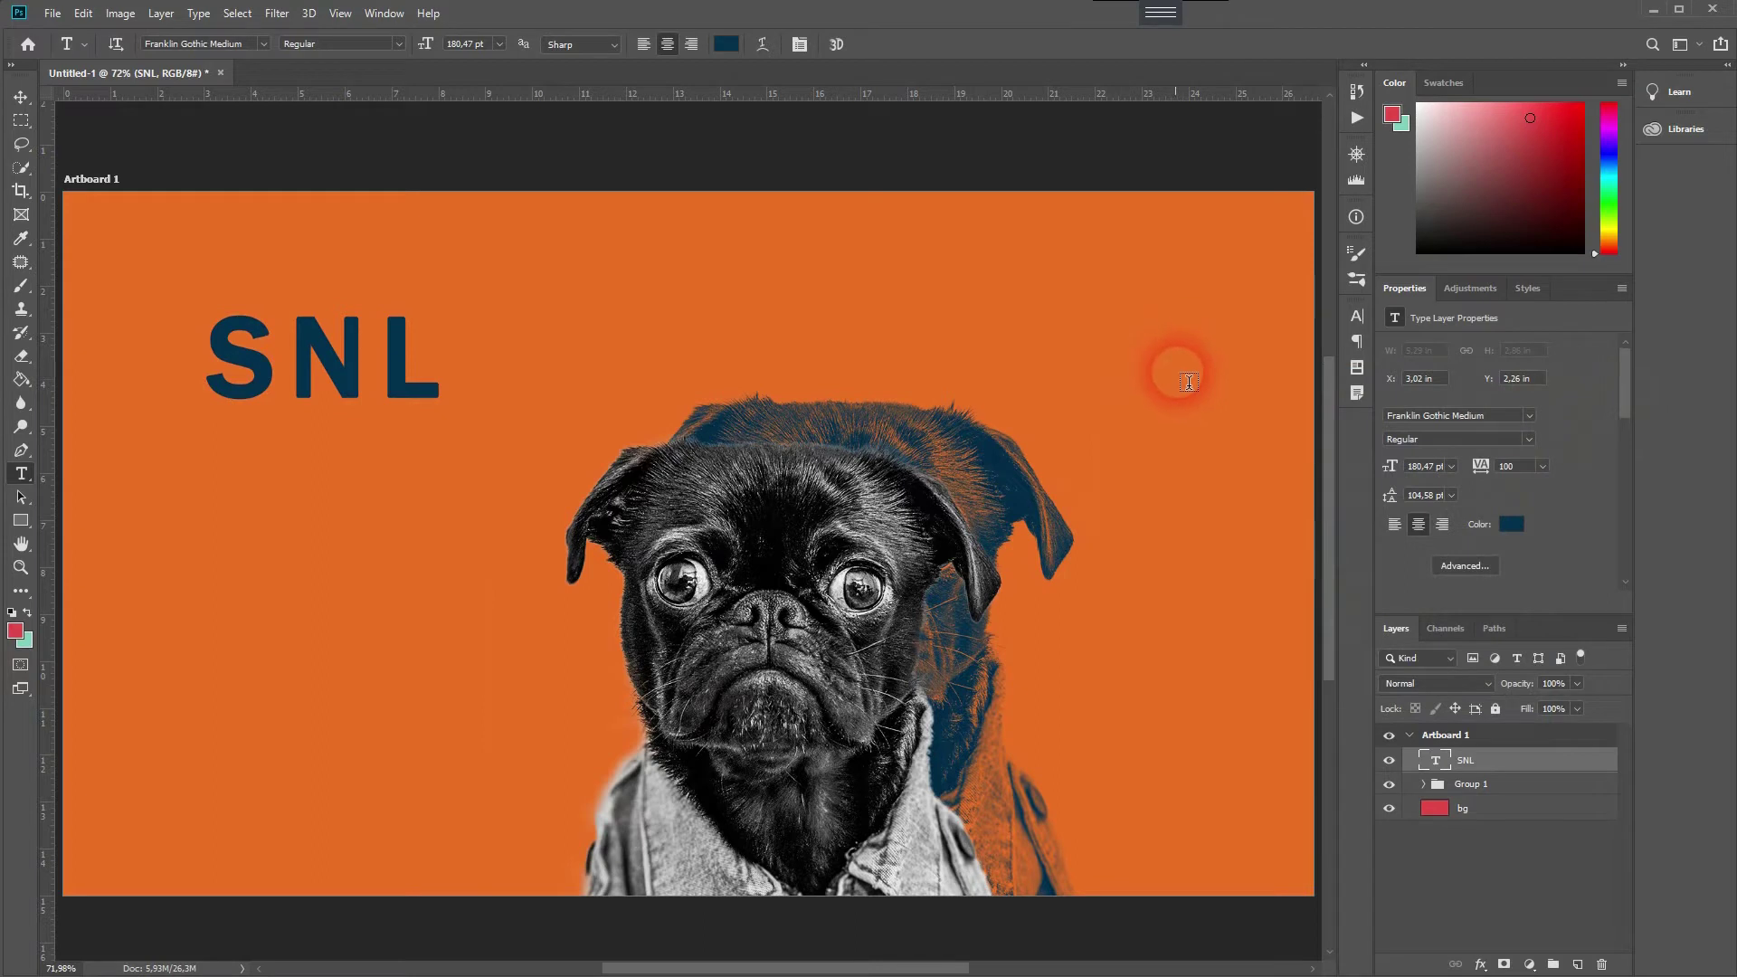
# Scale the SNL text up to about 186% and move it into the artboard's upper-left corner.
pyautogui.click(20, 96)
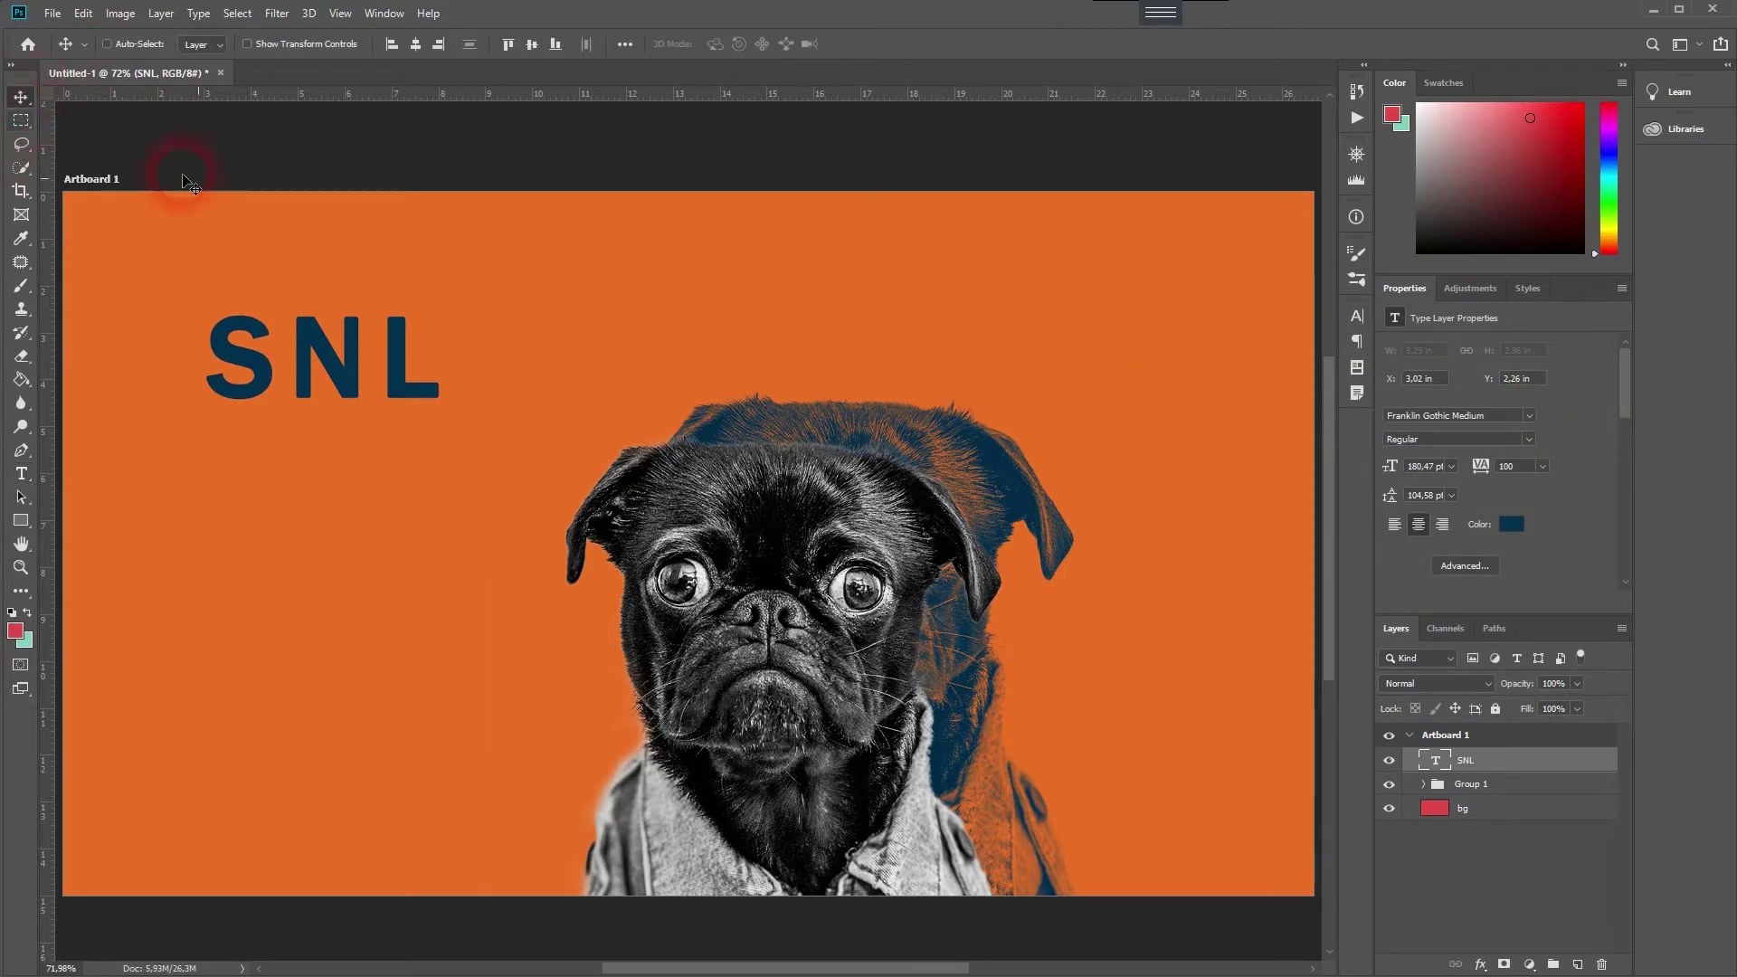
pyautogui.moveTo(341, 357); pyautogui.dragTo(262, 332)
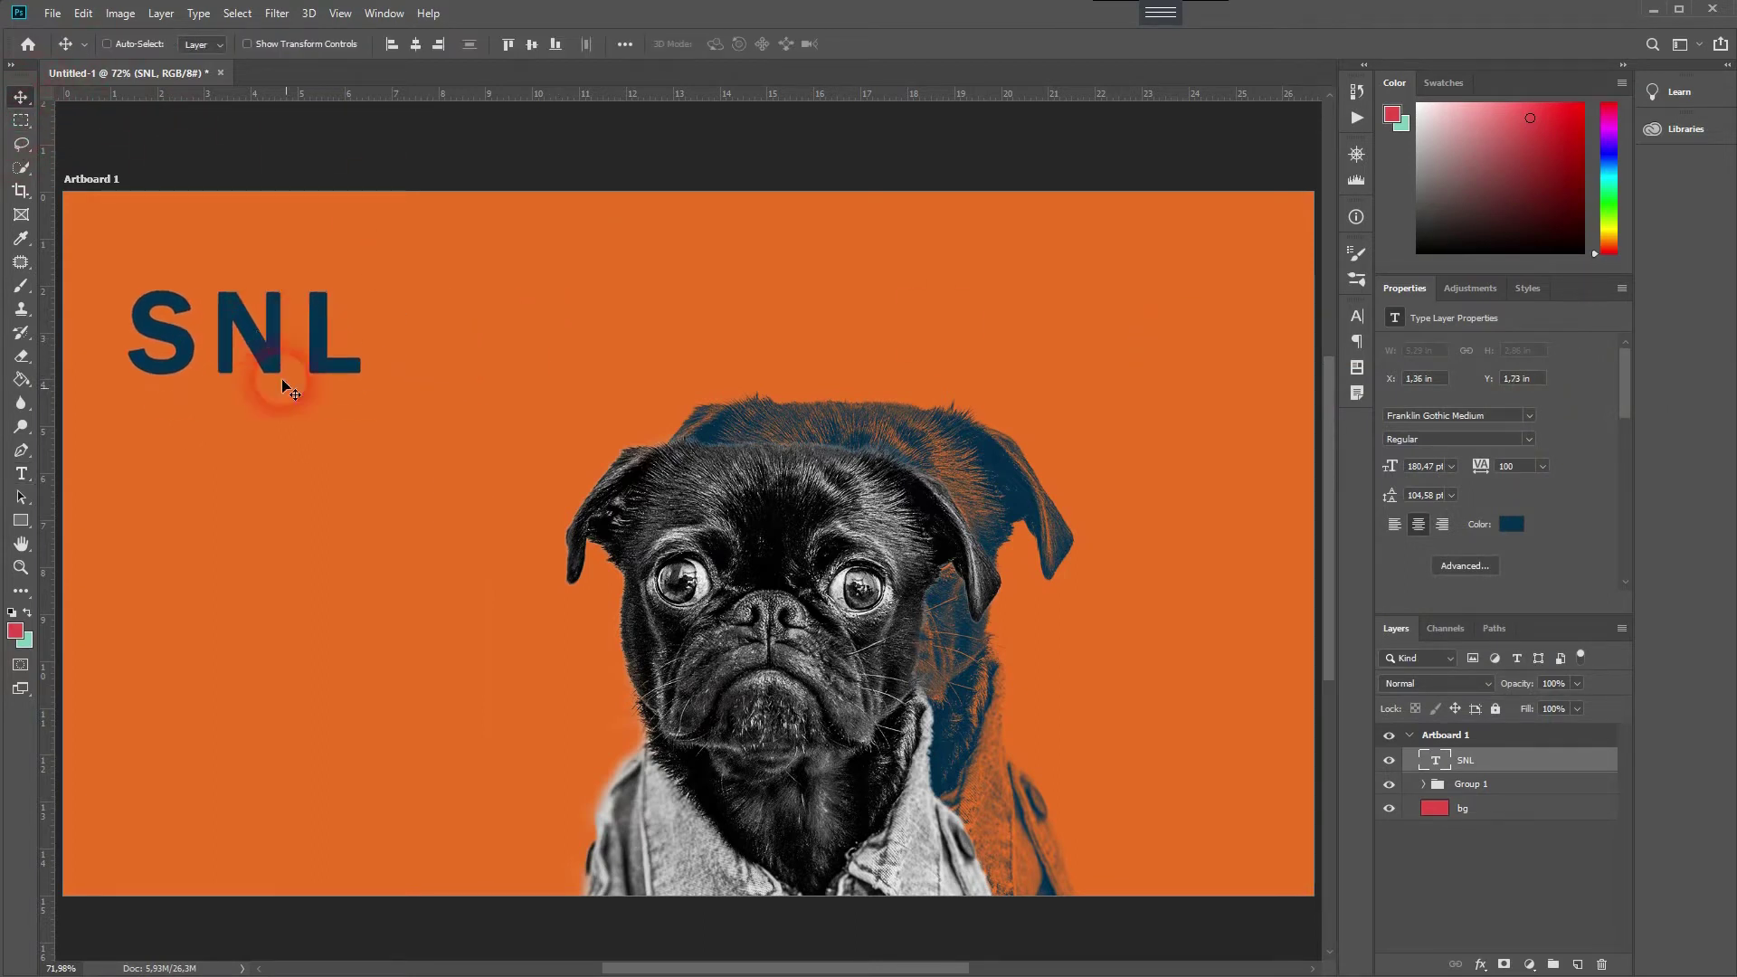
pyautogui.scroll(-3, 447, 612)
pyautogui.scroll(1, 447, 615)
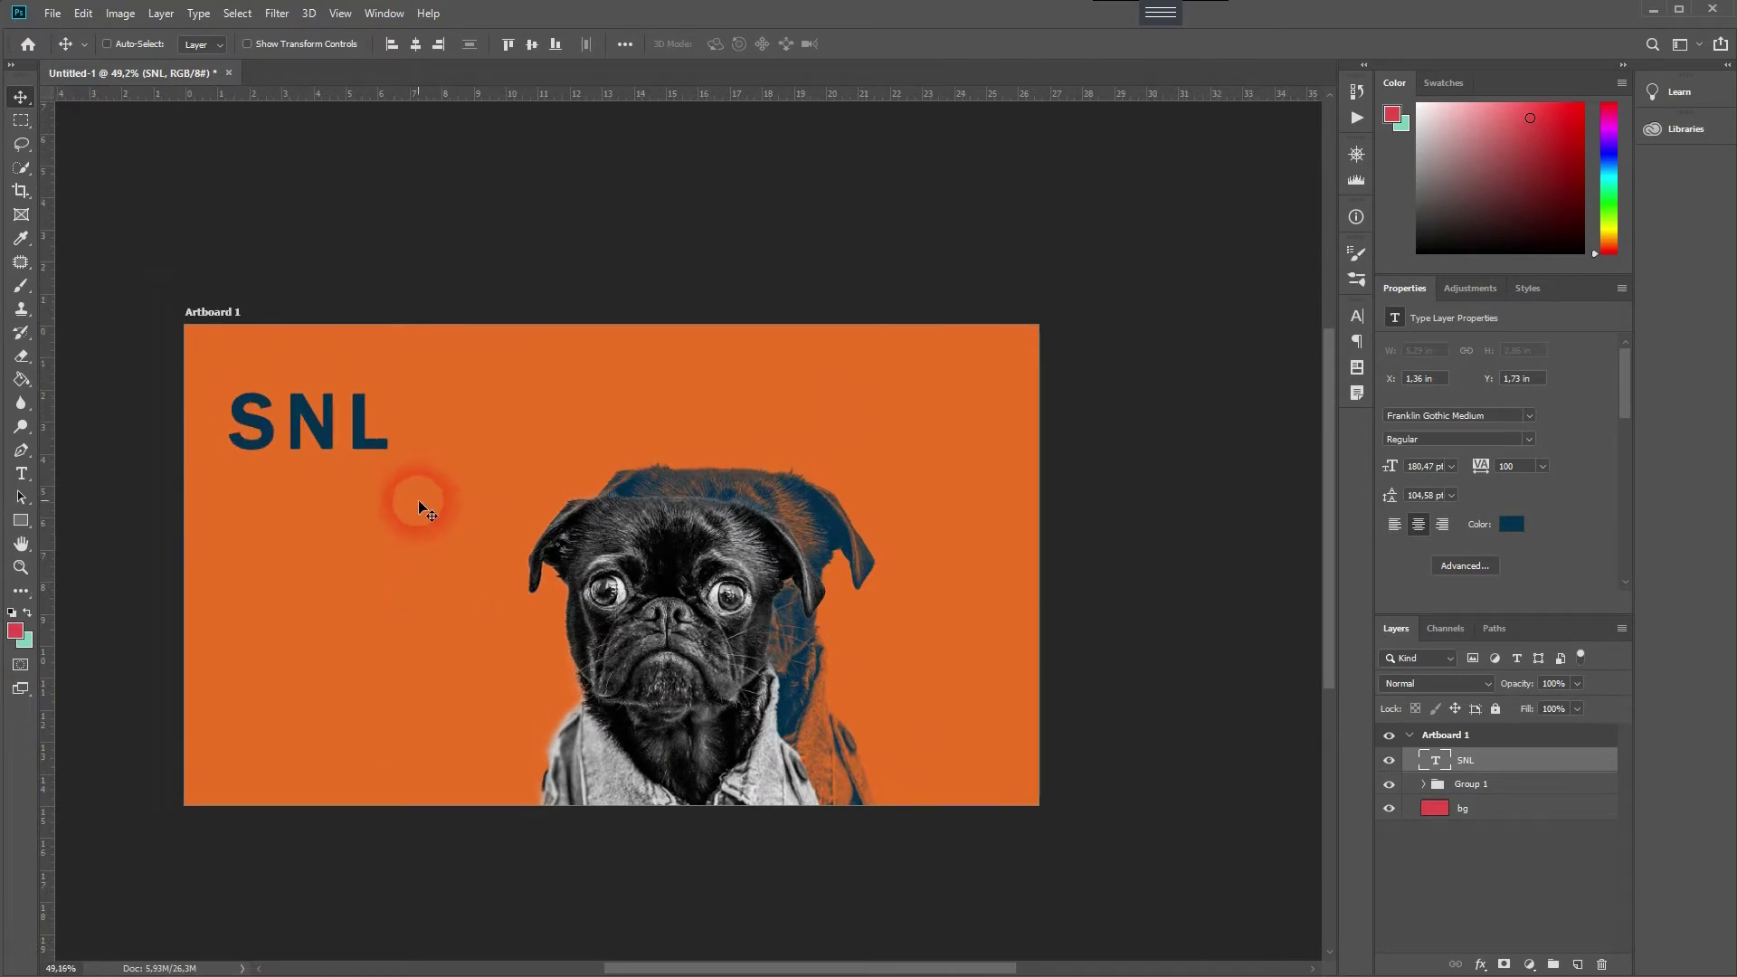
pyautogui.hotkey('ctrl', 't')
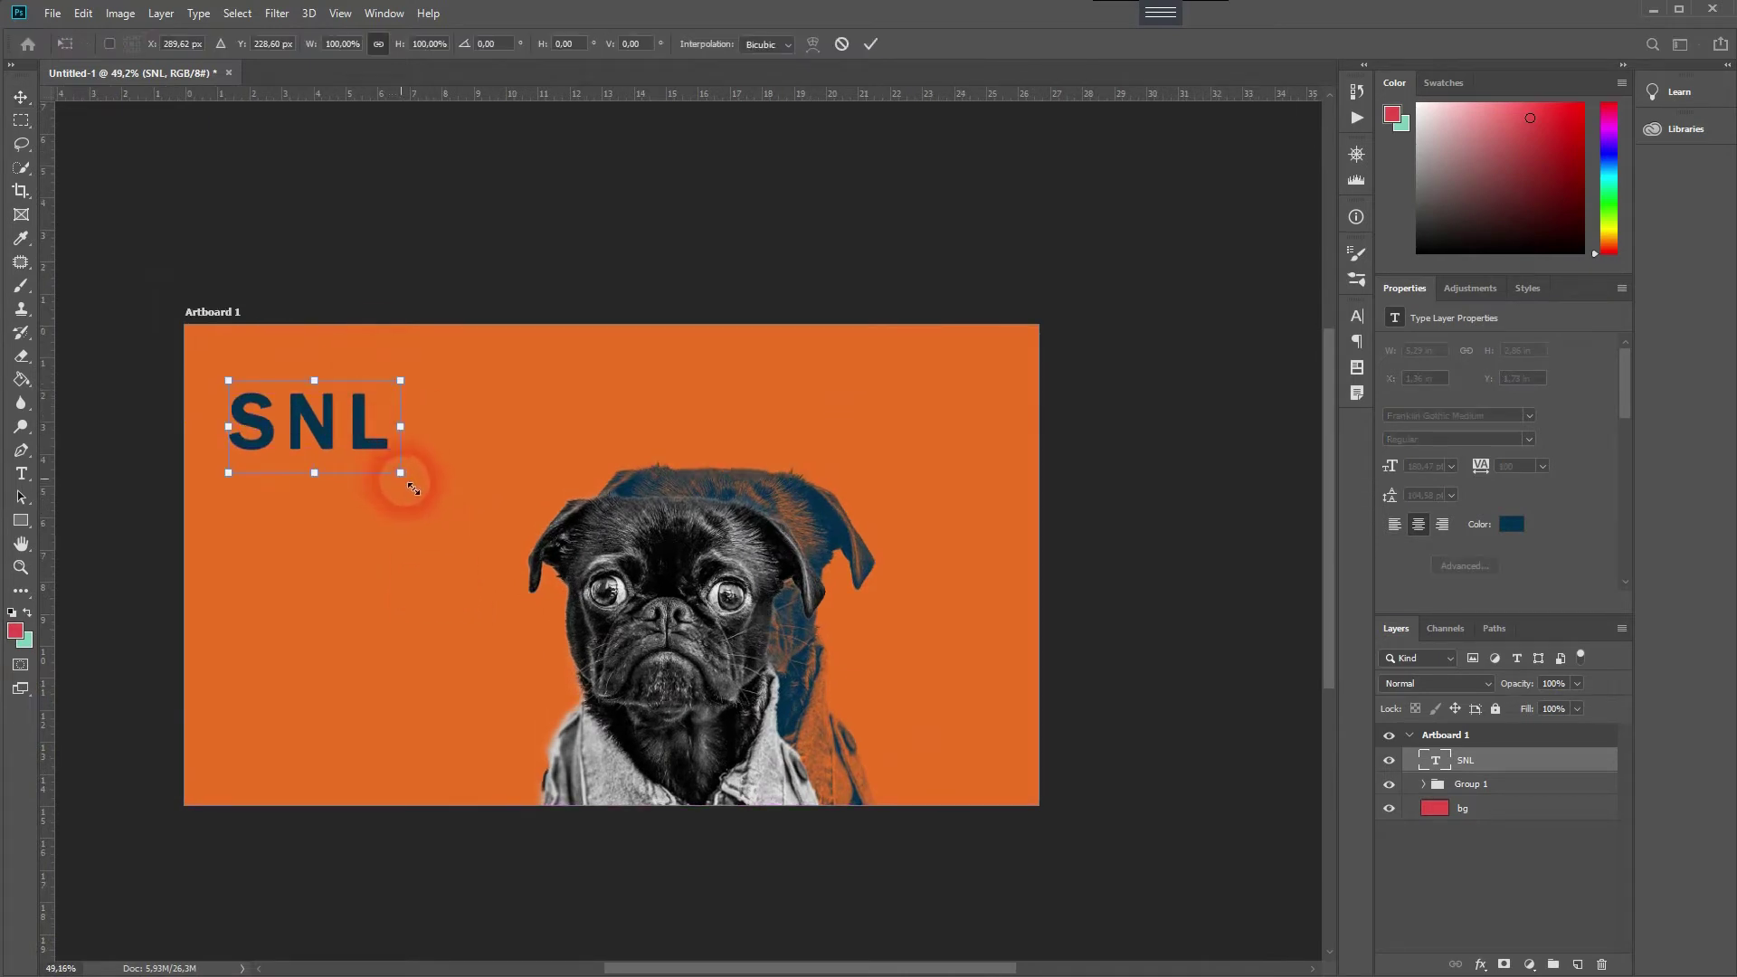
pyautogui.moveTo(414, 489); pyautogui.dragTo(554, 564)
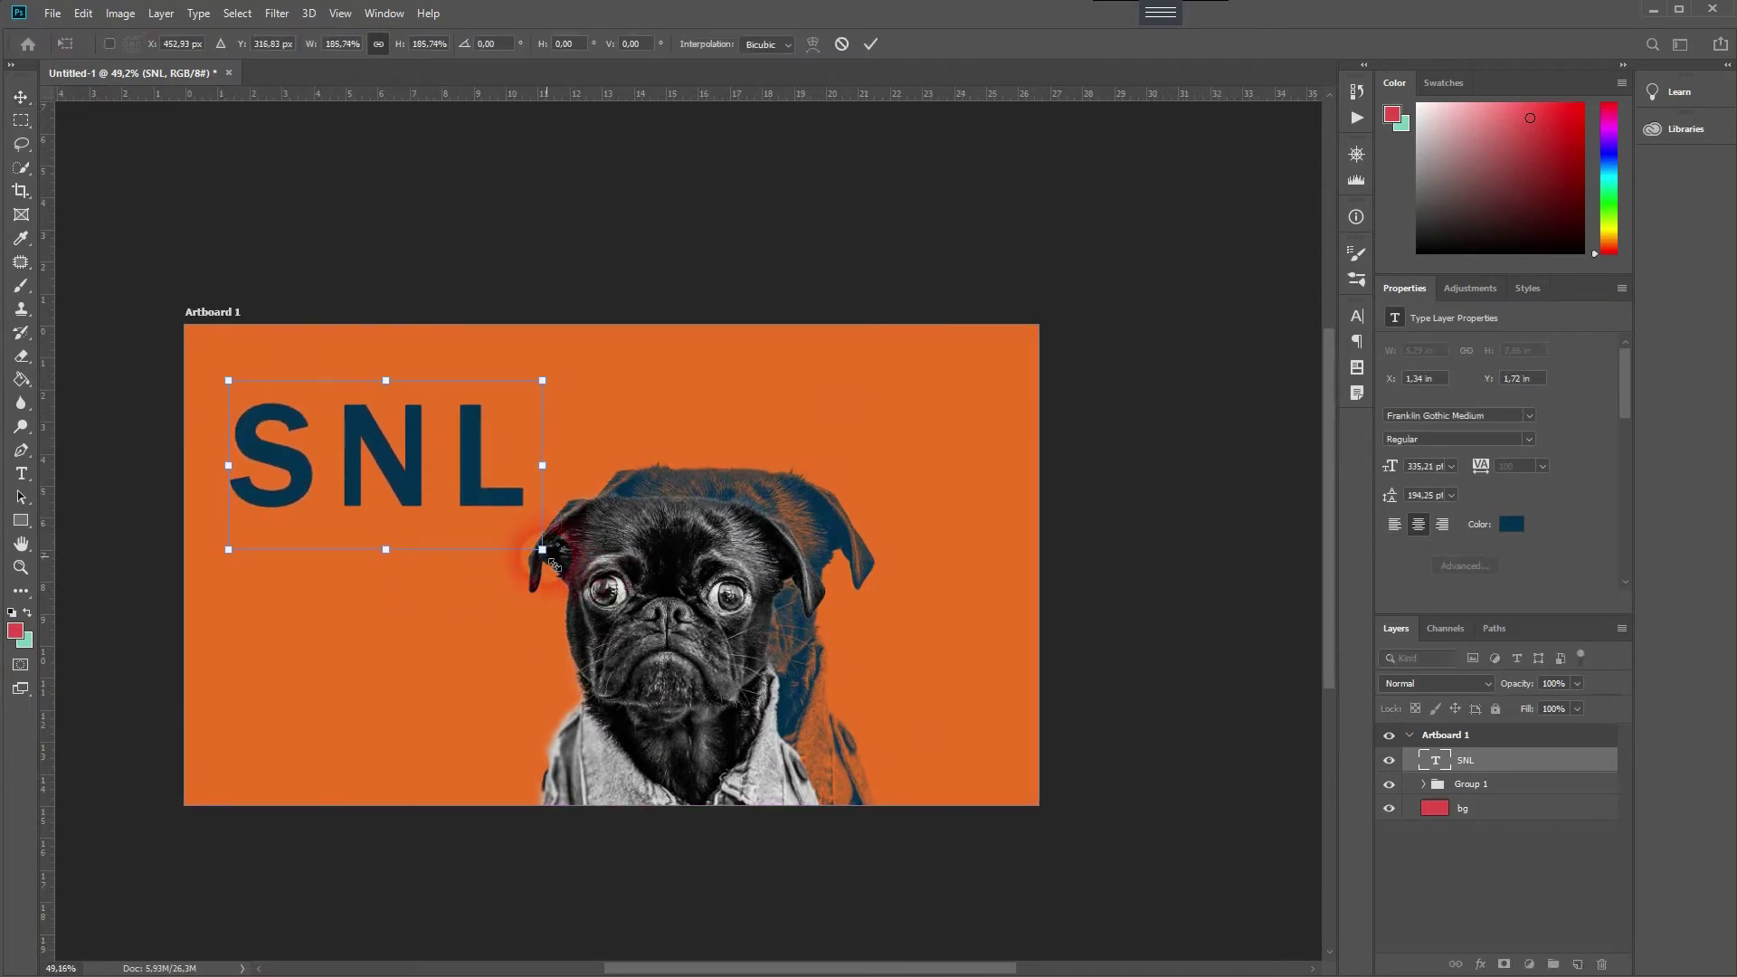
pyautogui.press('Return')
pyautogui.moveTo(361, 431); pyautogui.dragTo(339, 370)
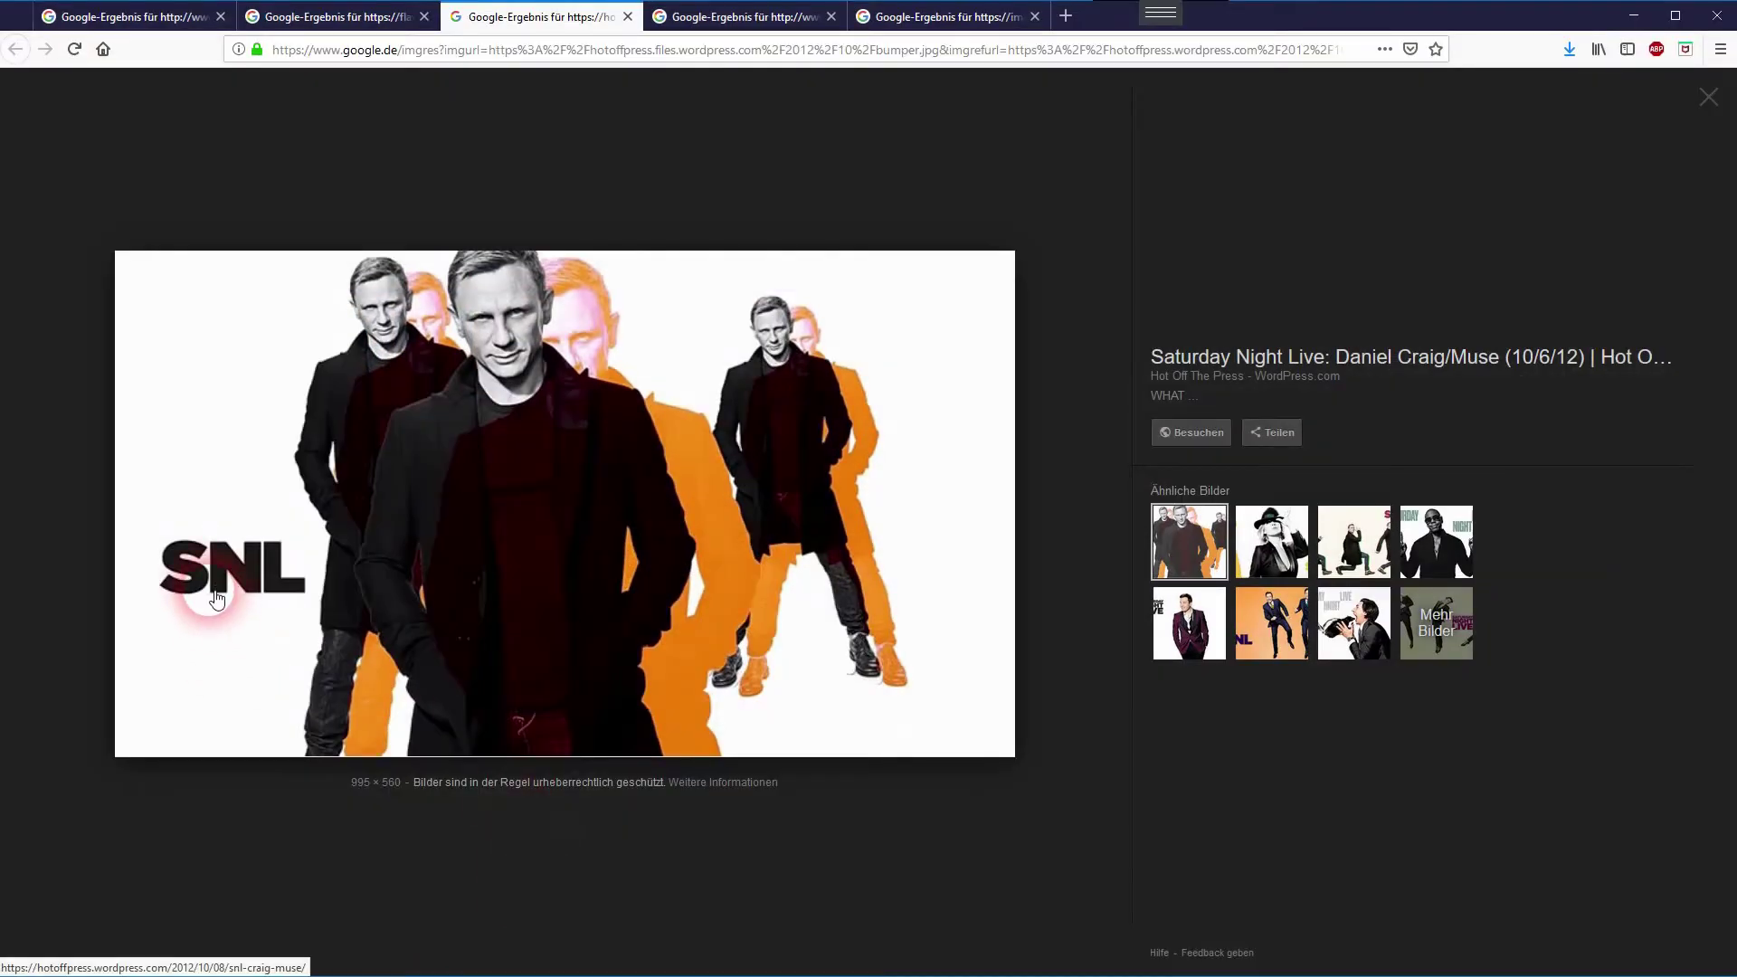
# Compare the lettering on the SNL bumper reference images in the browser and set the SNL text's tracking to -60 in Photoshop.
pyautogui.click(724, 18)
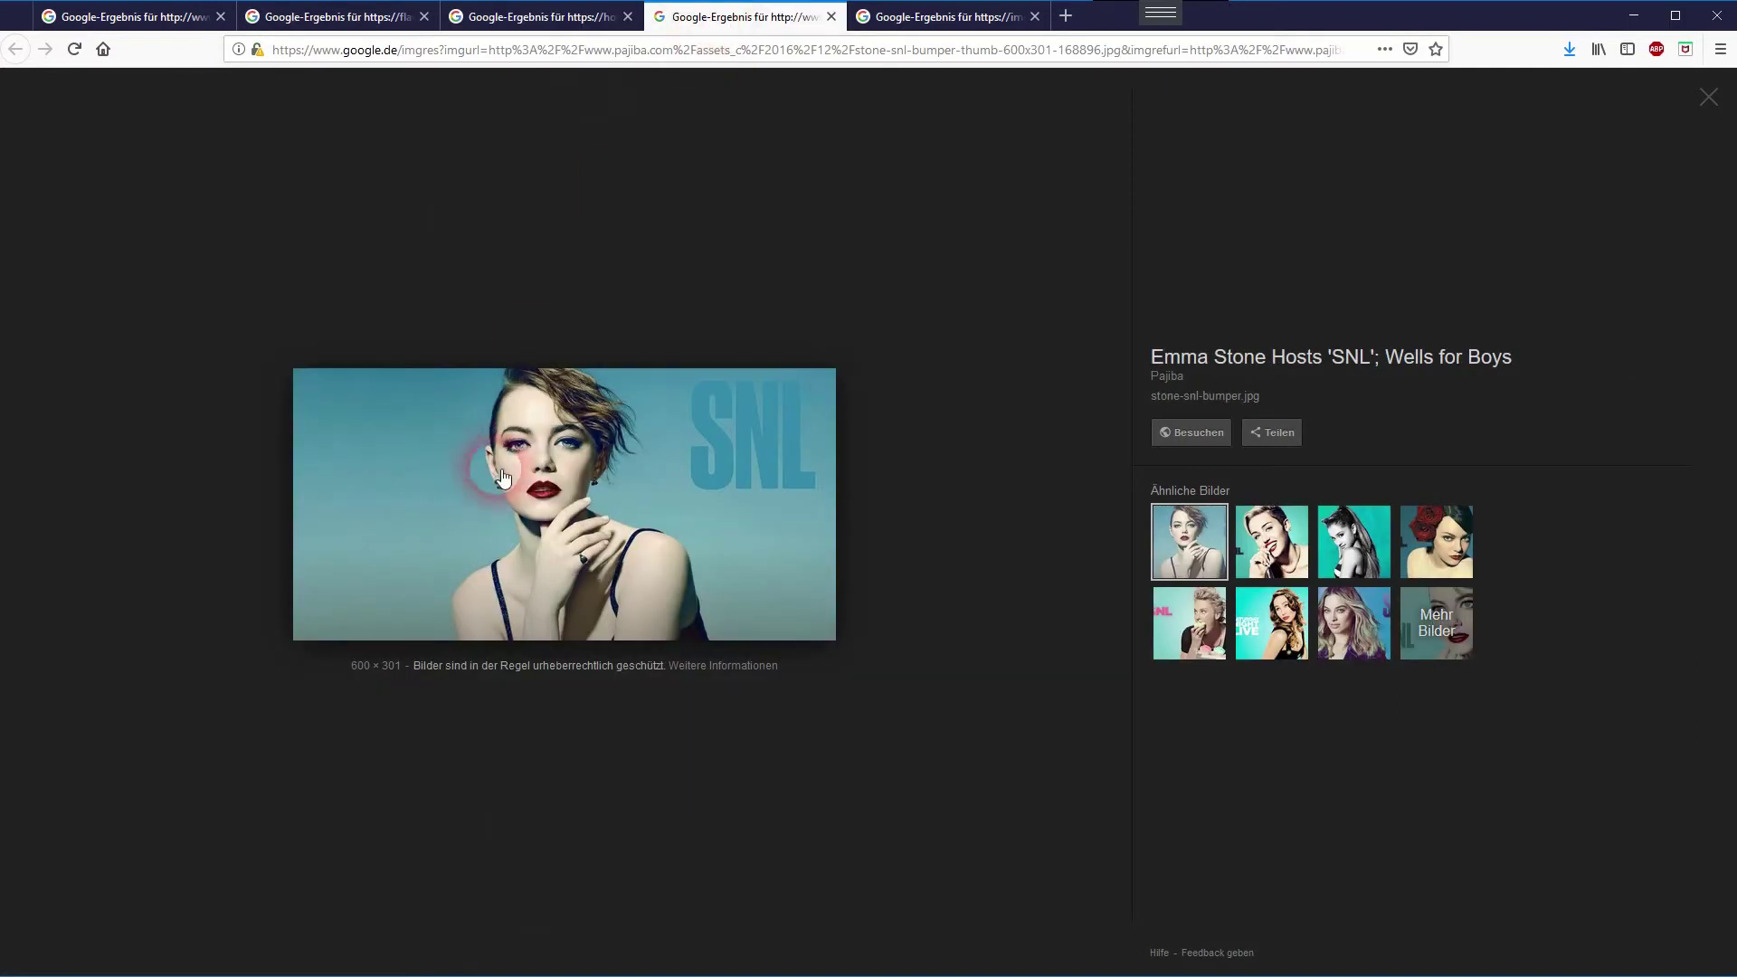
pyautogui.hotkey('ctrl', 'Tab')
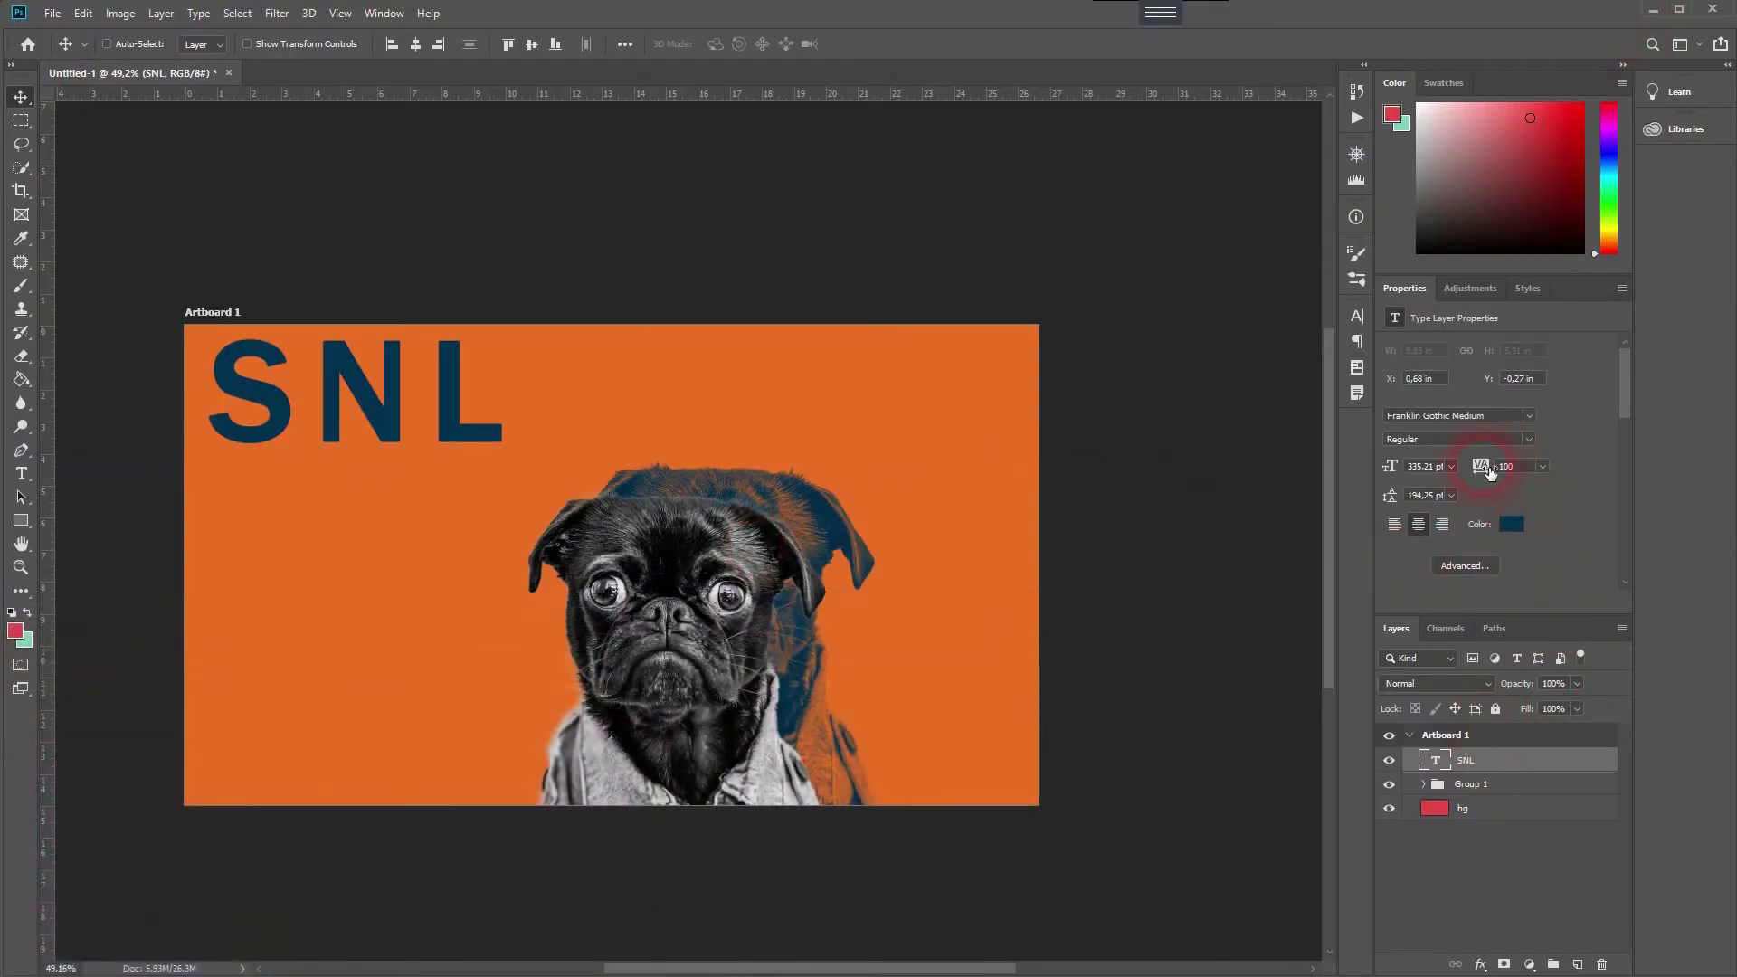
pyautogui.click(1356, 317)
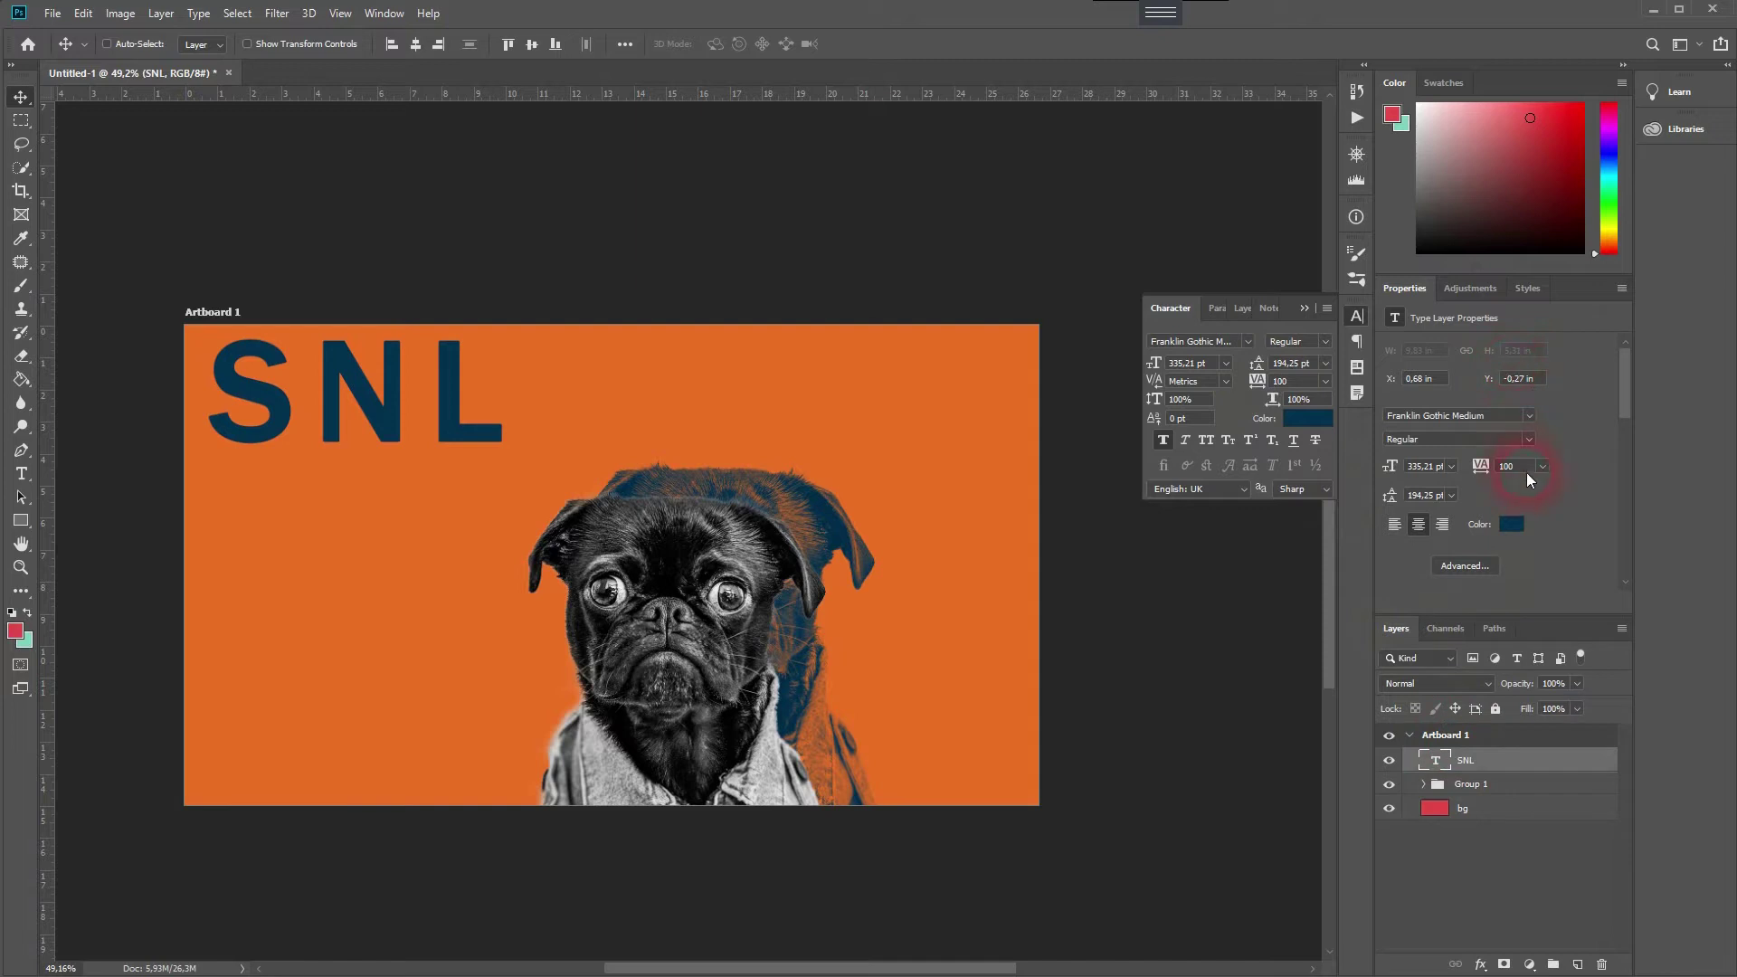
pyautogui.scroll(-7, 1532, 476)
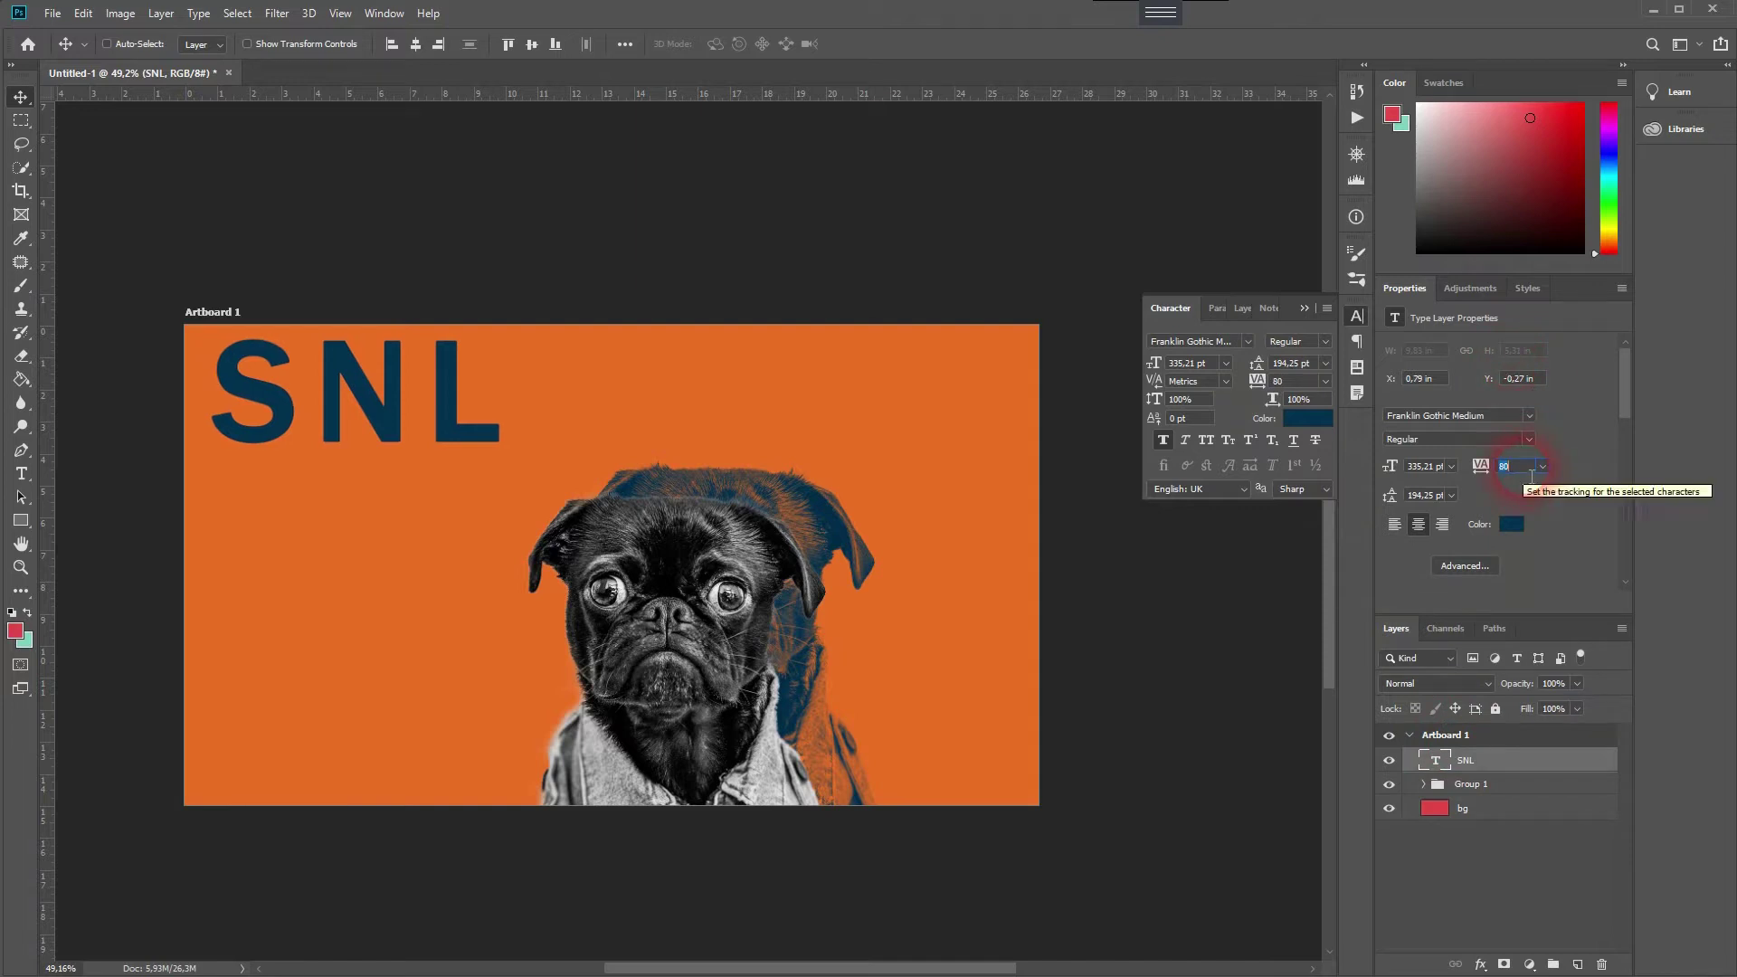
pyautogui.hotkey('shift', 'Down')
pyautogui.hotkey('shift', 'Down')
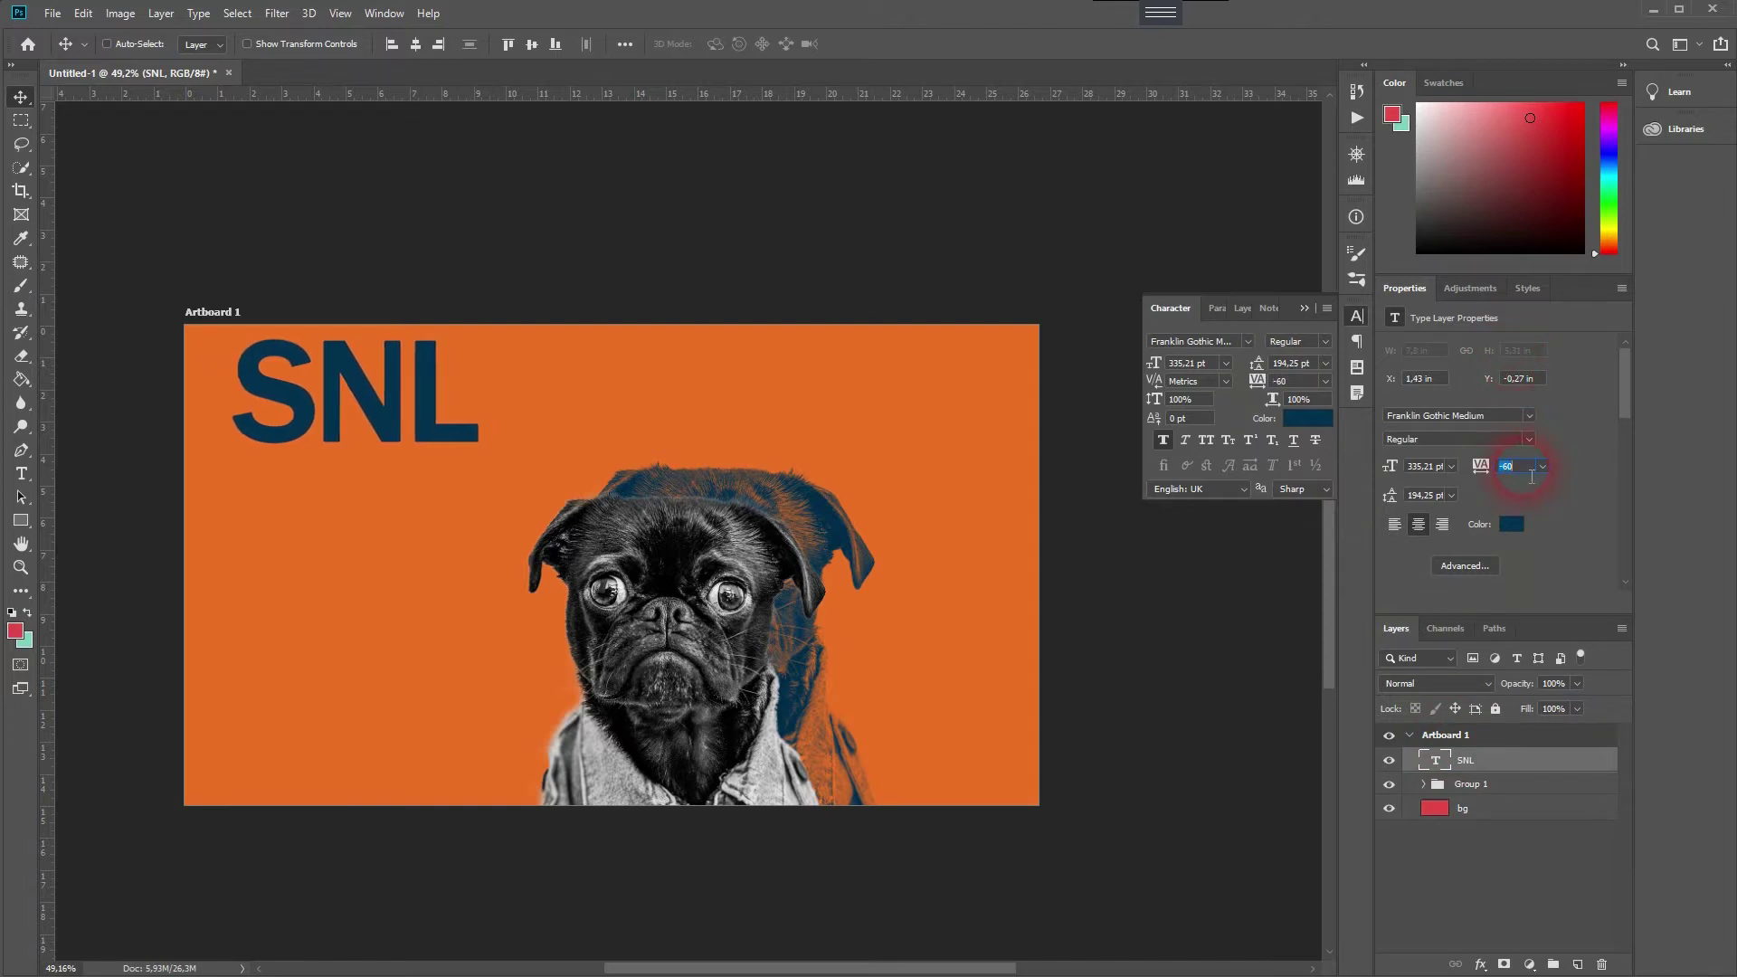
pyautogui.hotkey('shift', 'Down')
pyautogui.hotkey('shift', 'Down')
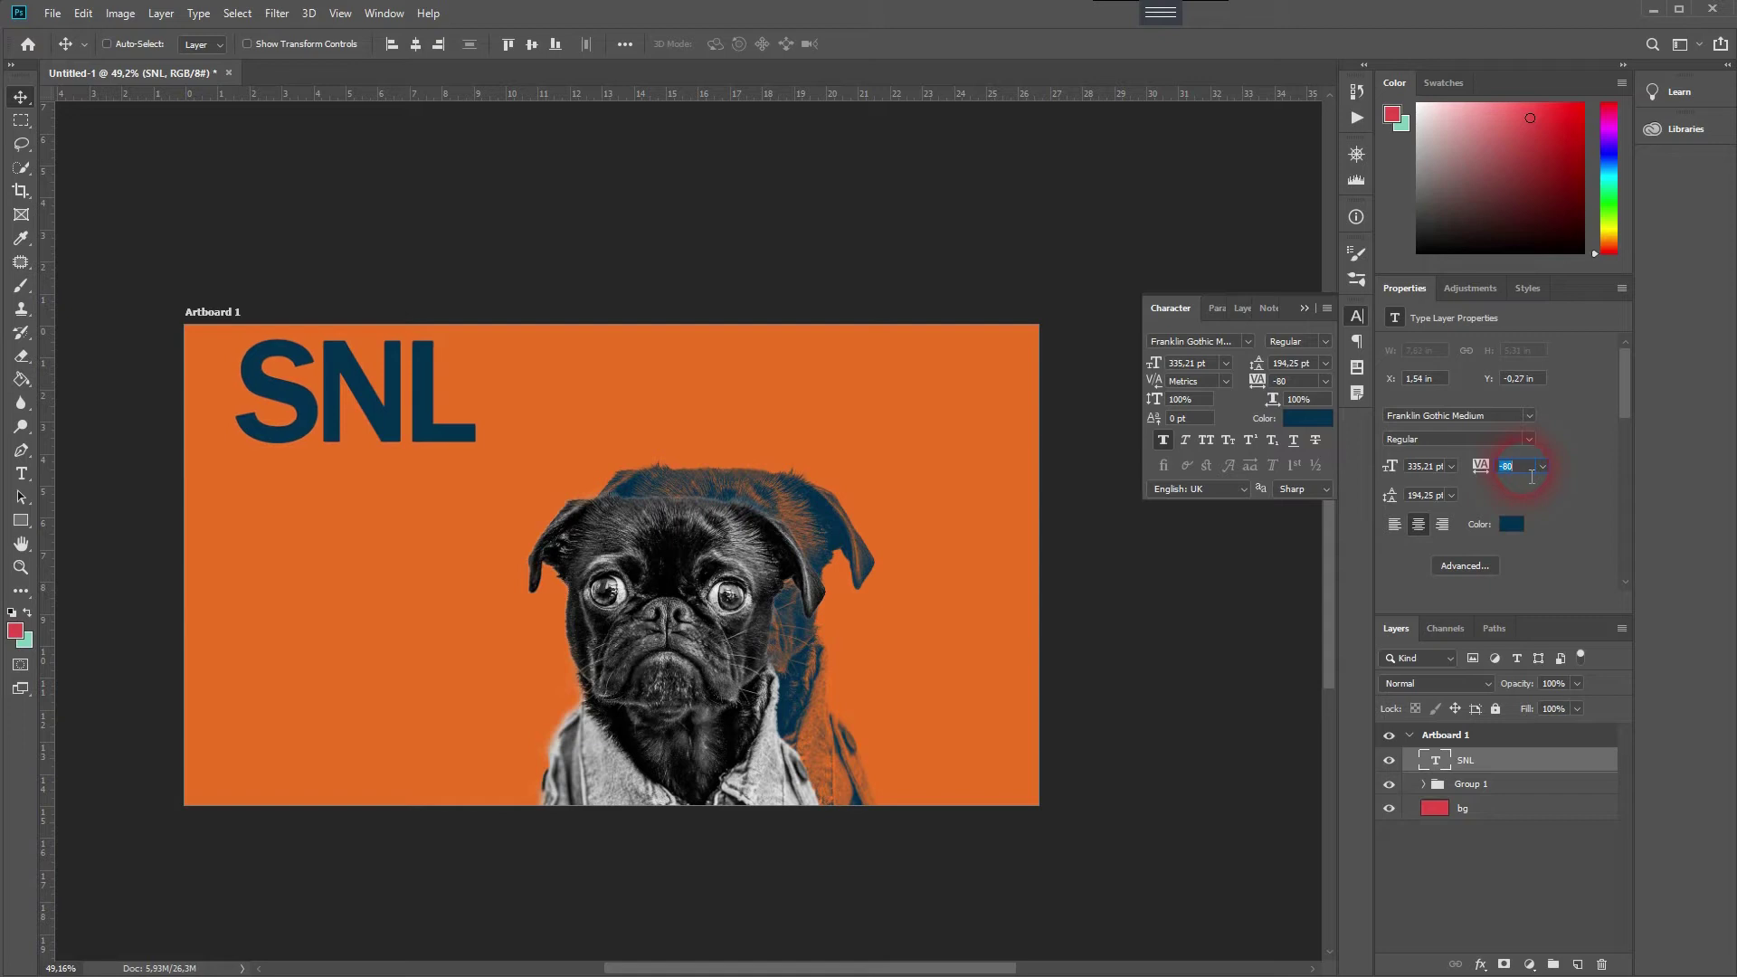
pyautogui.hotkey('shift', 'Up')
pyautogui.hotkey('shift', 'Up')
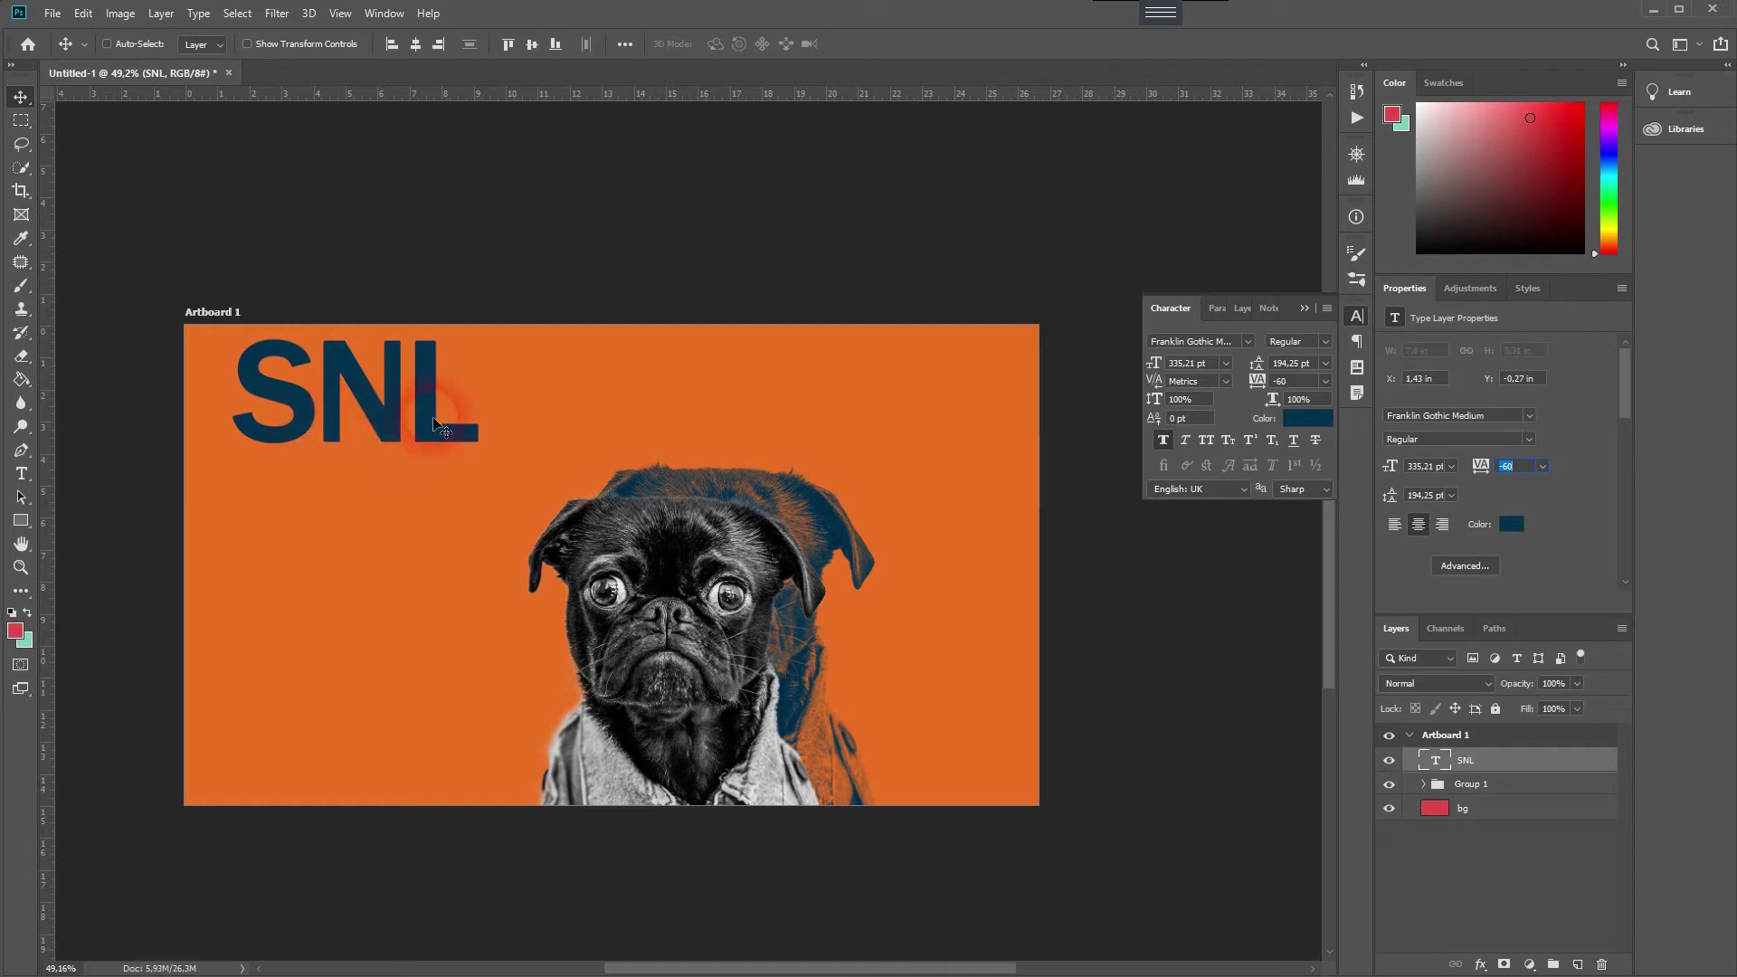
# Set the tracking of only the letter N in the SNL text to -80.
pyautogui.click(21, 473)
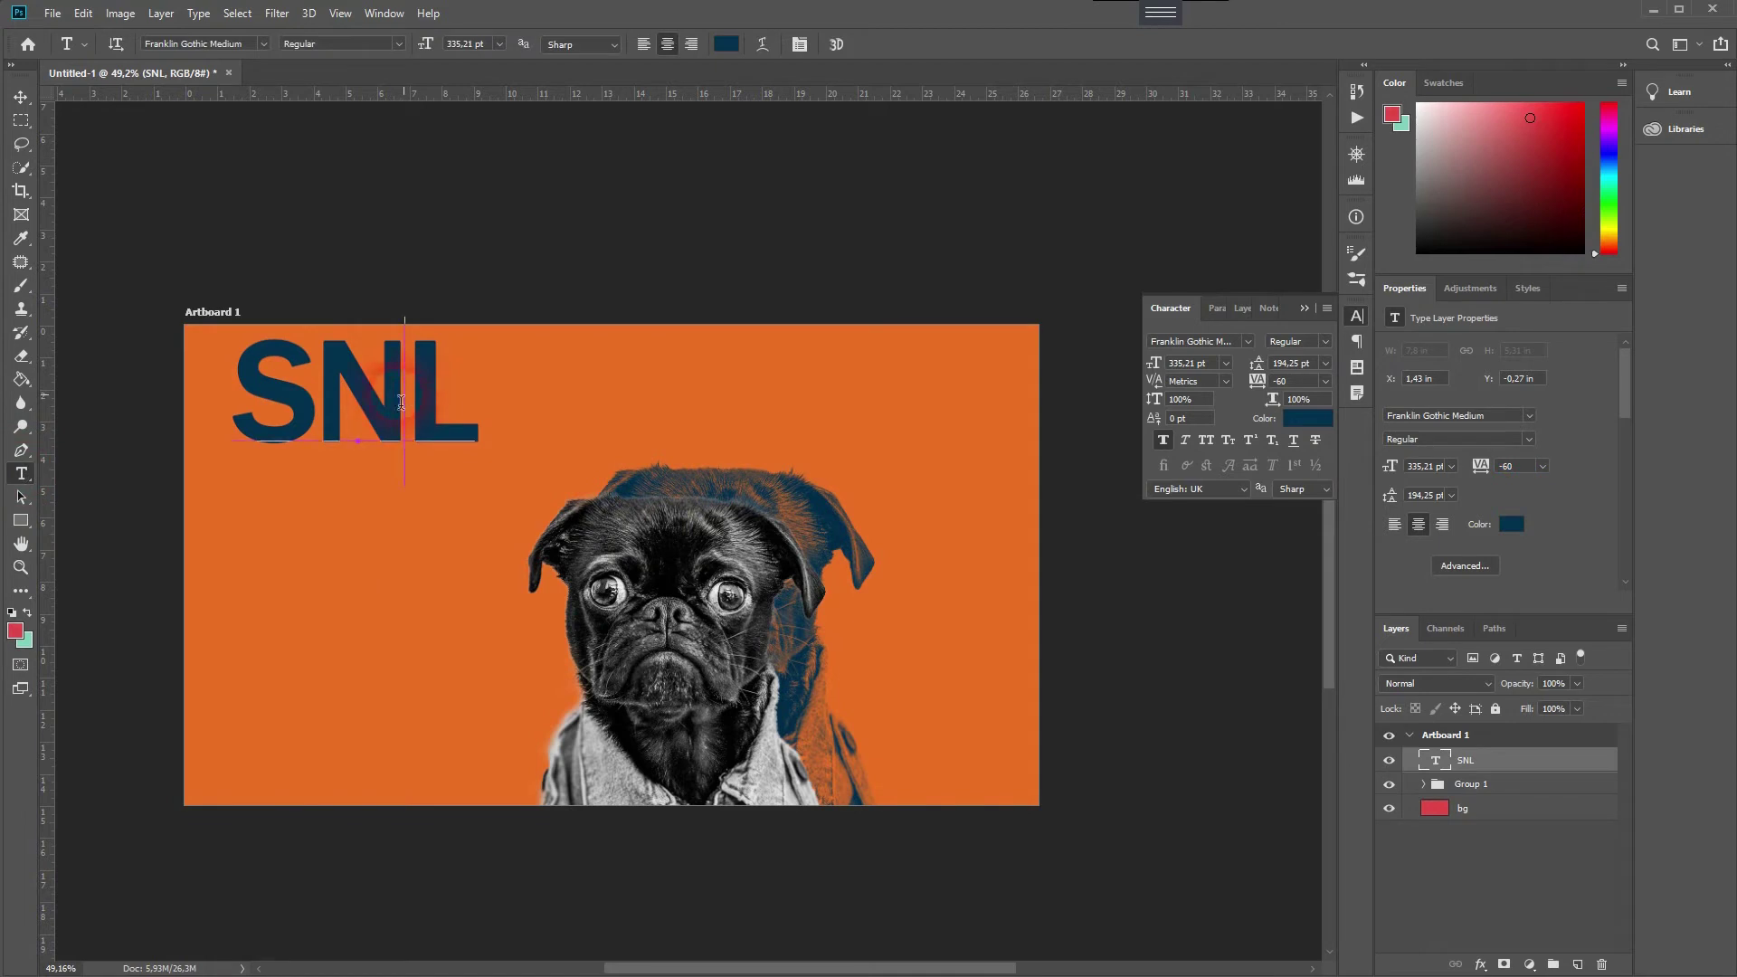
pyautogui.moveTo(401, 402); pyautogui.dragTo(316, 401)
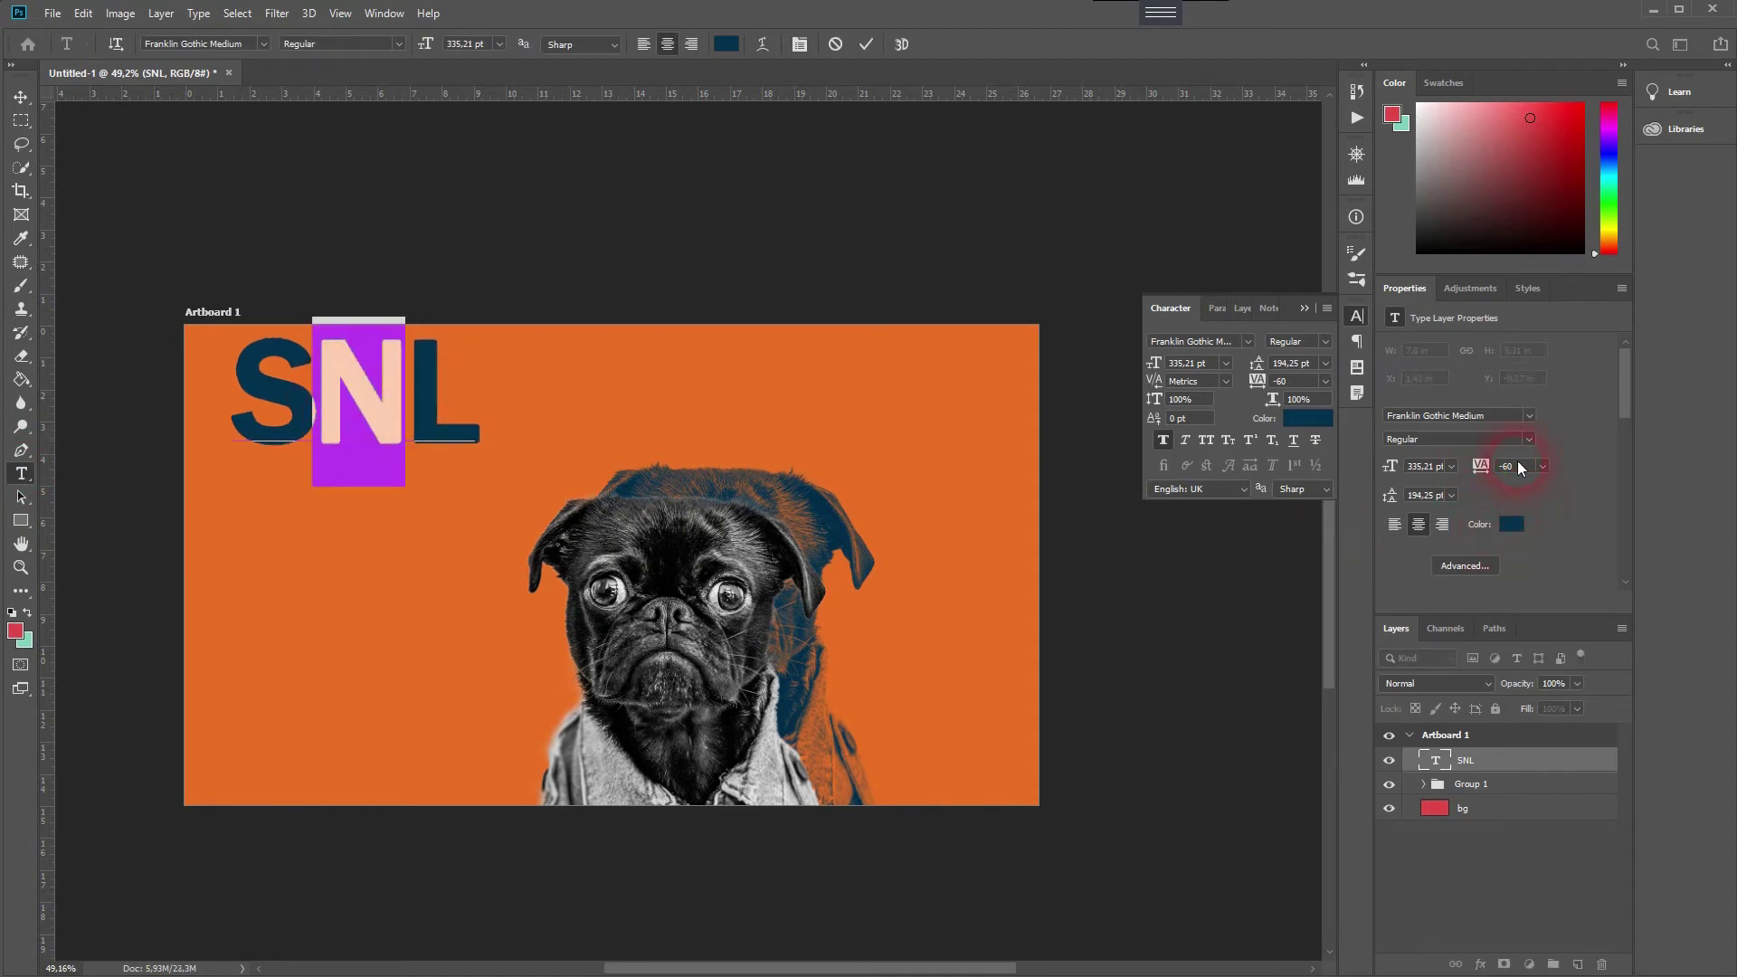
pyautogui.press('Down')
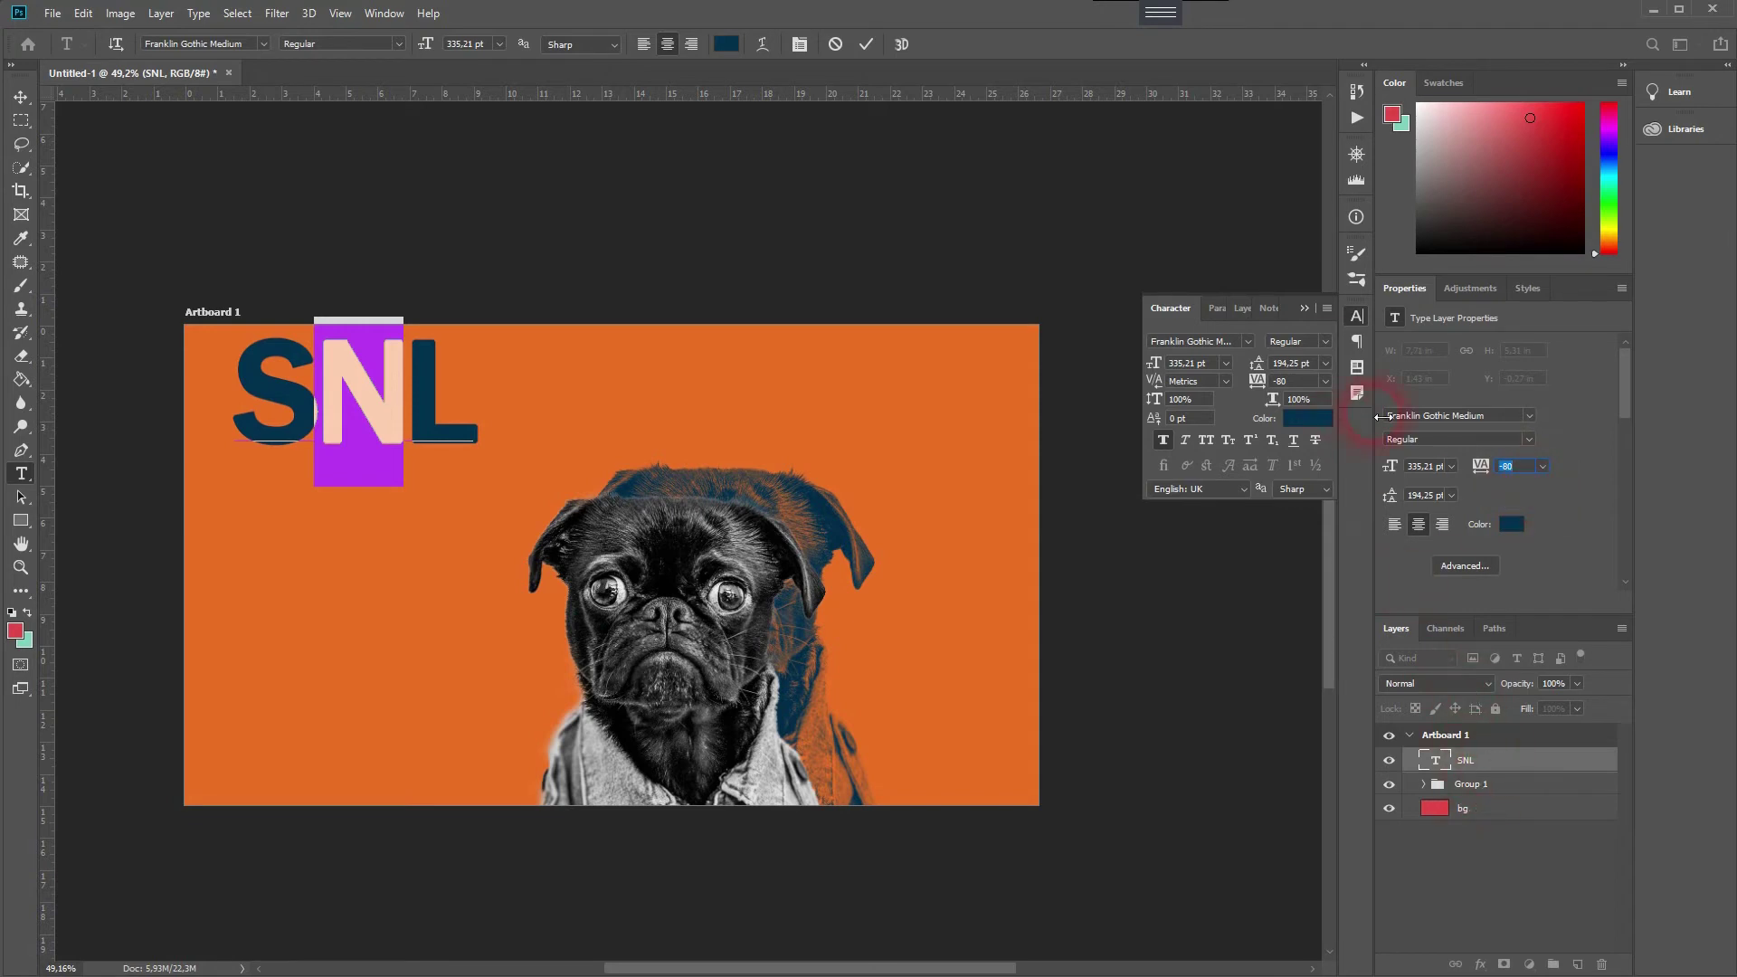
pyautogui.click(1308, 309)
pyautogui.click(1529, 767)
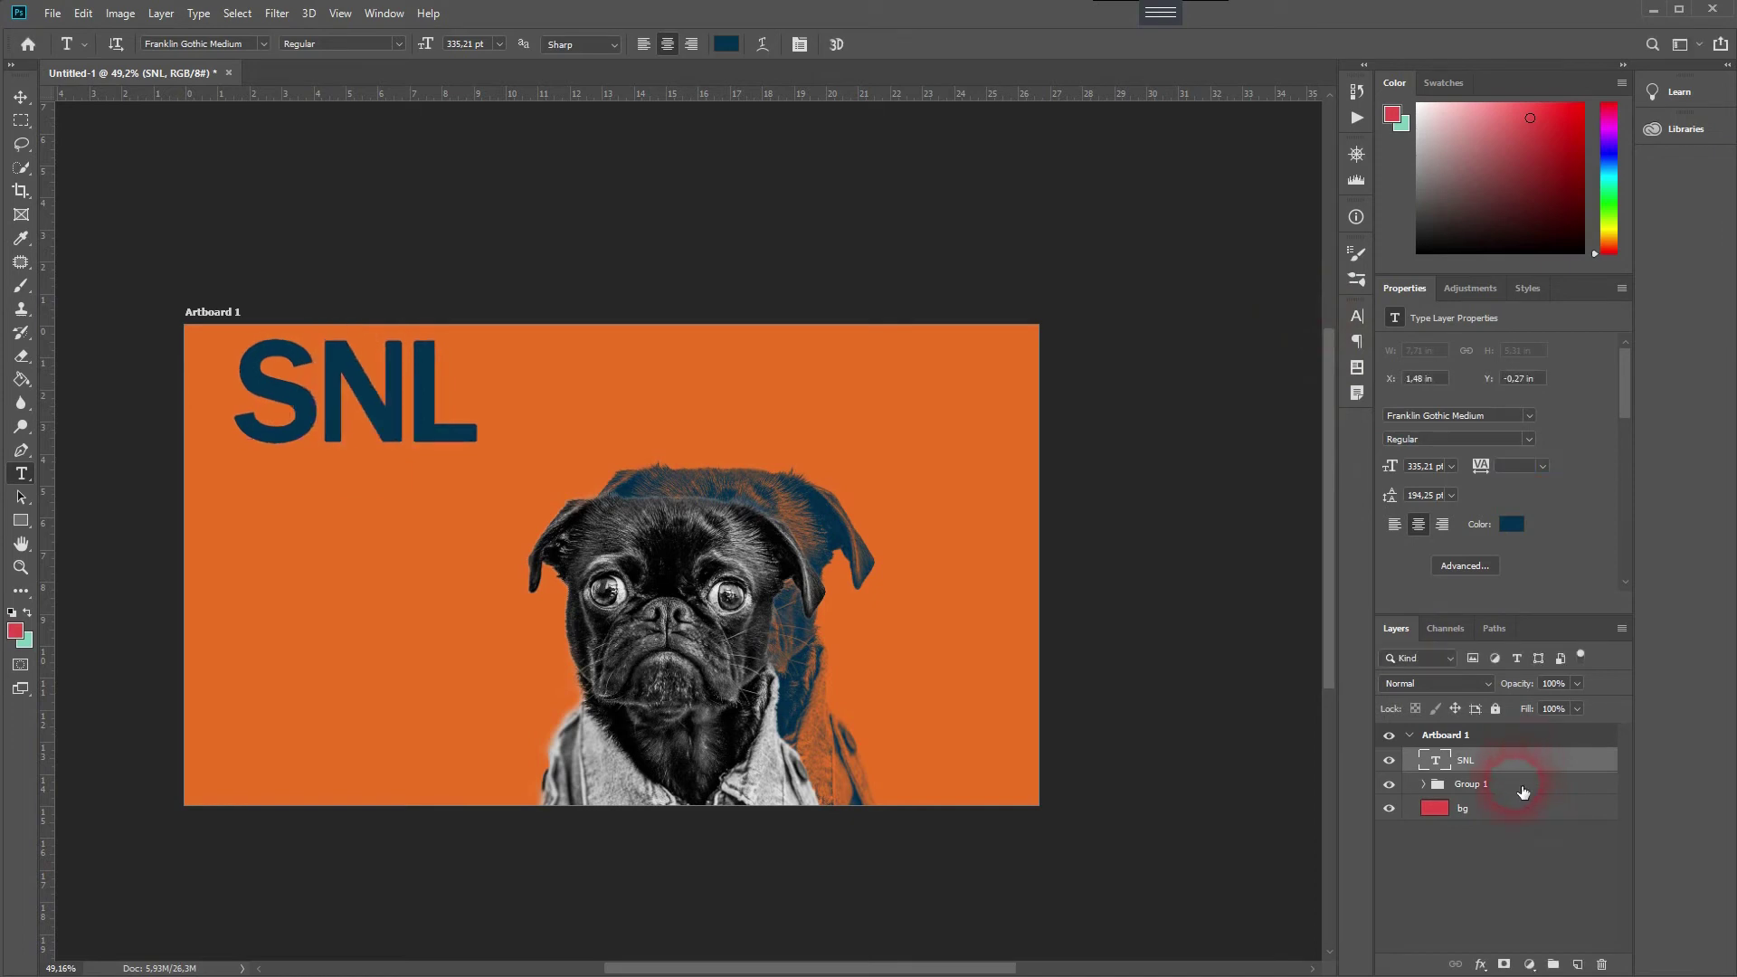
# Enlarge the SNL text to about 418 pt and shift it slightly toward the artboard's left edge.
pyautogui.hotkey('ctrl', 't')
pyautogui.moveTo(477, 489); pyautogui.dragTo(561, 529)
pyautogui.click(20, 97)
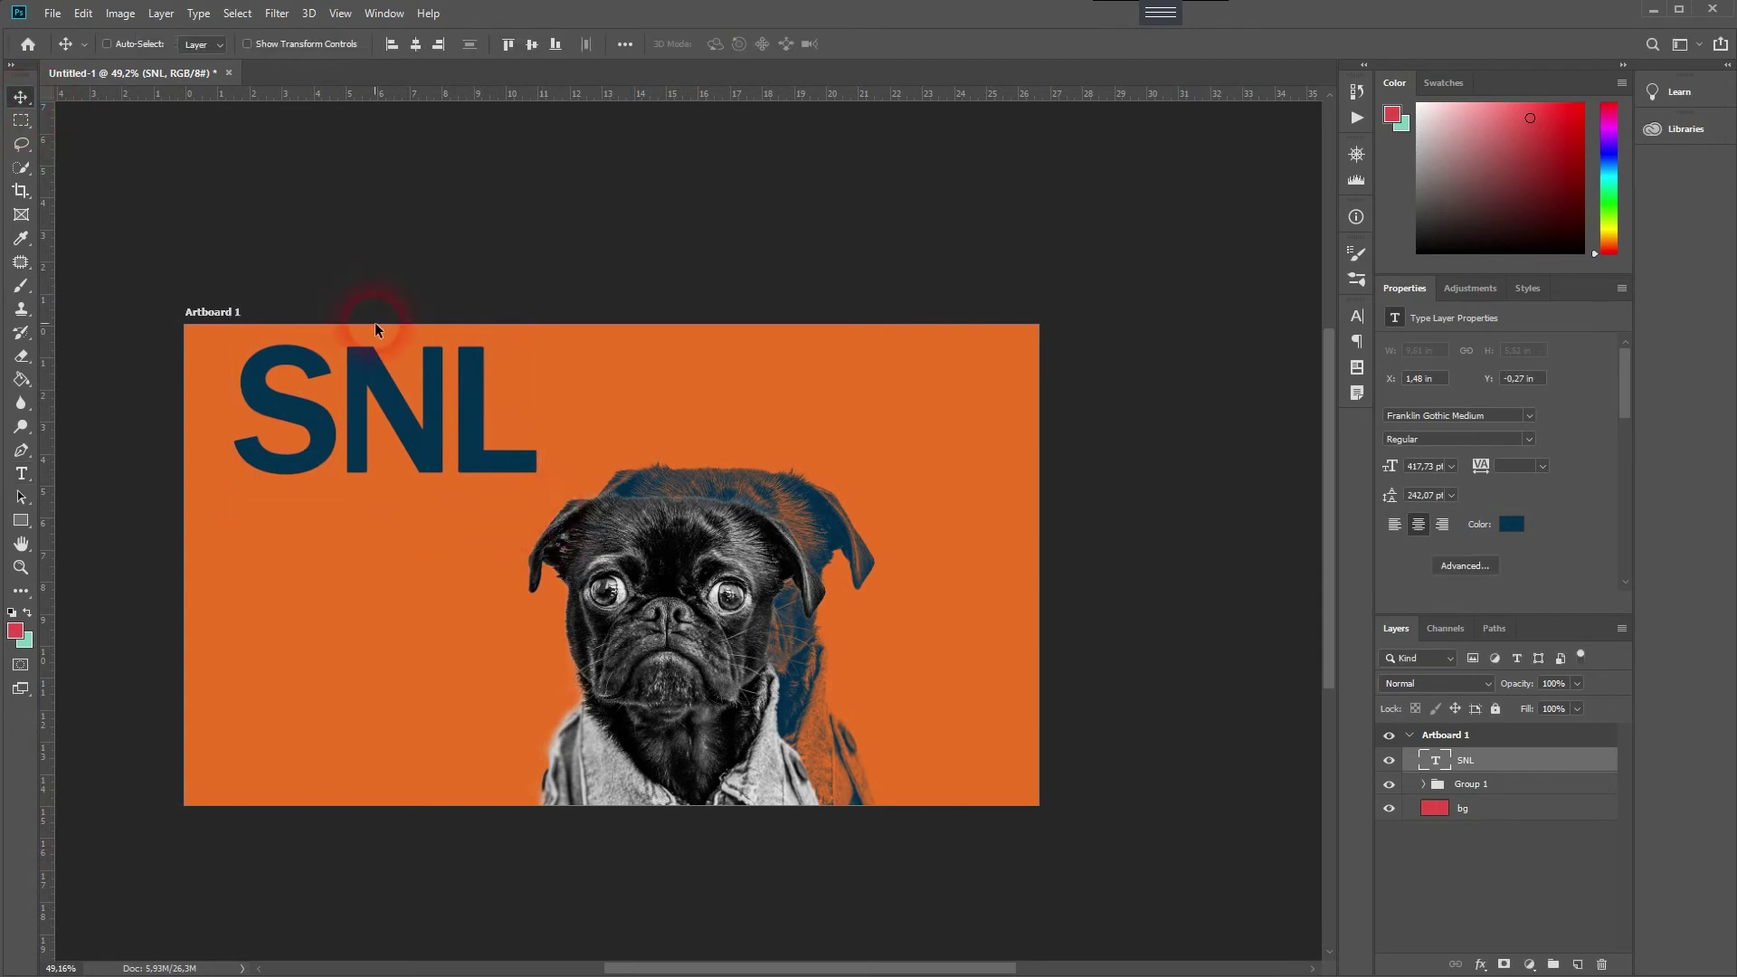
pyautogui.moveTo(366, 395); pyautogui.dragTo(354, 395)
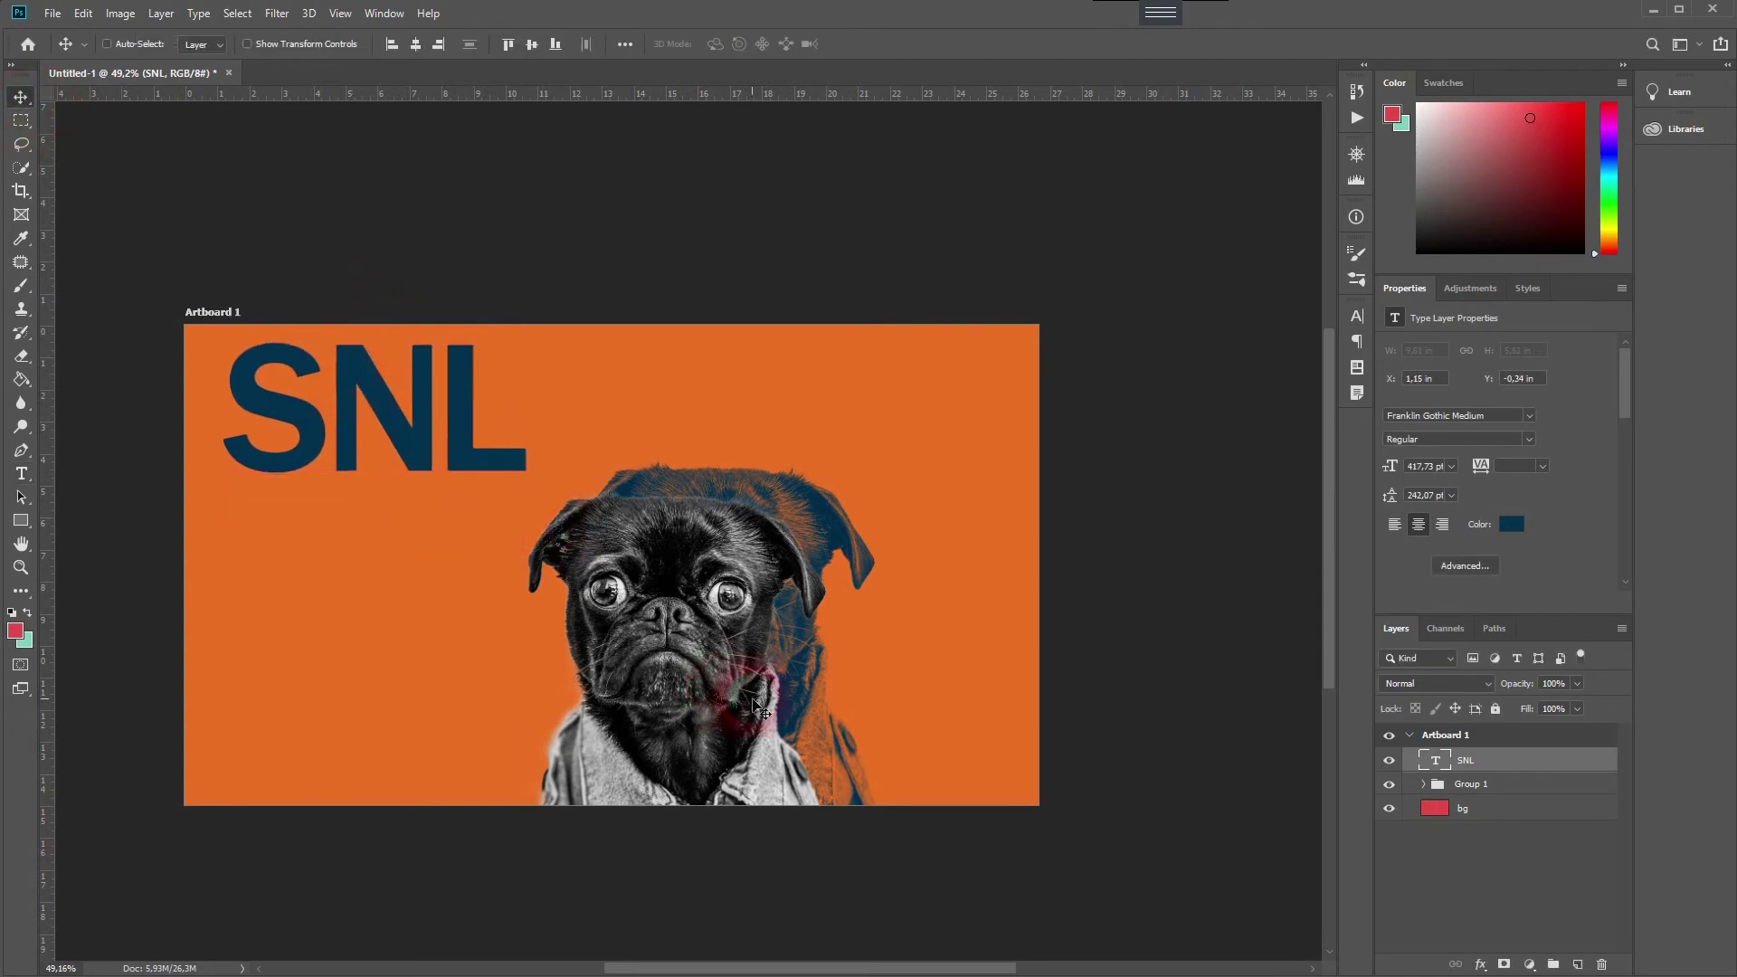
# Move the pug group toward the artboard's right side and slightly up, and place the SNL text in the lower-left corner.
pyautogui.click(1493, 784)
pyautogui.moveTo(686, 606); pyautogui.dragTo(772, 579)
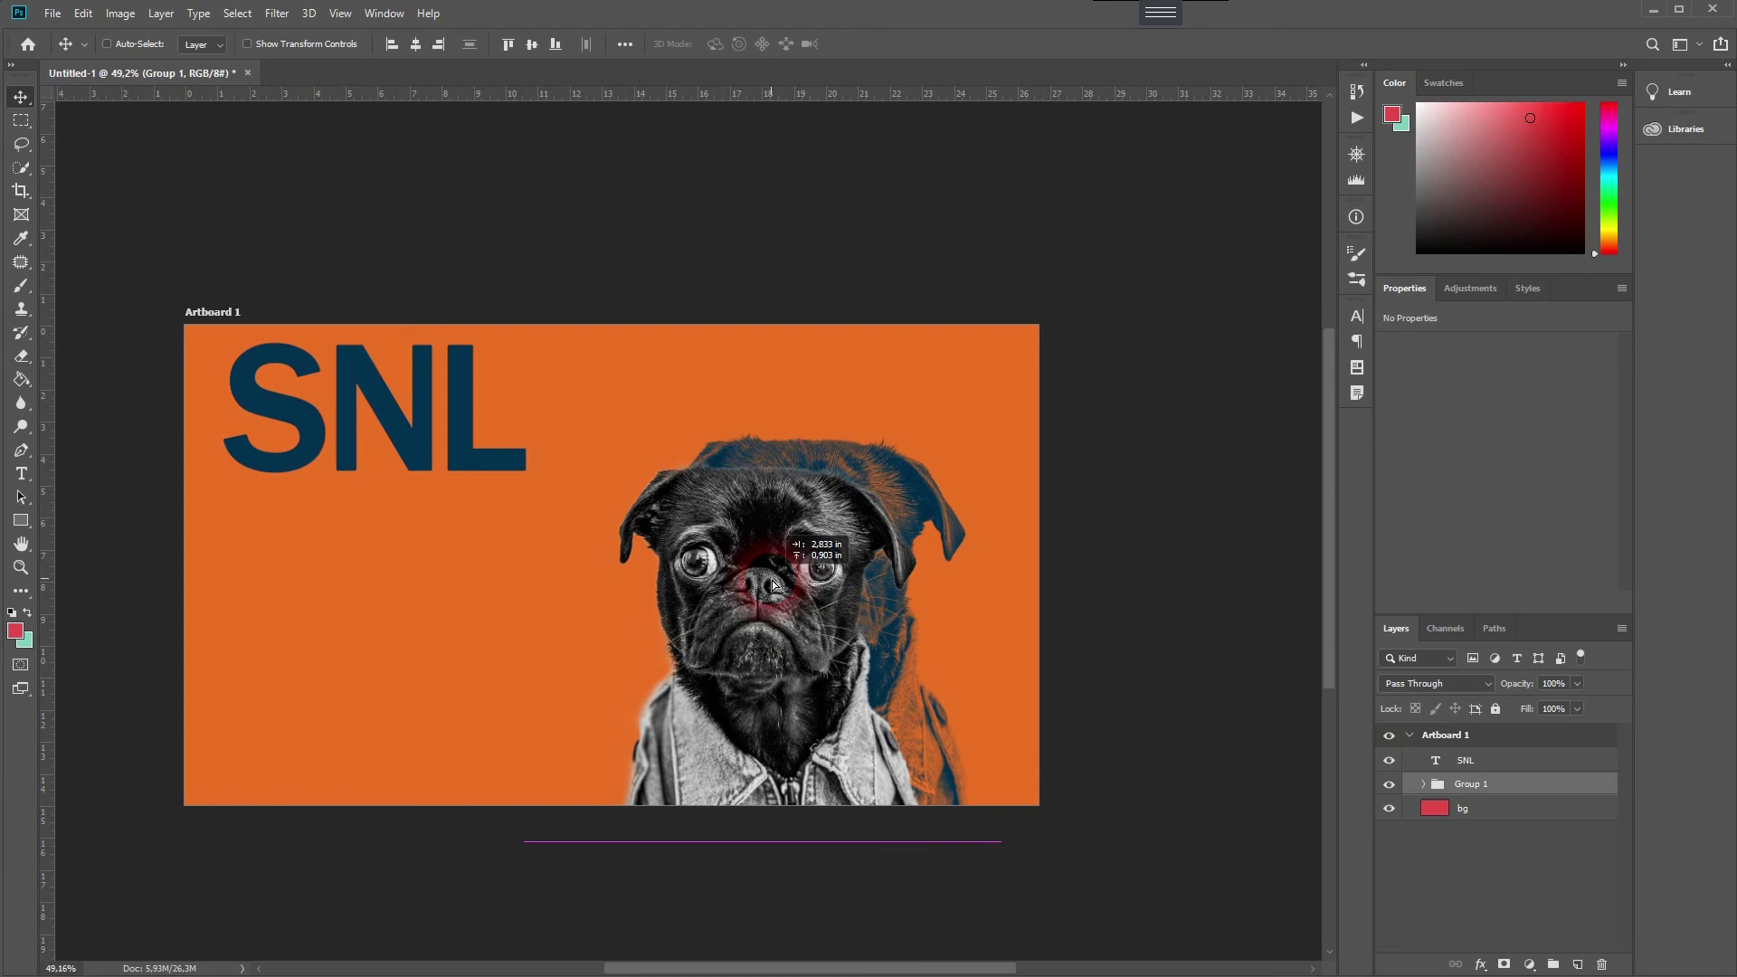
pyautogui.click(1545, 762)
pyautogui.moveTo(340, 403); pyautogui.dragTo(337, 721)
# Scale Group 1 with the pugs up to about 121% and shift it slightly left within the artboard.
pyautogui.click(1493, 783)
pyautogui.hotkey('ctrl', 't')
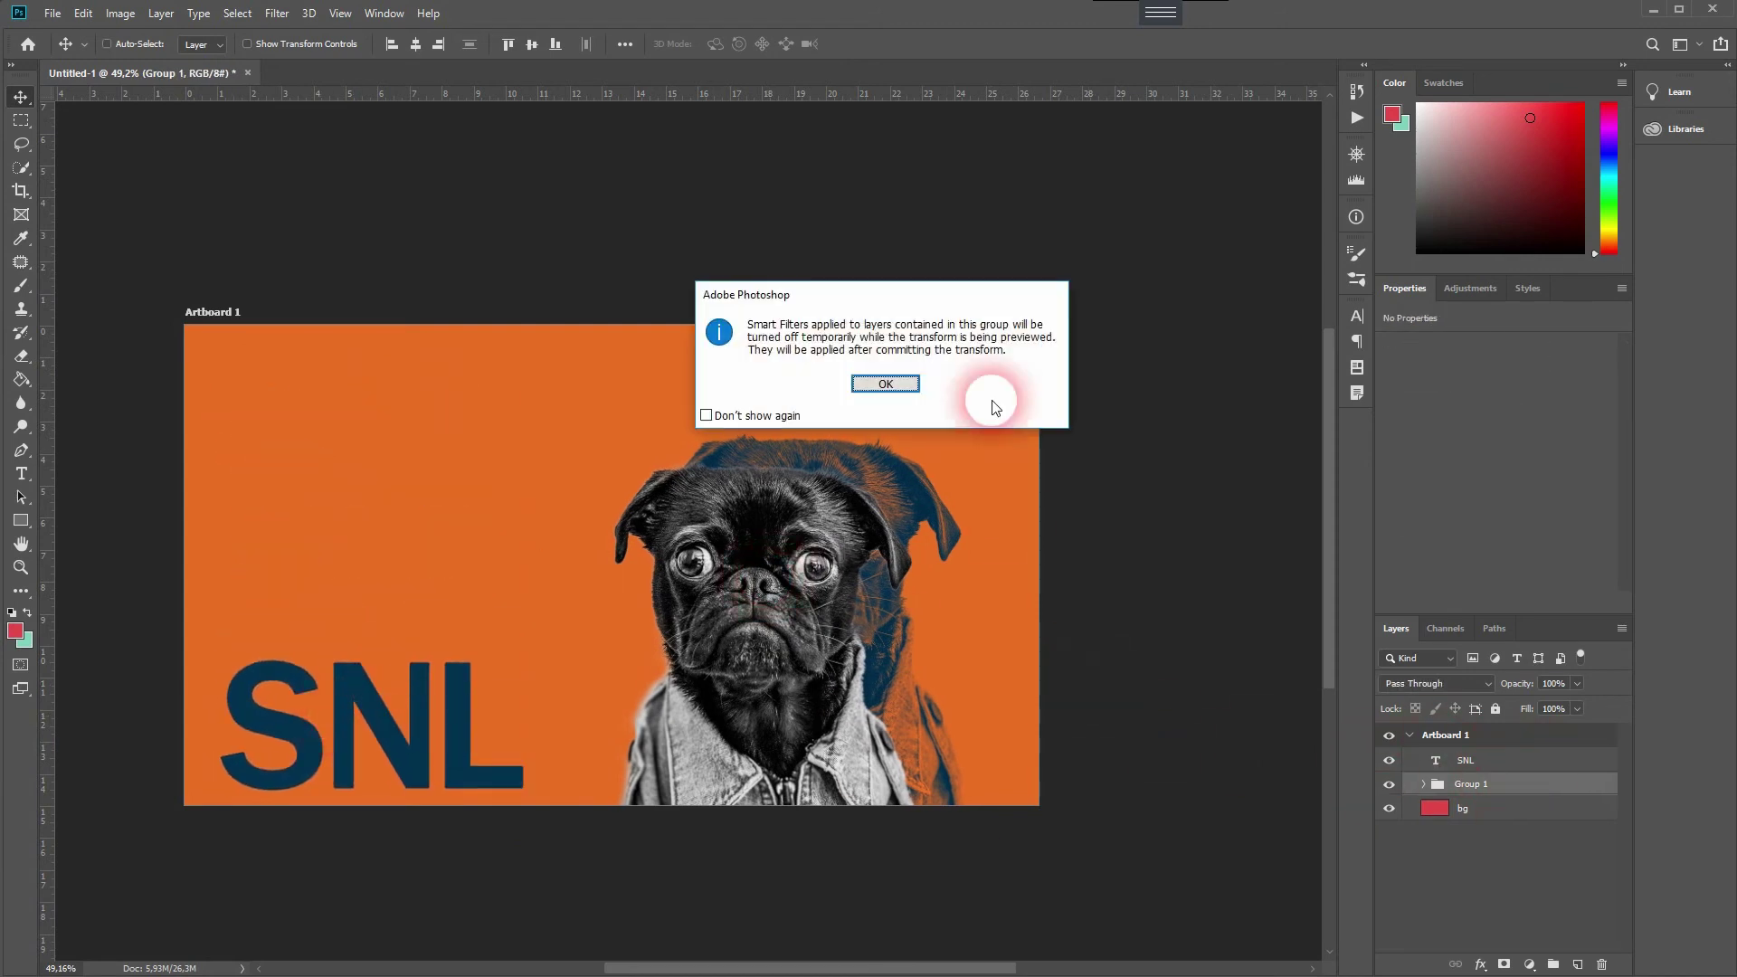
pyautogui.click(892, 374)
pyautogui.moveTo(1007, 280); pyautogui.dragTo(1191, 233)
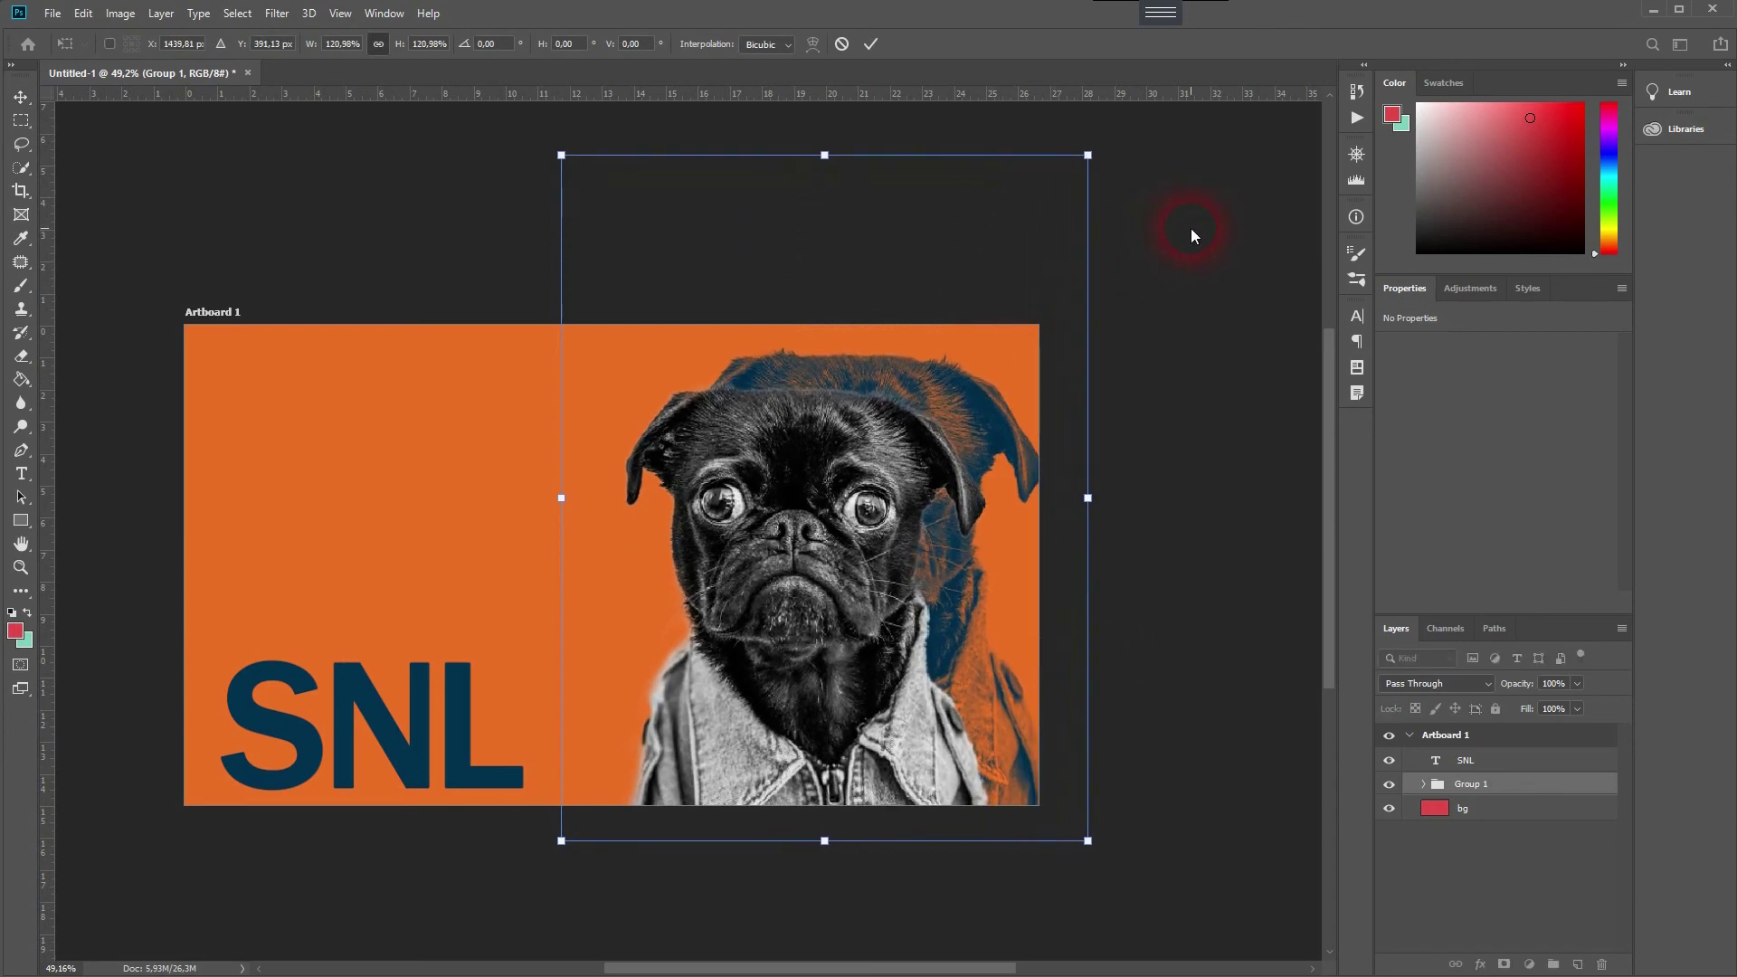
pyautogui.press('Return')
pyautogui.click(856, 492)
pyautogui.moveTo(849, 477); pyautogui.dragTo(816, 476)
# Move the SNL text slightly up and to the right, away from the artboard's lower-left corner.
pyautogui.click(1475, 761)
pyautogui.moveTo(313, 724); pyautogui.dragTo(361, 680)
pyautogui.click(1451, 606)
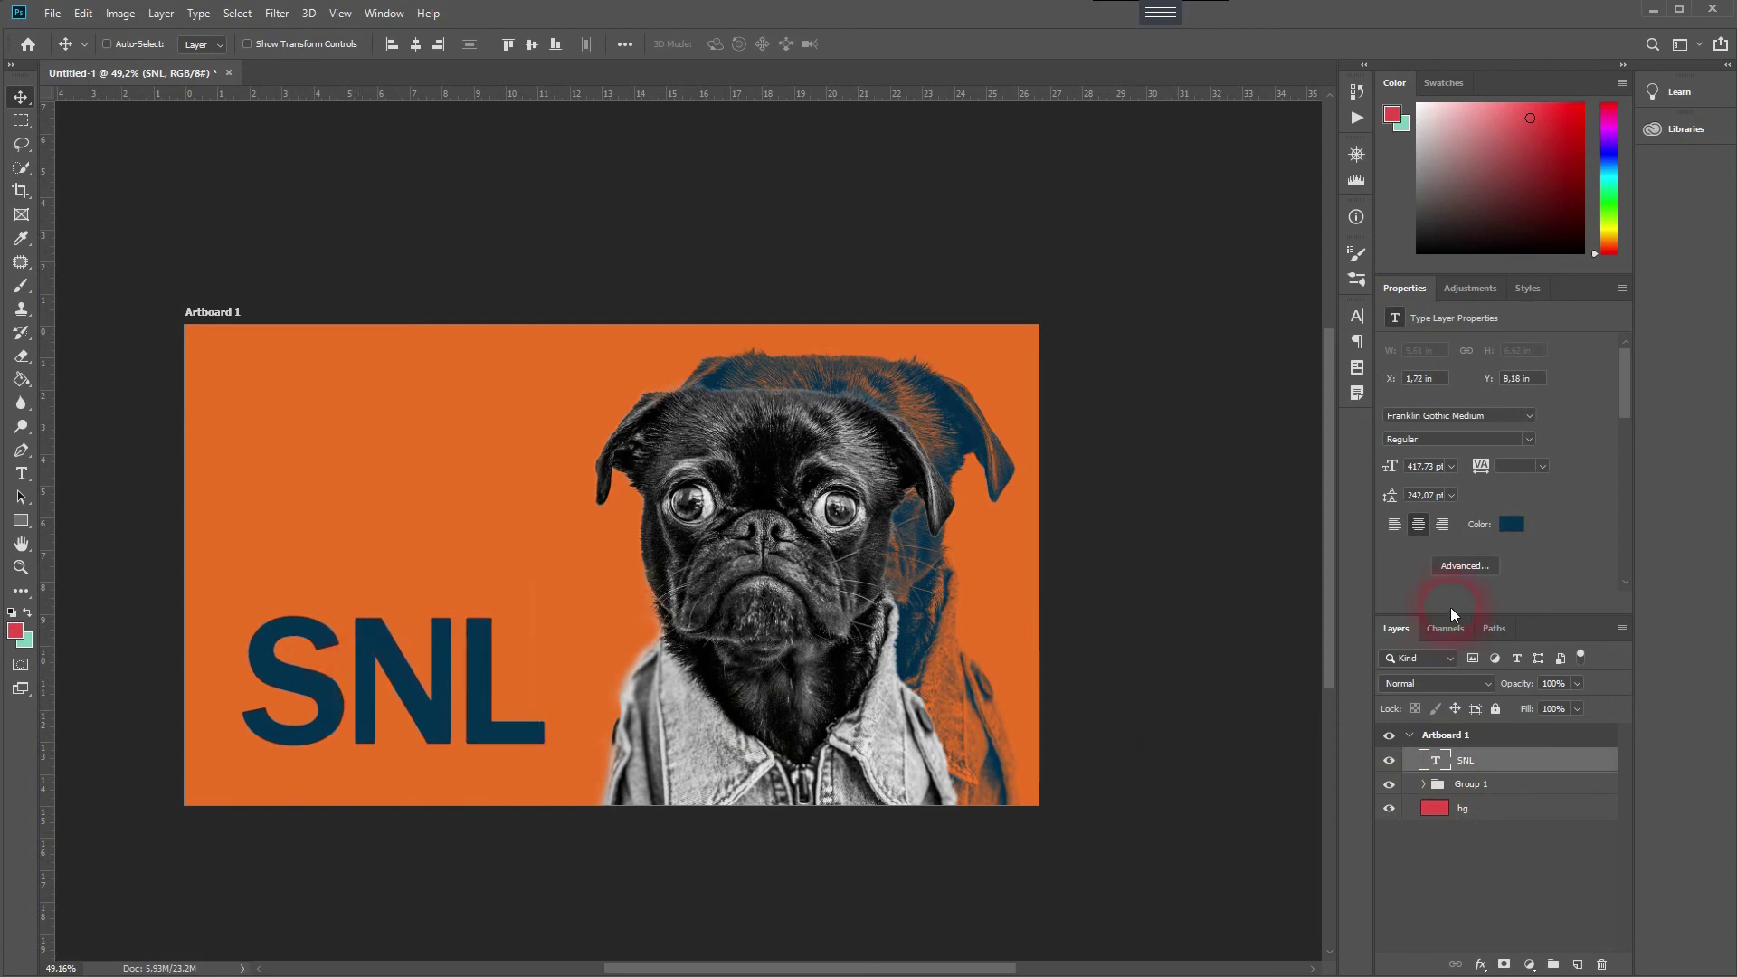